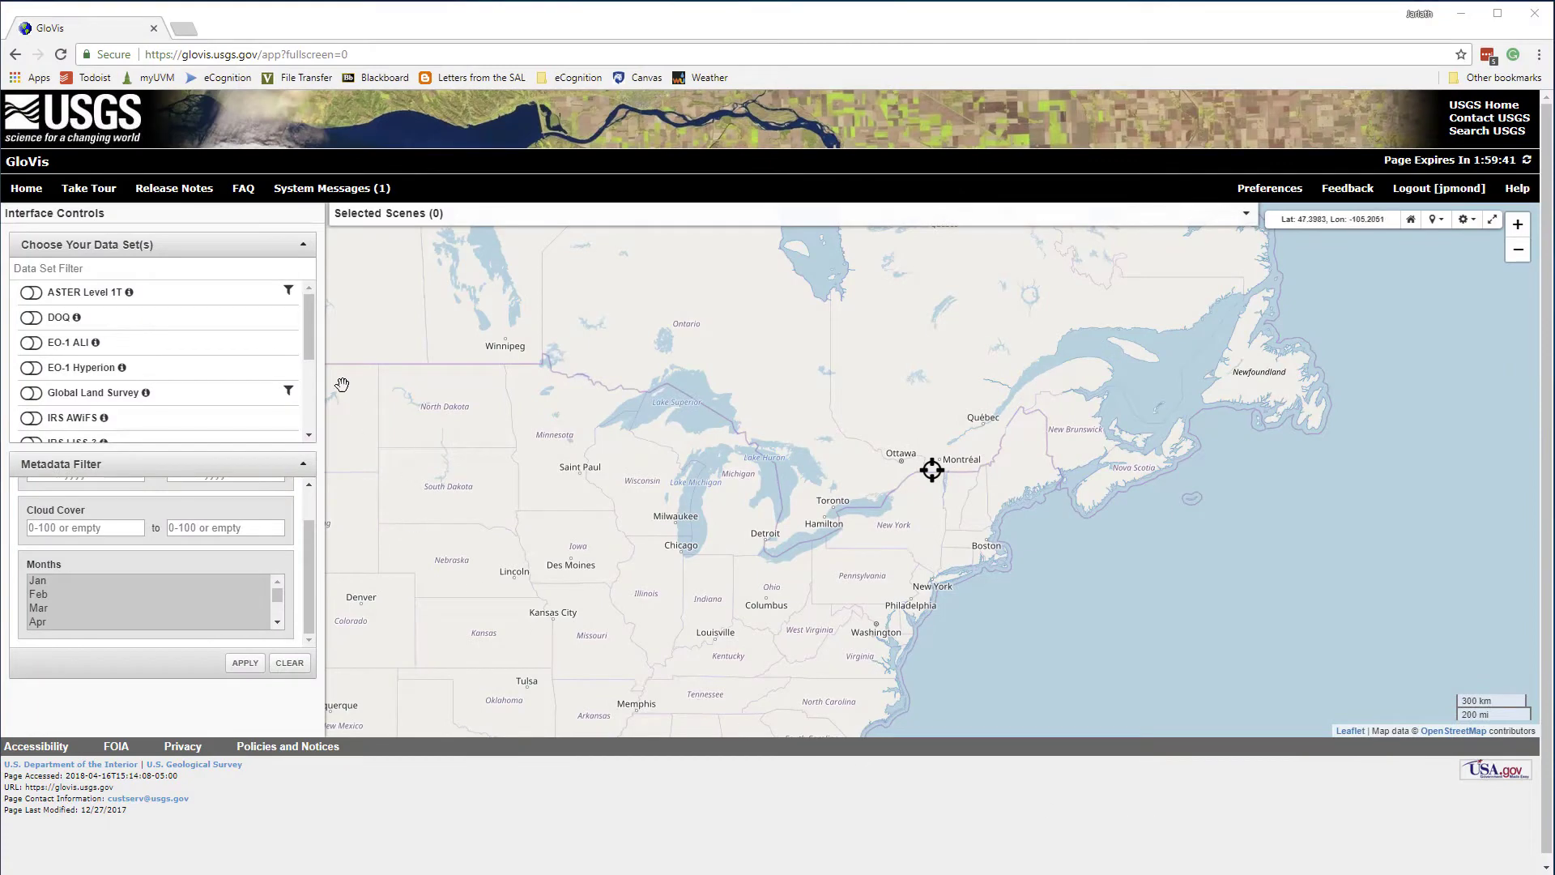
# - Zoom the GloVis map into New England and recentre it on the northeast
pyautogui.moveTo(309, 327)
pyautogui.mouseDown()
pyautogui.moveTo(308, 415)
pyautogui.moveTo(304, 321)
pyautogui.mouseUp()
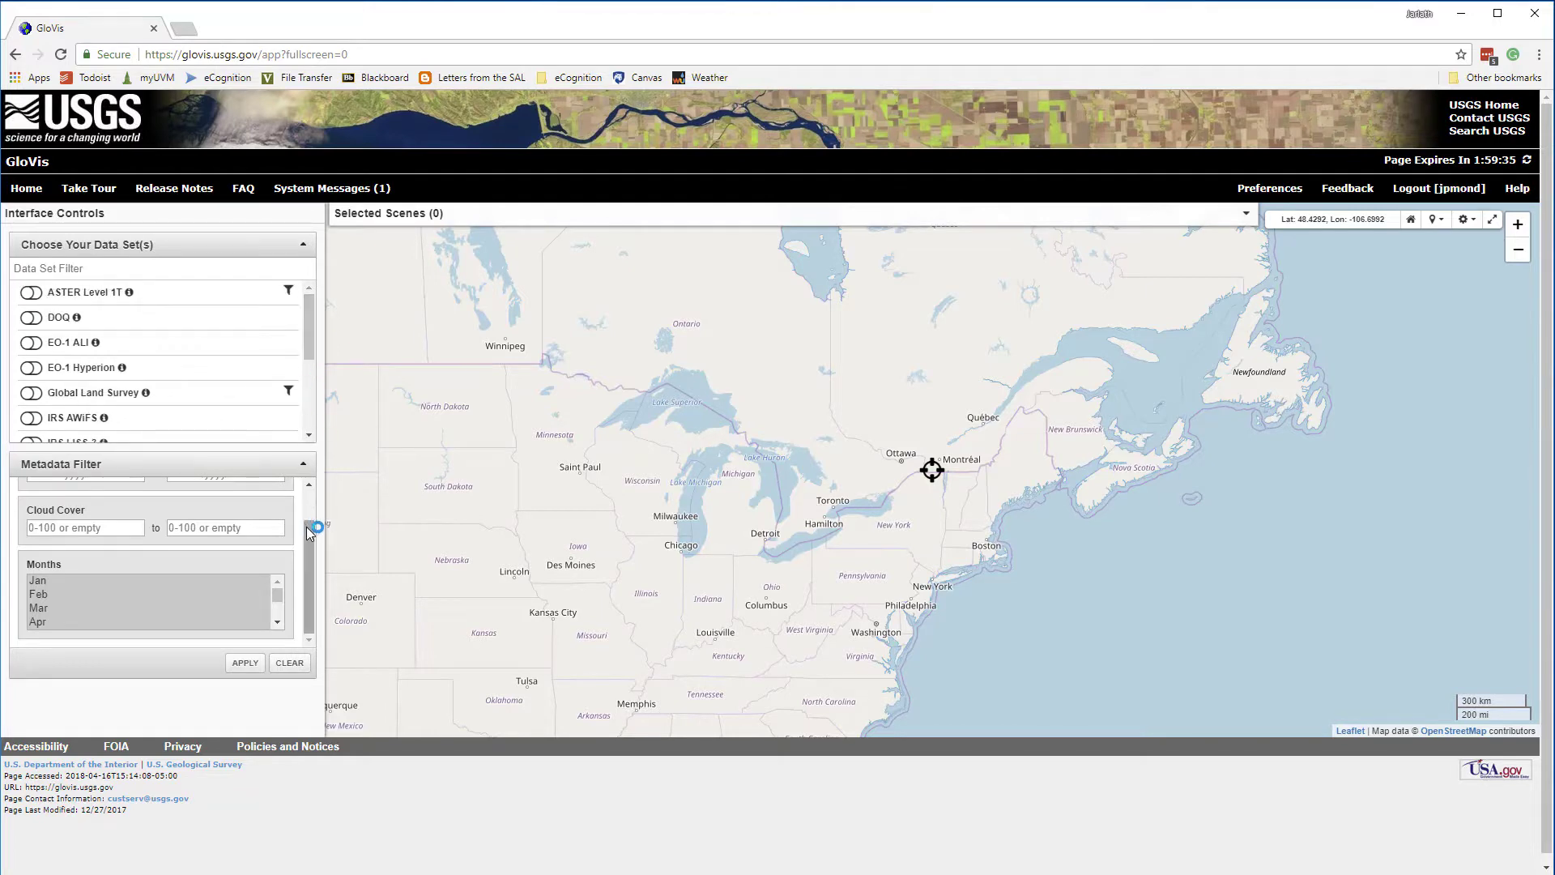
pyautogui.moveTo(307, 526); pyautogui.dragTo(310, 494)
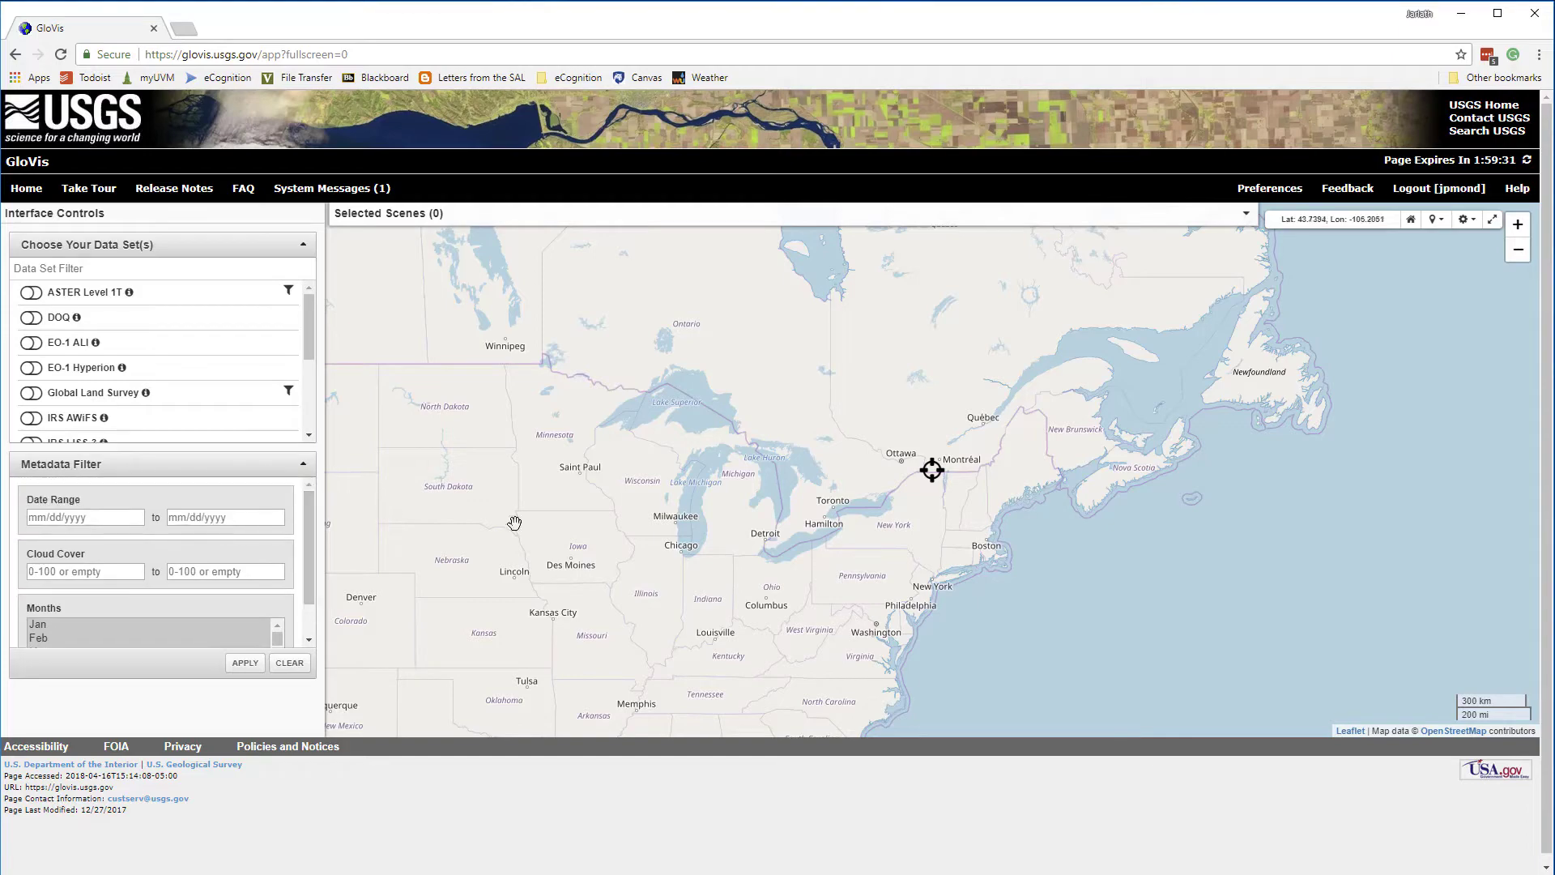
pyautogui.moveTo(960, 496); pyautogui.dragTo(876, 462)
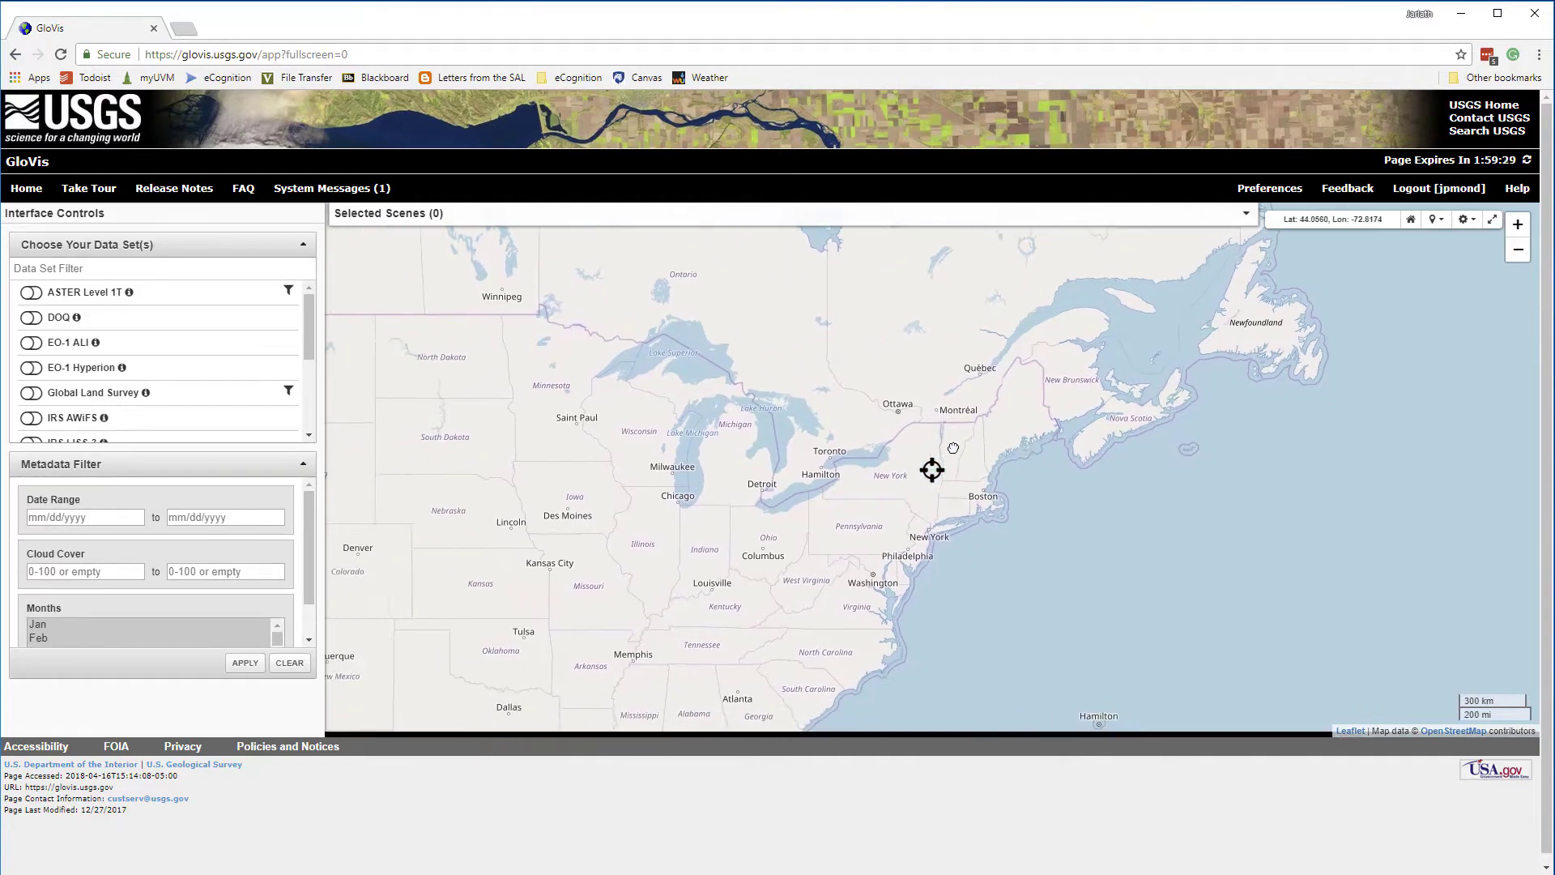
pyautogui.scroll(3, 943, 488)
pyautogui.scroll(2, 944, 488)
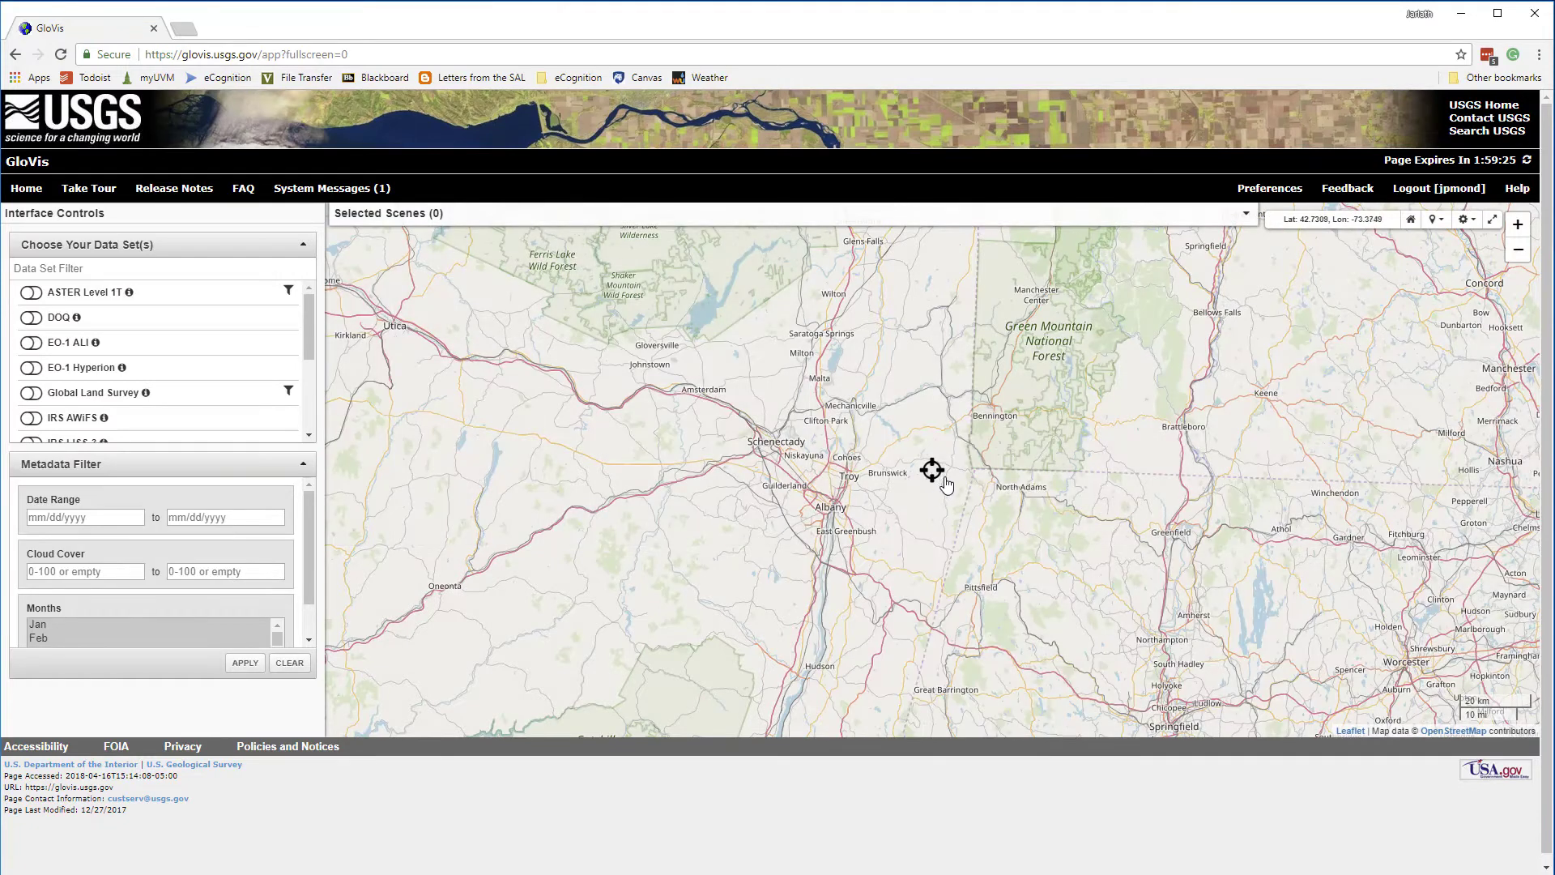
pyautogui.moveTo(939, 483); pyautogui.dragTo(740, 505)
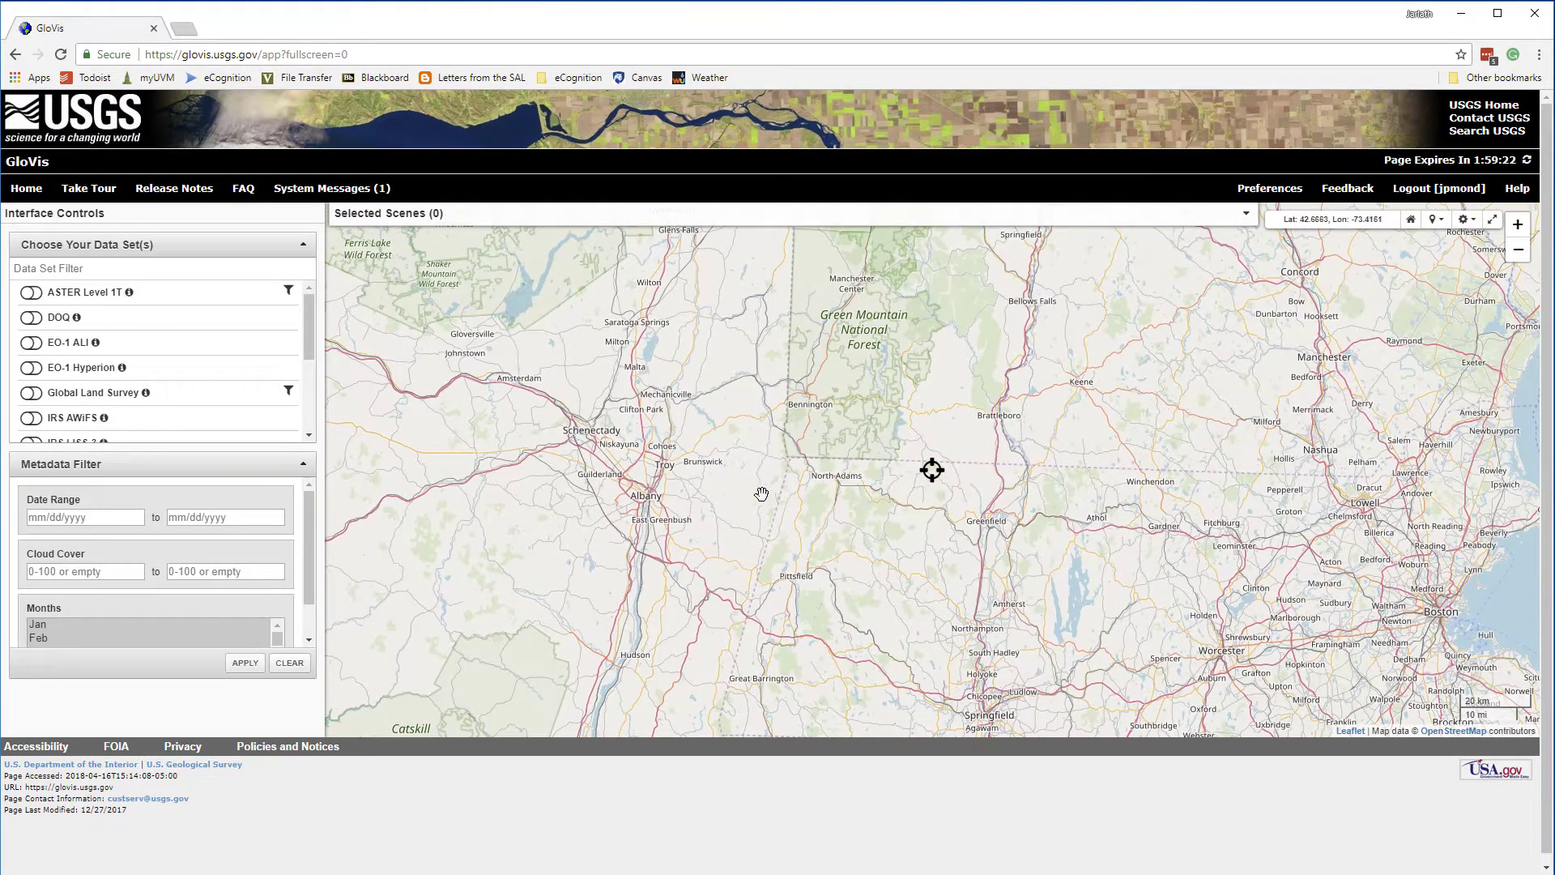
pyautogui.scroll(-3, 307, 367)
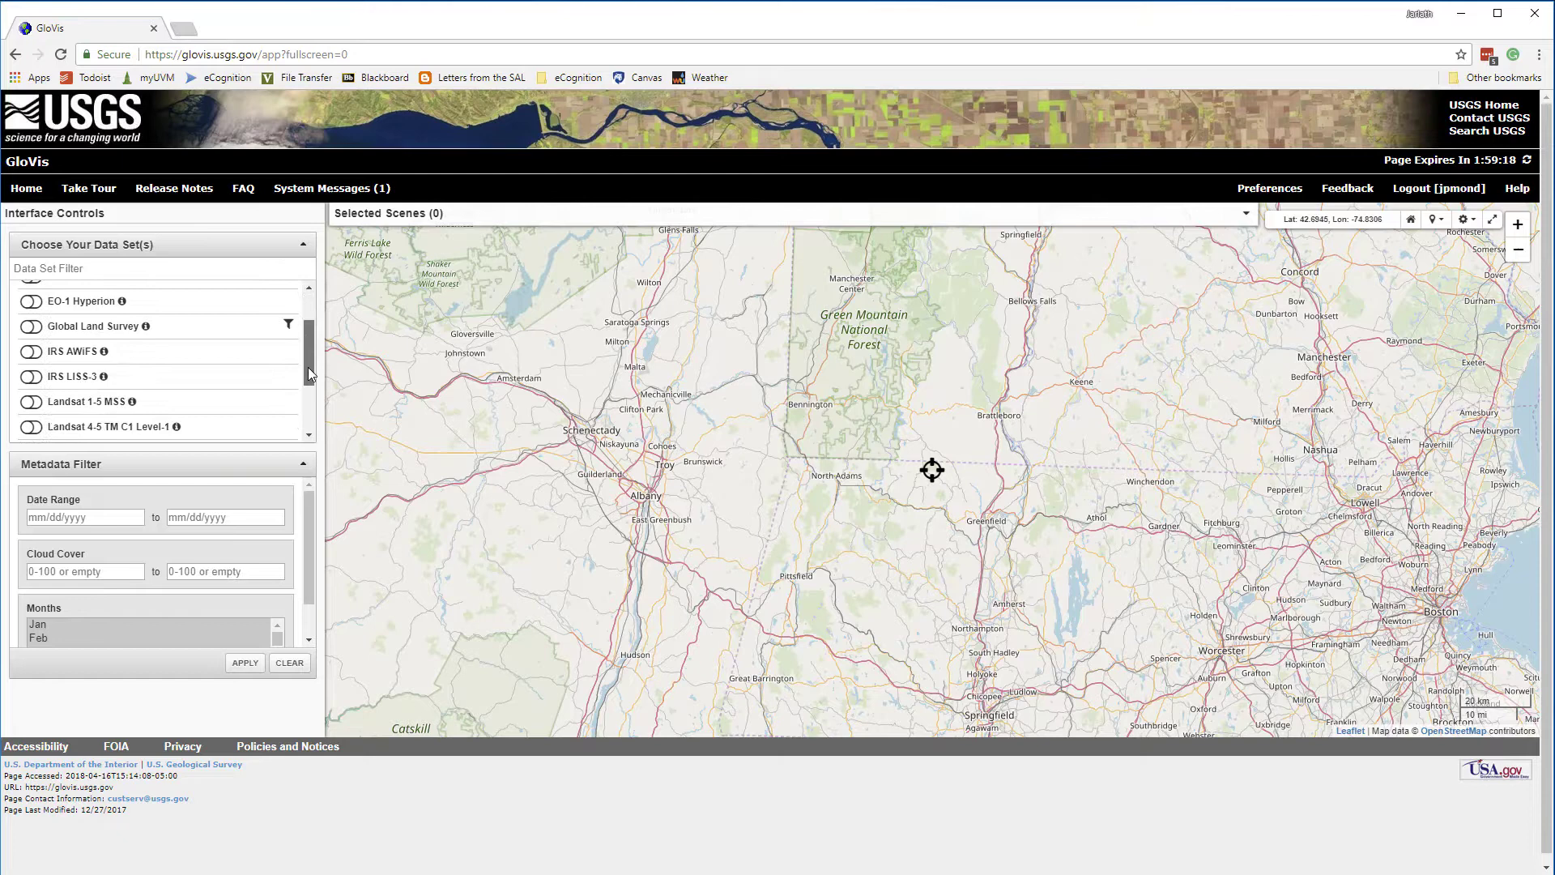
# - Toggle the Landsat 8 OLI/TIRS data set on and off, then pan north to New Hampshire
pyautogui.click(32, 393)
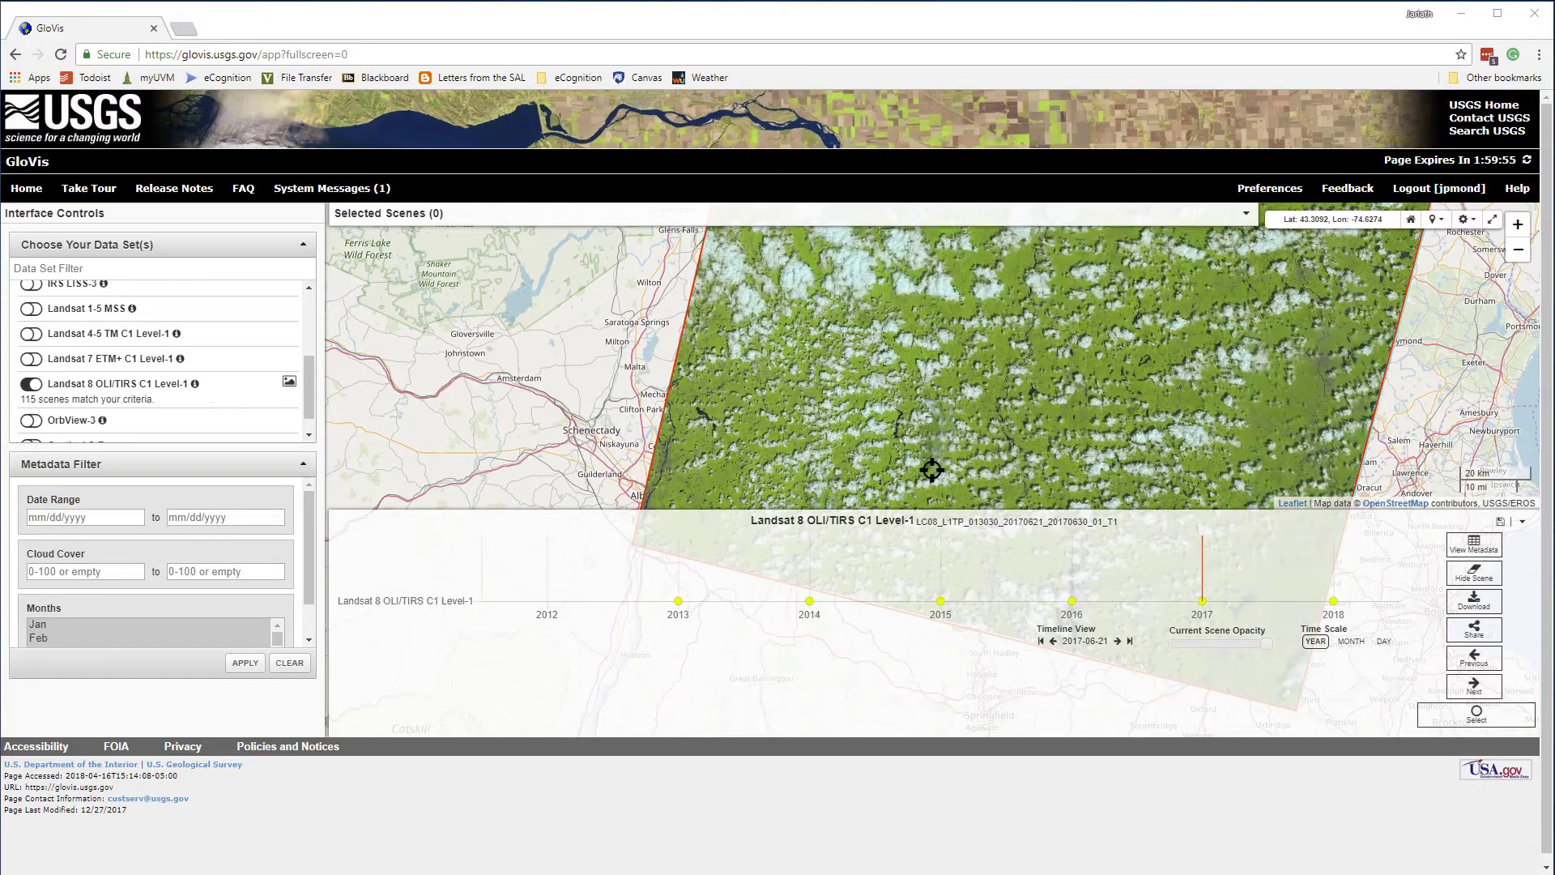
pyautogui.click(32, 383)
pyautogui.moveTo(1044, 372); pyautogui.dragTo(745, 608)
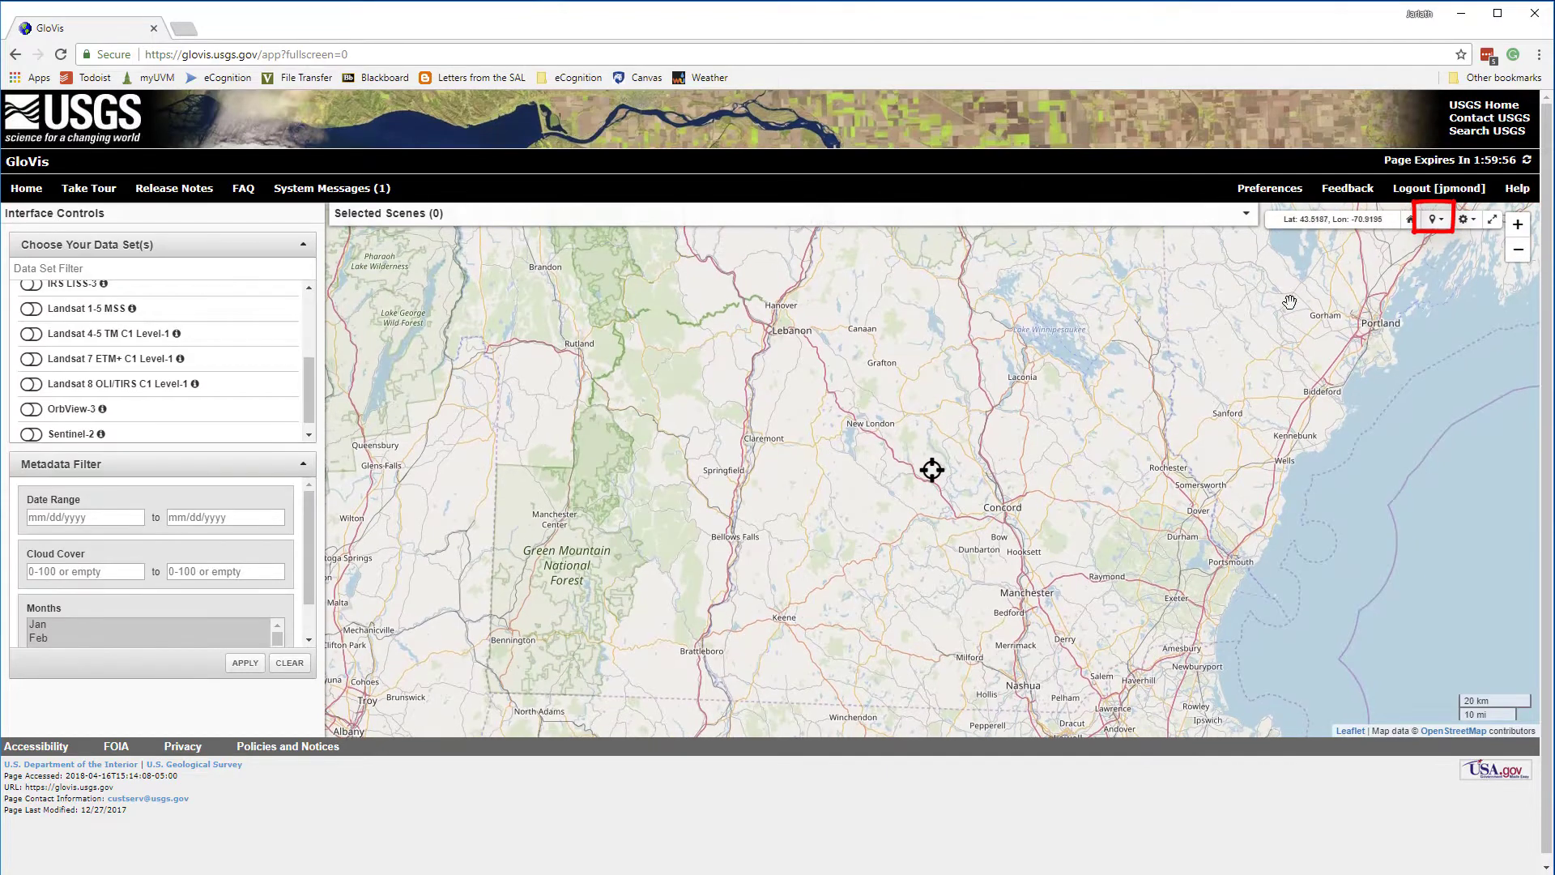
# - Jump the map to latitude 44.2692428, longitude -71.3222535
pyautogui.click(1433, 221)
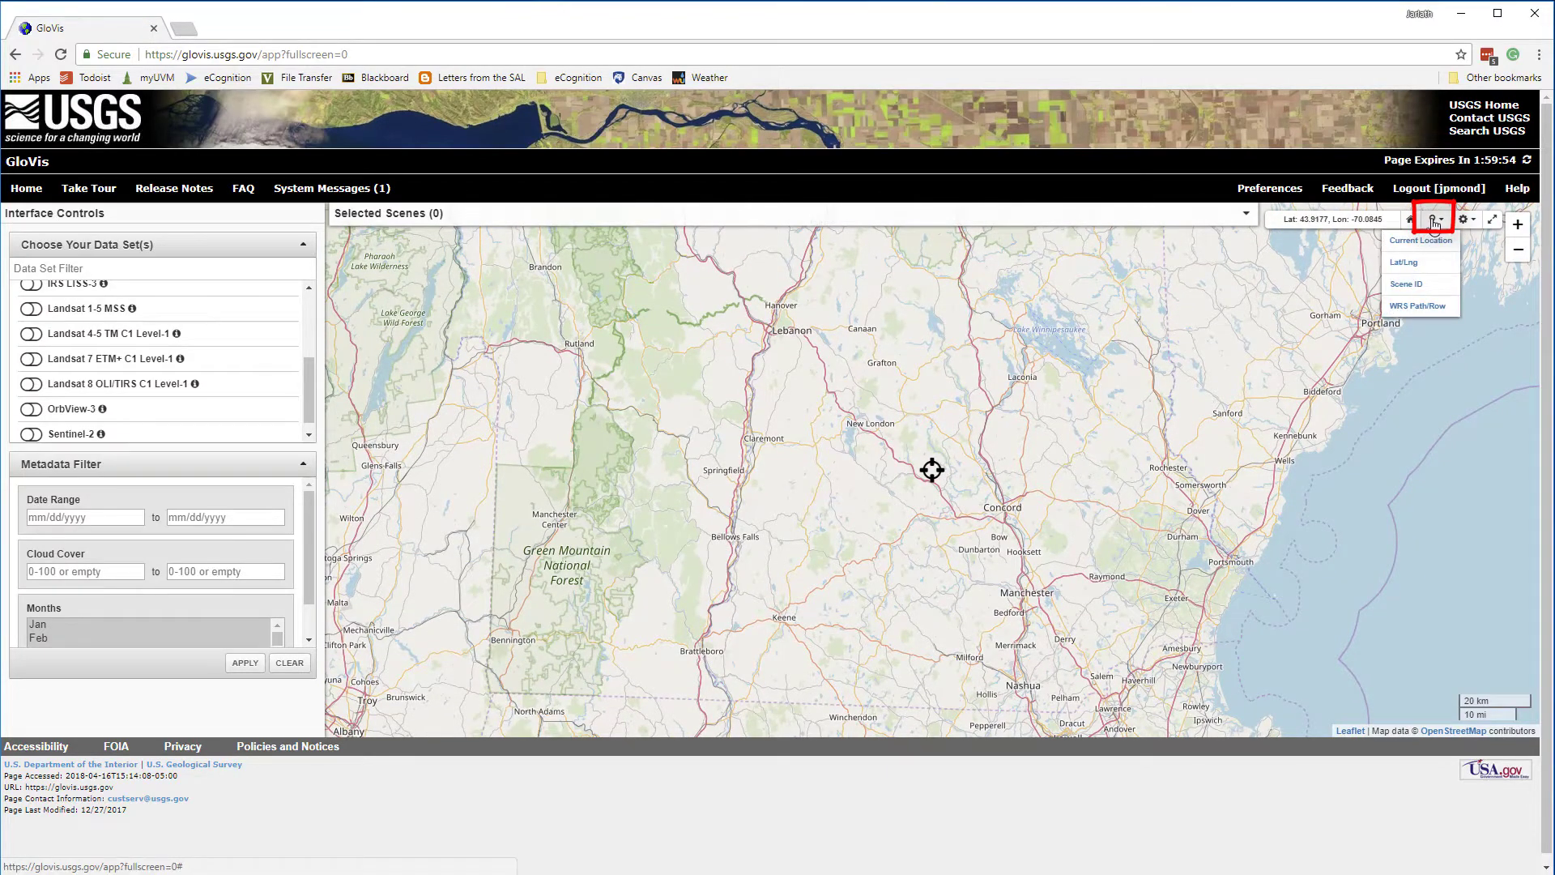
pyautogui.click(1425, 262)
pyautogui.write('44.2692428')
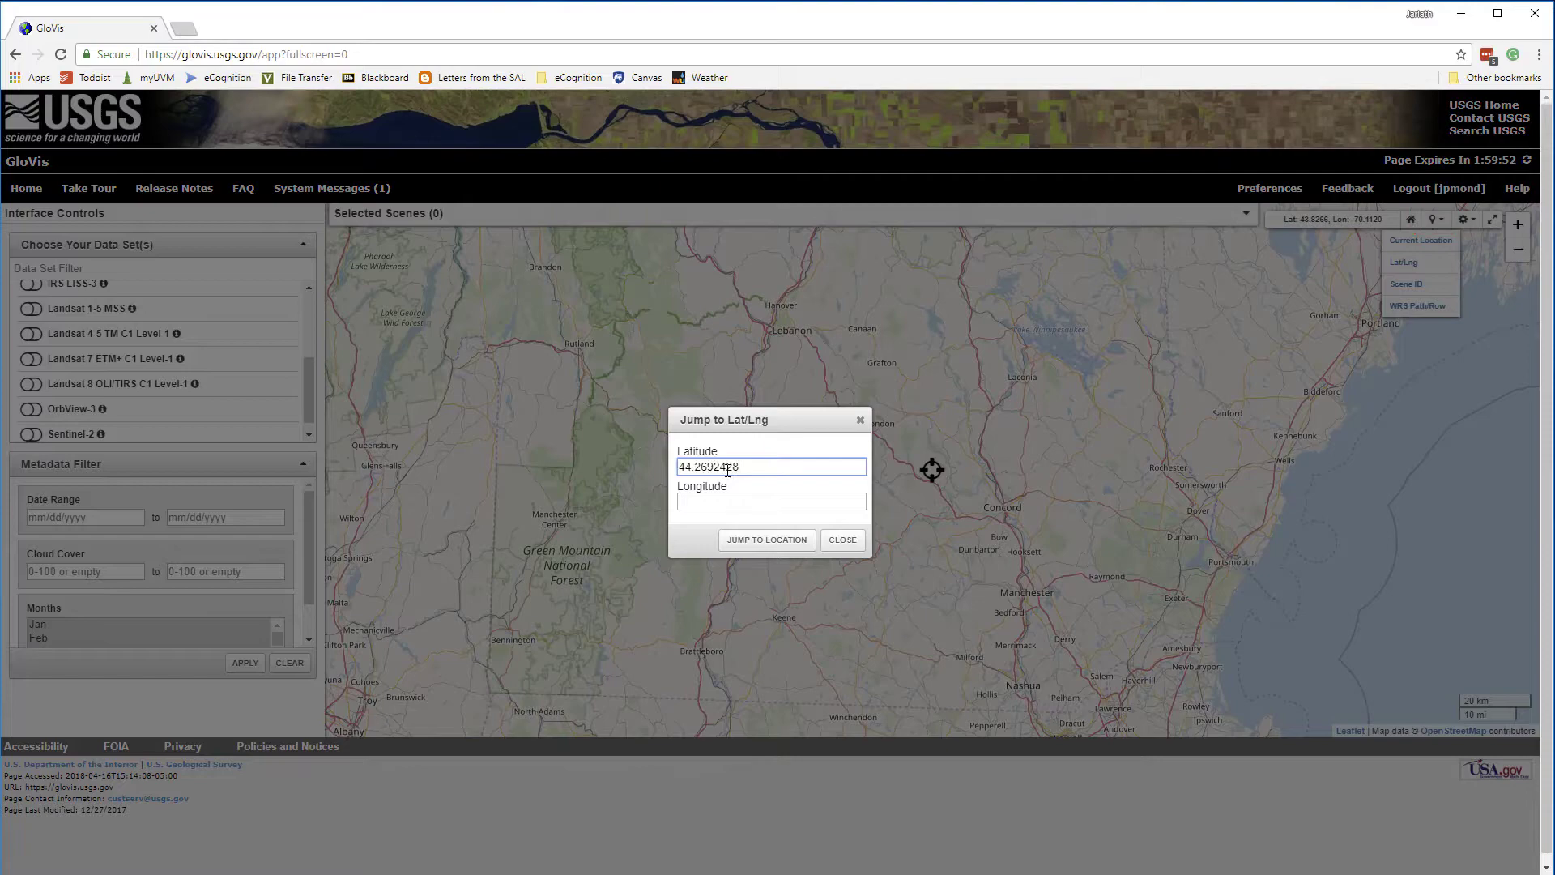
pyautogui.press('Tab')
pyautogui.write('-71.3222535')
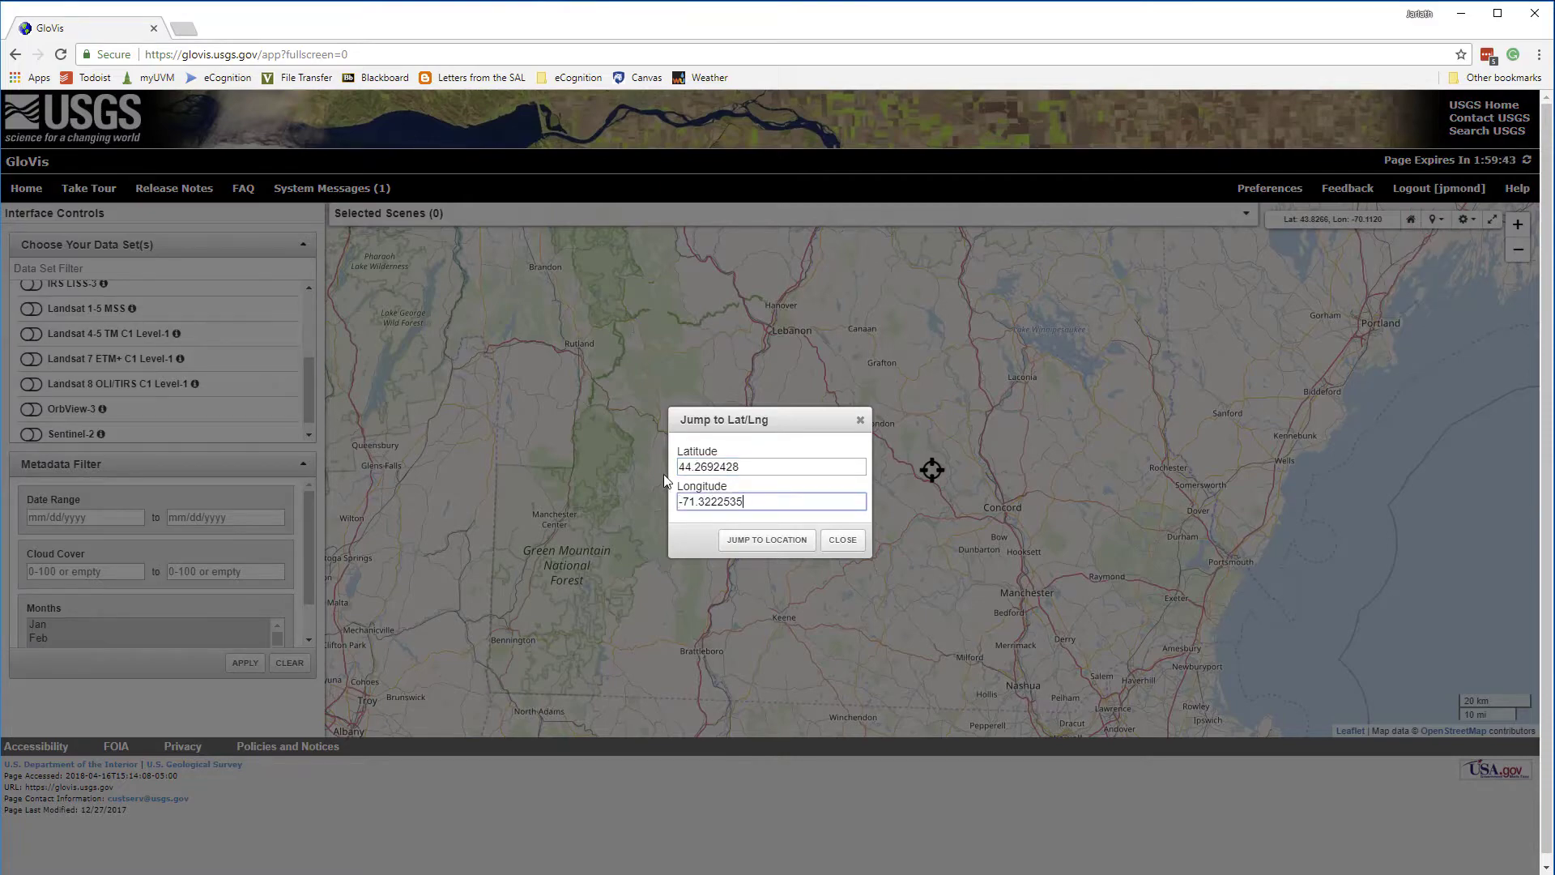
pyautogui.click(767, 540)
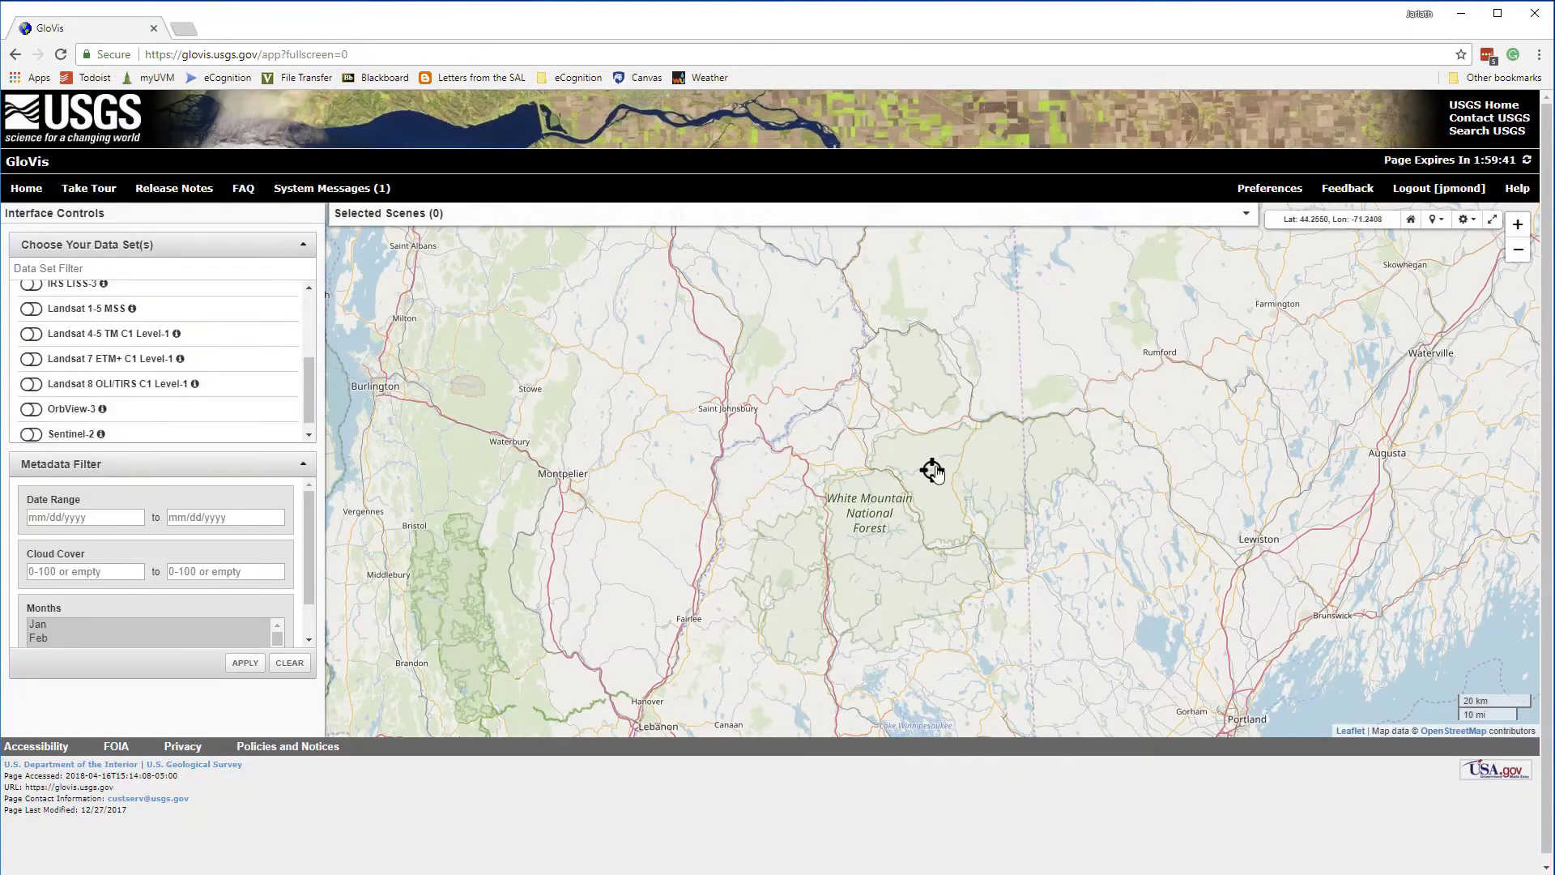
# - Zoom in, enable Landsat 8 OLI/TIRS, and step forward to the 2017-07-07 scene
pyautogui.scroll(2, 933, 478)
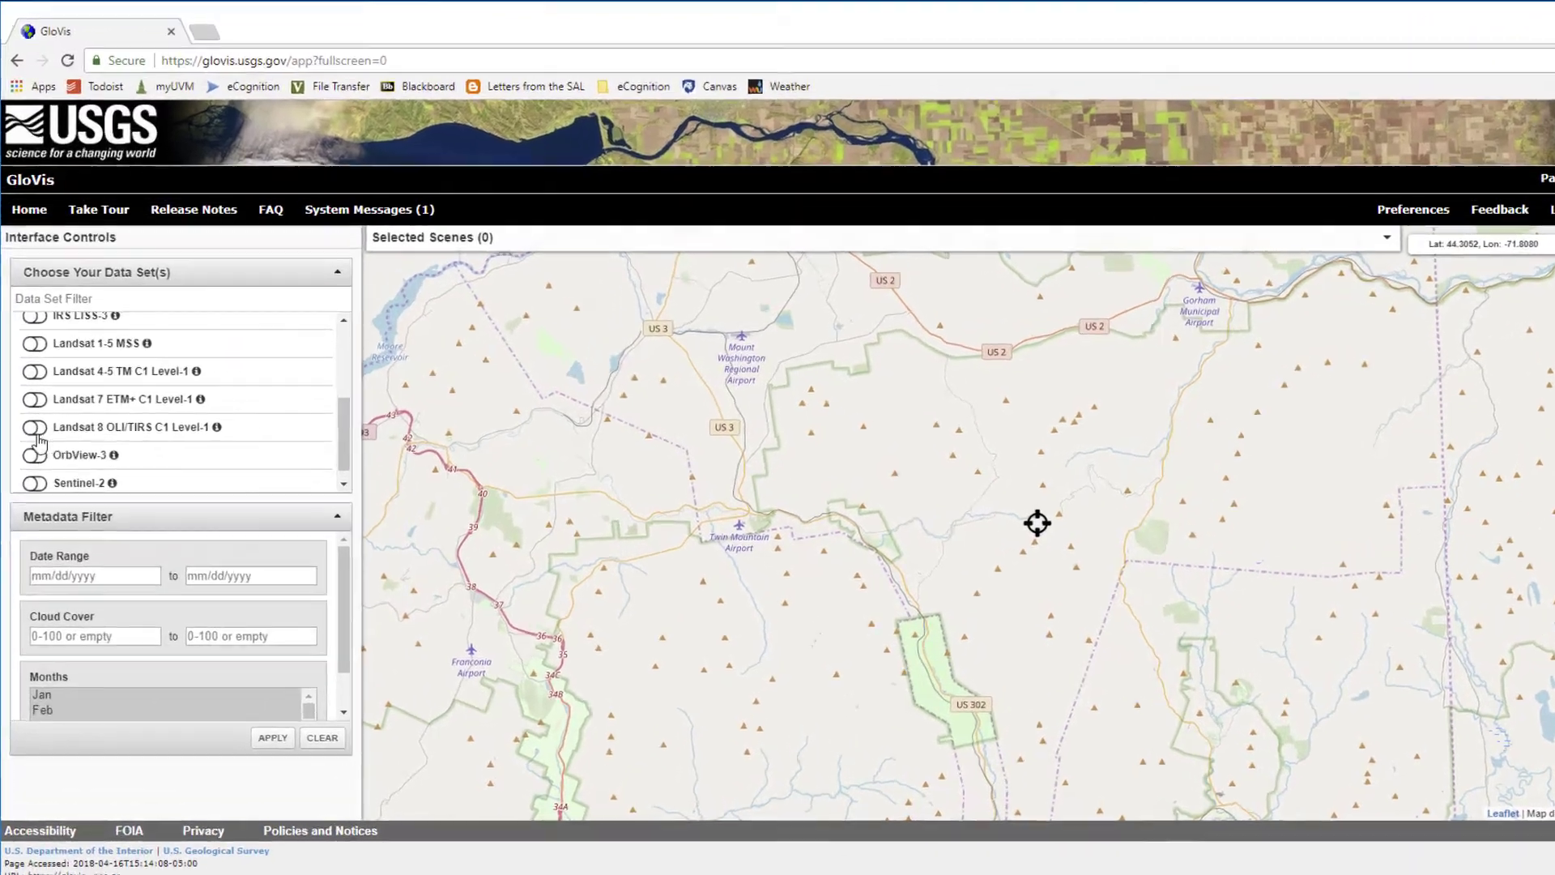
pyautogui.click(31, 383)
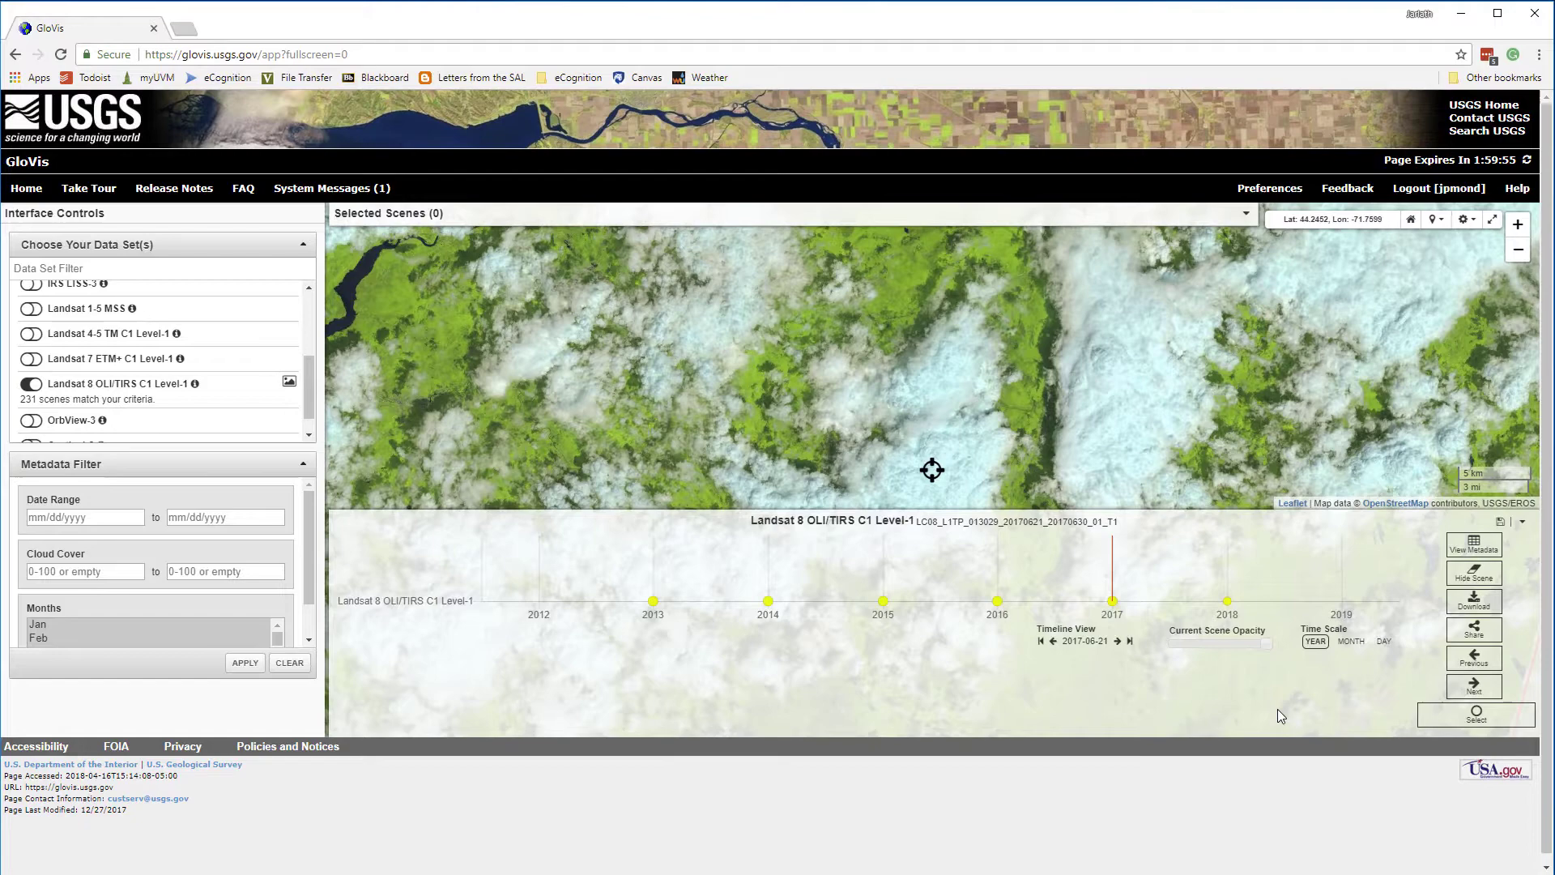
pyautogui.click(1464, 691)
pyautogui.click(1464, 691)
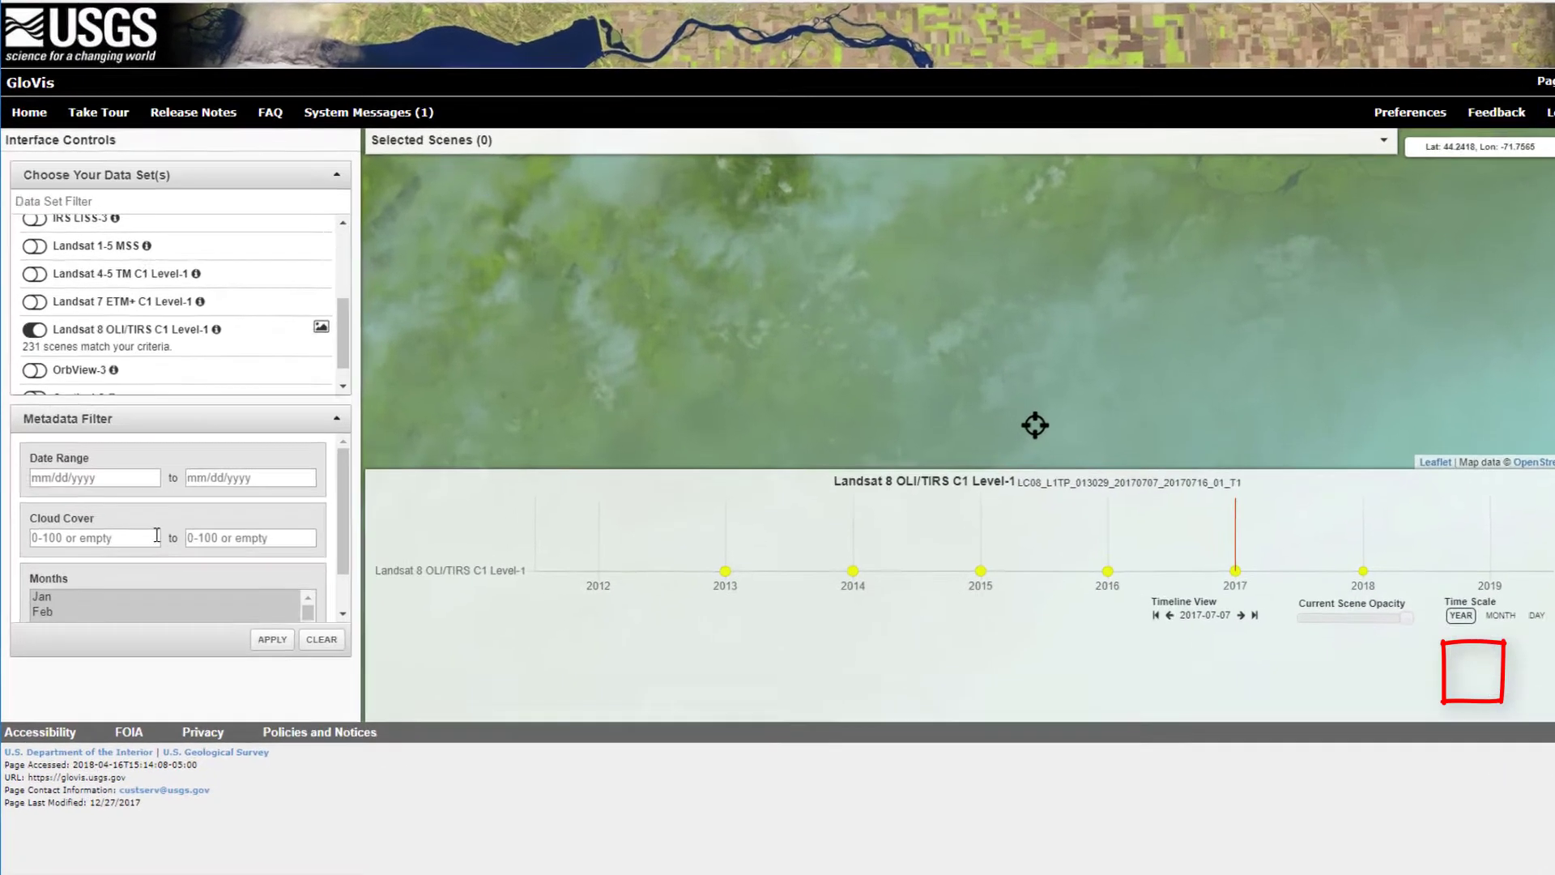
# - Set the cloud cover filter range to 0–20%
pyautogui.click(115, 571)
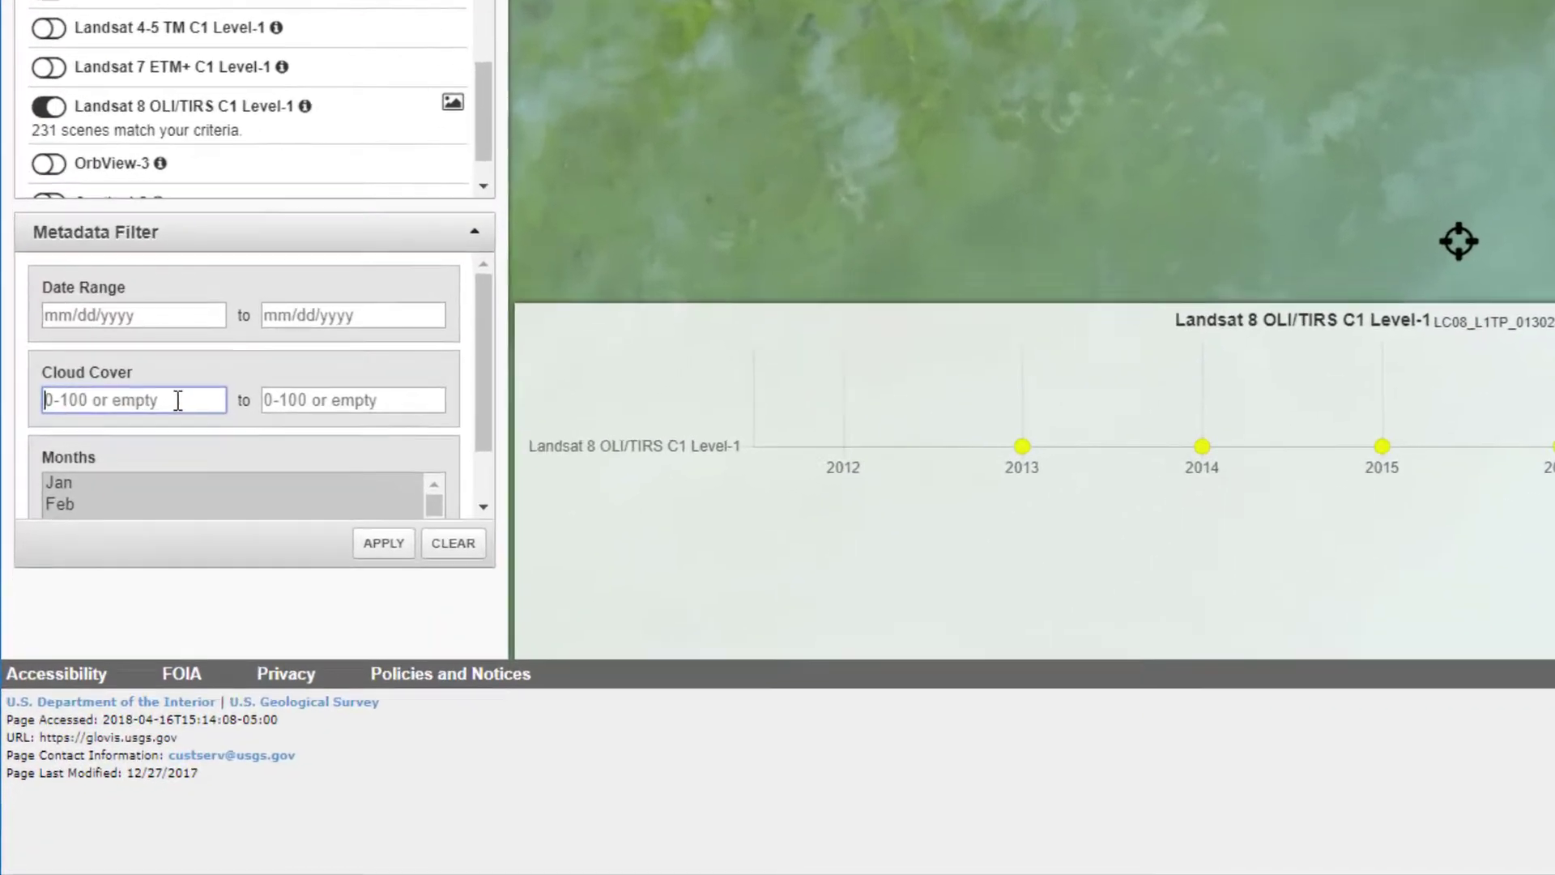
pyautogui.write('0')
pyautogui.click(302, 380)
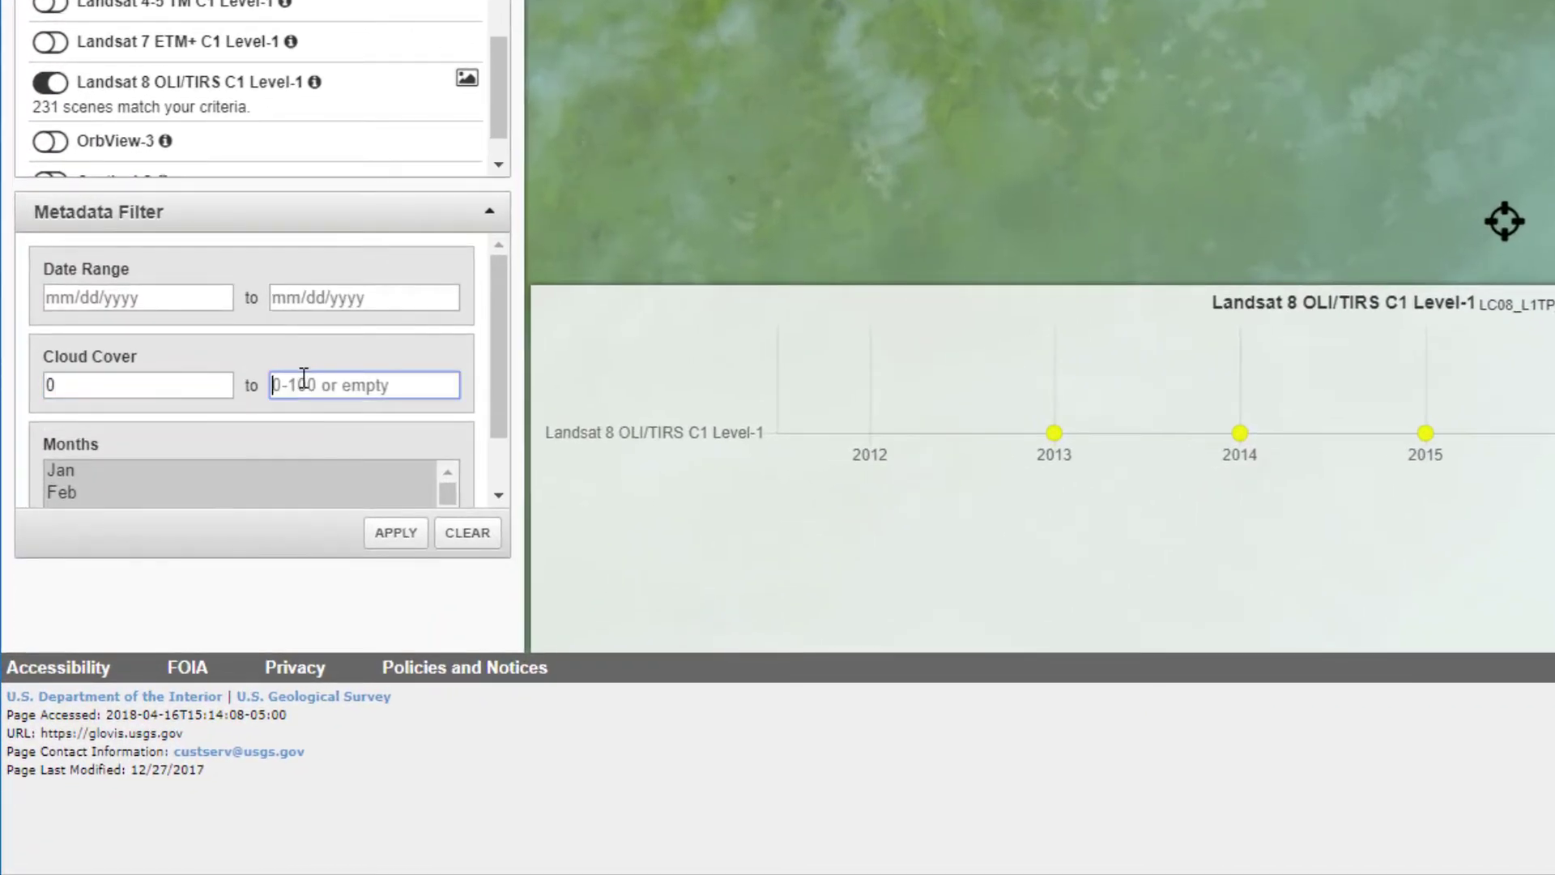
pyautogui.write('20')
pyautogui.click(153, 444)
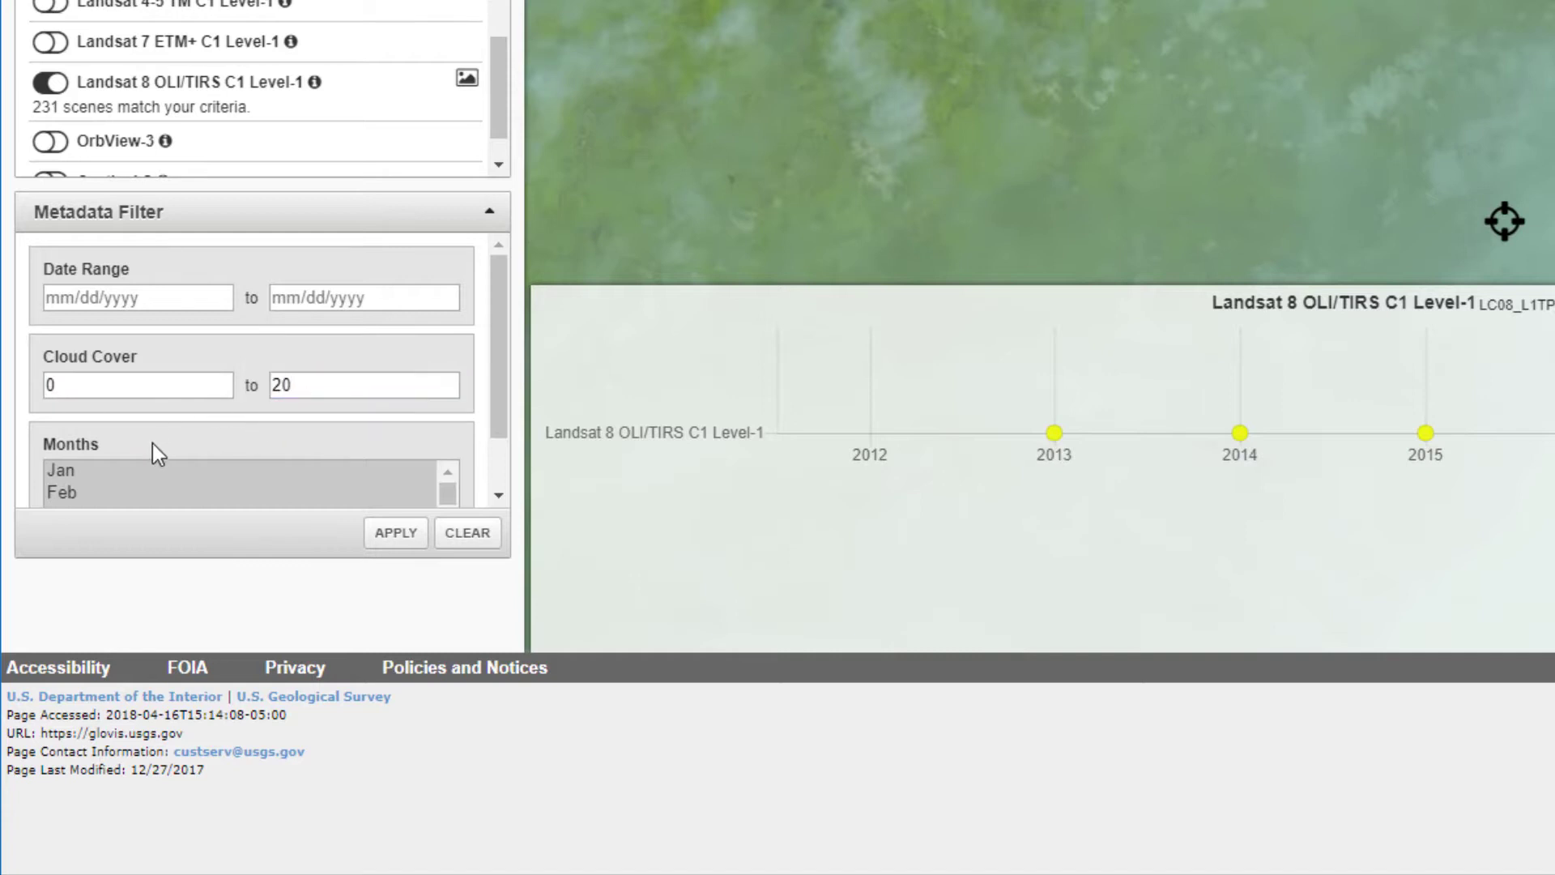
# - Restrict the months to June through August and apply the filters
pyautogui.scroll(-1, 504, 371)
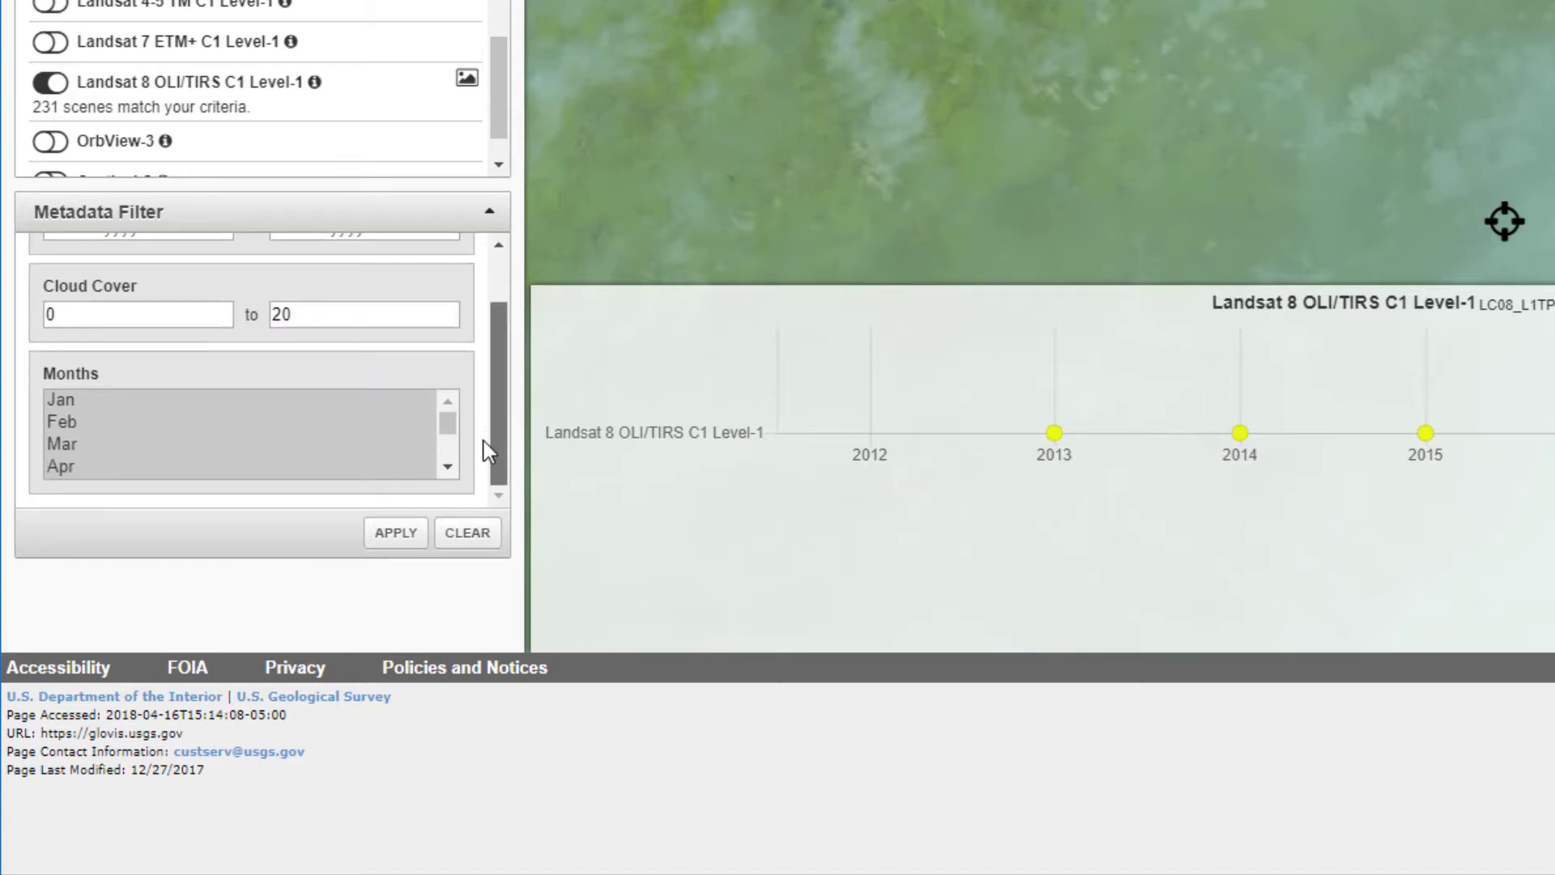
pyautogui.click(449, 470)
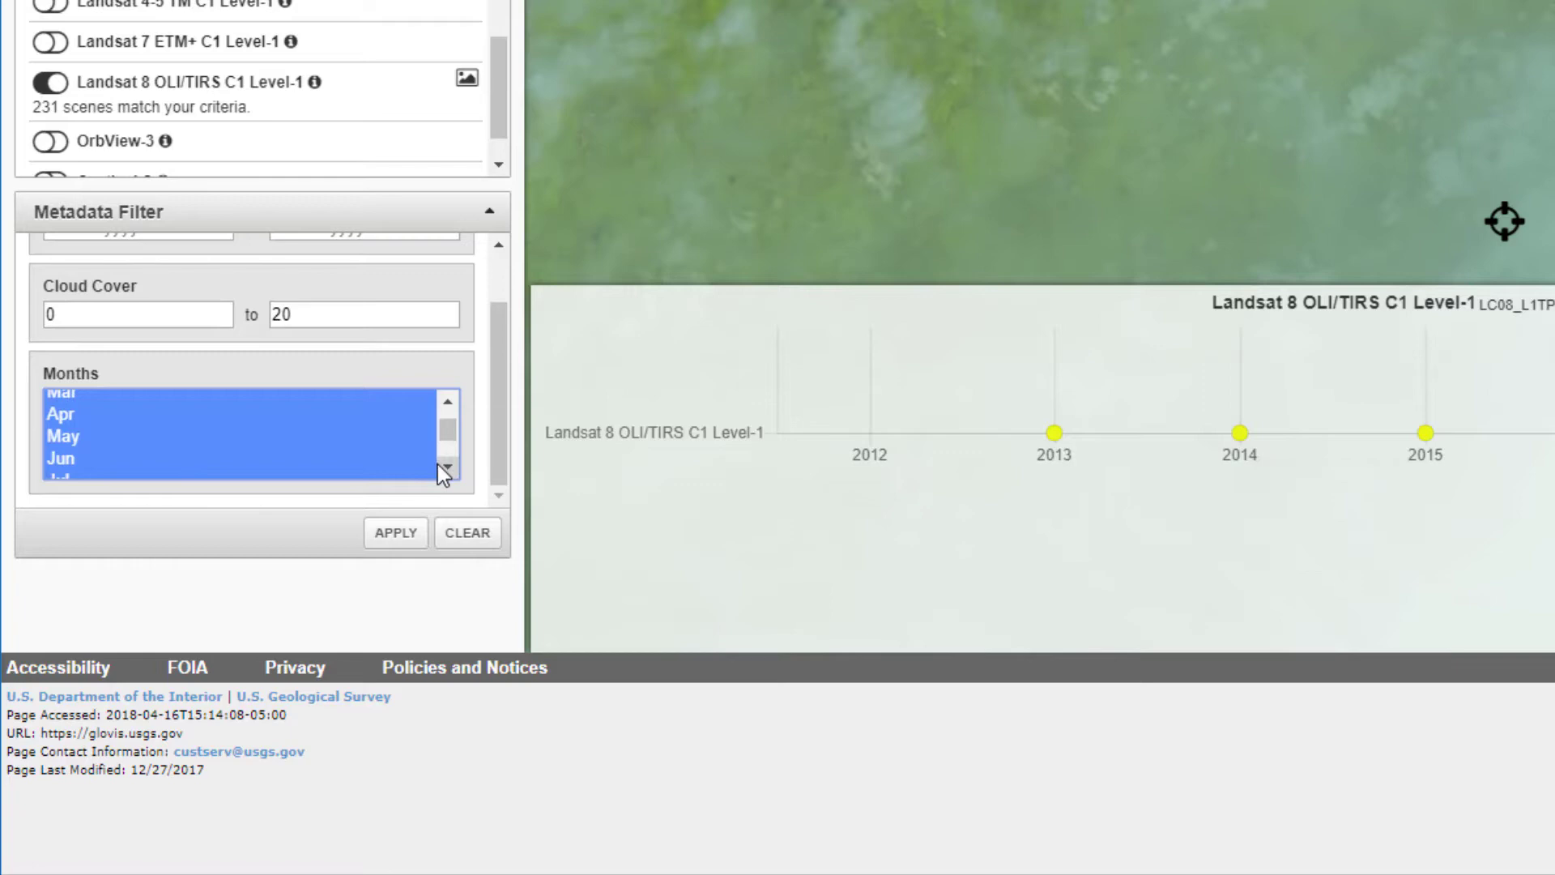
pyautogui.scroll(-1, 437, 464)
pyautogui.click(70, 414)
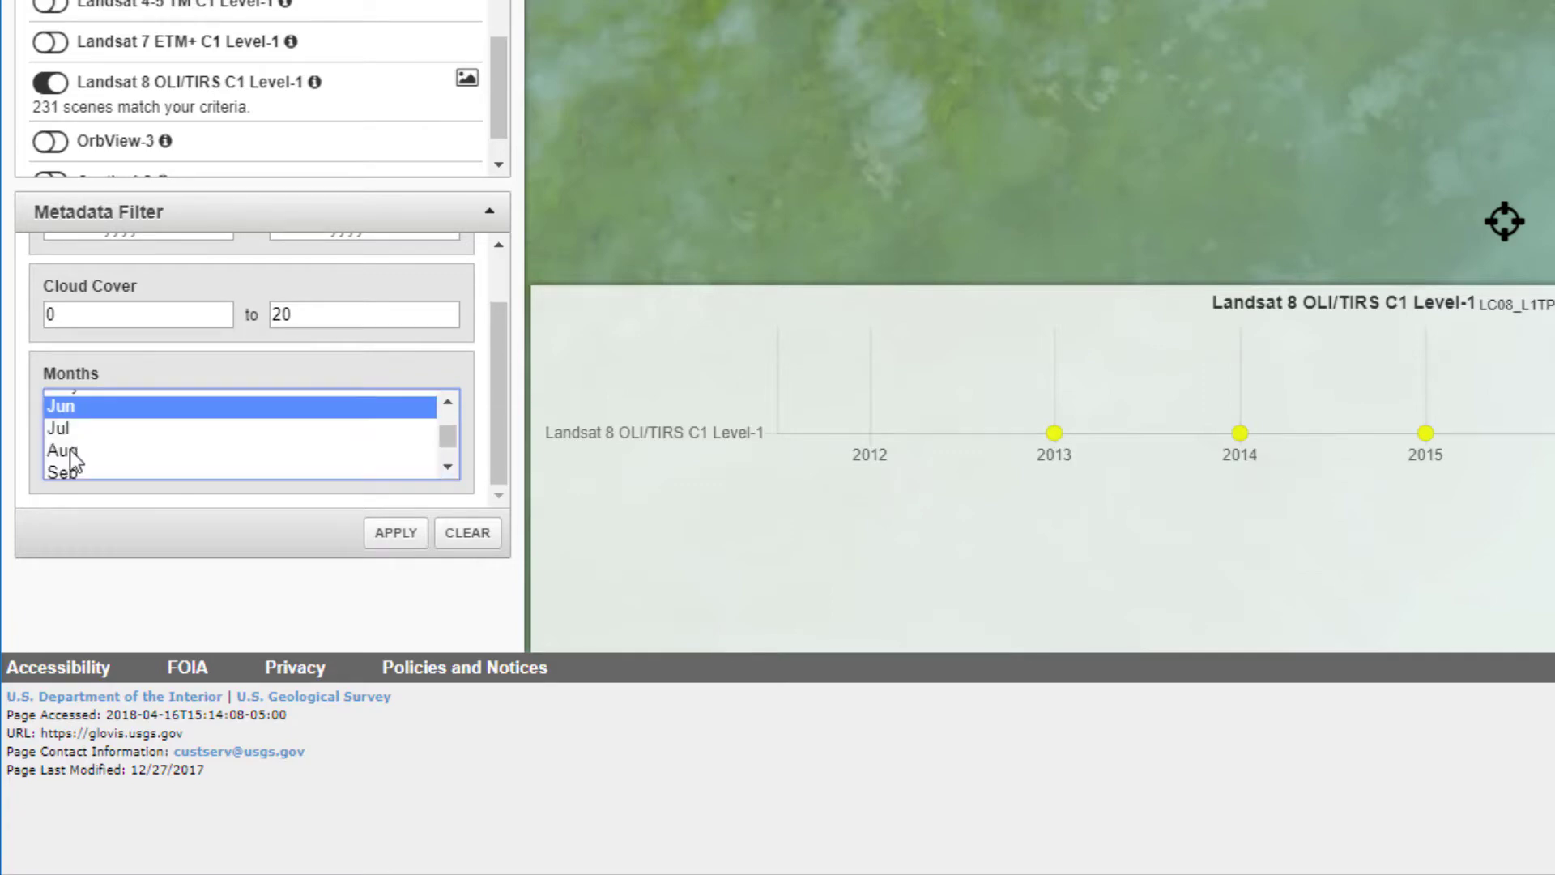
pyautogui.keyDown('shift'); pyautogui.click(70, 449); pyautogui.keyUp('shift')
pyautogui.click(317, 579)
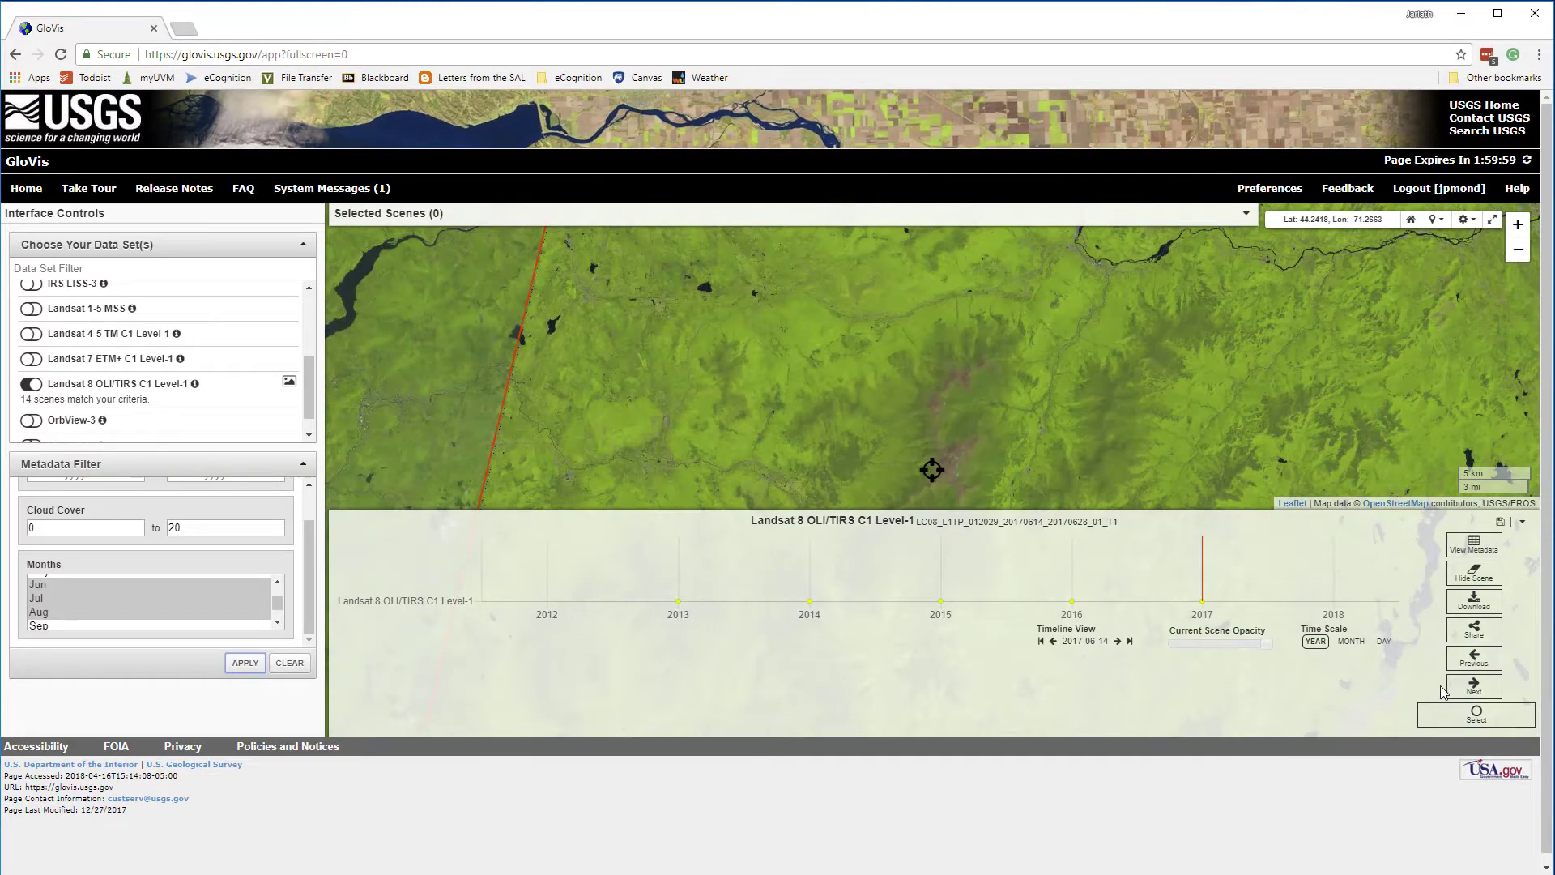
# - Step back through the scenes to 2015-08-19, then forward to 2016-07-13
pyautogui.click(1475, 664)
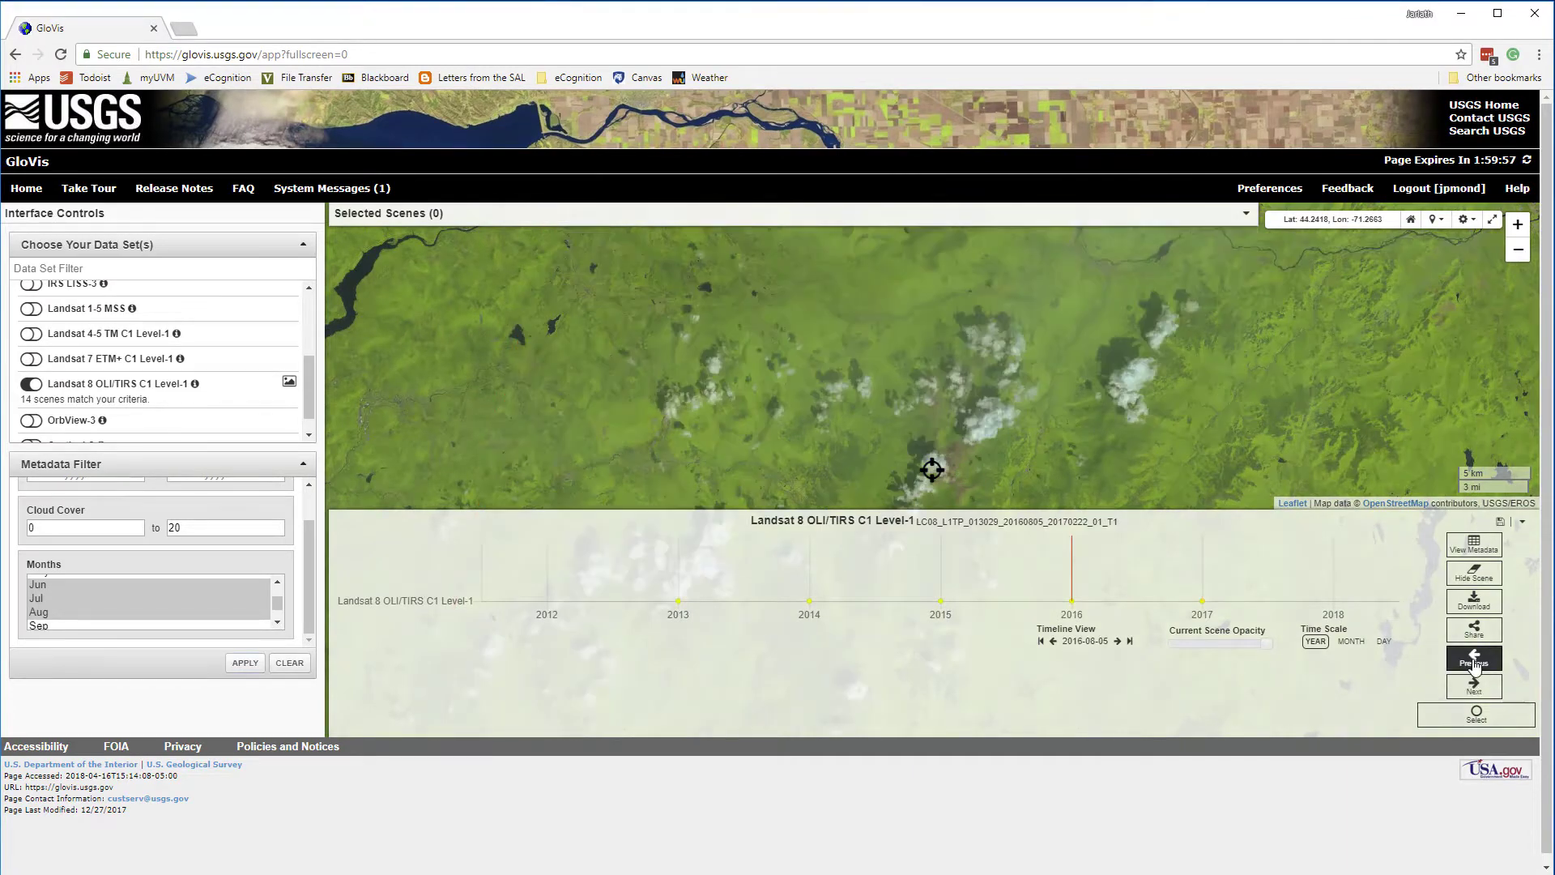
pyautogui.click(1474, 664)
pyautogui.click(1475, 664)
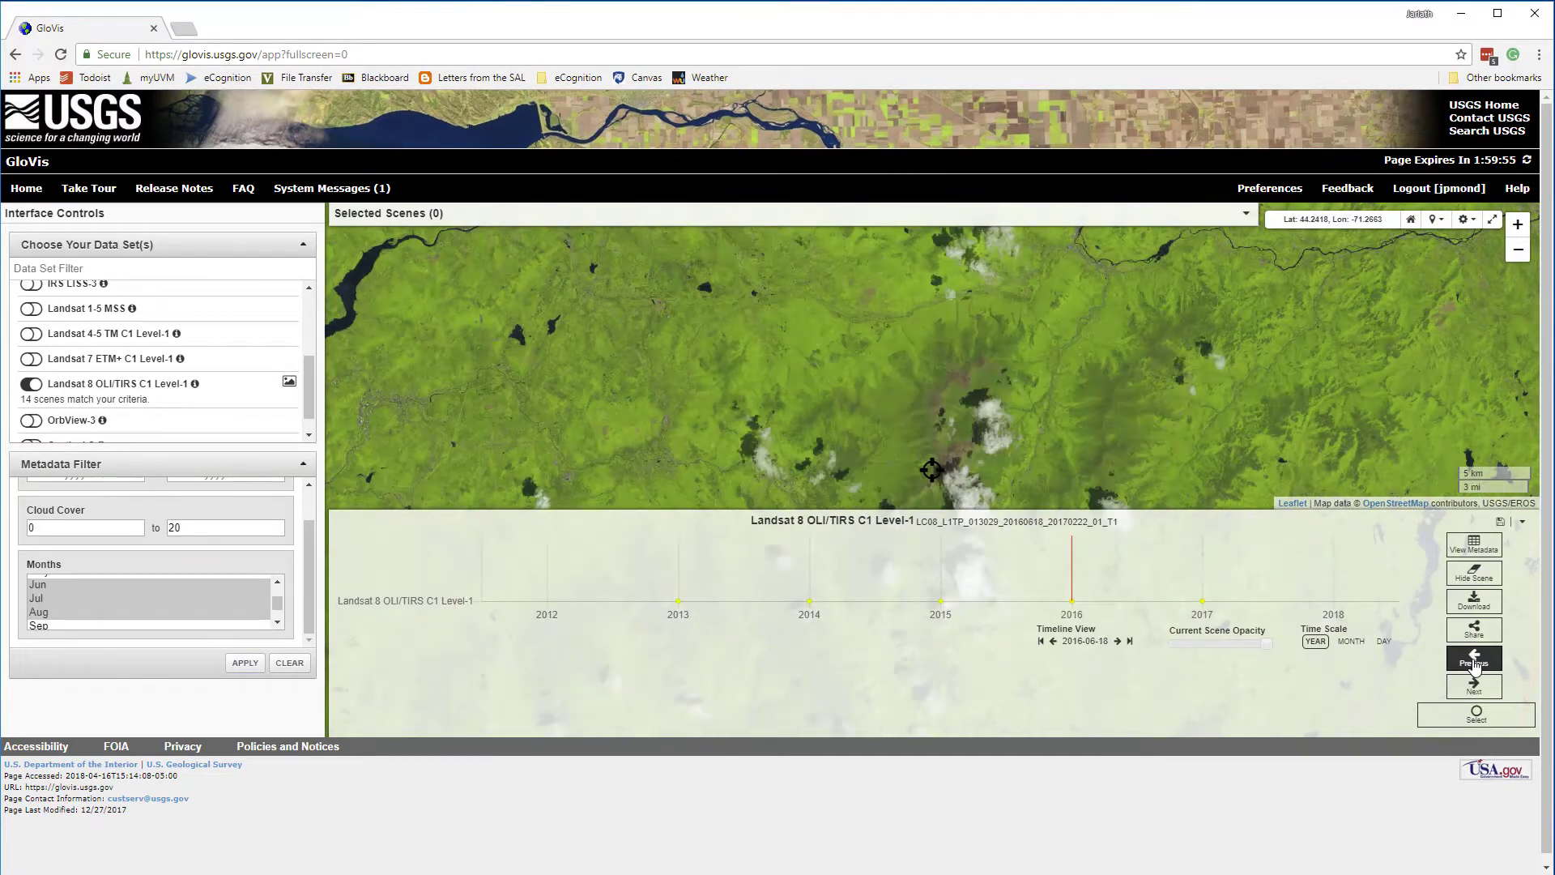
pyautogui.click(1475, 664)
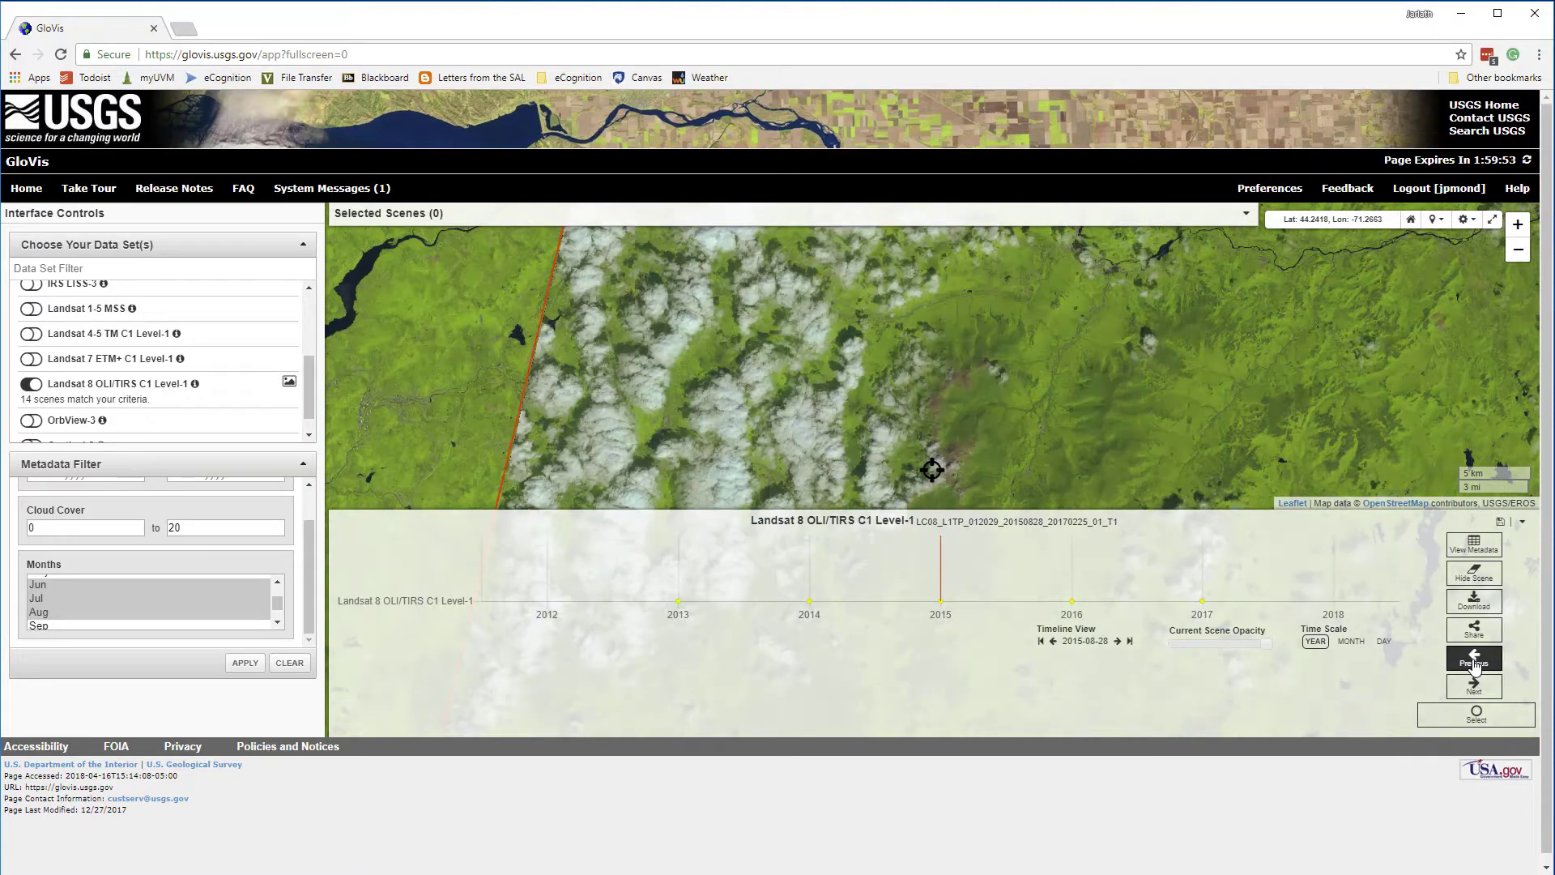
pyautogui.click(1475, 664)
pyautogui.click(1474, 685)
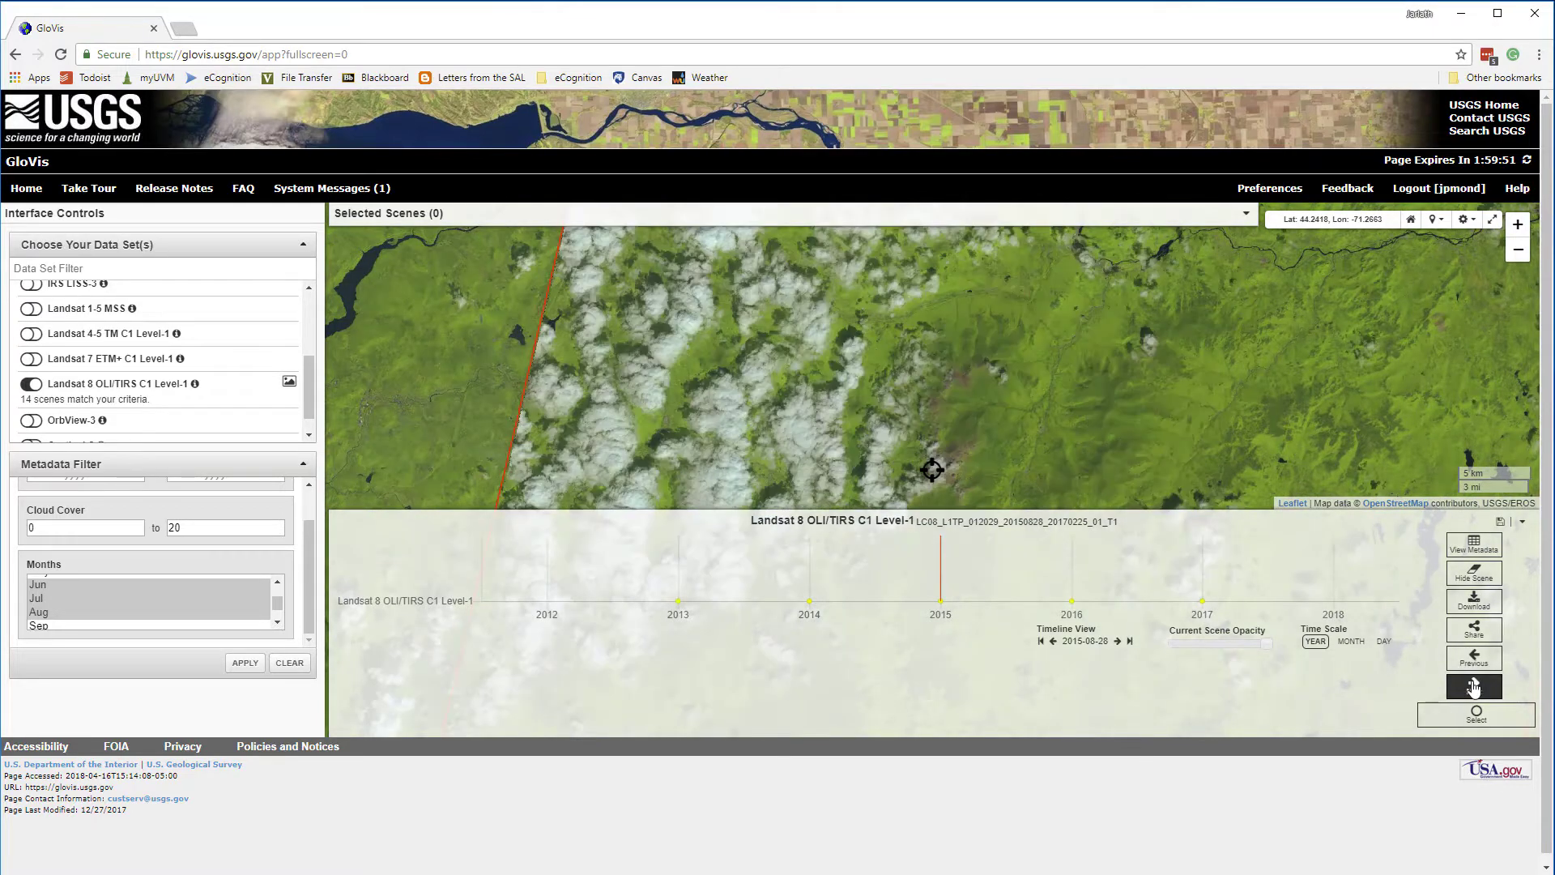
pyautogui.click(1474, 687)
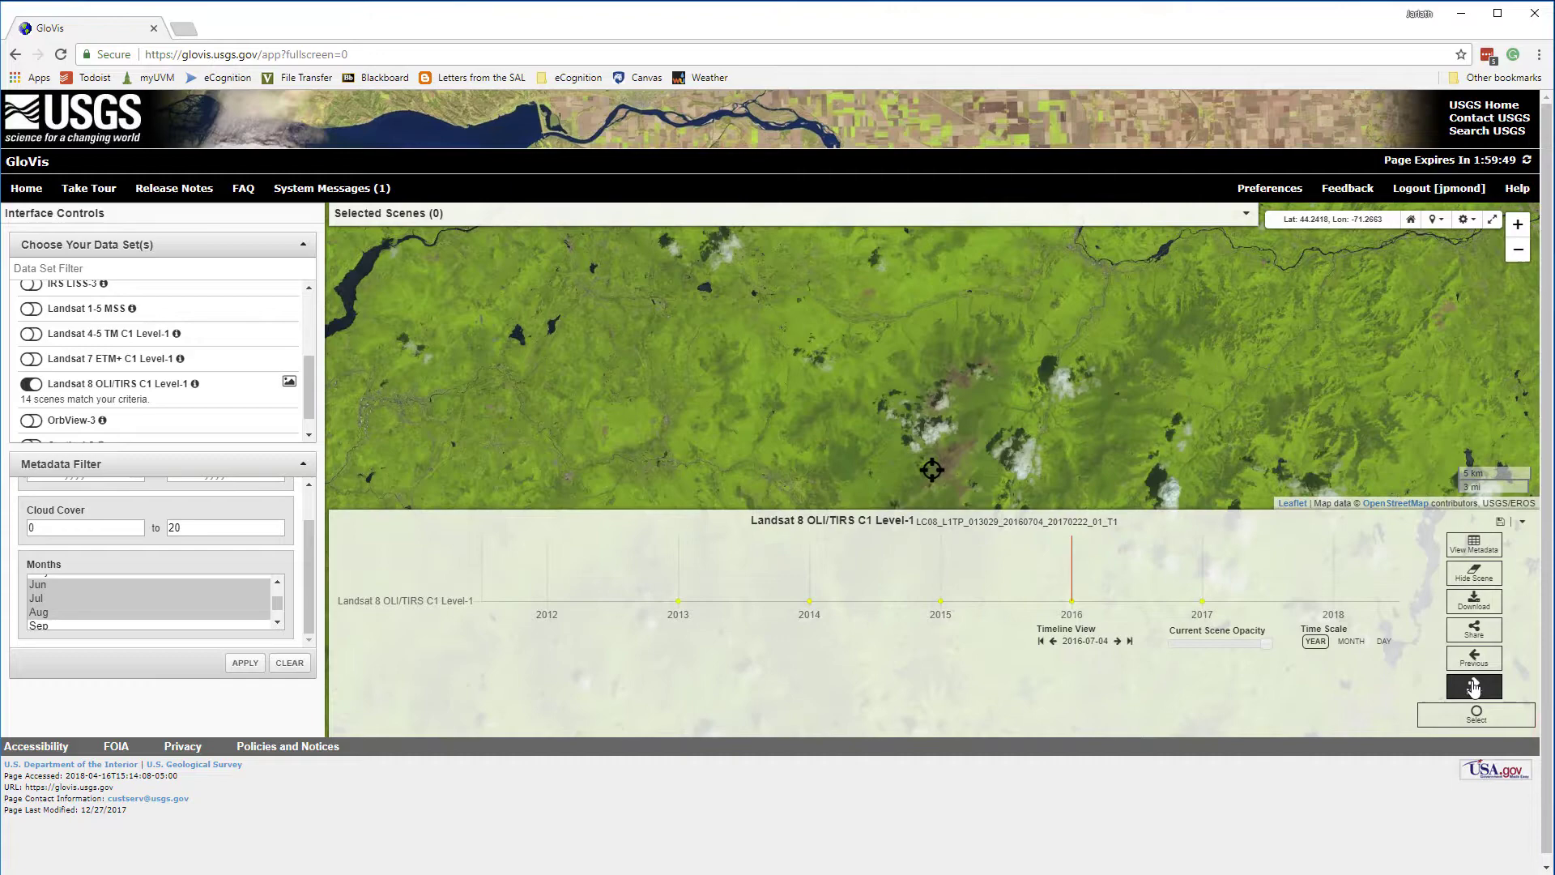
pyautogui.click(1474, 687)
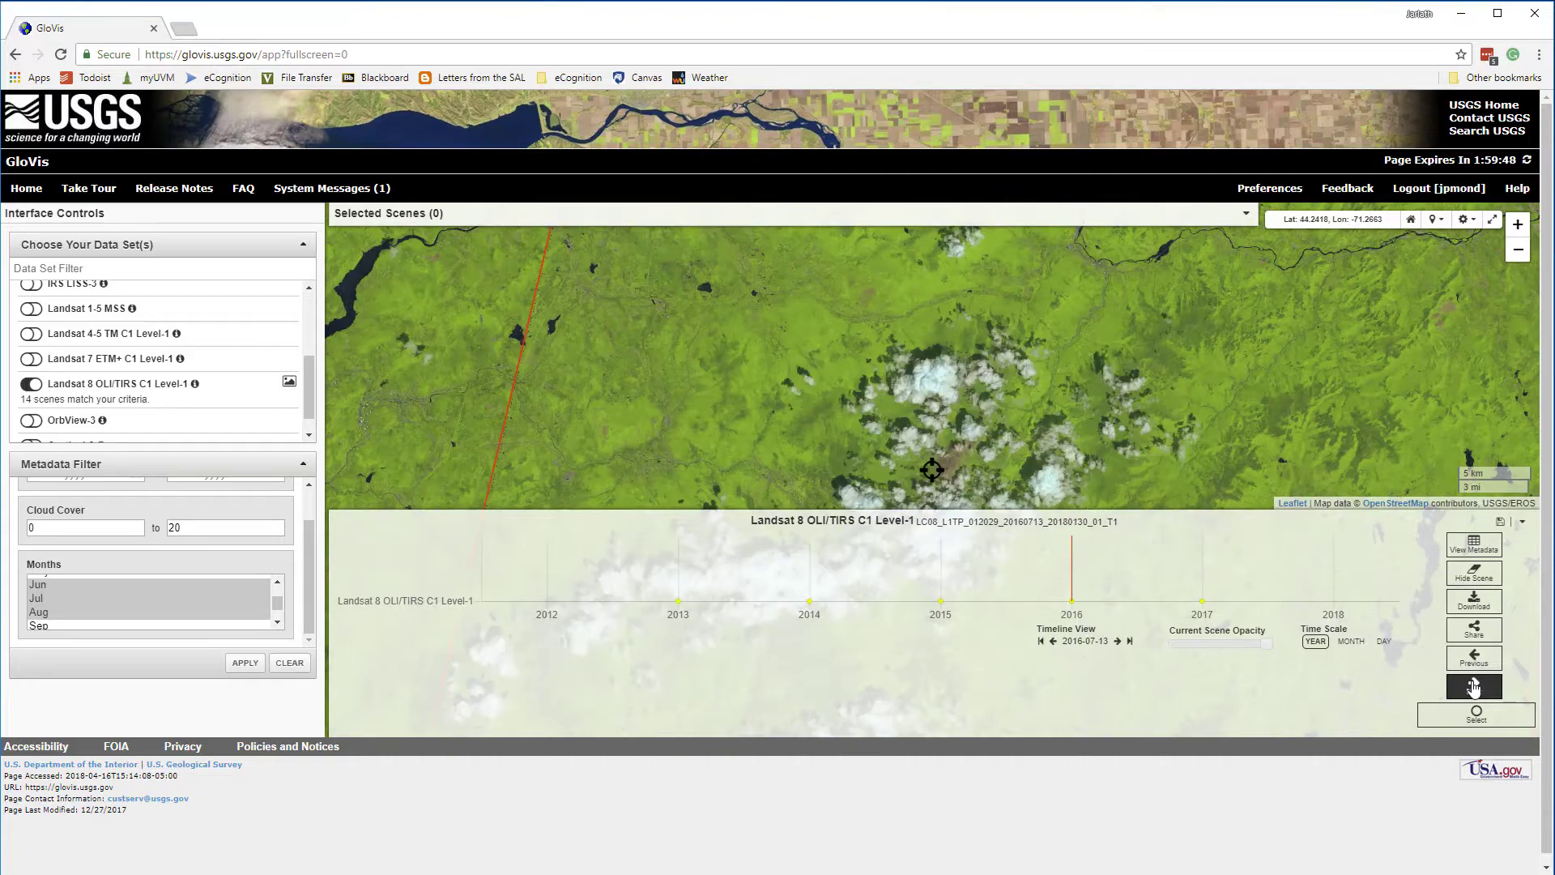
# - Hide the cloudy 2016-07-13 scene, then step back to the 2015-08-19 scene
pyautogui.click(1473, 572)
pyautogui.click(1469, 695)
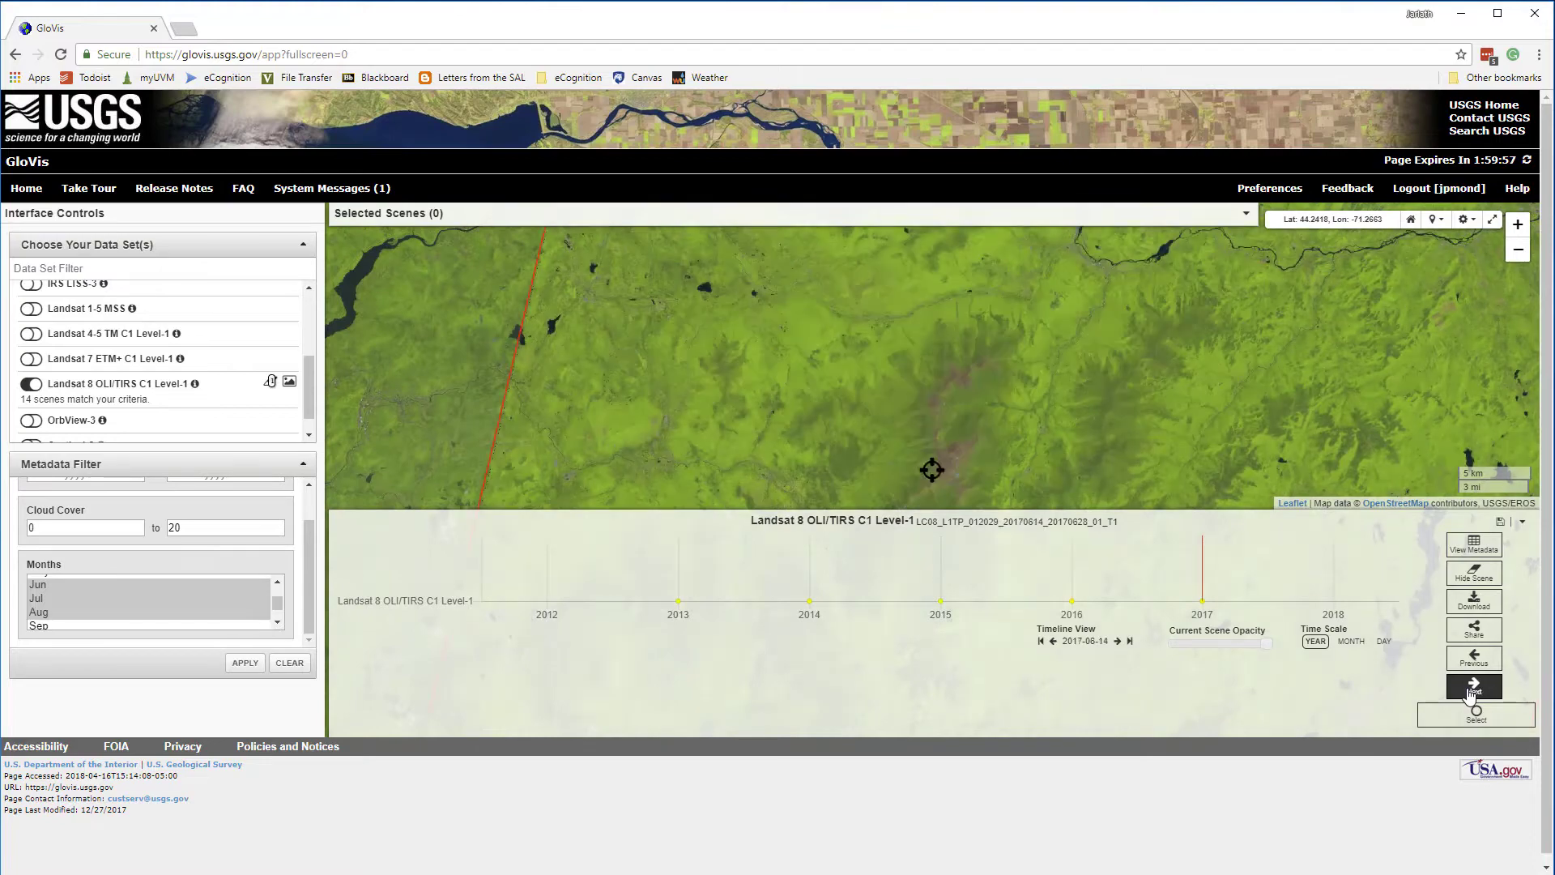
pyautogui.click(1474, 660)
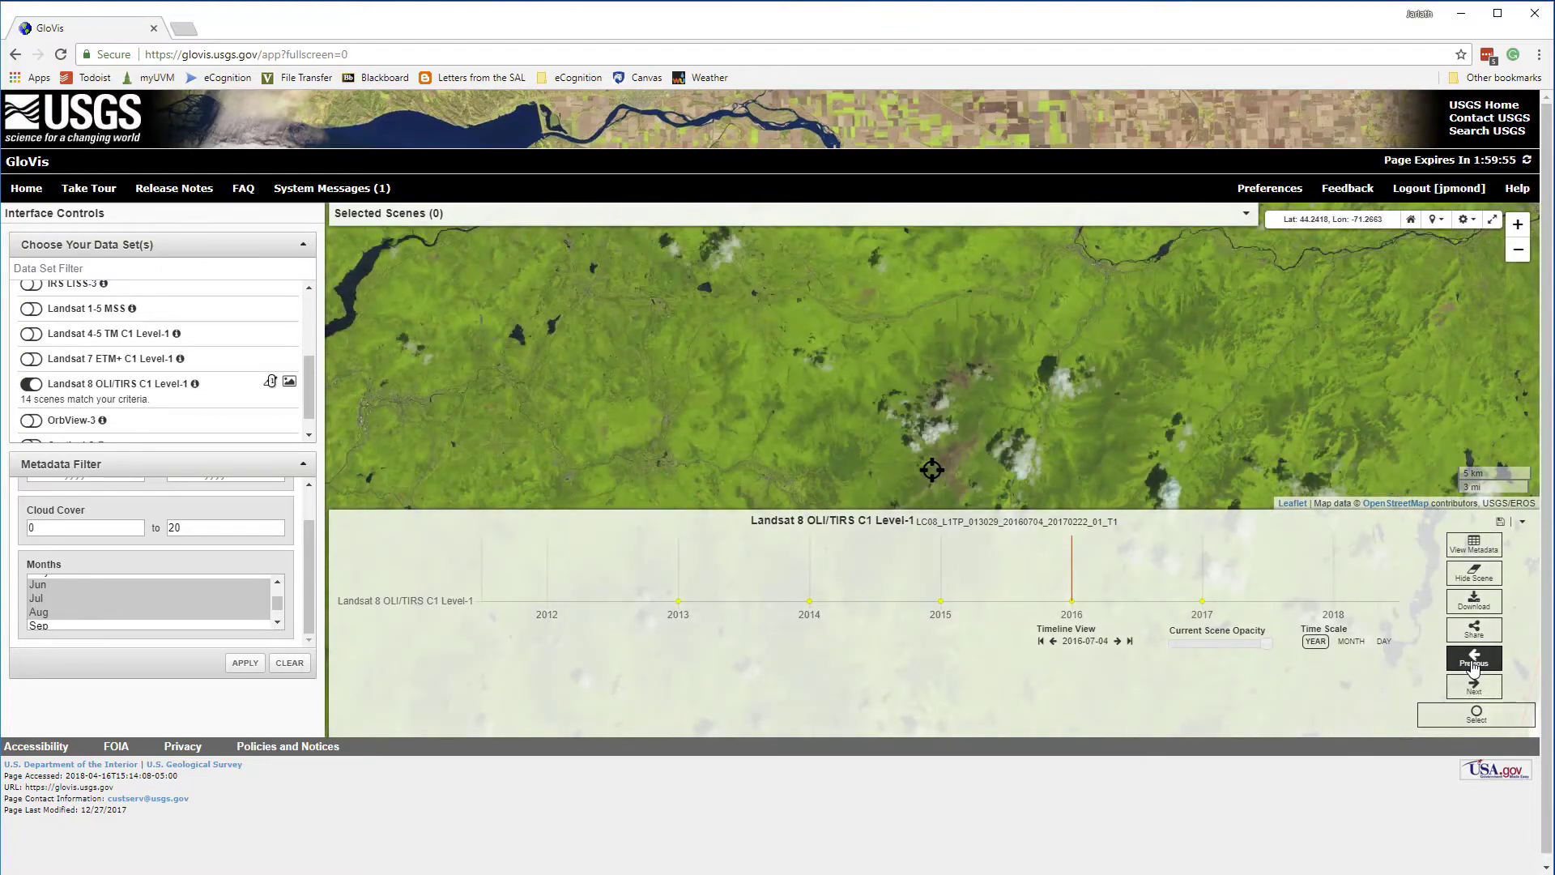
pyautogui.click(1473, 660)
pyautogui.click(1474, 664)
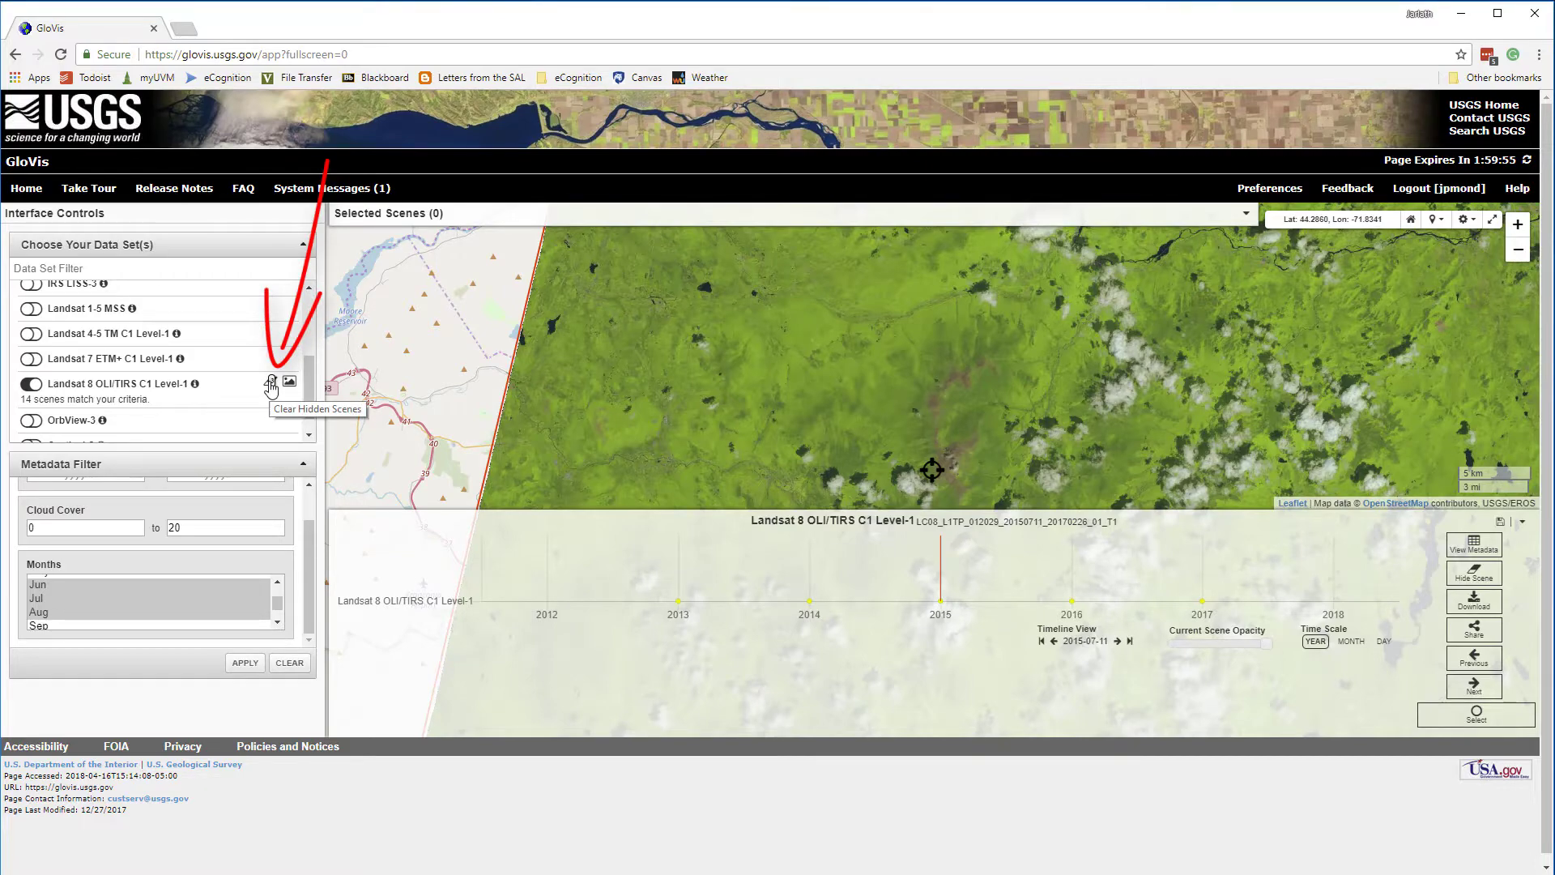
# - Clear all hidden Landsat 8 scenes and advance to the 2017-06-14 scene
pyautogui.click(271, 383)
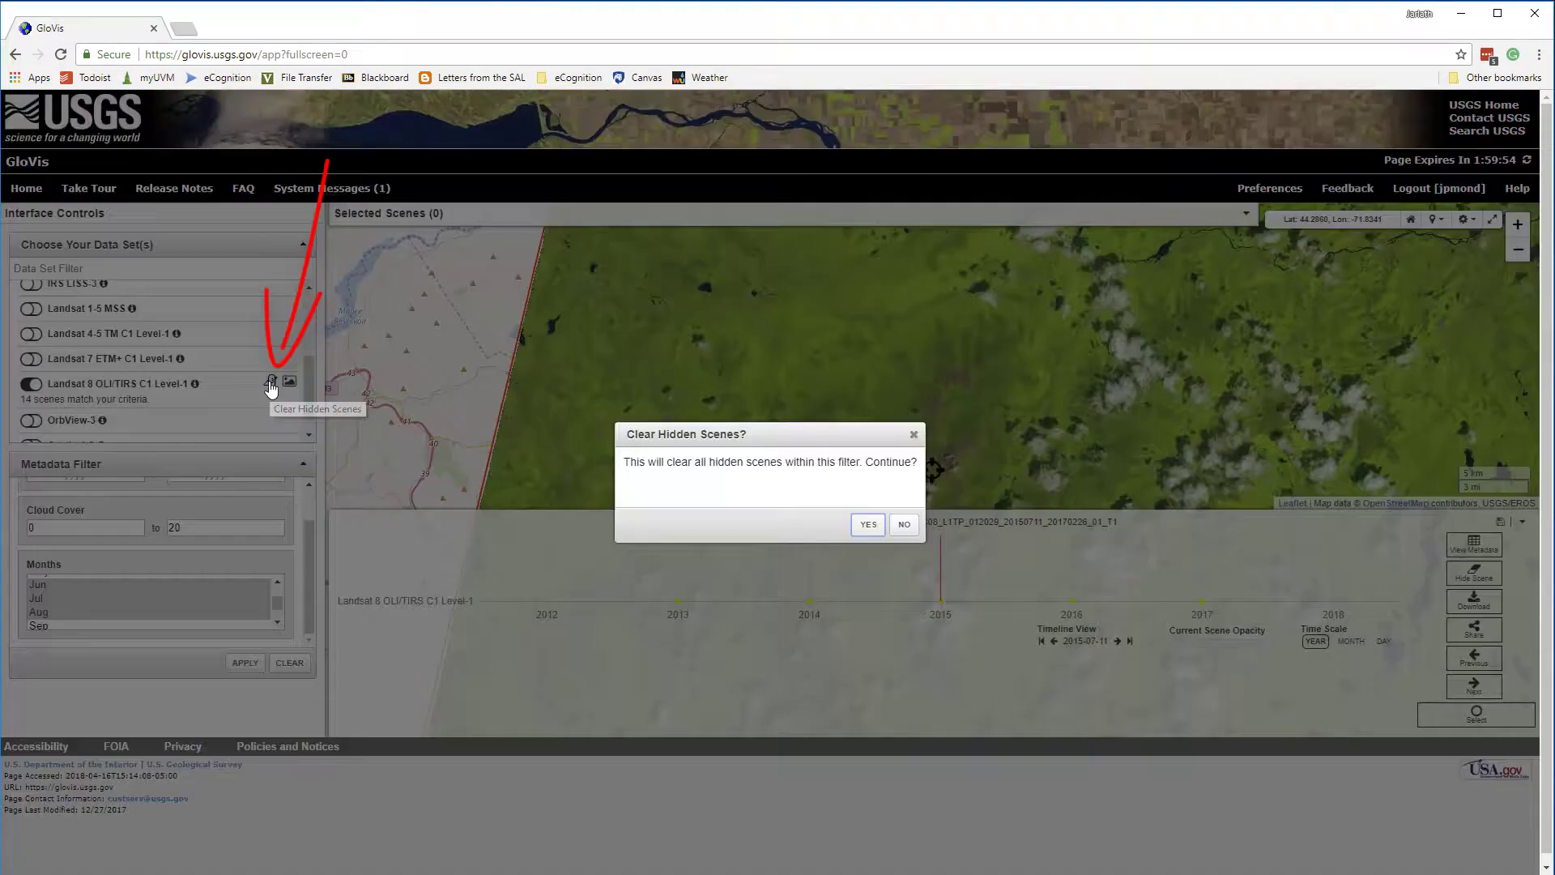
pyautogui.click(867, 525)
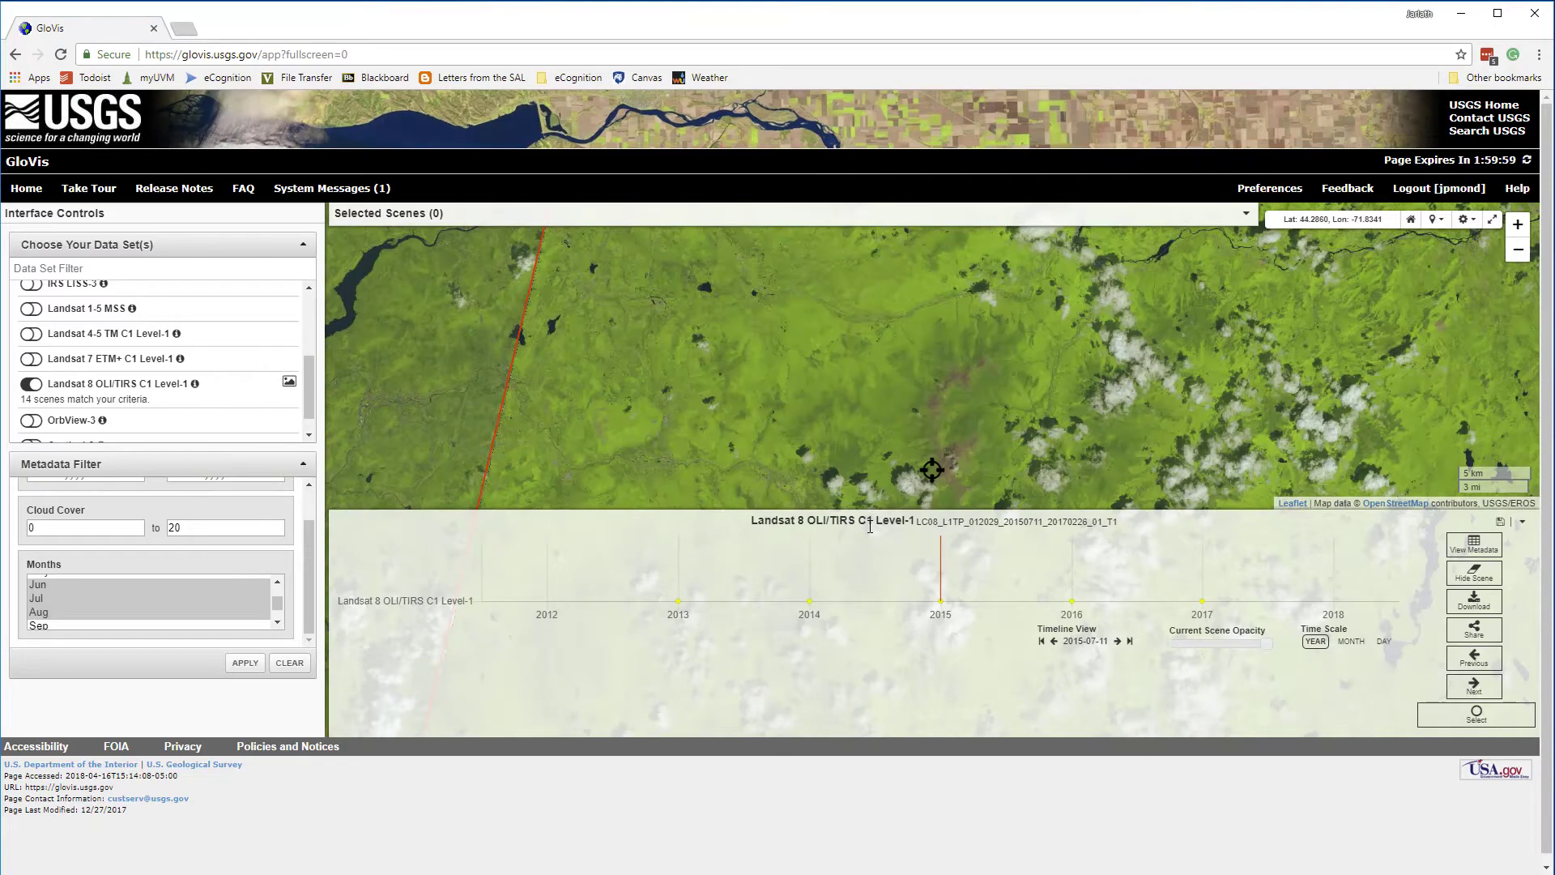
pyautogui.click(1473, 685)
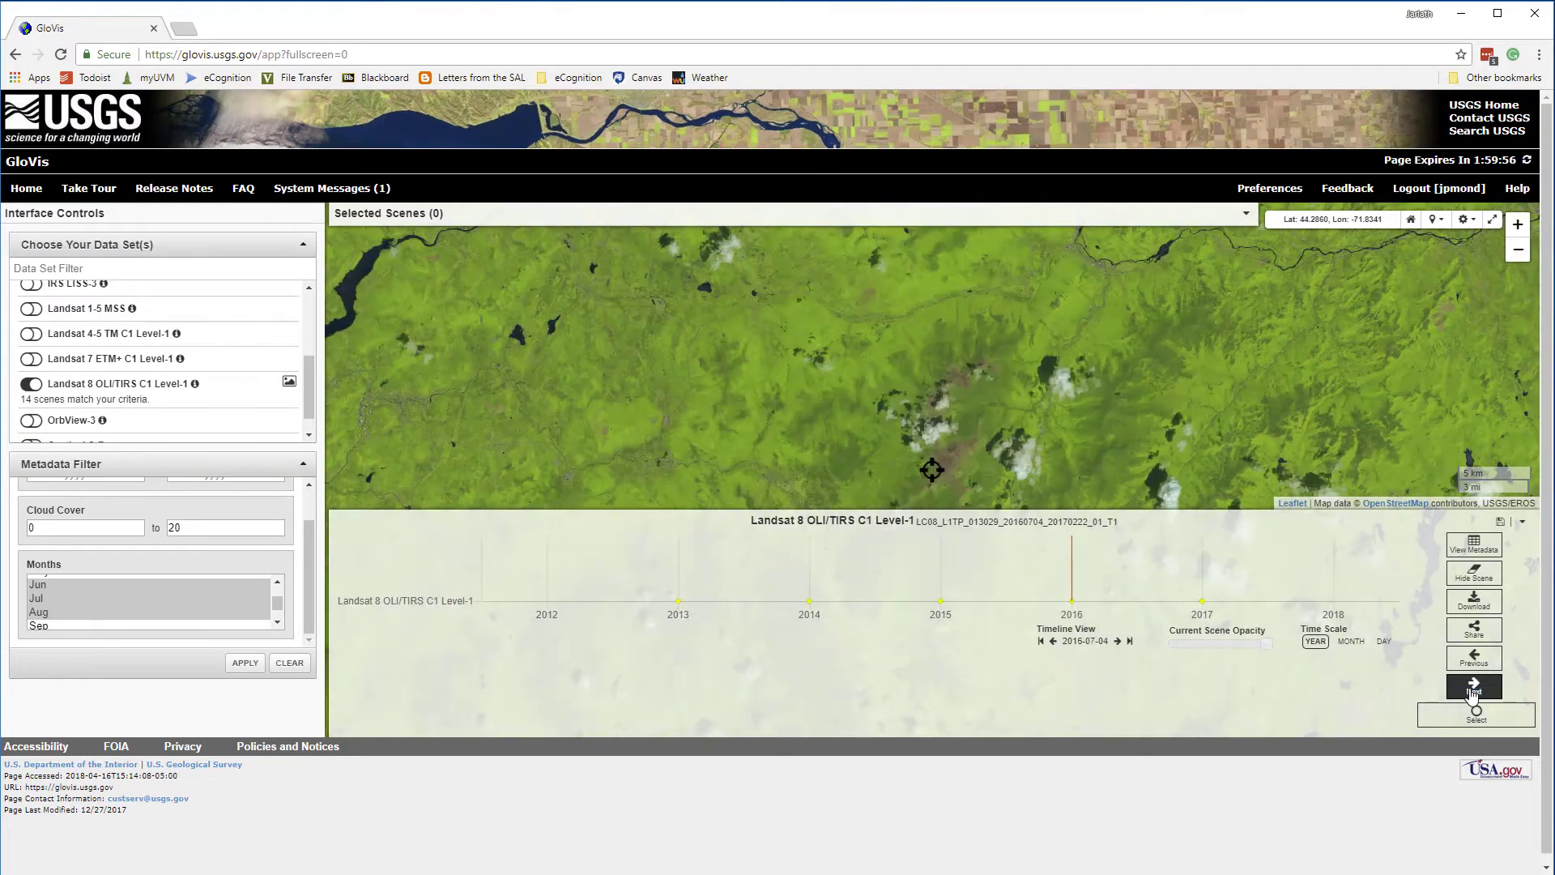
pyautogui.click(1473, 688)
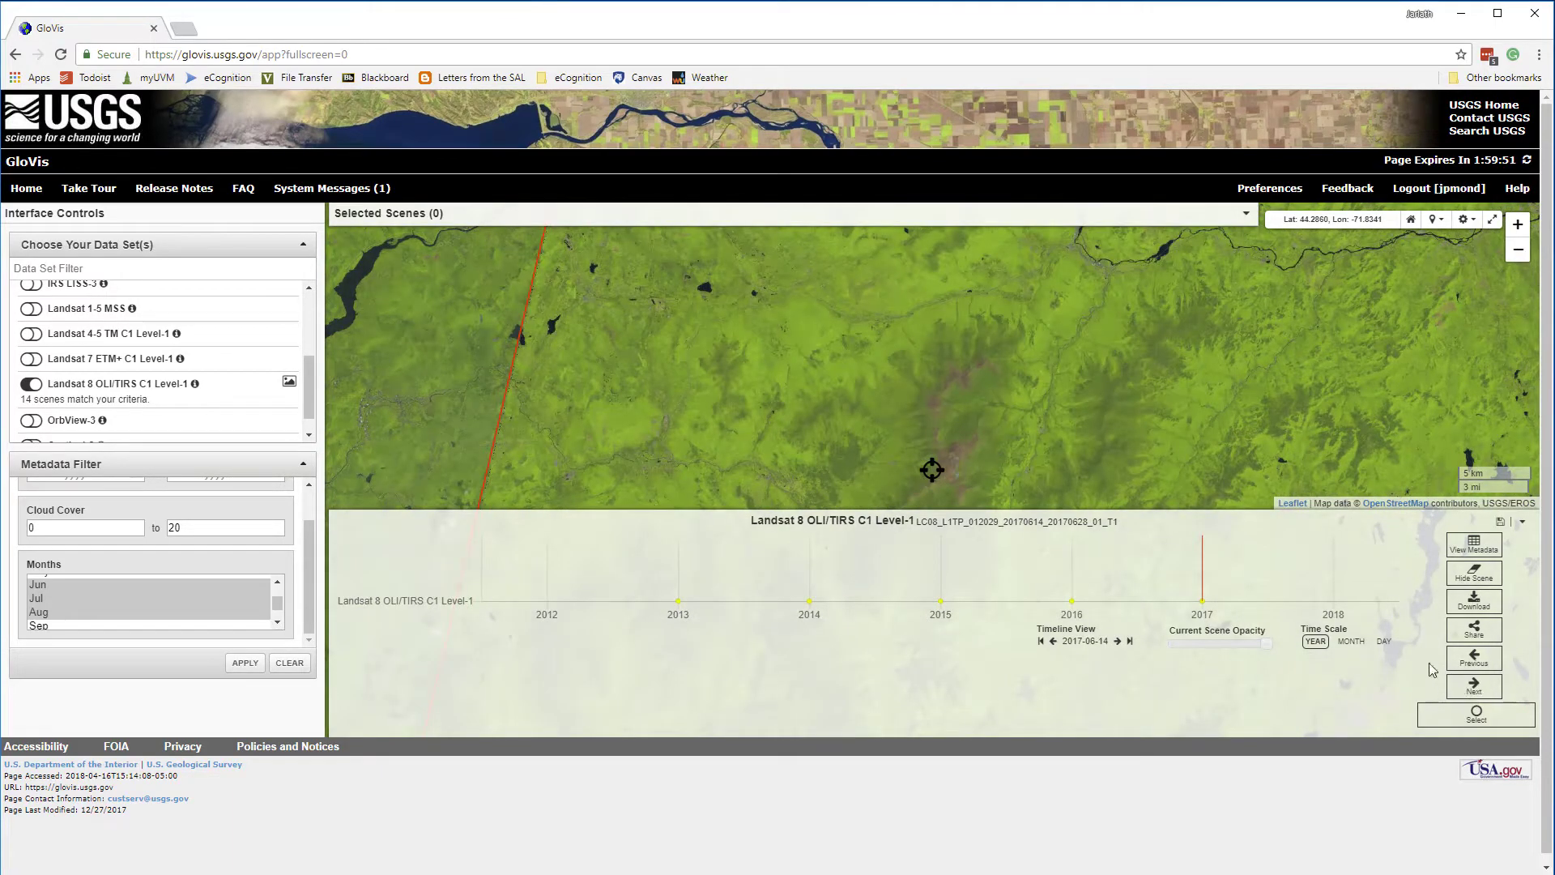
# - Review the 2017-06-14 scene's metadata, then download its Level-1 GeoTIFF Data Product
pyautogui.click(1460, 551)
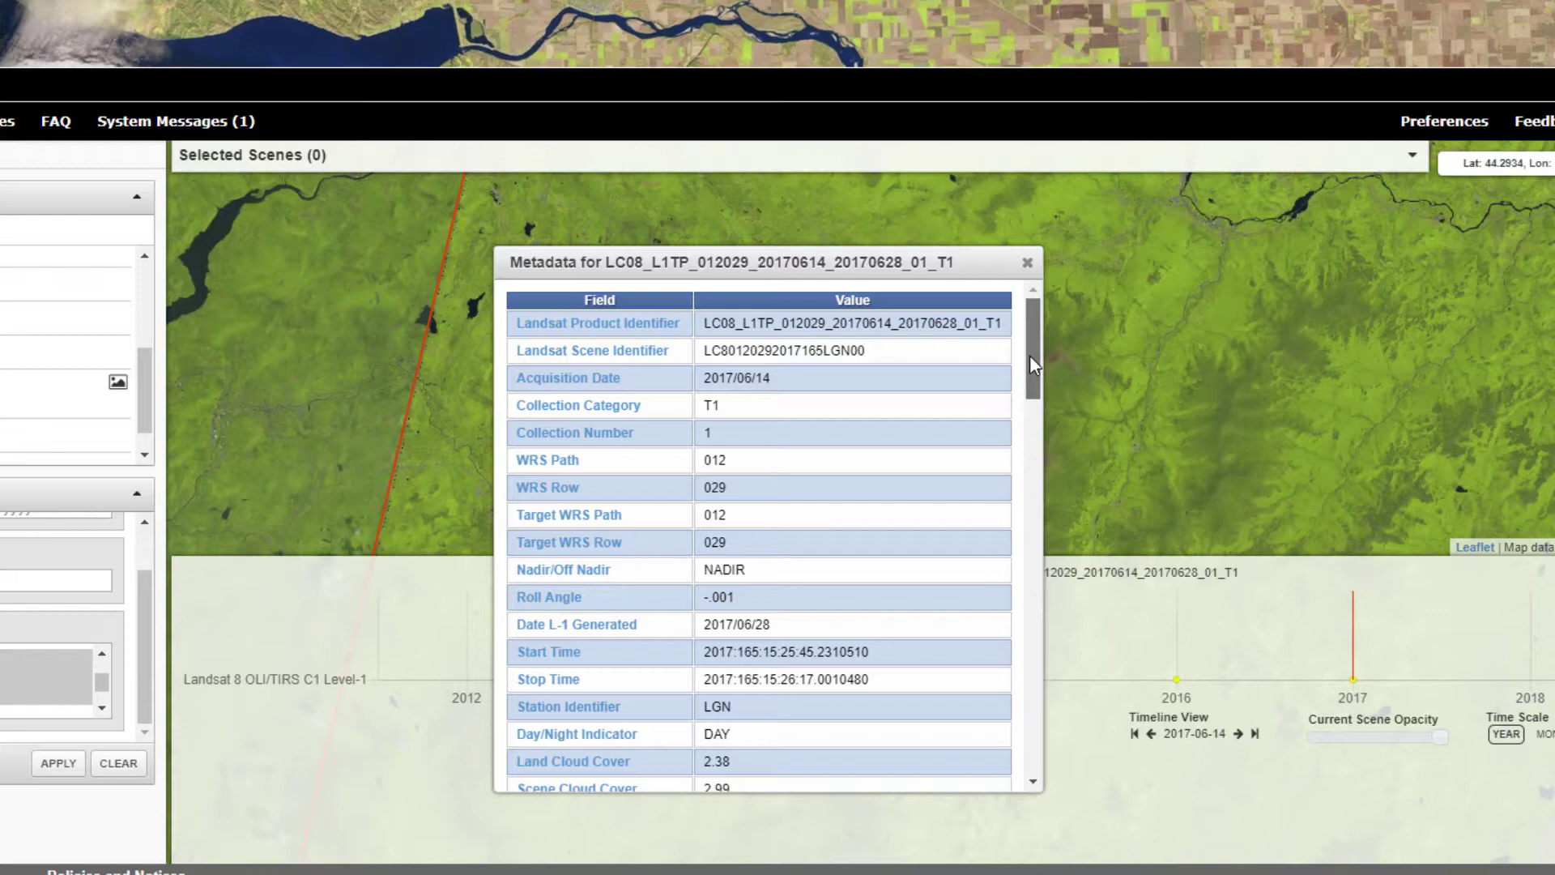
pyautogui.moveTo(1032, 365); pyautogui.dragTo(970, 554)
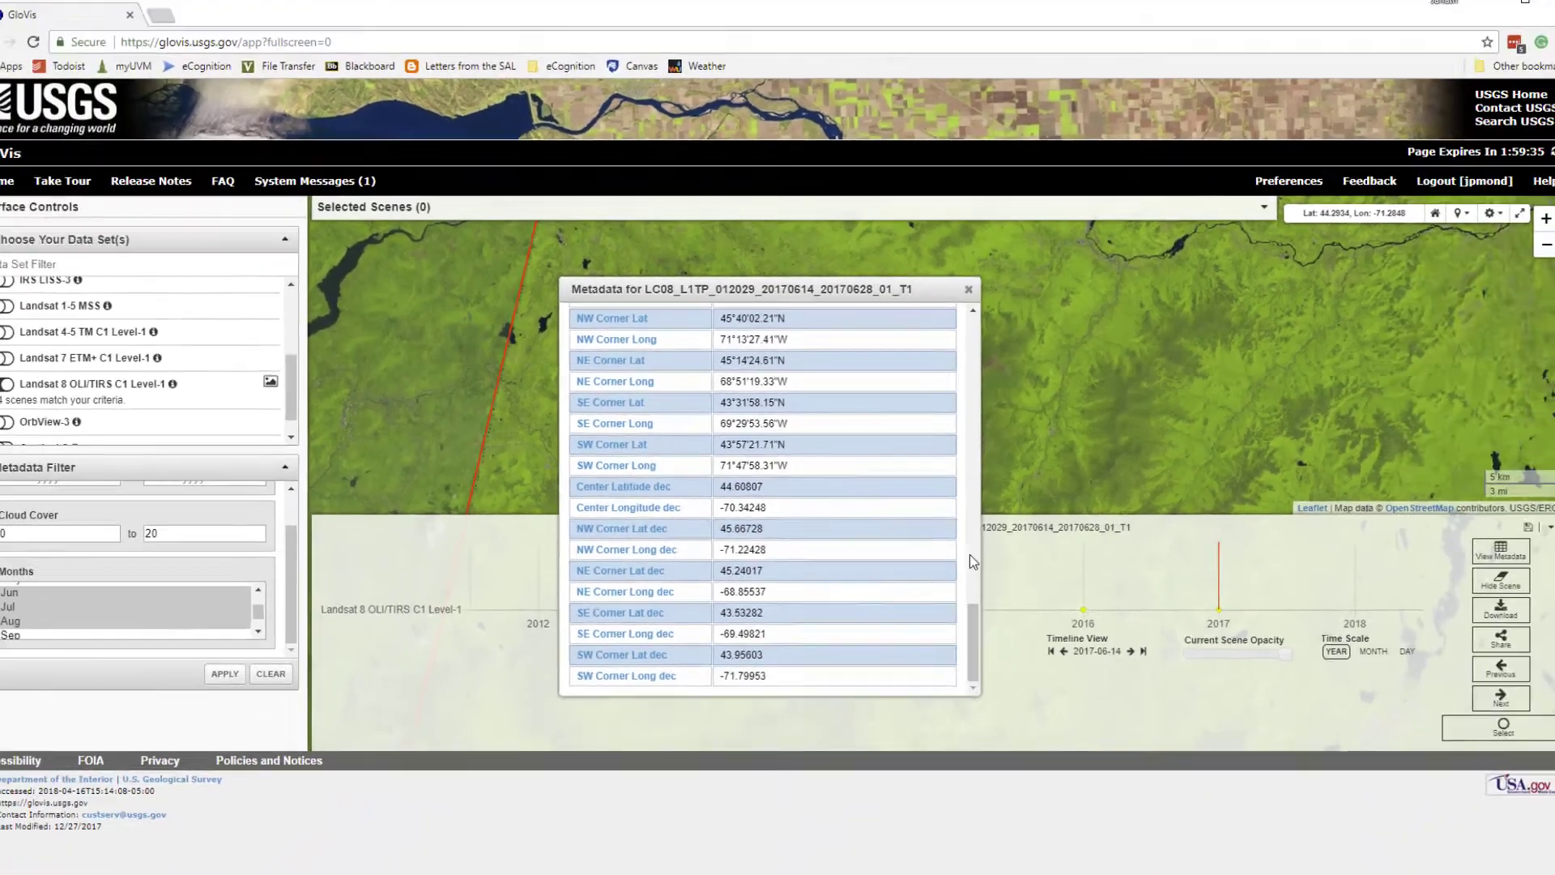
pyautogui.click(1027, 263)
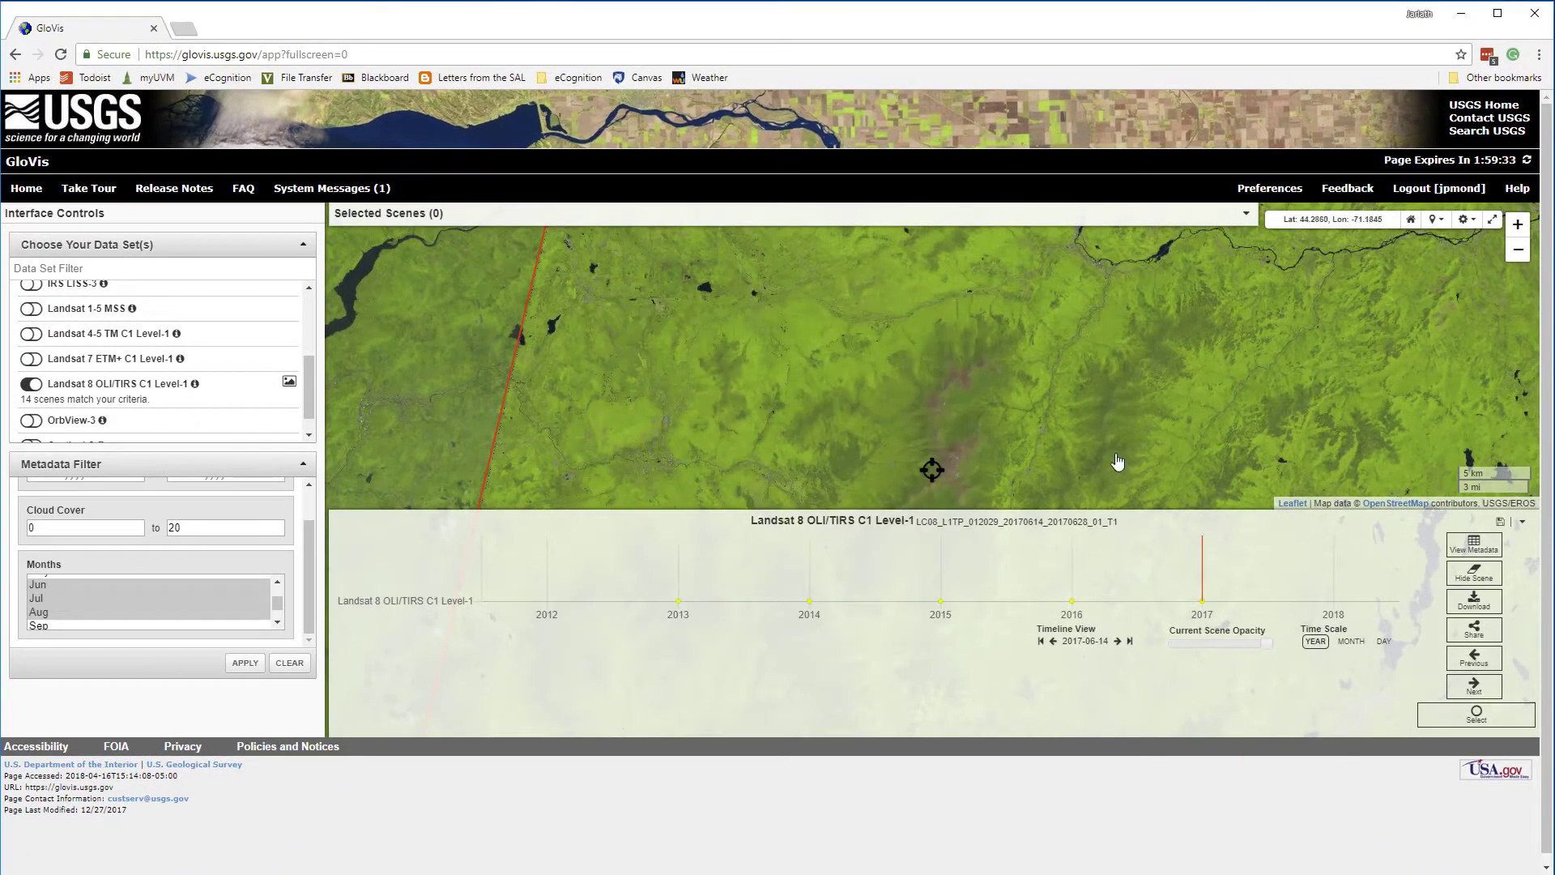
pyautogui.click(1472, 609)
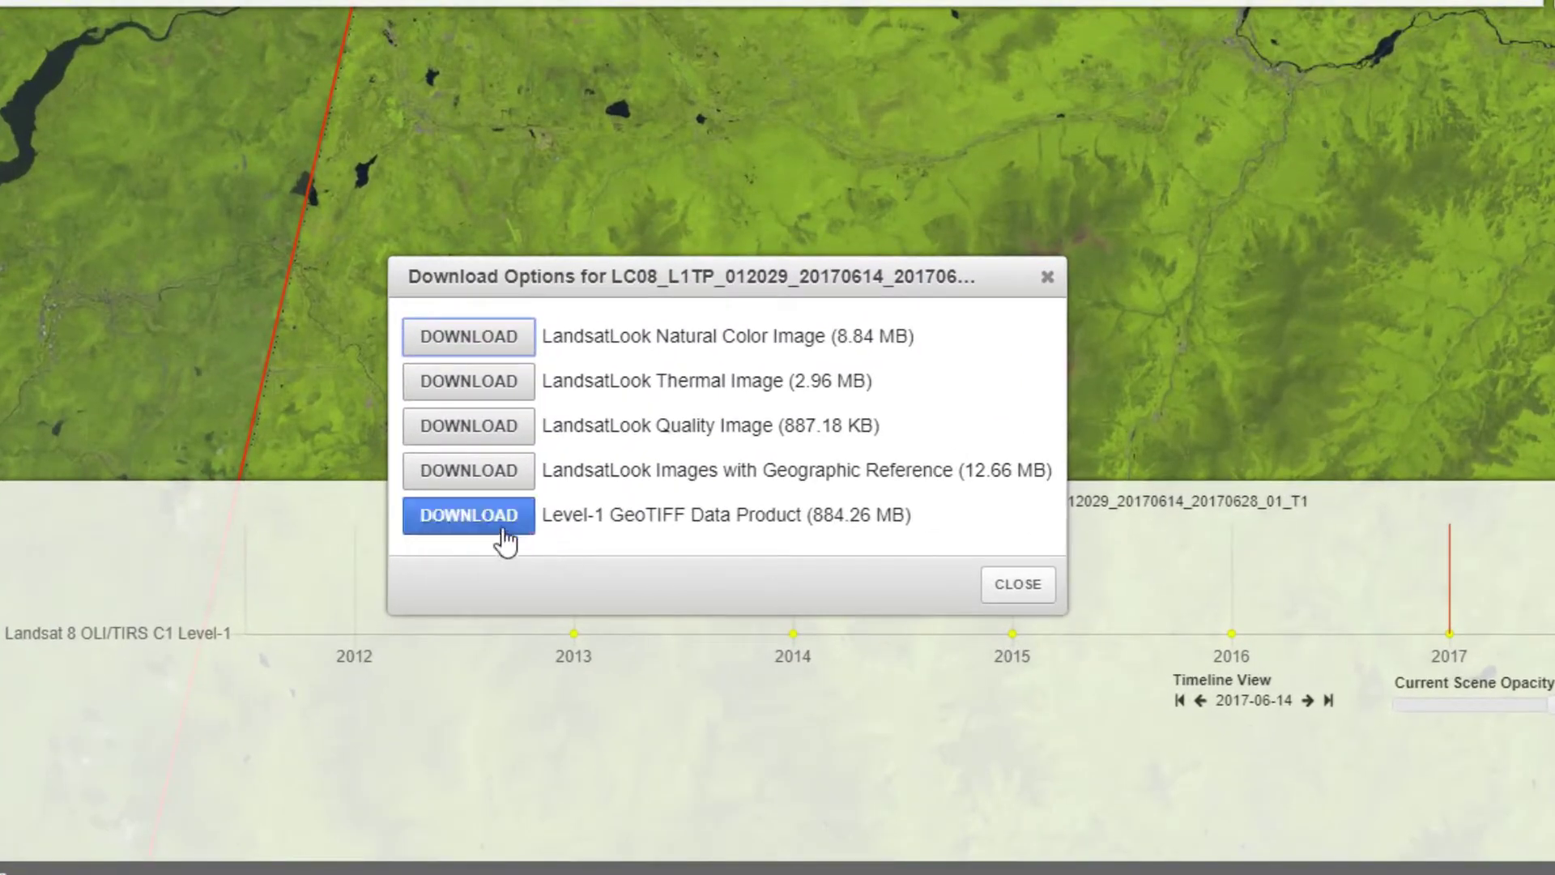
pyautogui.click(494, 531)
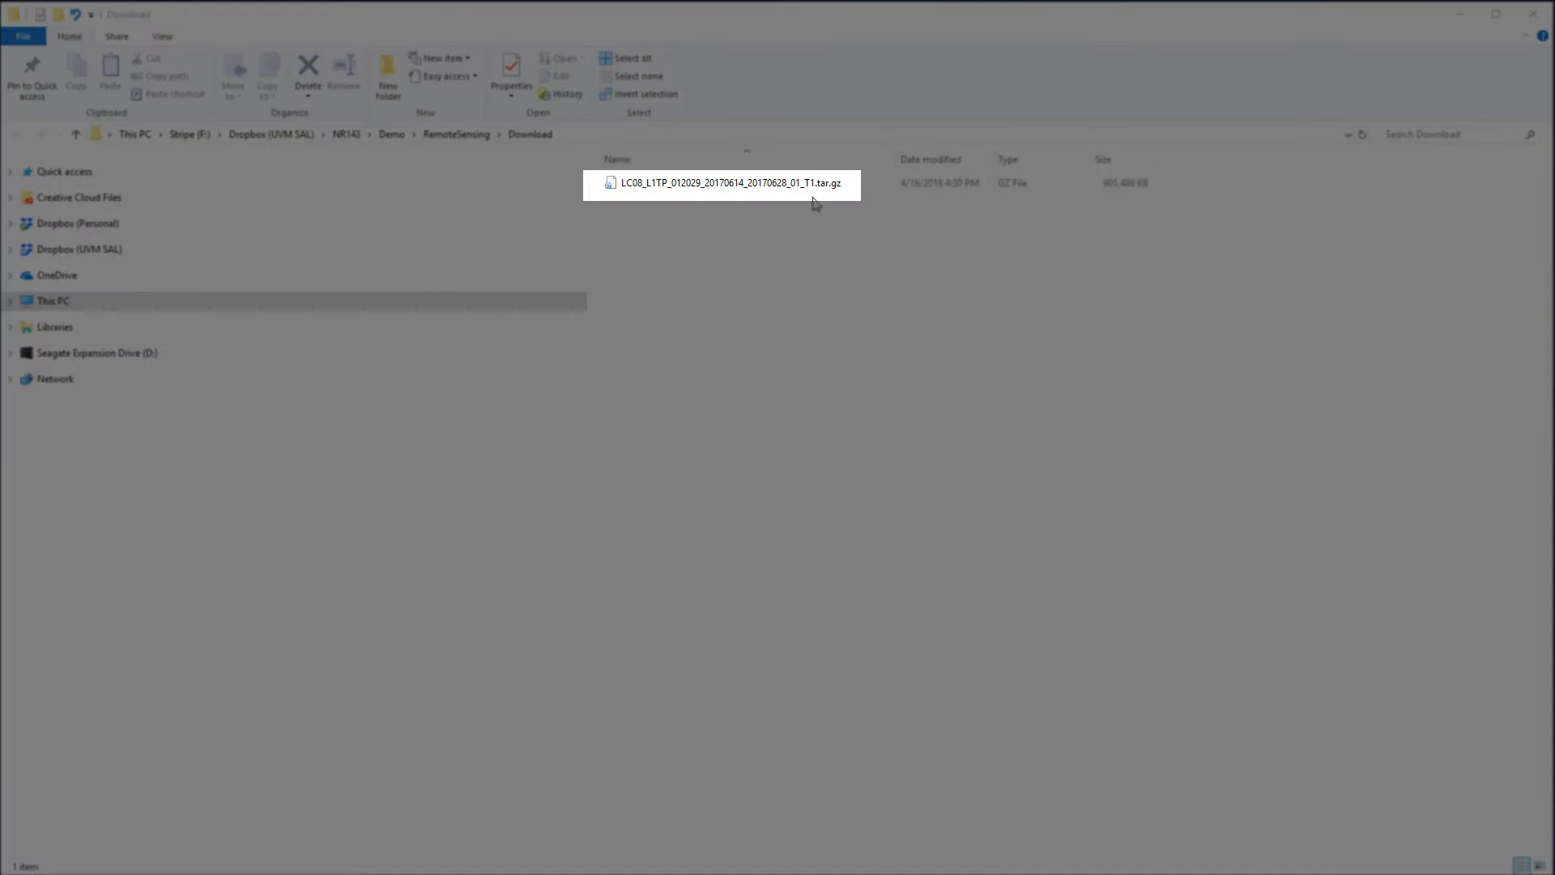
# - Extract the downloaded .tar.gz archive here with 7-Zip
pyautogui.click(818, 185)
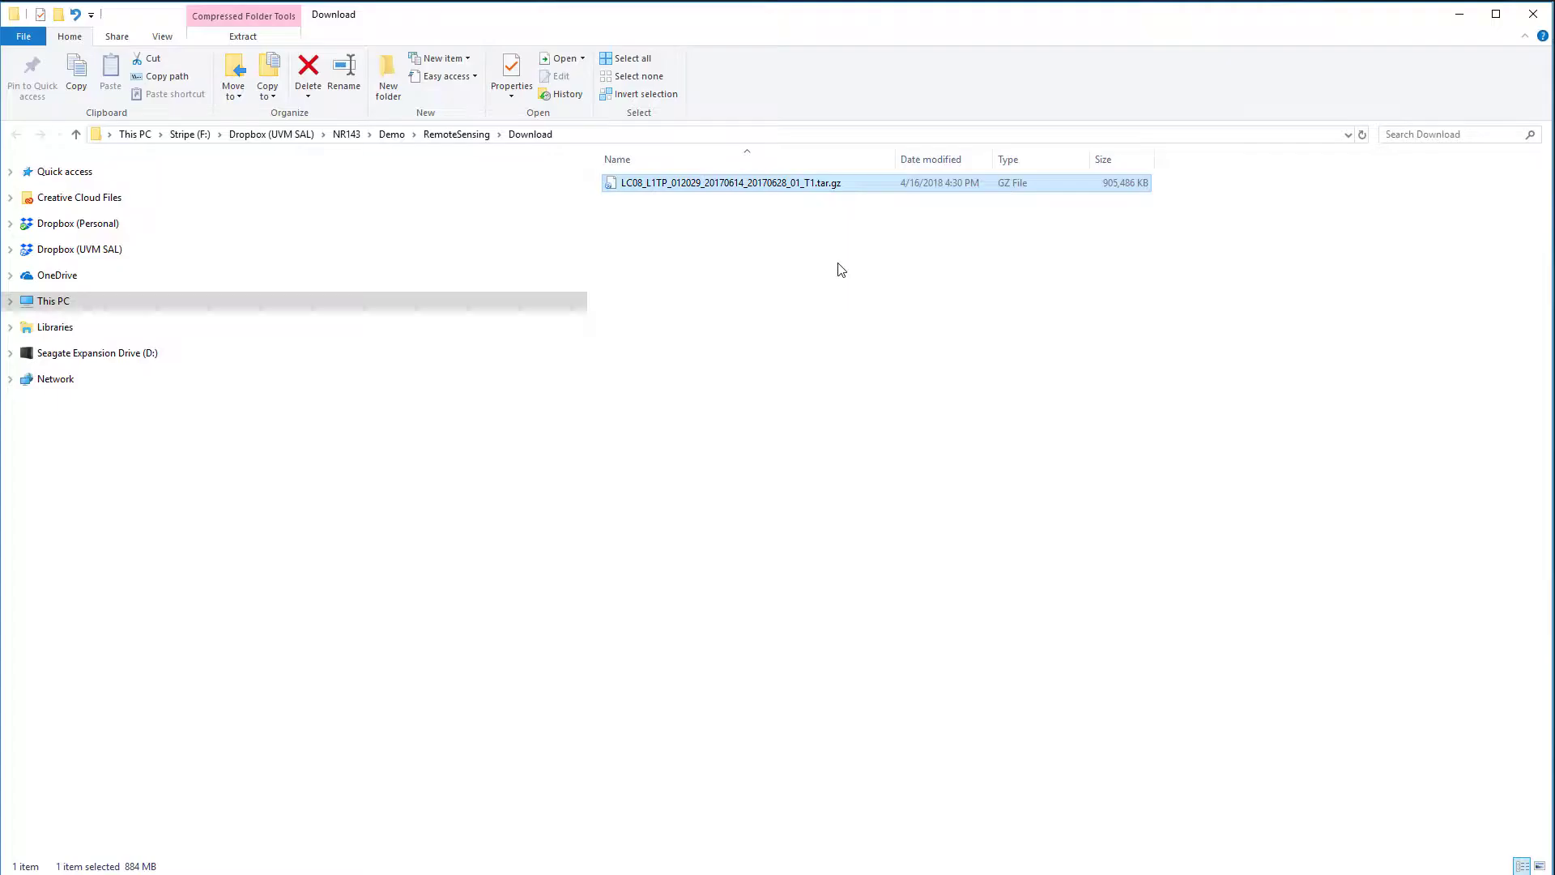
pyautogui.rightClick(829, 191)
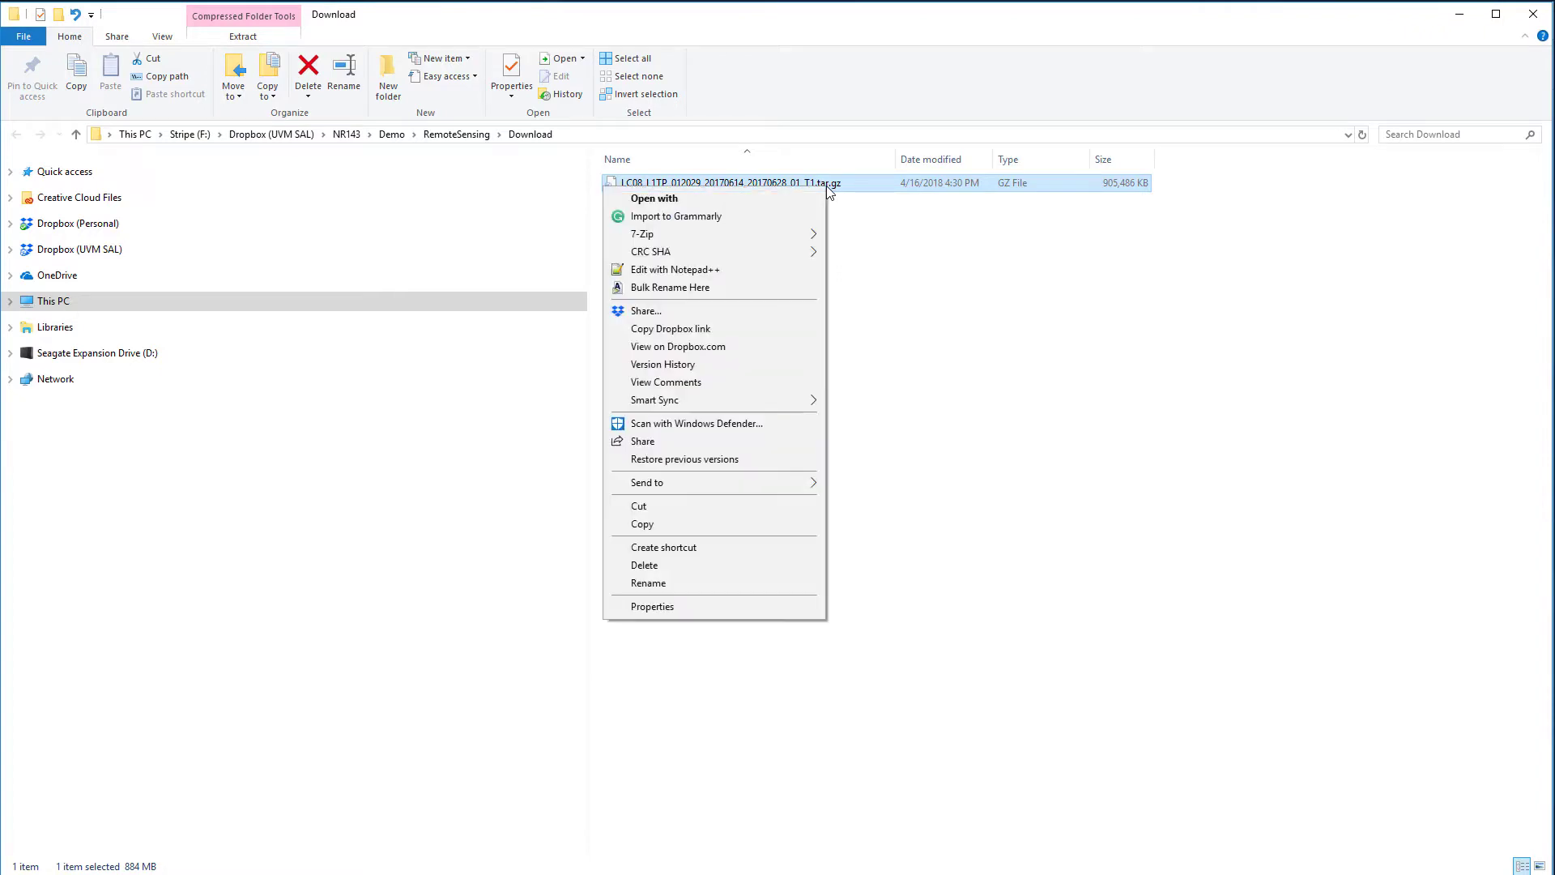
pyautogui.moveTo(800, 232)
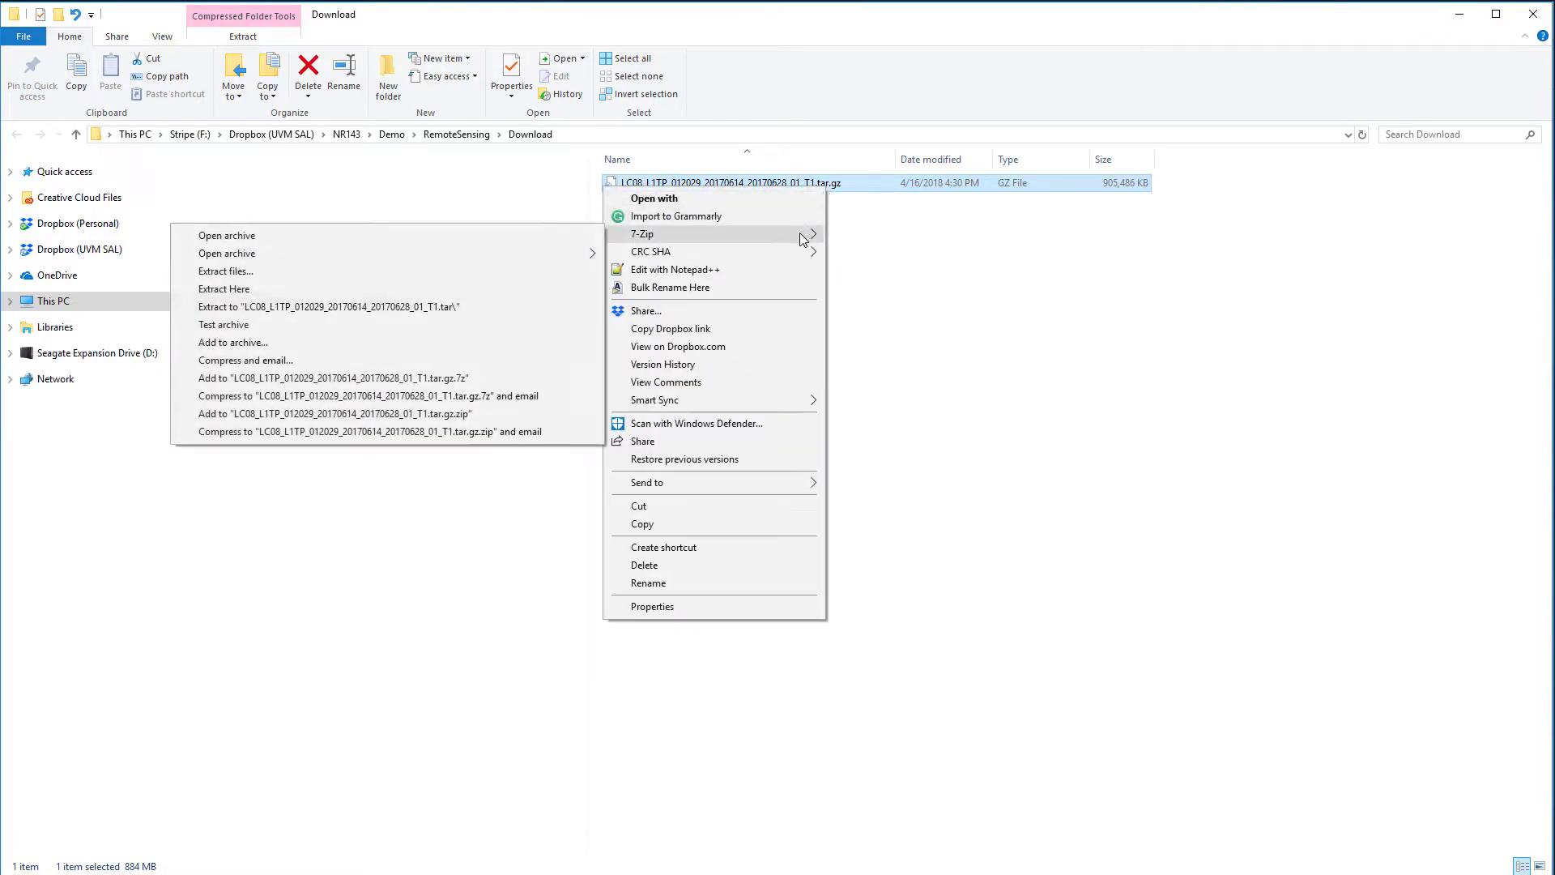
pyautogui.click(452, 289)
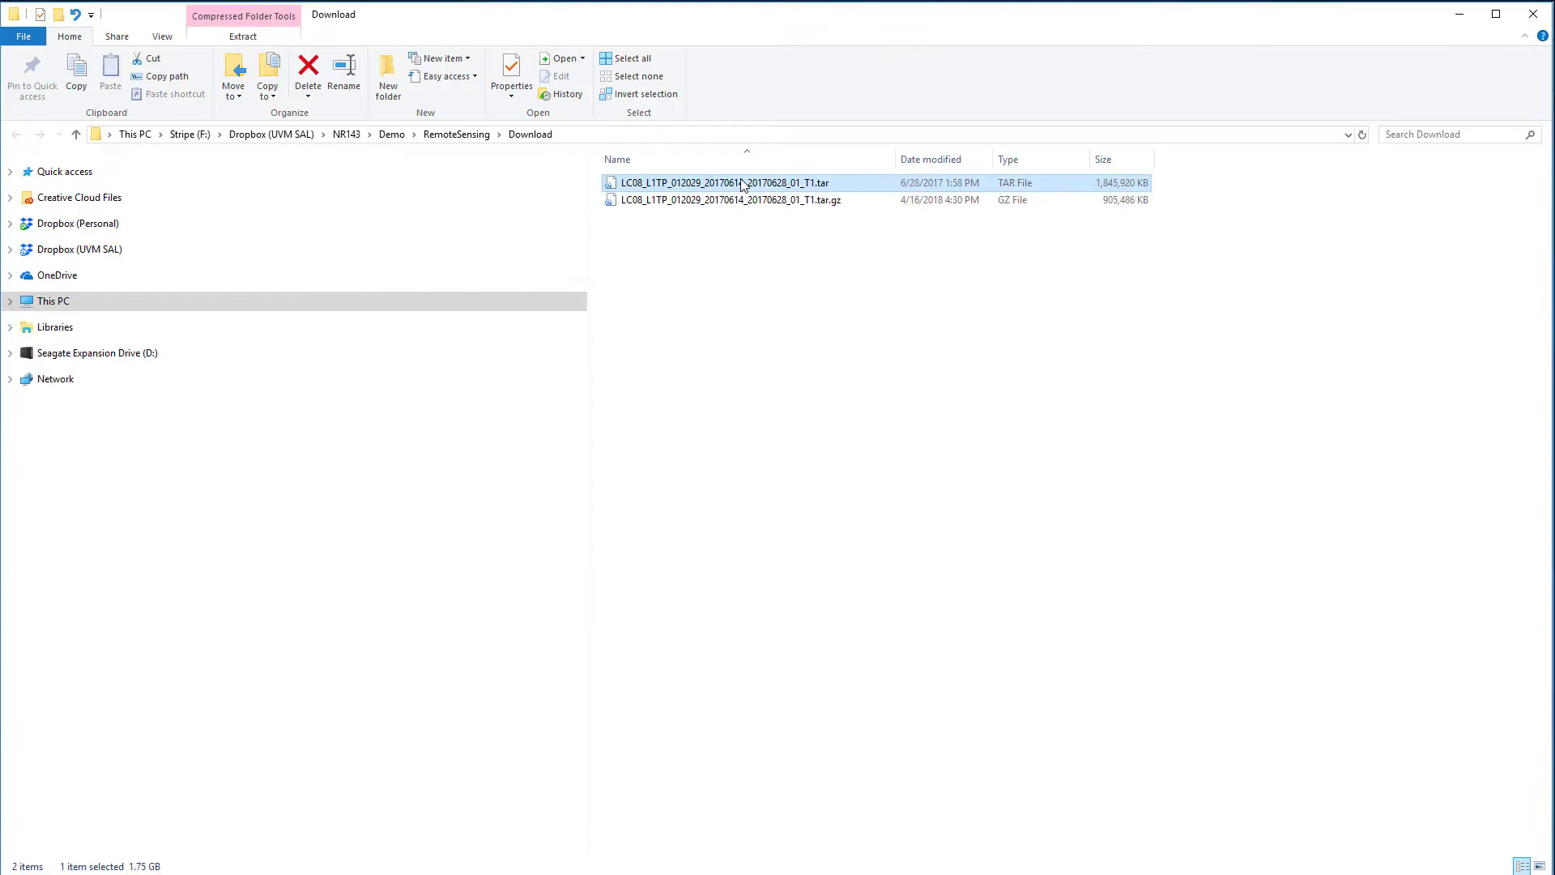
# - Extract the resulting .tar file here with 7-Zip
pyautogui.rightClick(518, 183)
pyautogui.moveTo(550, 233)
pyautogui.click(468, 283)
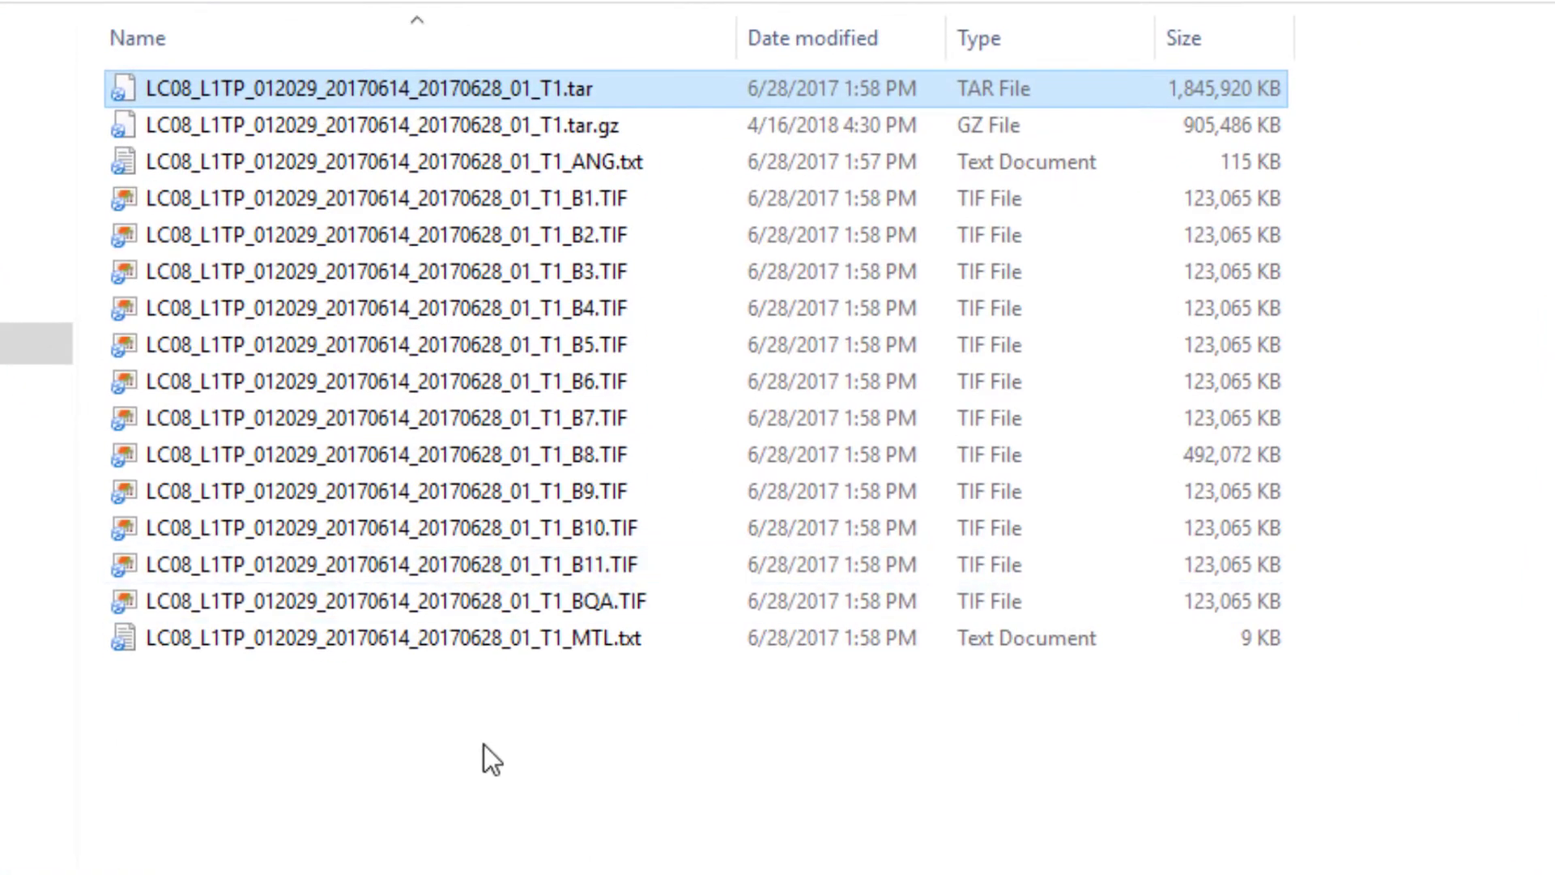
pyautogui.click(482, 759)
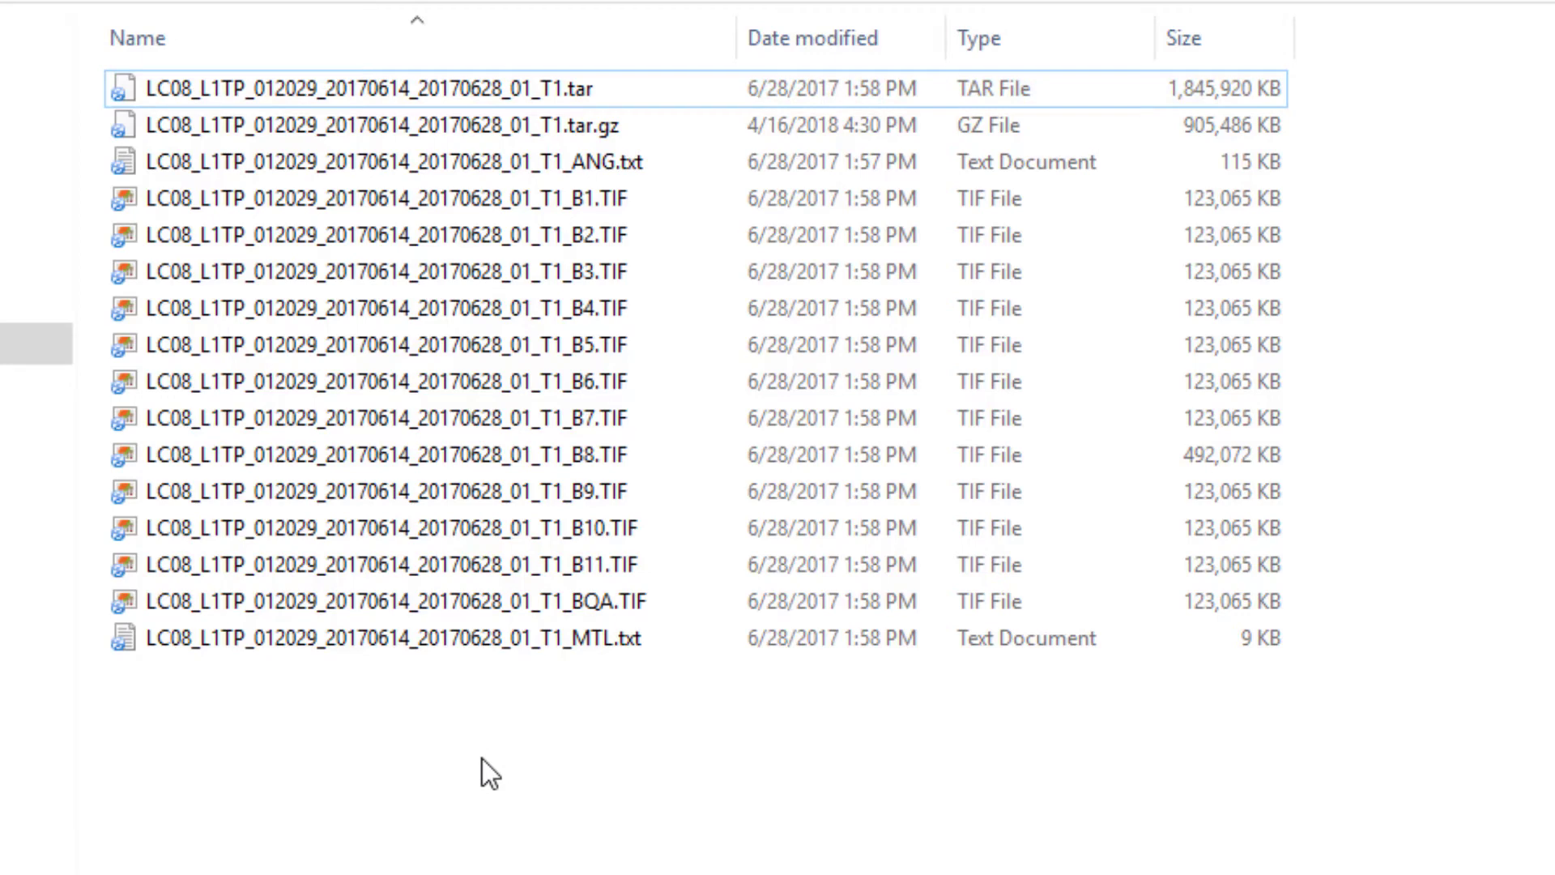
# - Point out the extracted band files B1 through B11, then clear the selection
pyautogui.click(364, 199)
pyautogui.click(360, 235)
pyautogui.click(360, 271)
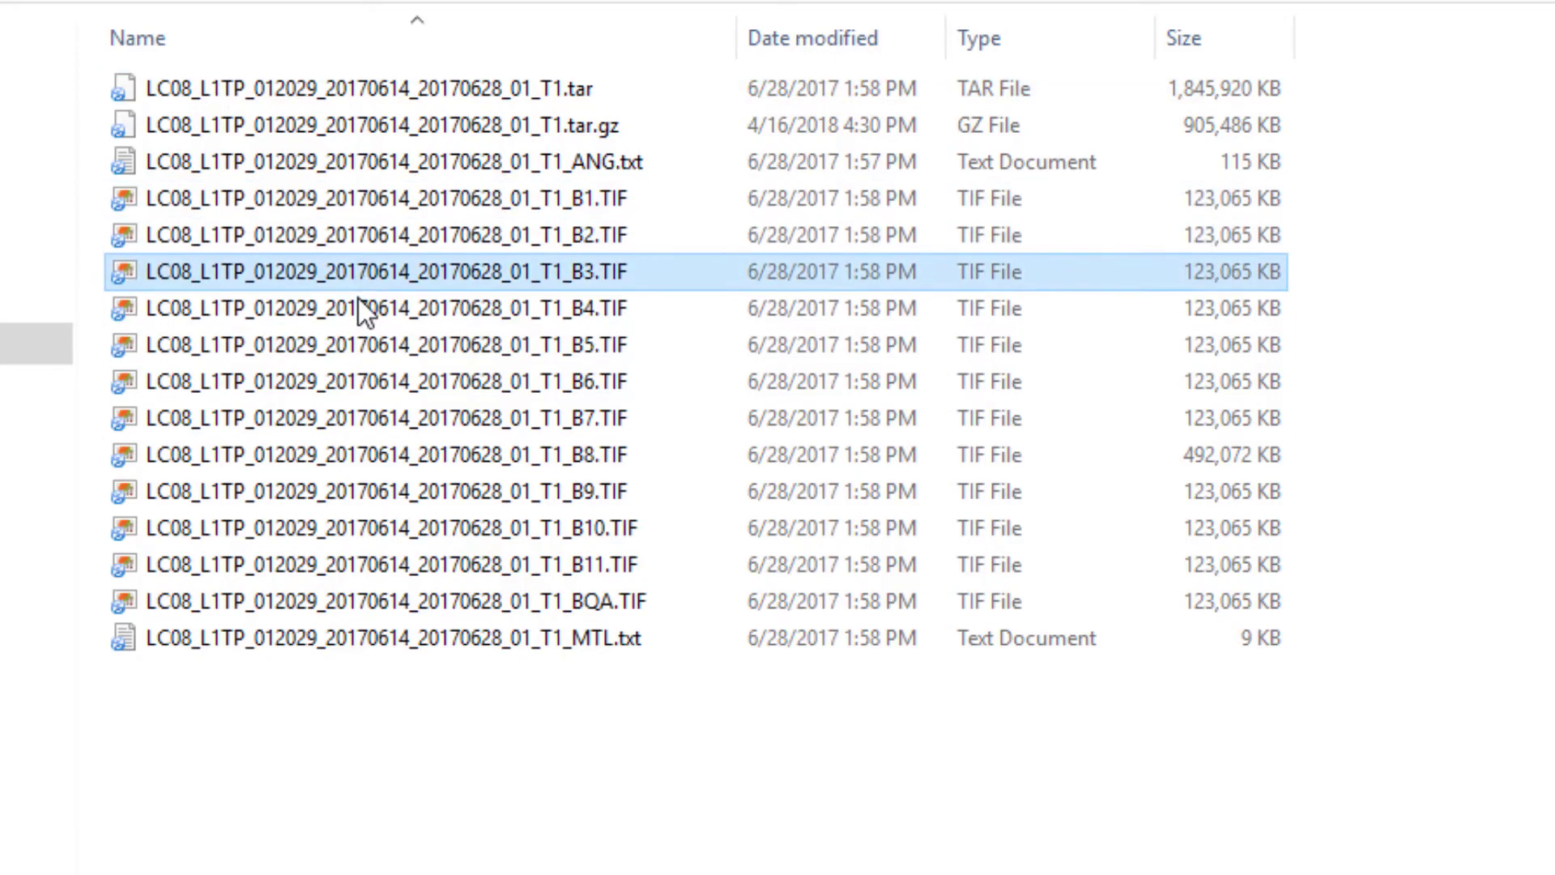
pyautogui.click(359, 308)
pyautogui.click(358, 345)
pyautogui.click(361, 381)
pyautogui.click(363, 418)
pyautogui.click(364, 454)
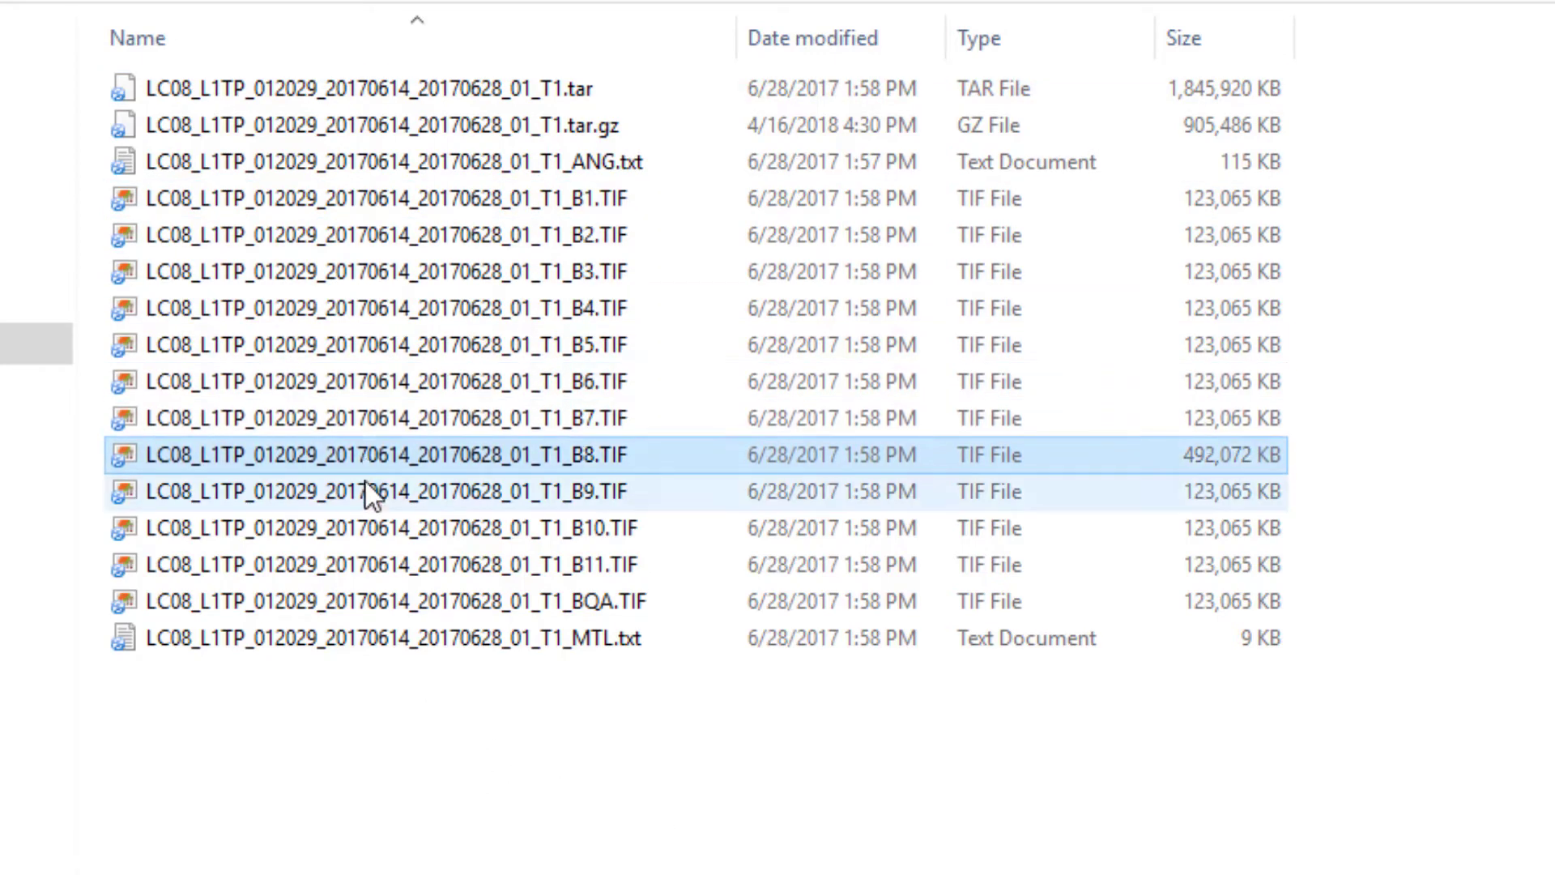
pyautogui.click(369, 491)
pyautogui.click(372, 528)
pyautogui.click(376, 564)
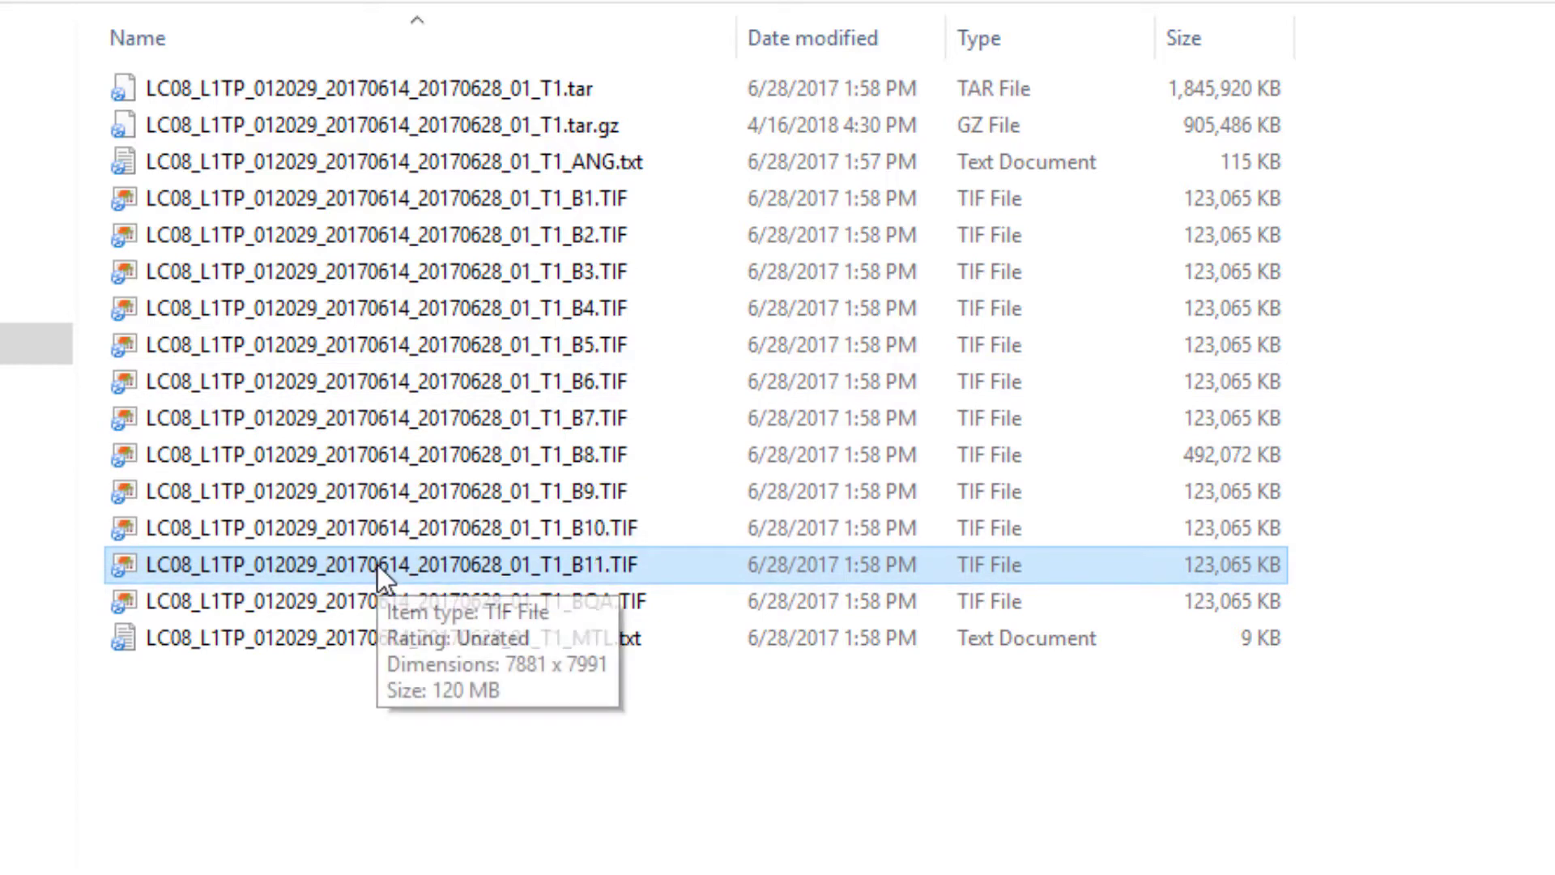
pyautogui.click(298, 742)
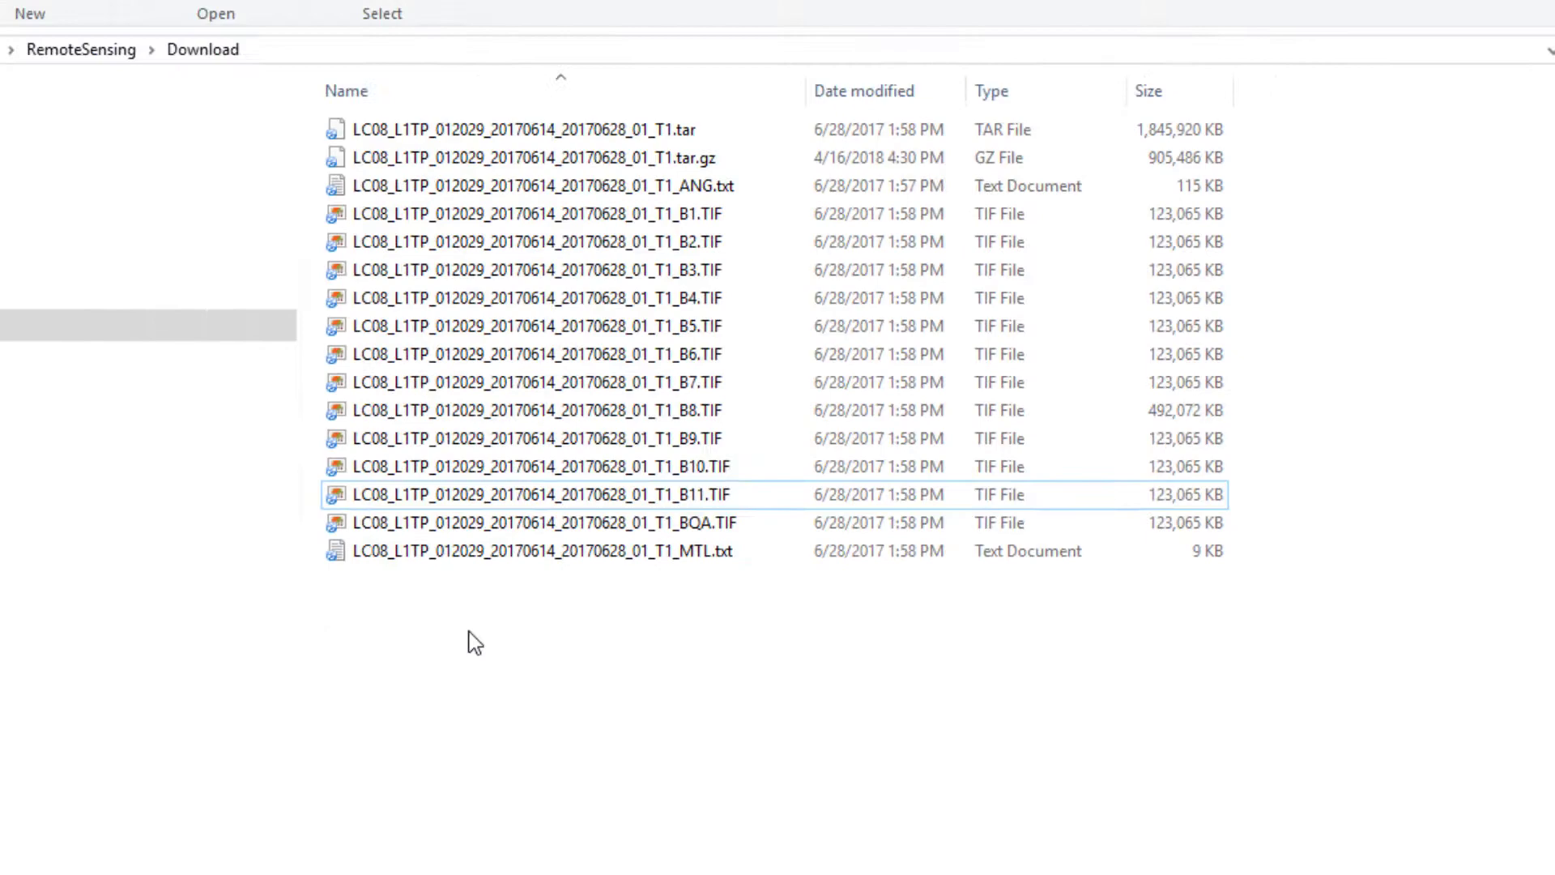
# - Open the MTL file in Notepad++ and highlight the DATE_ACQUIRED = 2017-06-14 line
pyautogui.rightClick(743, 446)
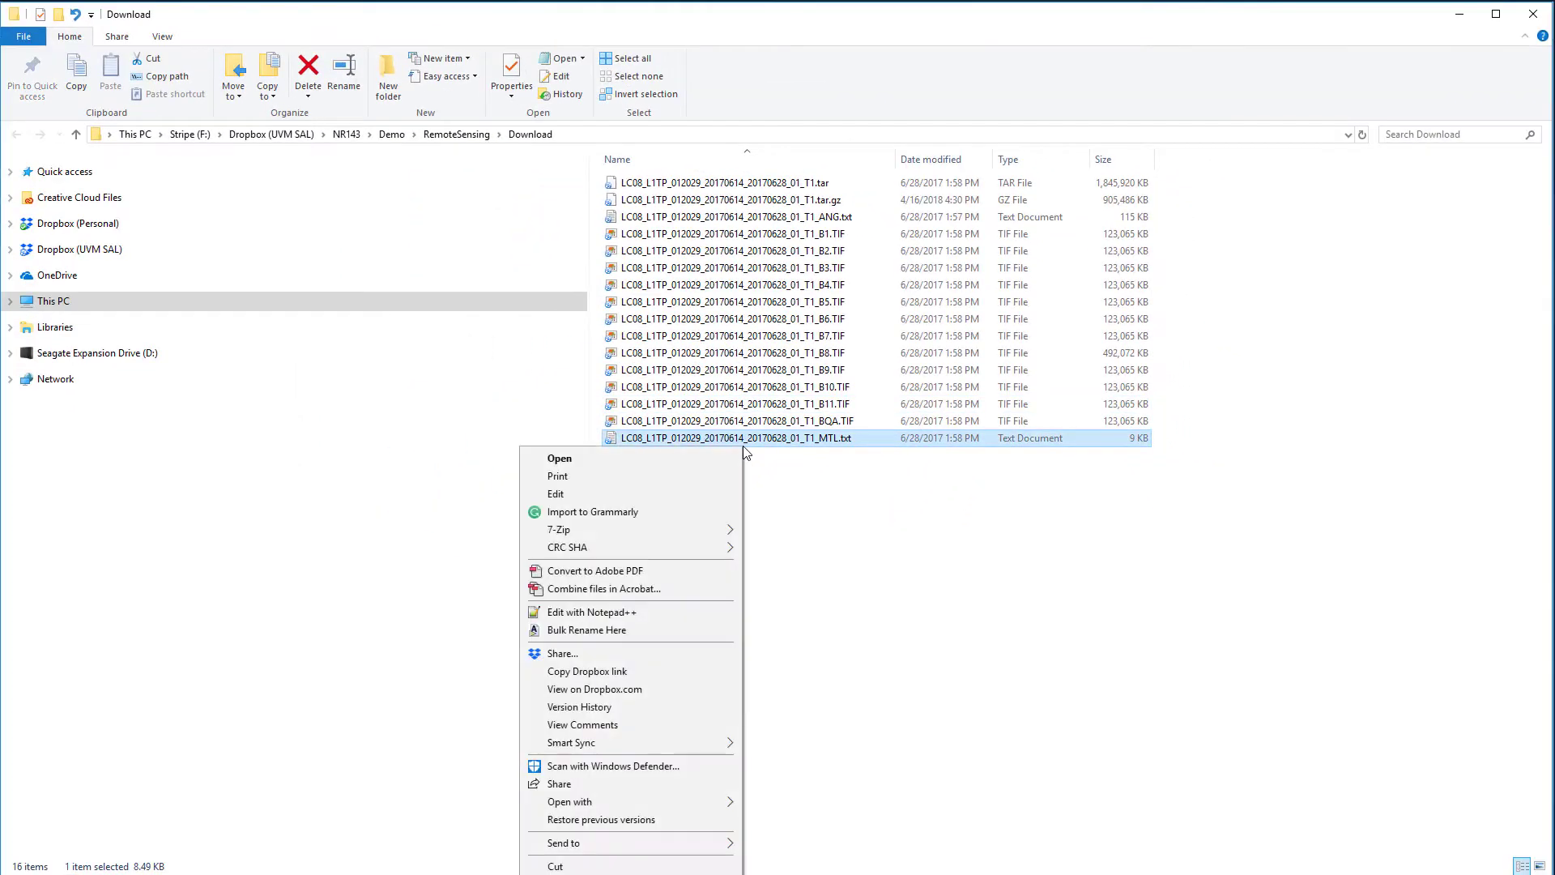
pyautogui.click(662, 612)
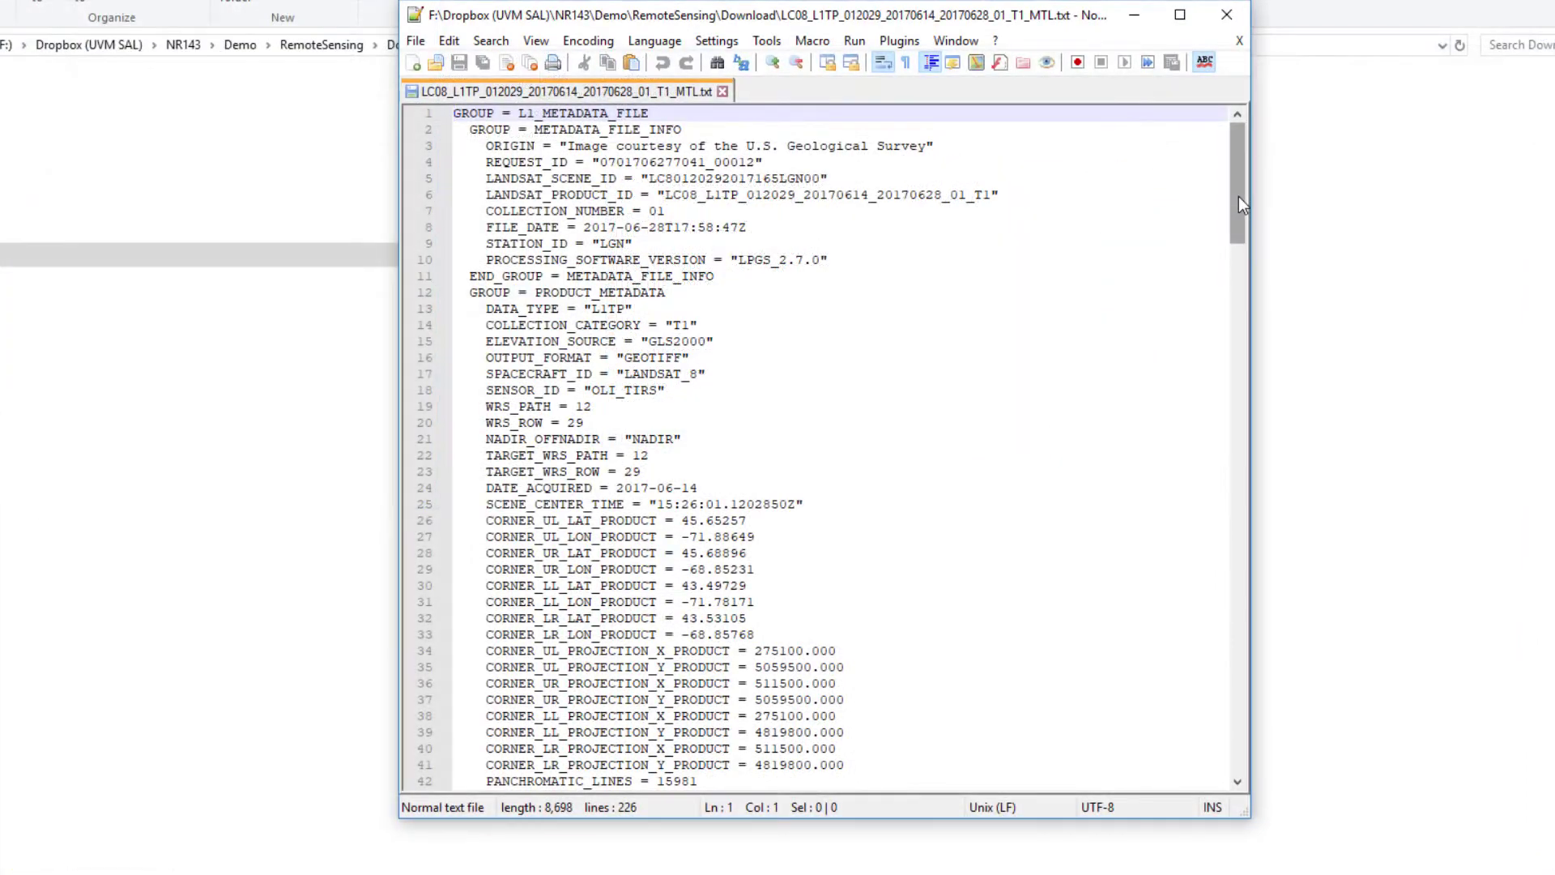
pyautogui.moveTo(1223, 213); pyautogui.dragTo(1231, 442)
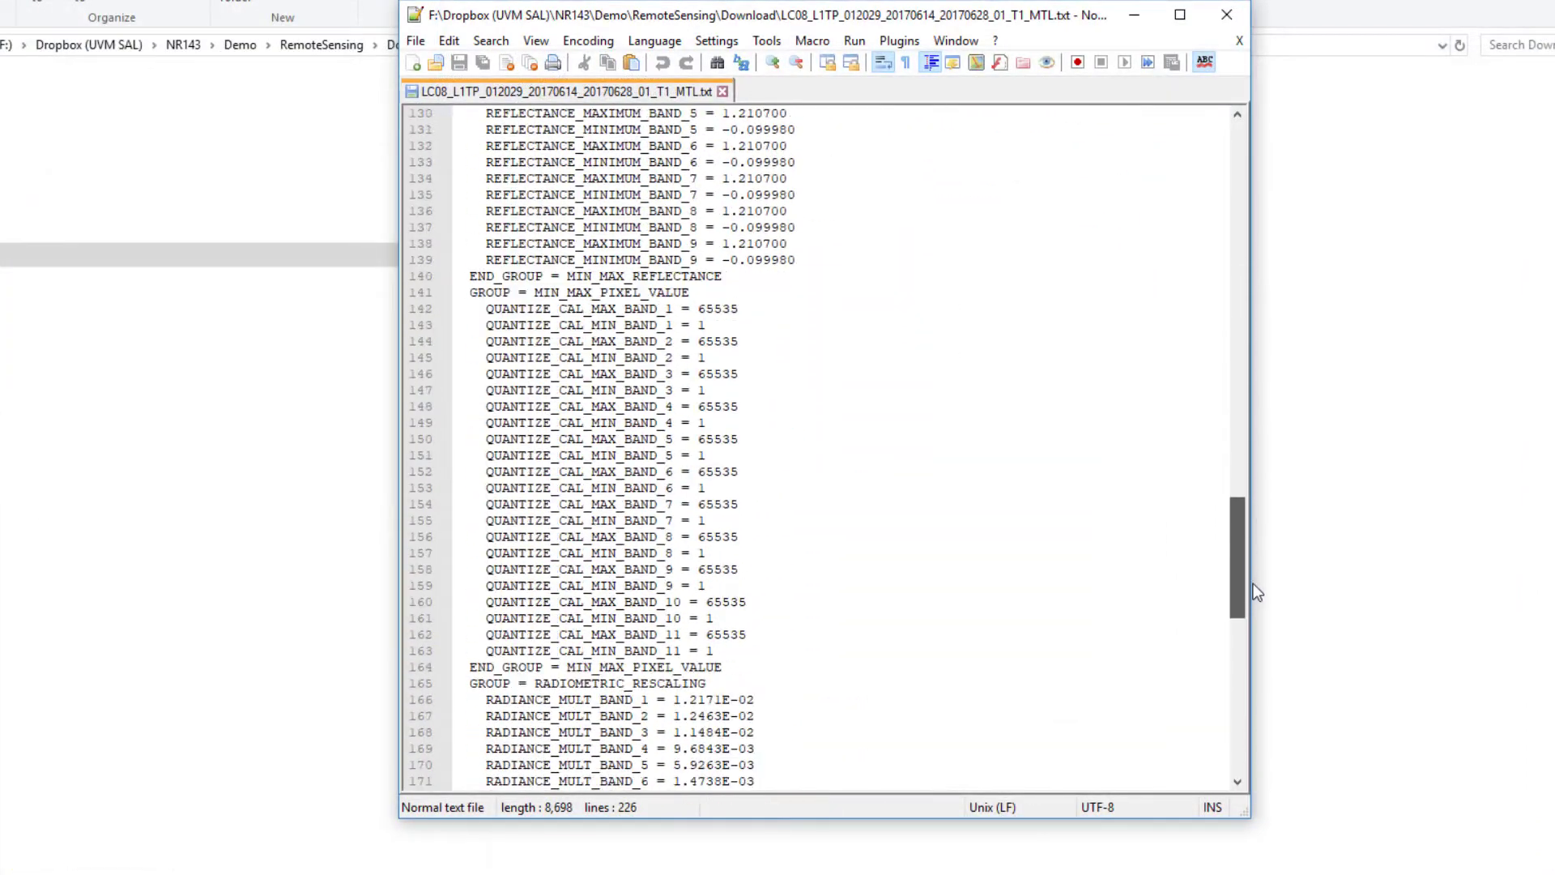
pyautogui.moveTo(1252, 583); pyautogui.dragTo(1211, 197)
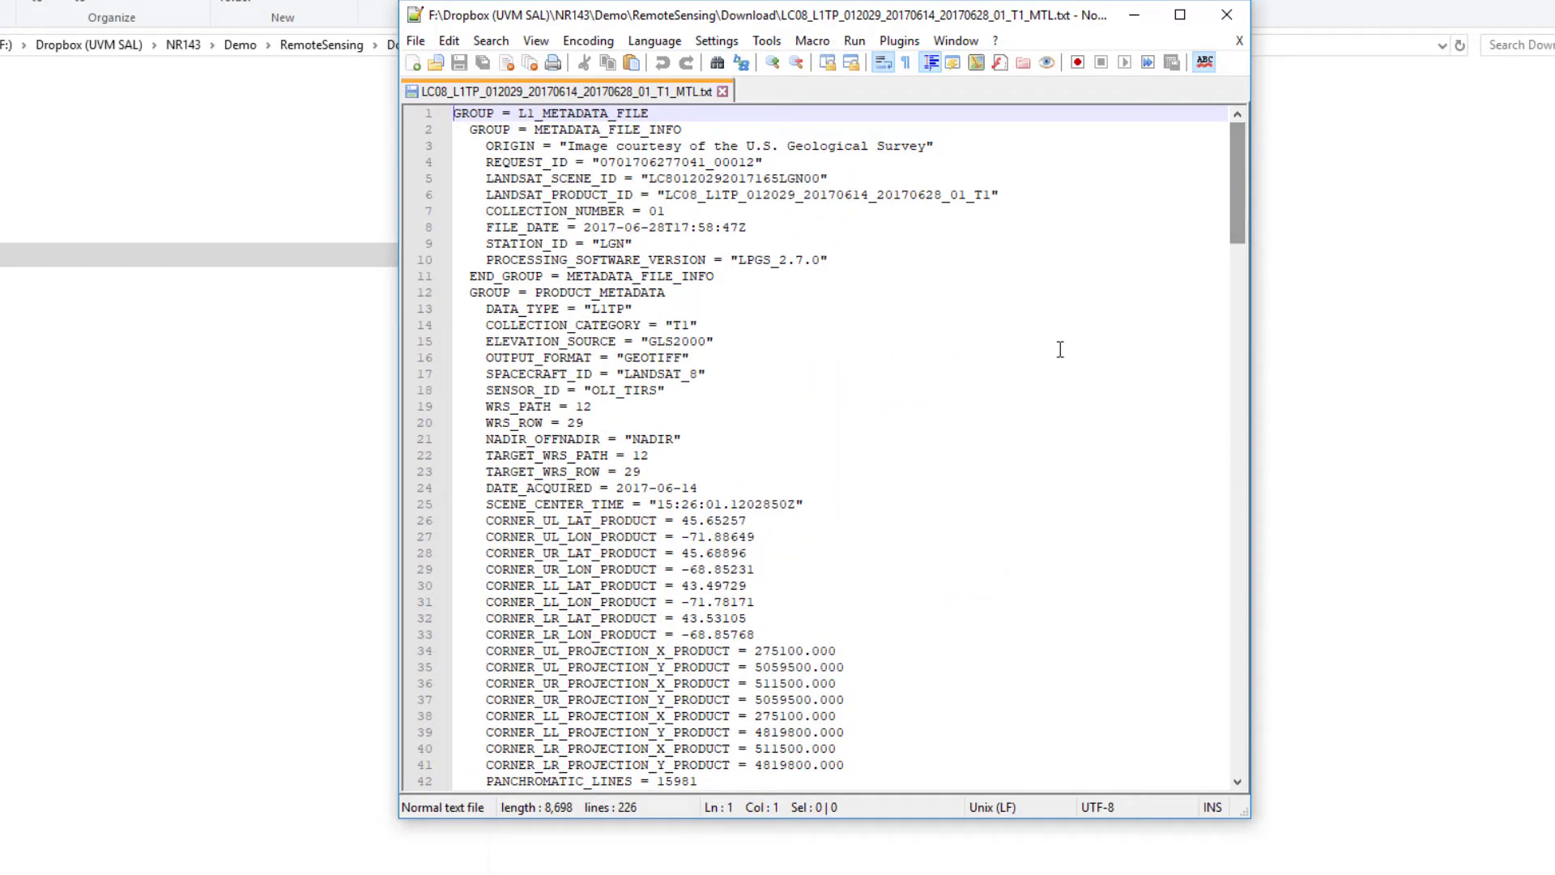
pyautogui.click(709, 487)
pyautogui.moveTo(709, 486); pyautogui.dragTo(485, 486)
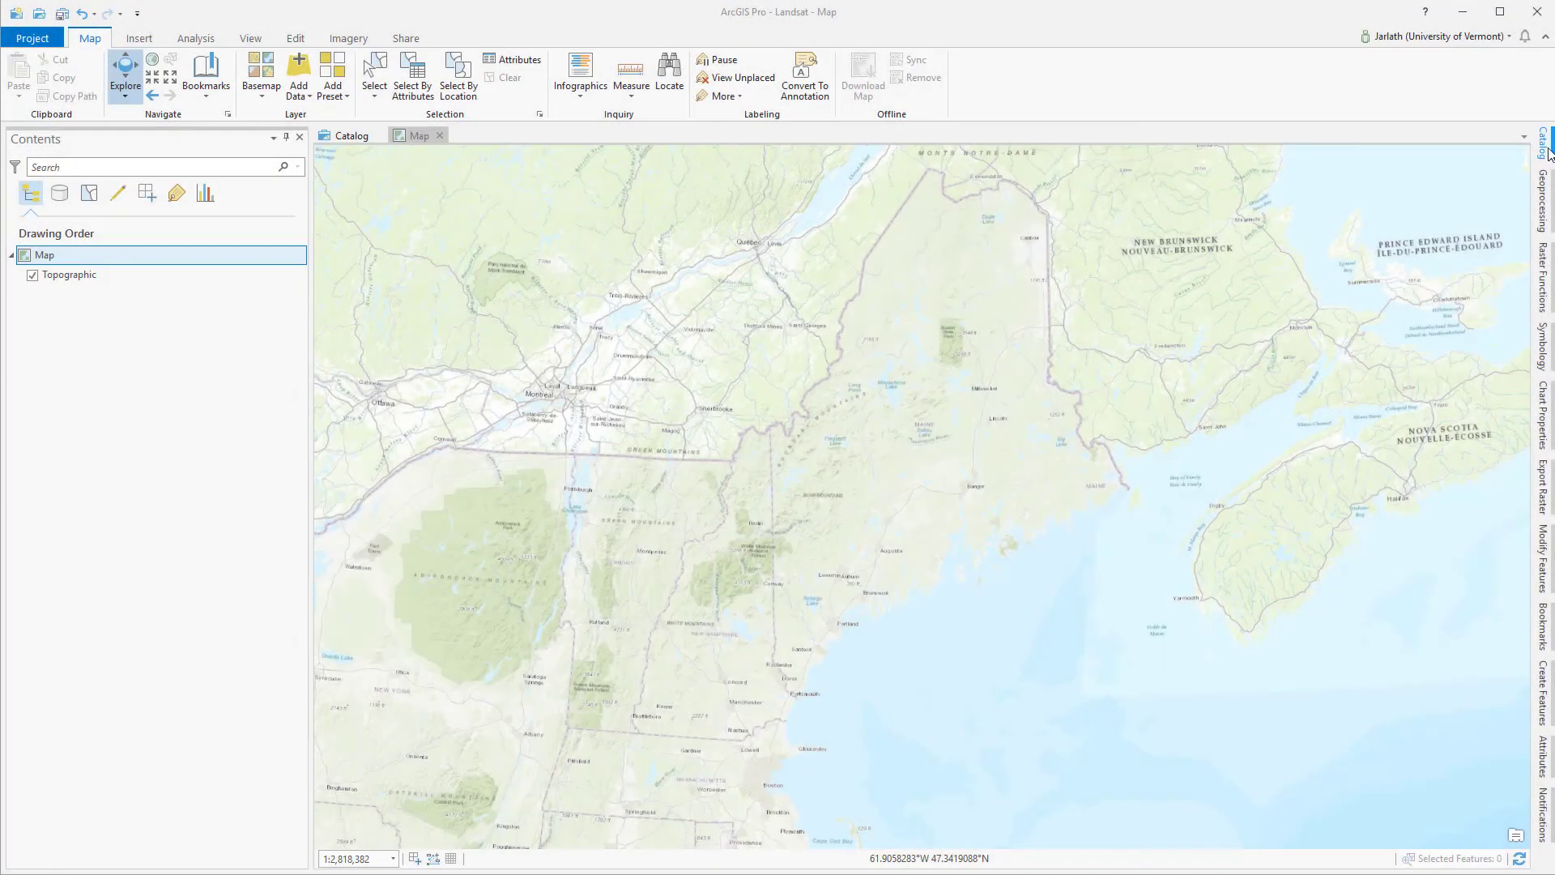
# - Add bands B1 and B2 from the project catalog to the current map
pyautogui.click(1547, 147)
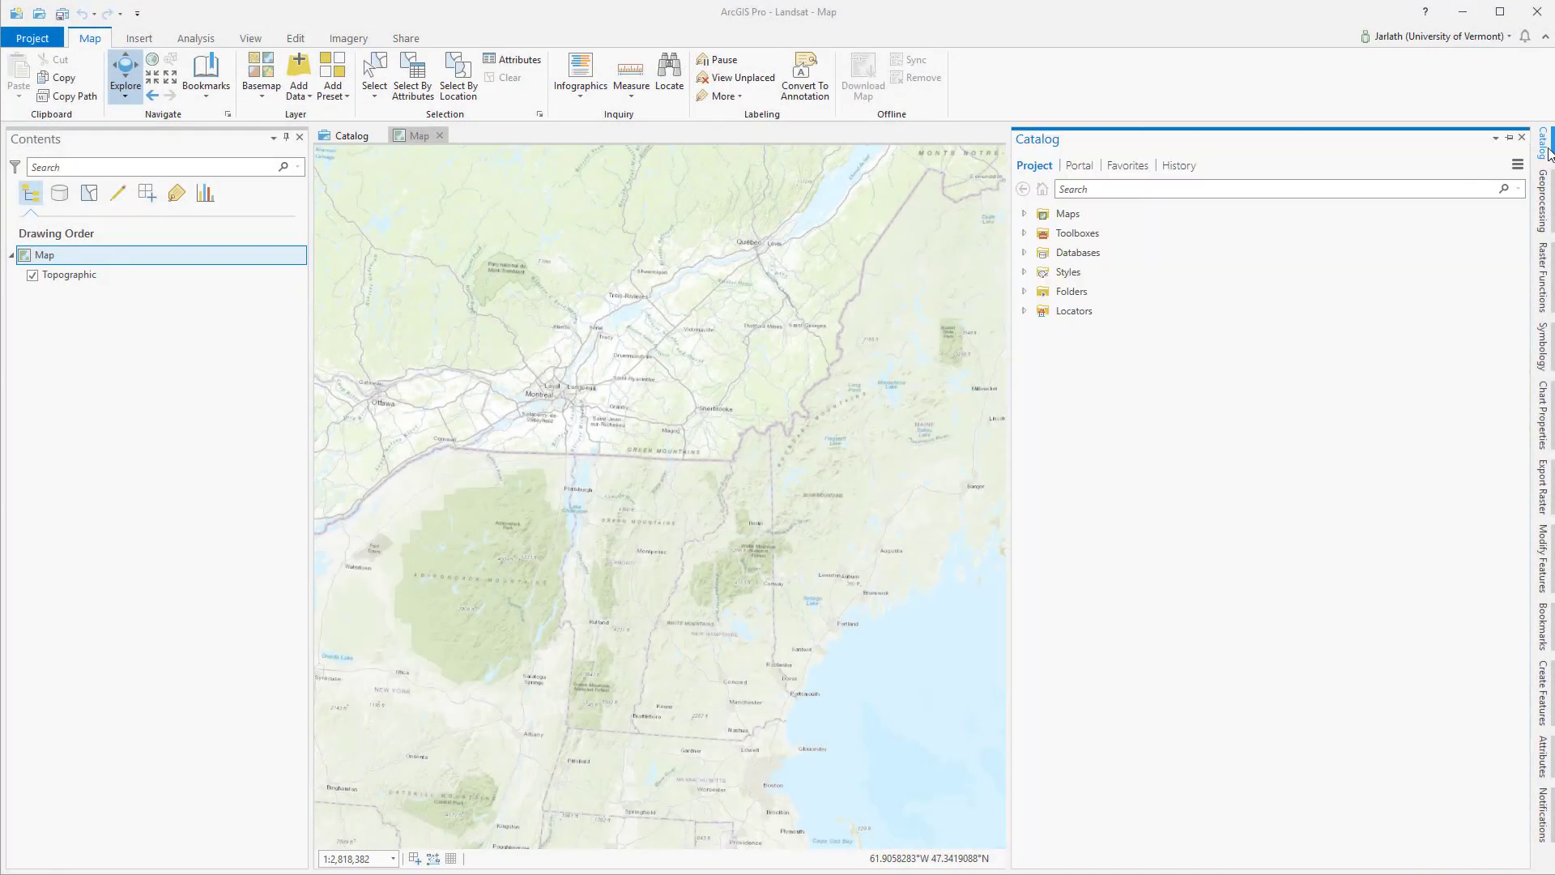
pyautogui.click(1024, 292)
pyautogui.click(1050, 331)
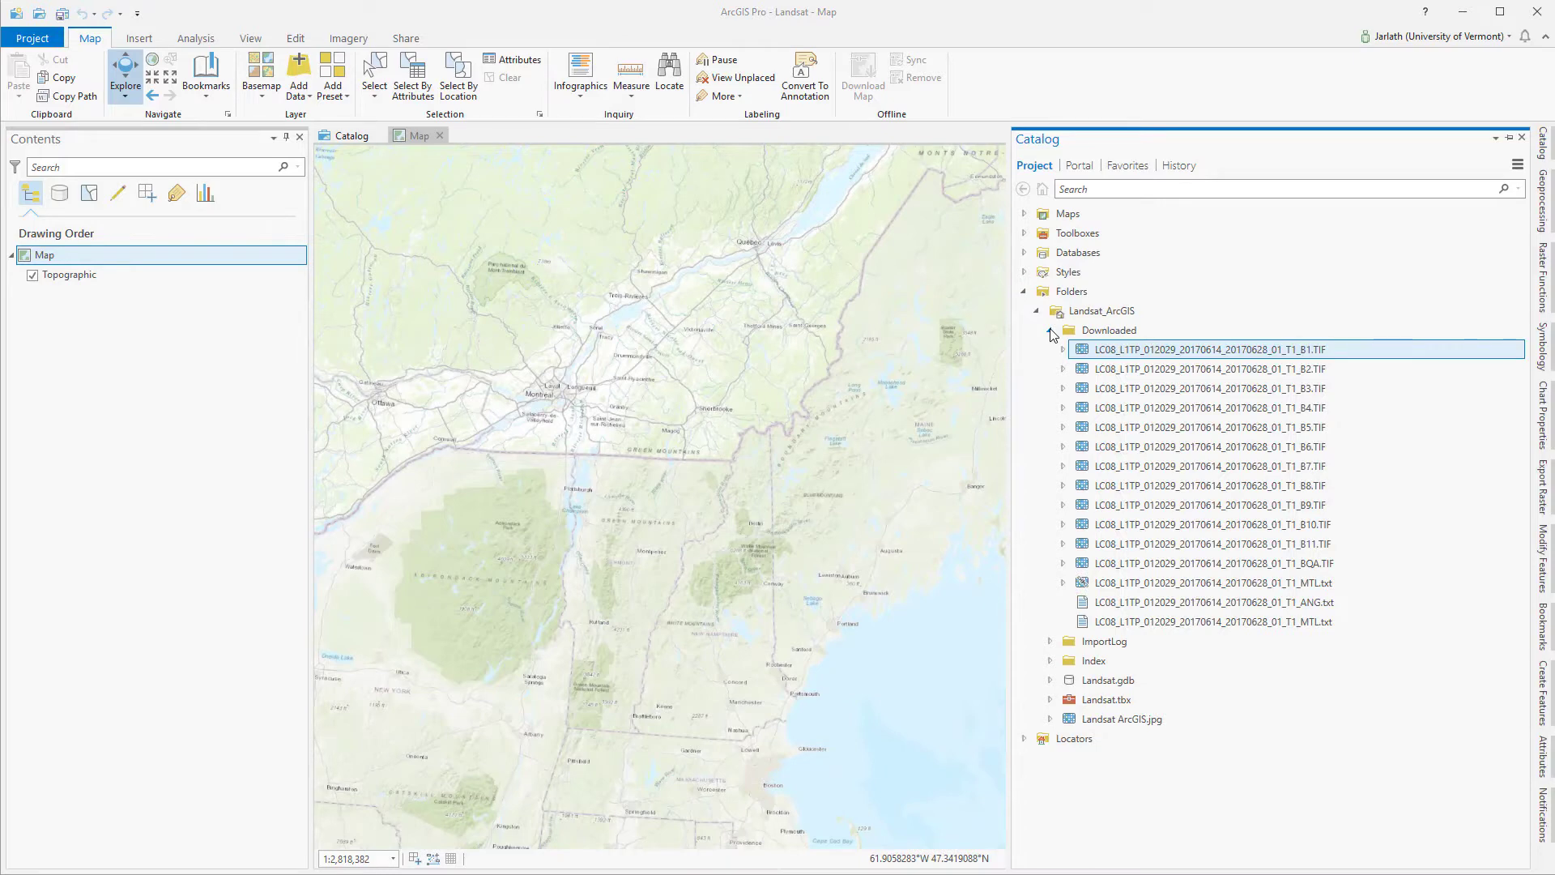
pyautogui.rightClick(1102, 350)
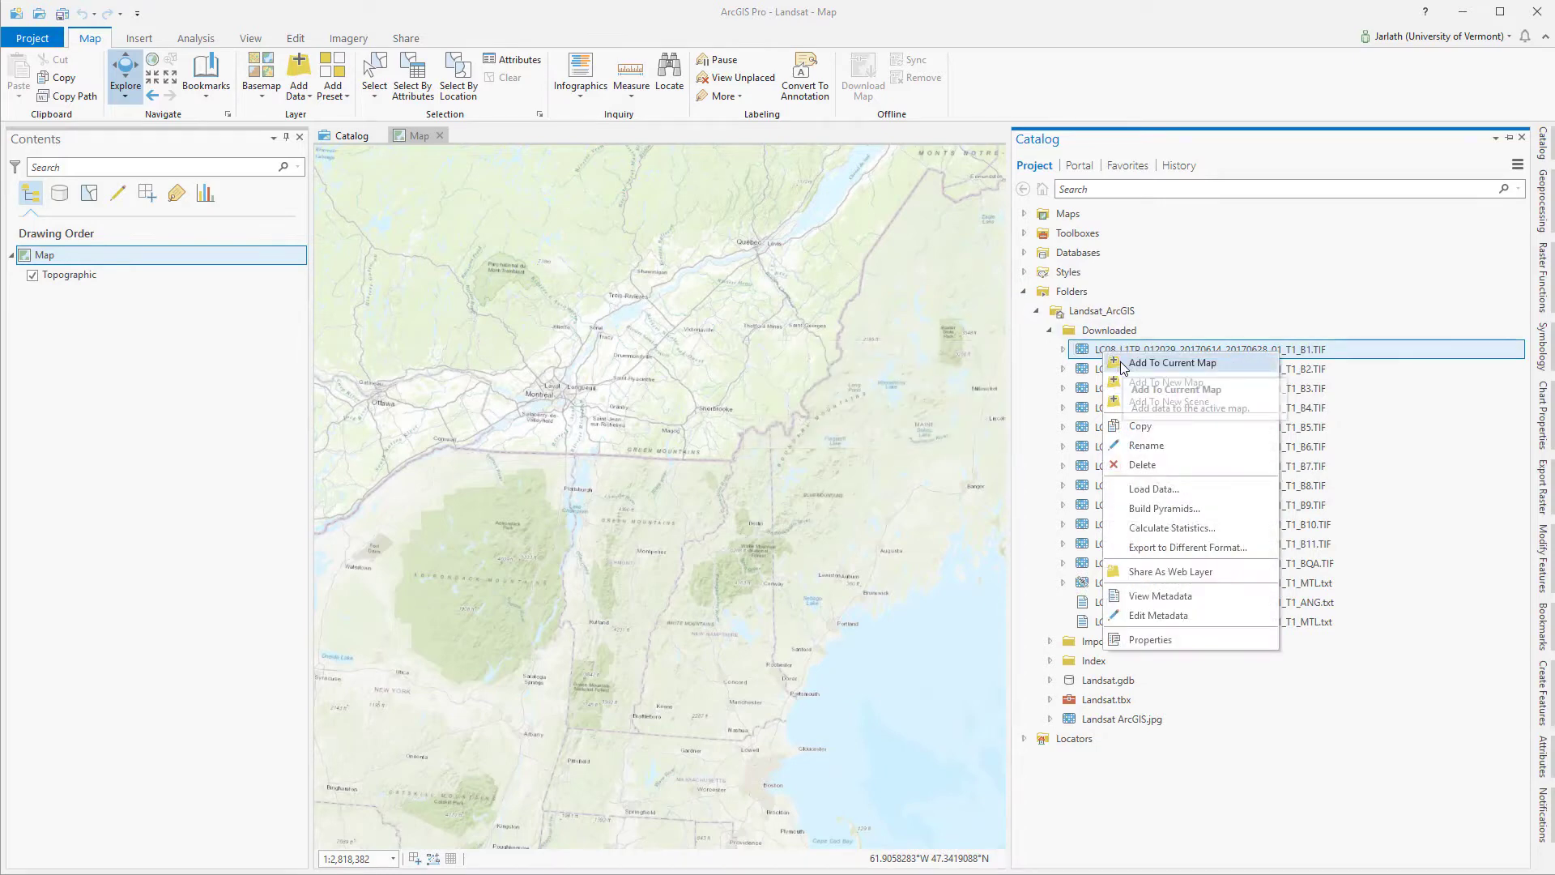
pyautogui.click(1123, 364)
pyautogui.rightClick(1124, 370)
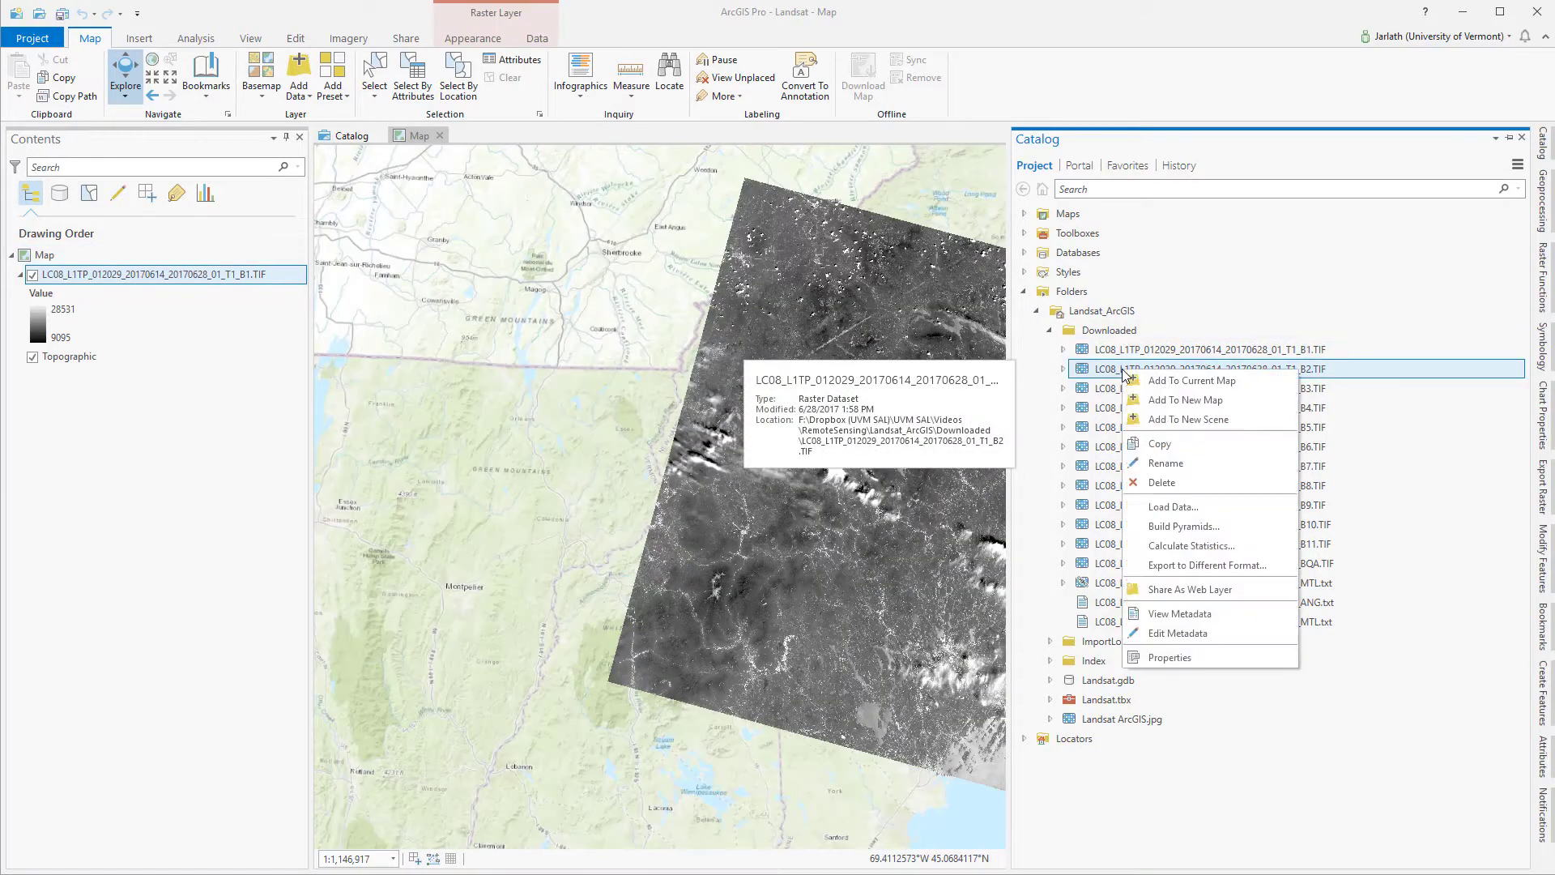
pyautogui.click(1187, 381)
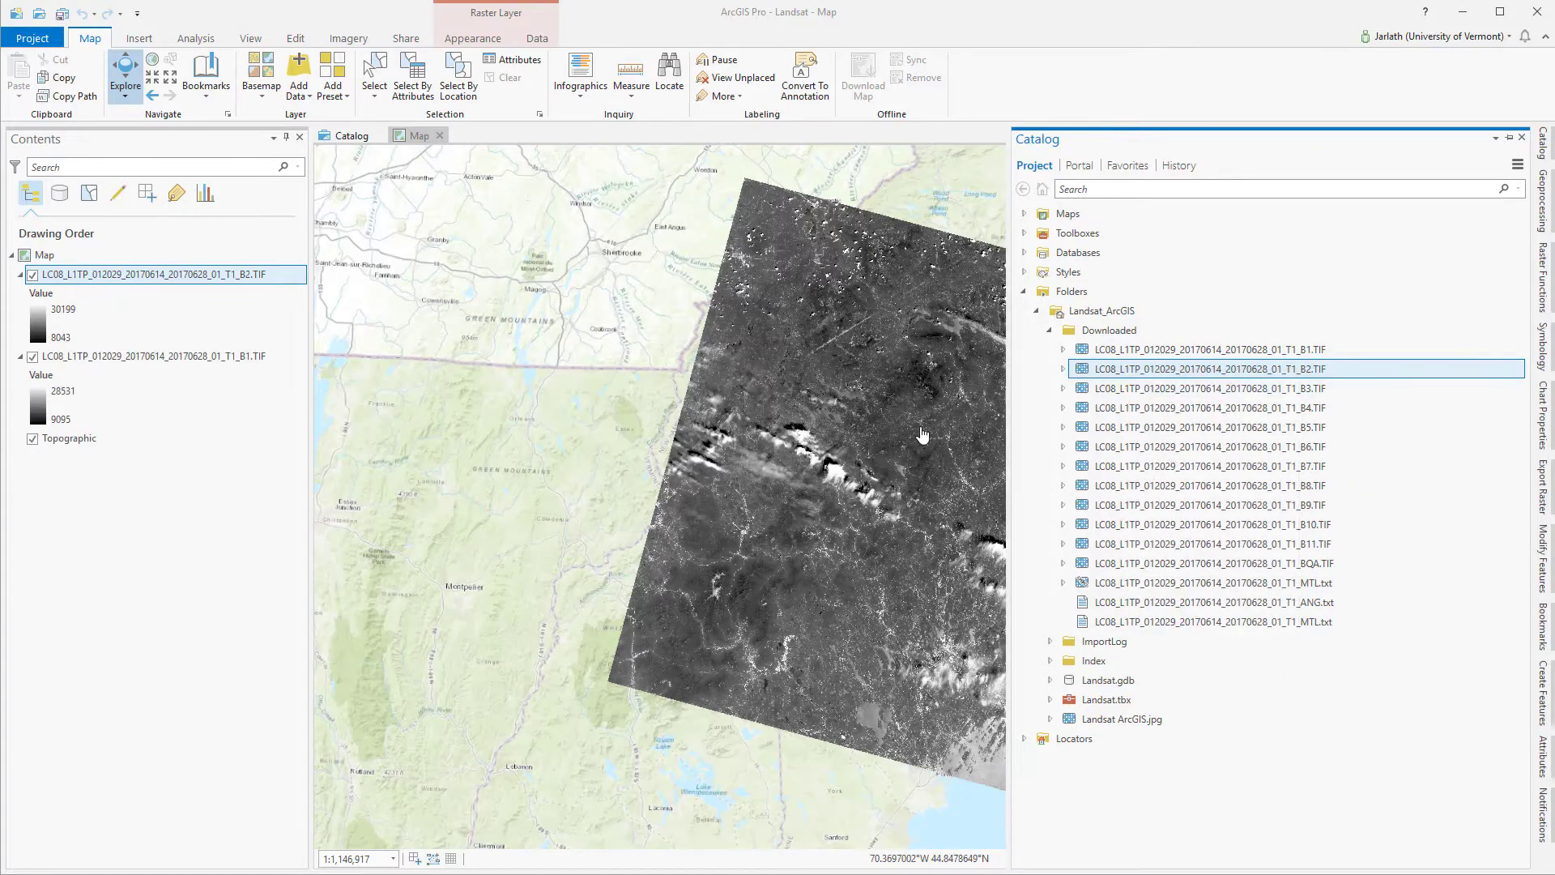
# - Compare B1 and B2 by toggling B2's visibility, then select both band layers
pyautogui.click(1521, 138)
pyautogui.click(33, 275)
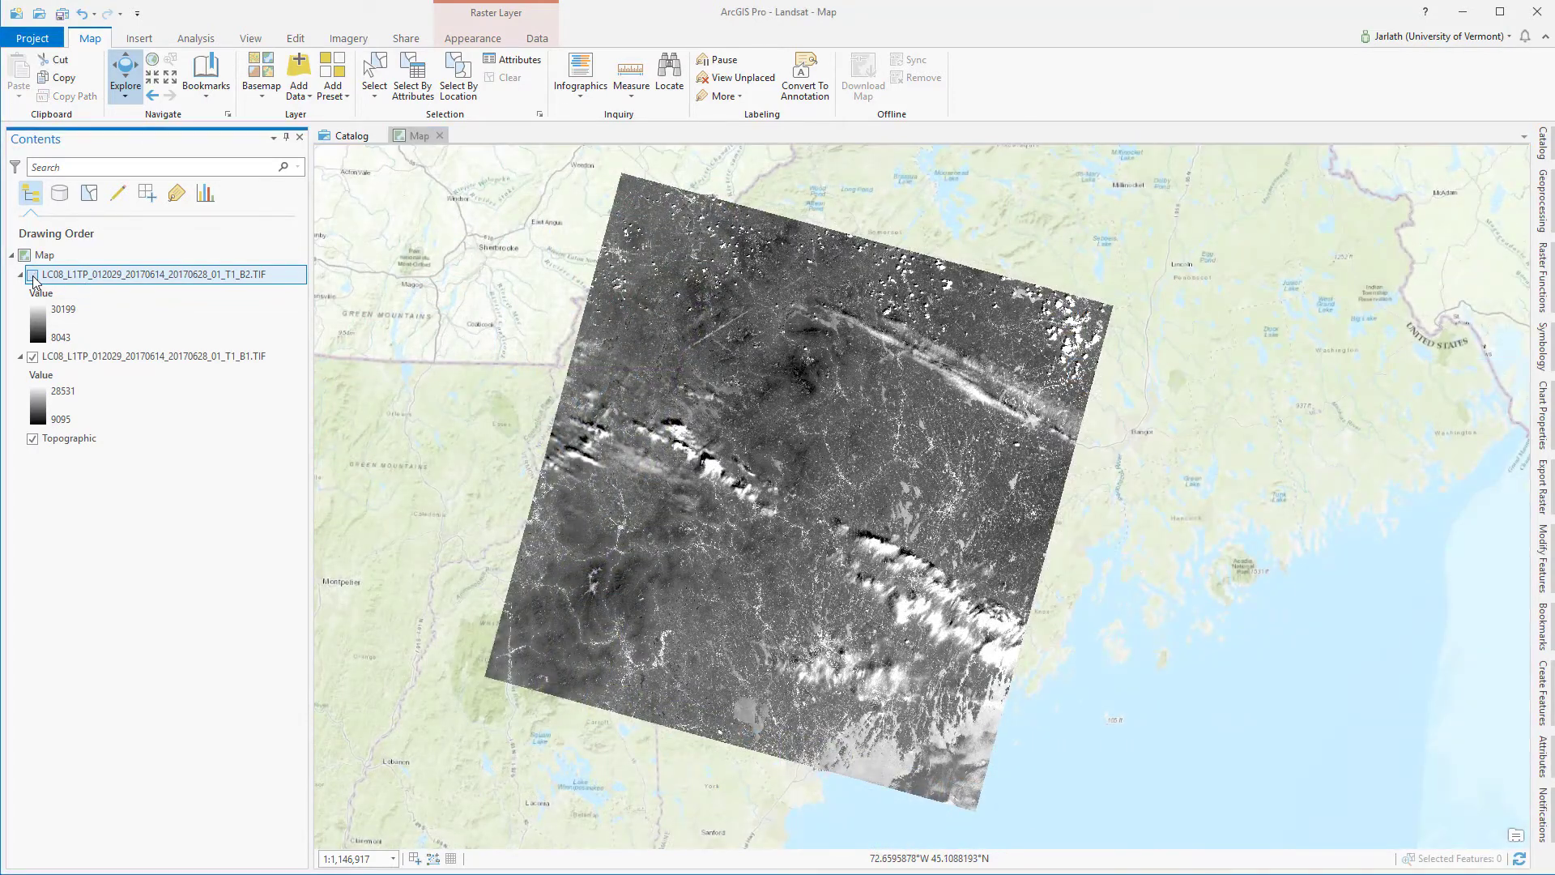
pyautogui.click(33, 275)
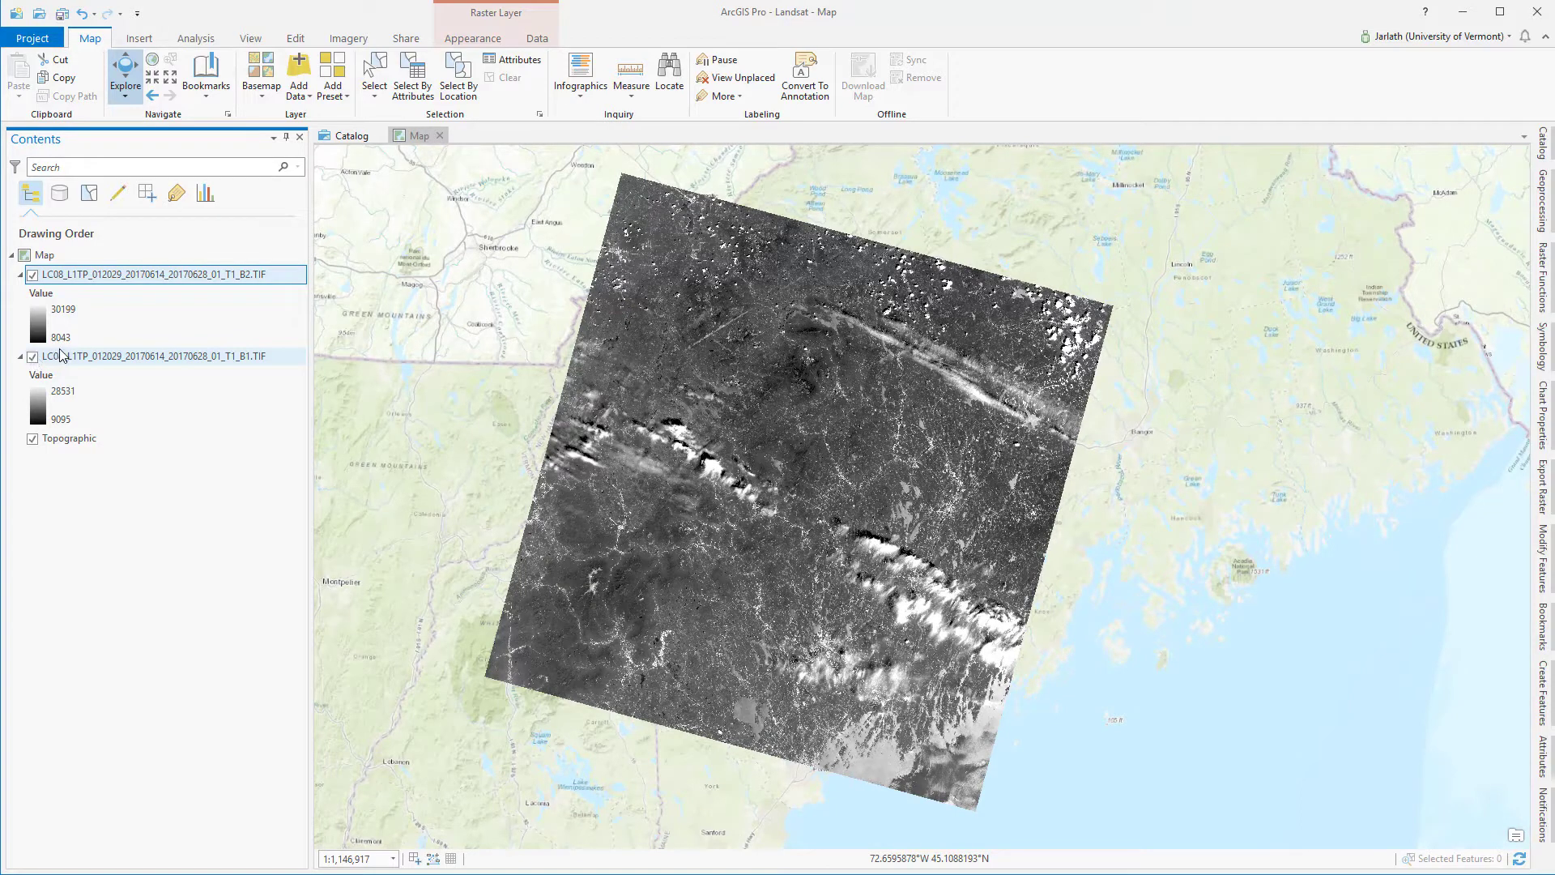
pyautogui.click(120, 359)
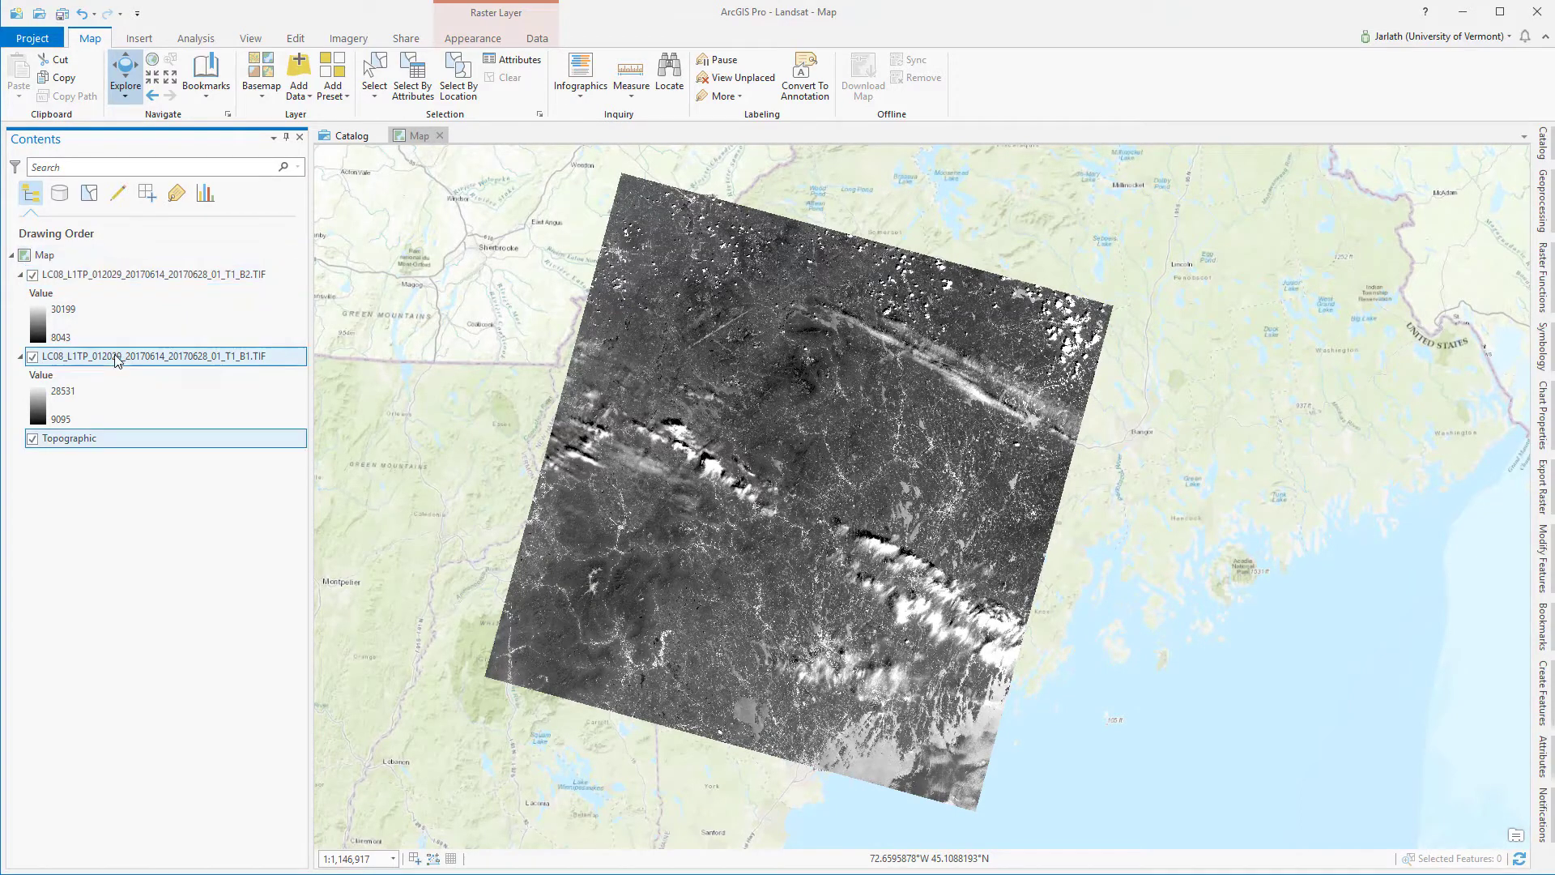
pyautogui.keyDown('ctrl'); pyautogui.click(125, 275); pyautogui.keyUp('ctrl')
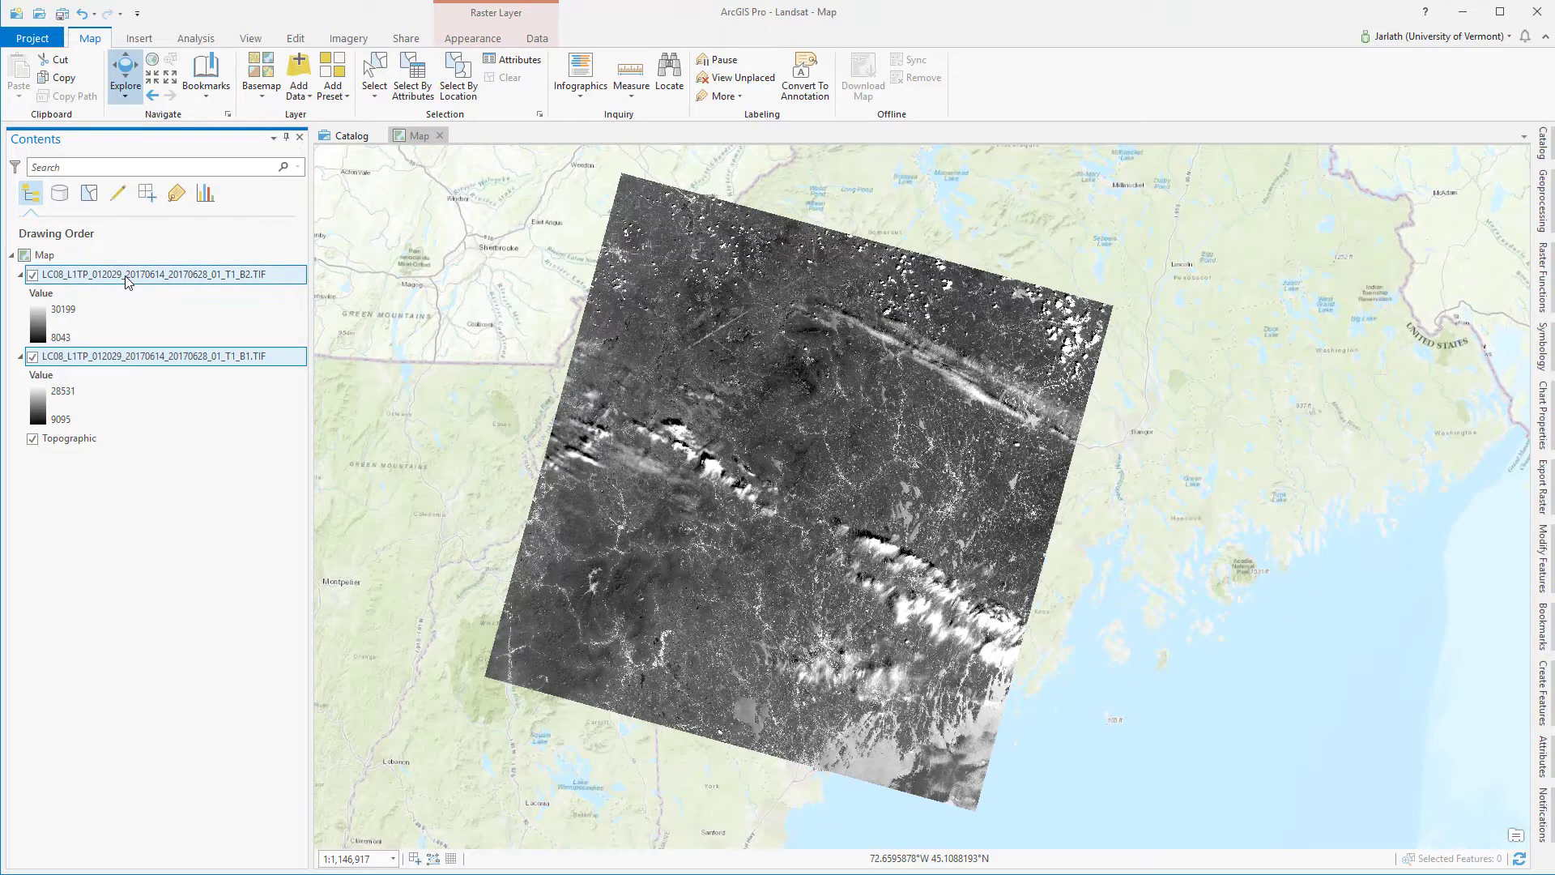
pyautogui.rightClick(127, 278)
# - Remove the B1 and B2 layers and find the Composite Bands tool by searching 'comp'
pyautogui.click(150, 306)
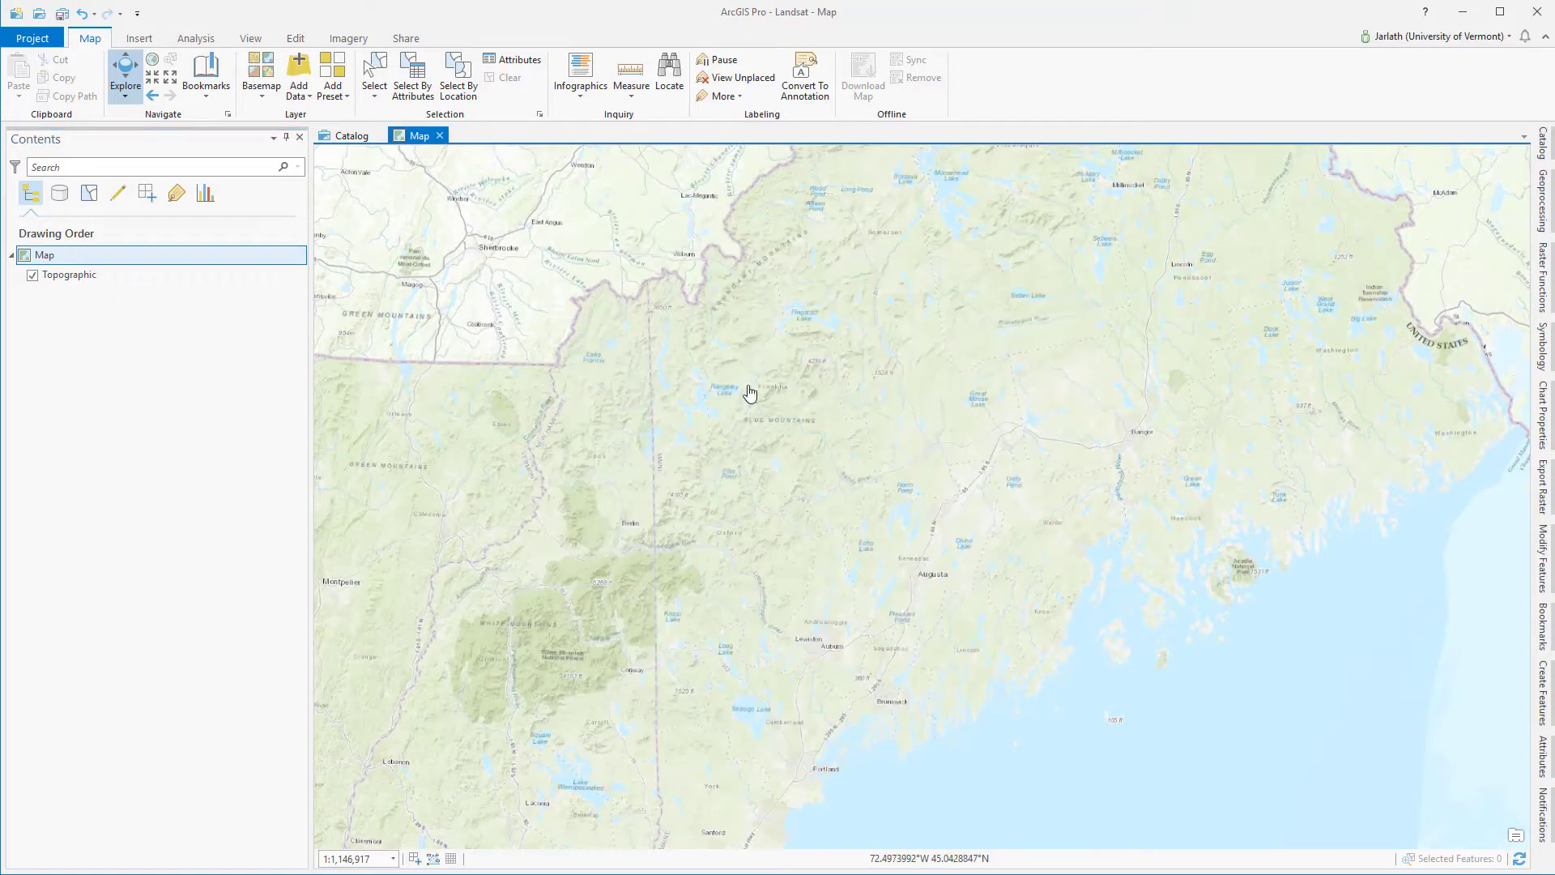
pyautogui.click(1543, 203)
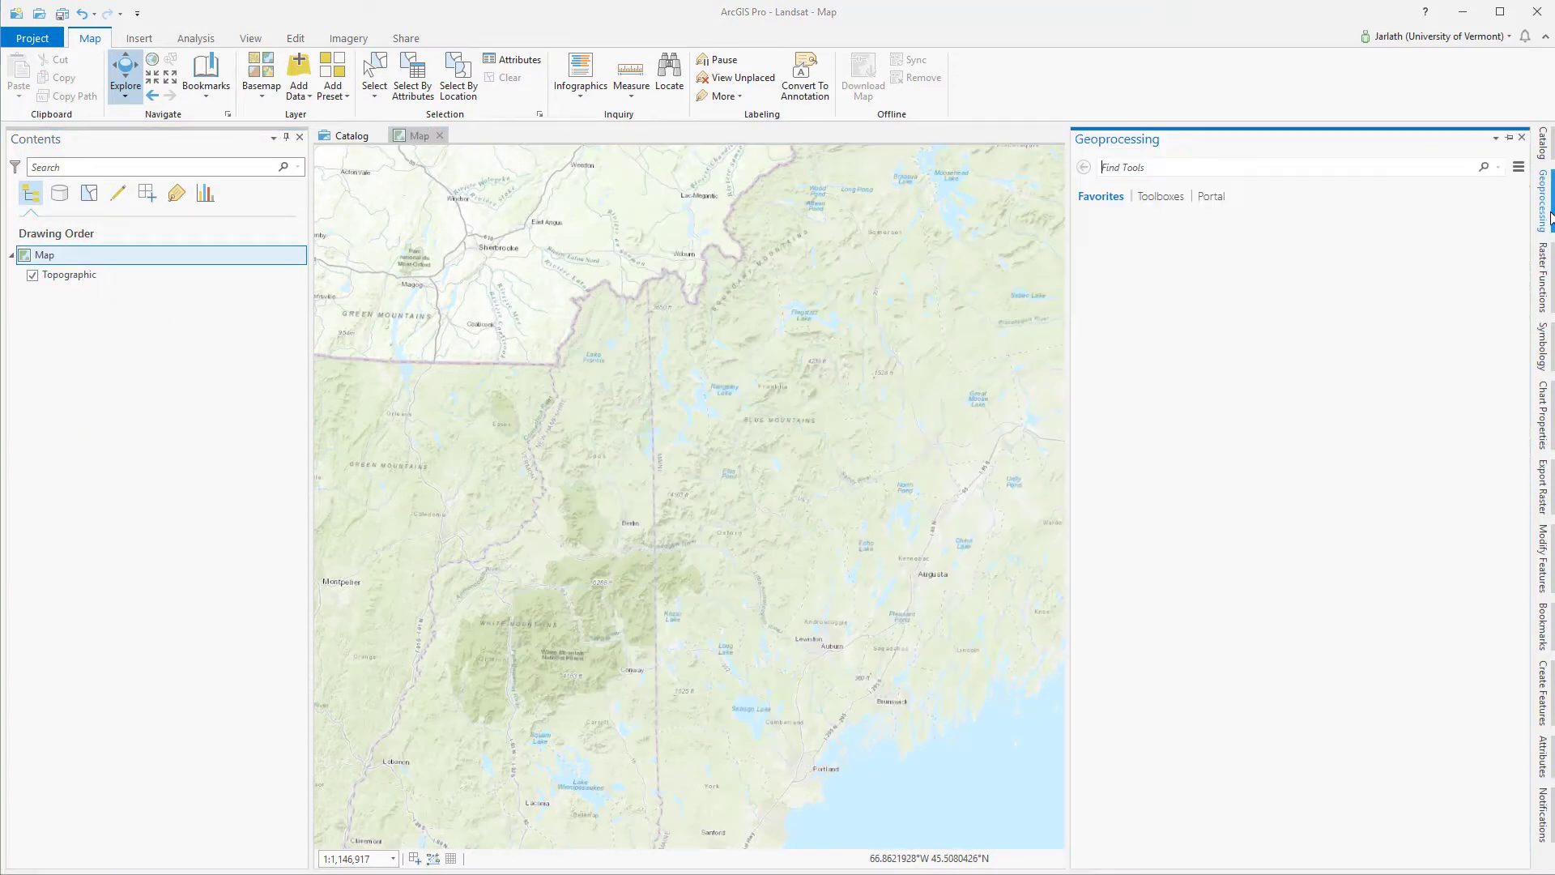
pyautogui.write('com')
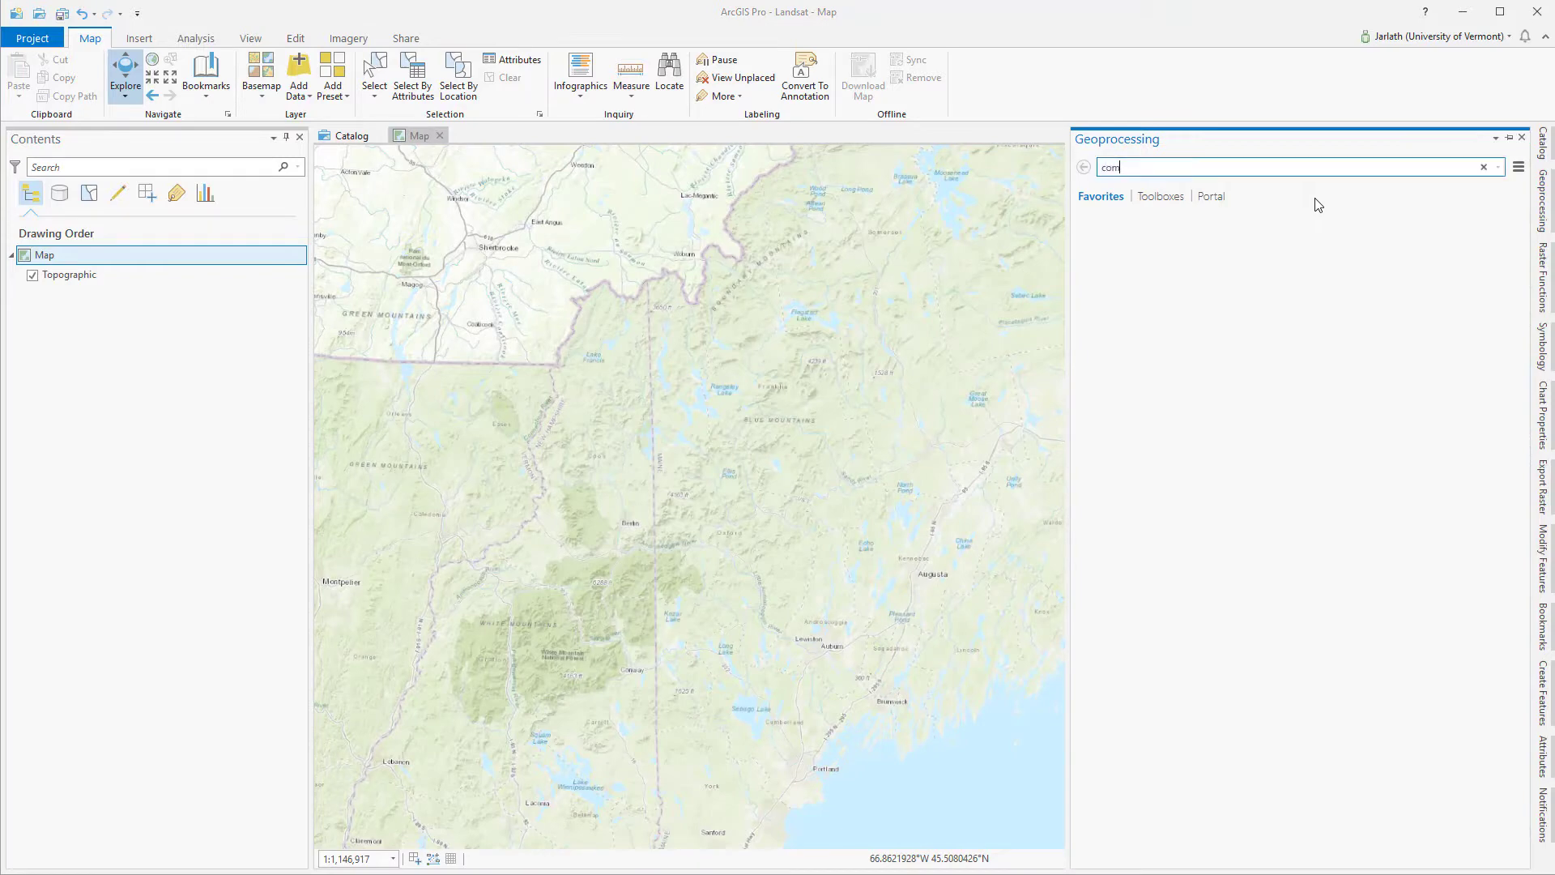
pyautogui.write('p')
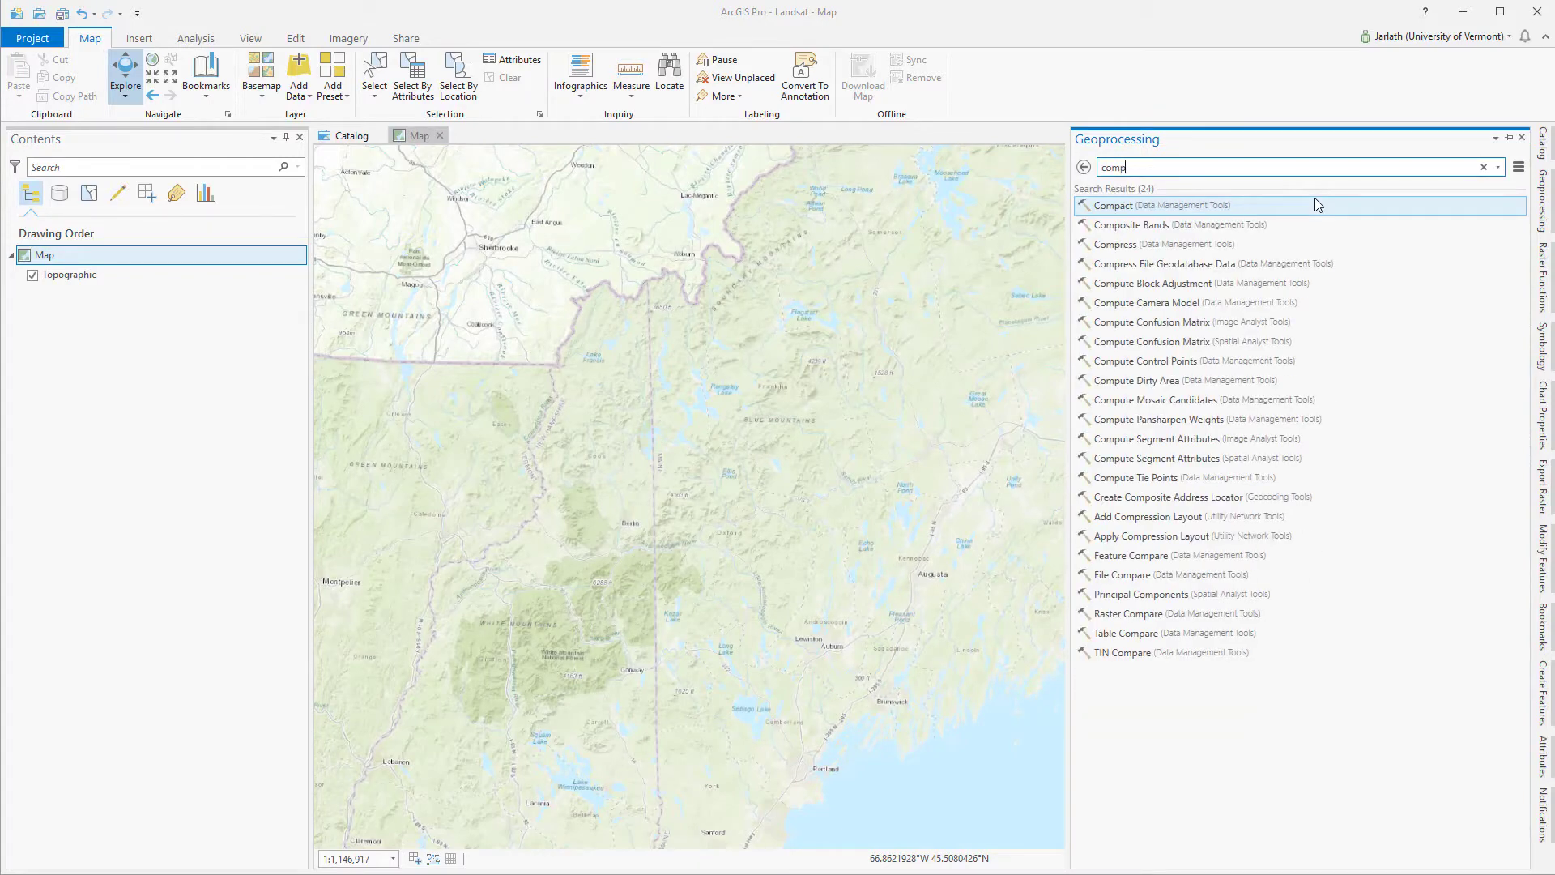
pyautogui.click(1278, 225)
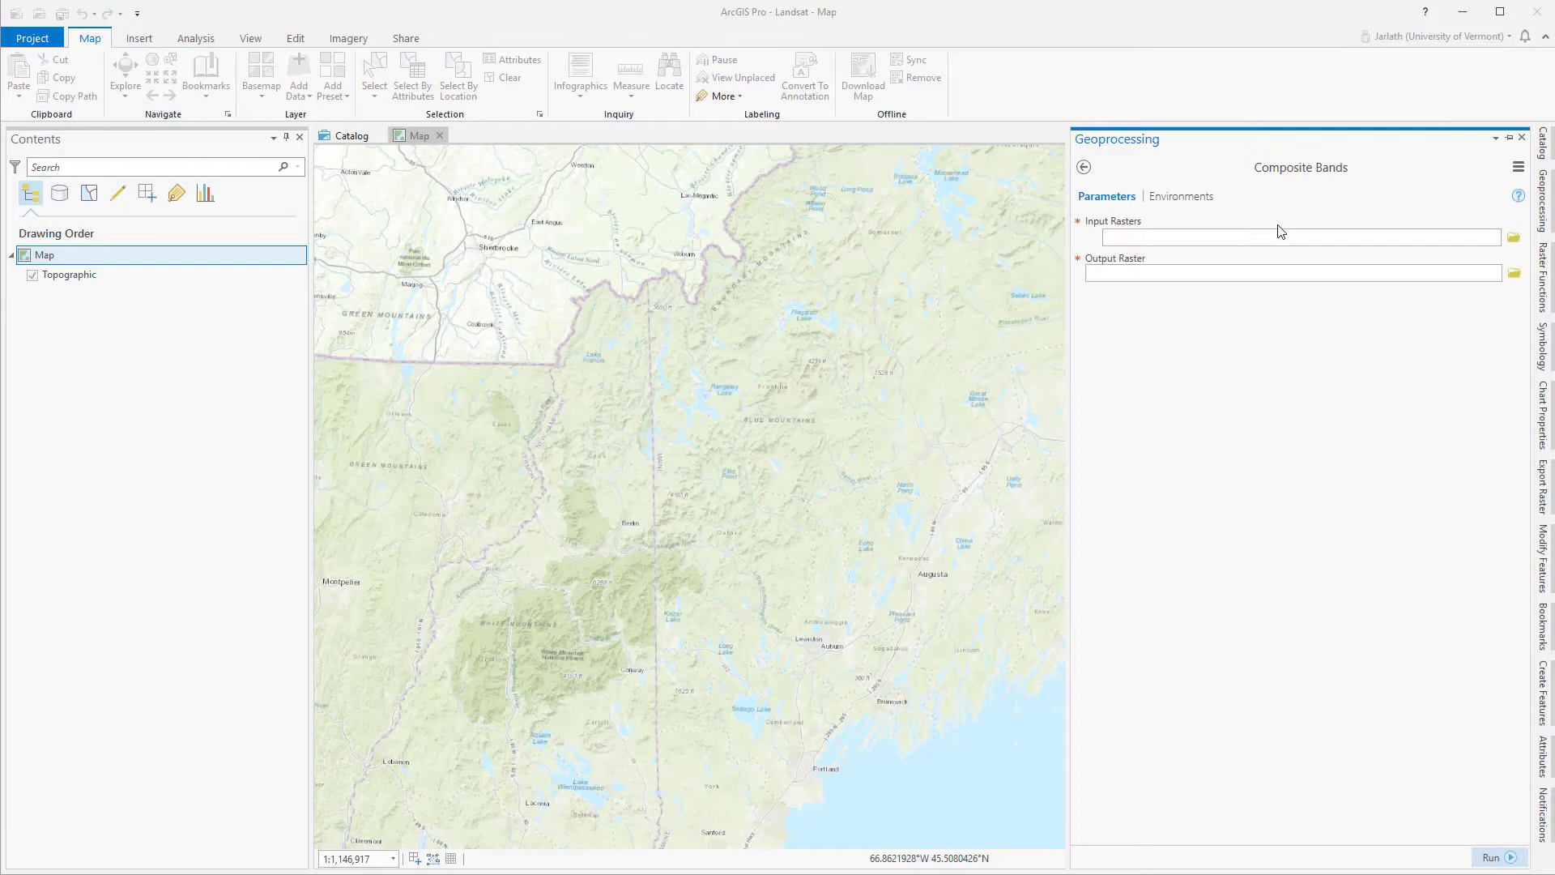
# - Add bands B1 through B7 from the Downloaded folder as Composite Bands inputs
pyautogui.click(1513, 236)
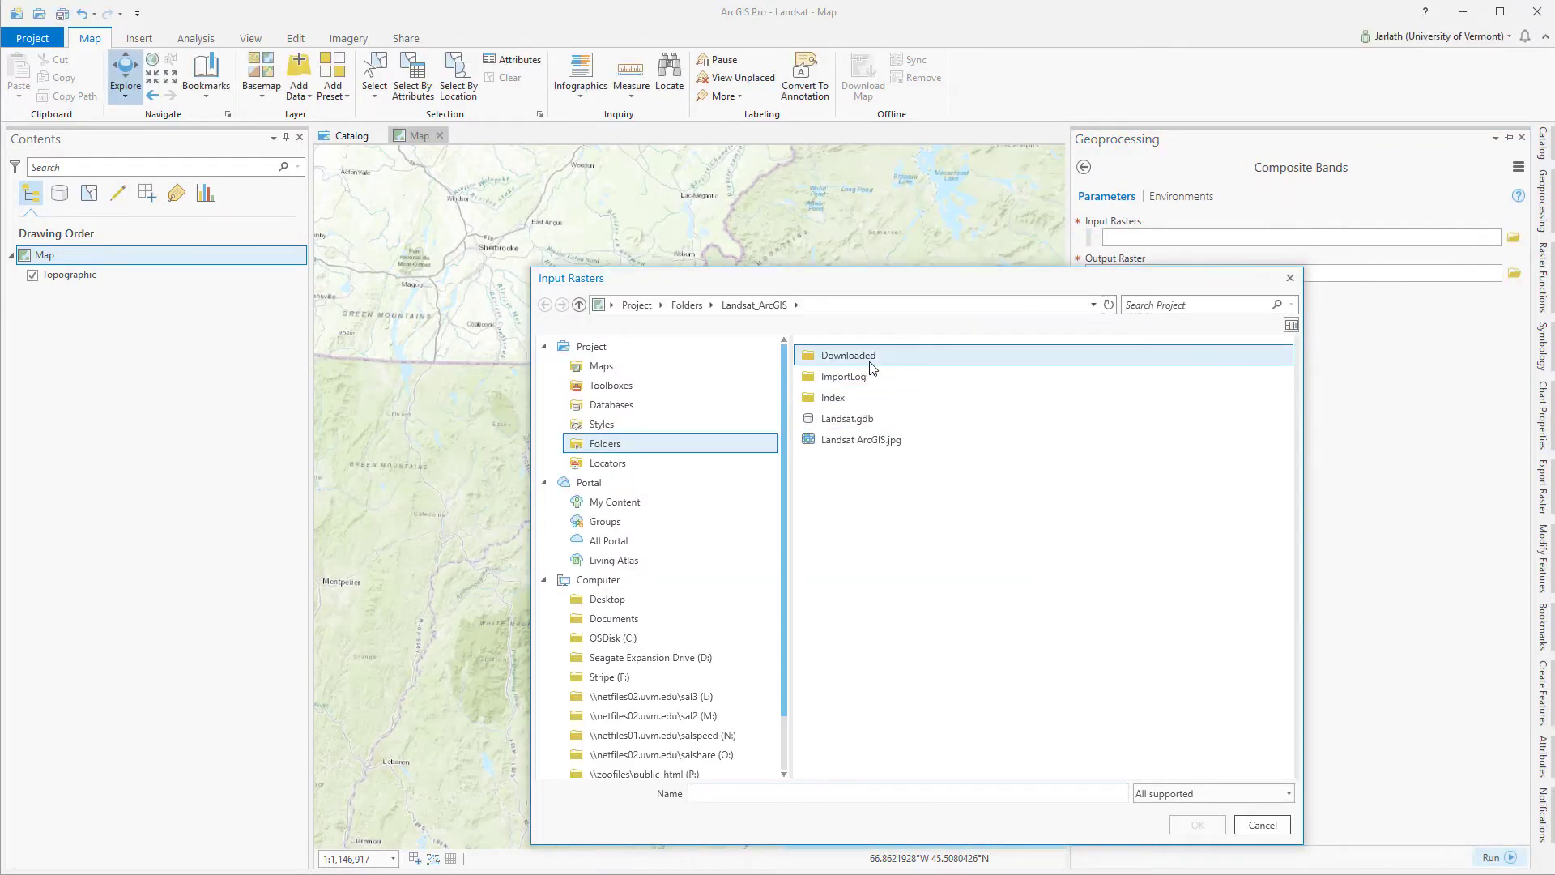
pyautogui.doubleClick(858, 357)
pyautogui.click(957, 360)
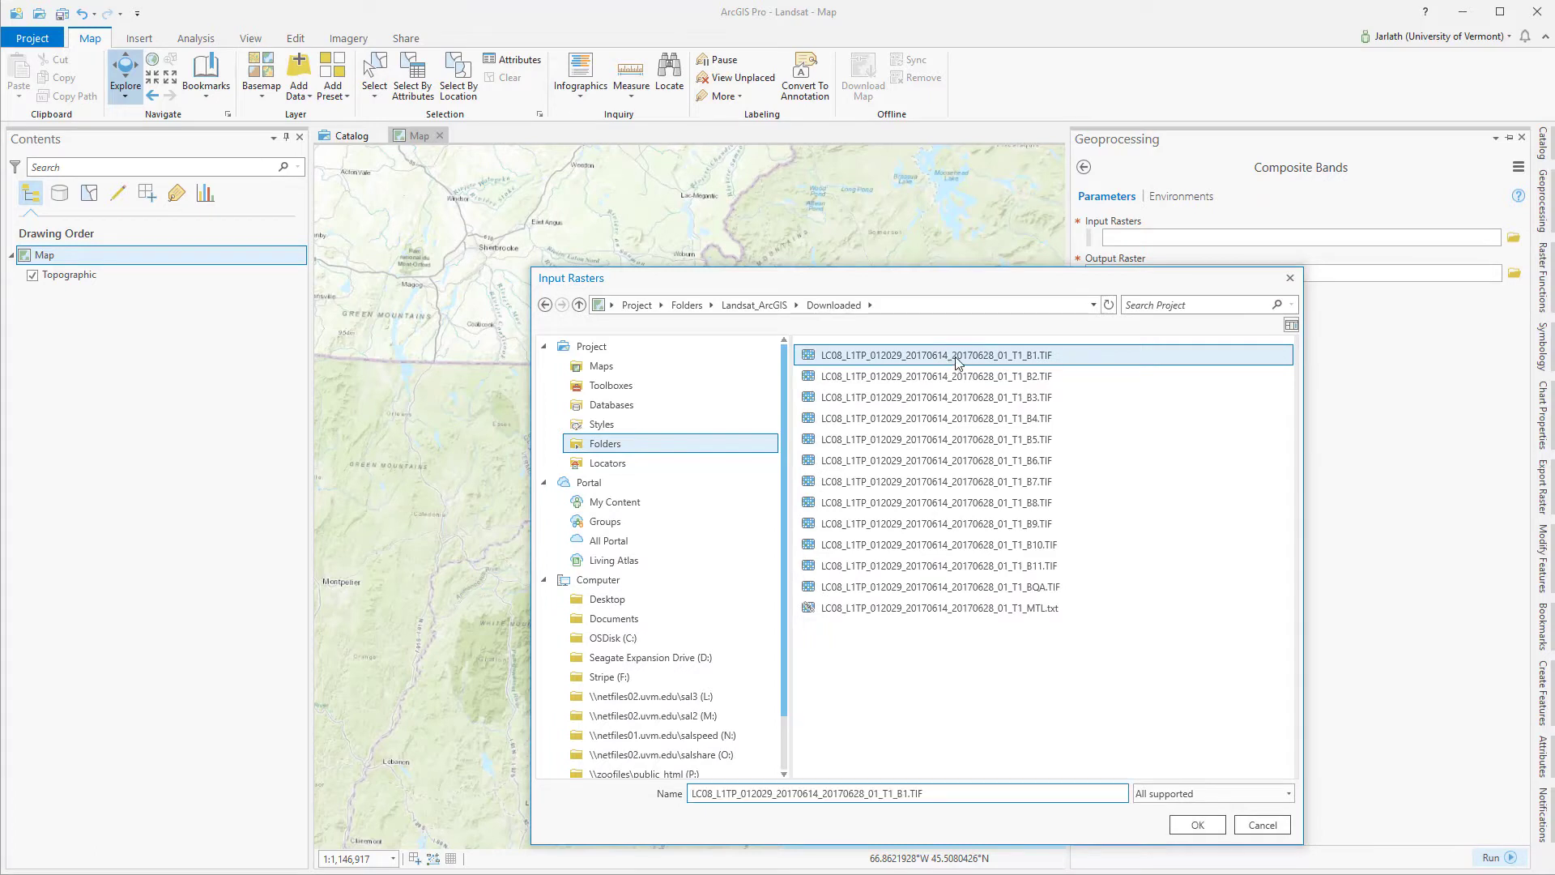
pyautogui.keyDown('shift'); pyautogui.click(1001, 483); pyautogui.keyUp('shift')
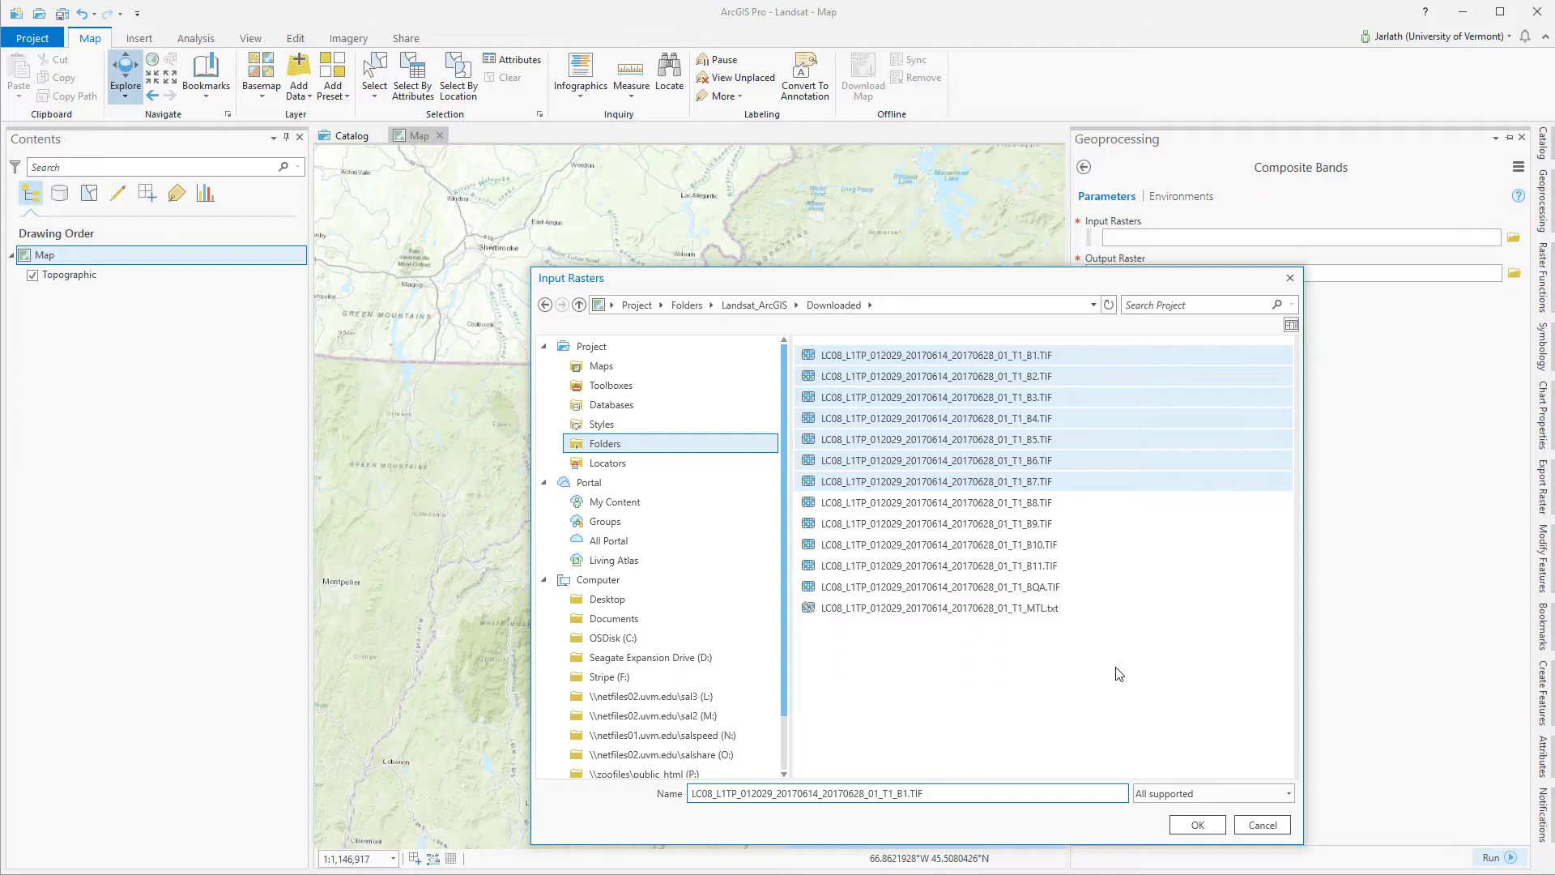
pyautogui.click(1197, 824)
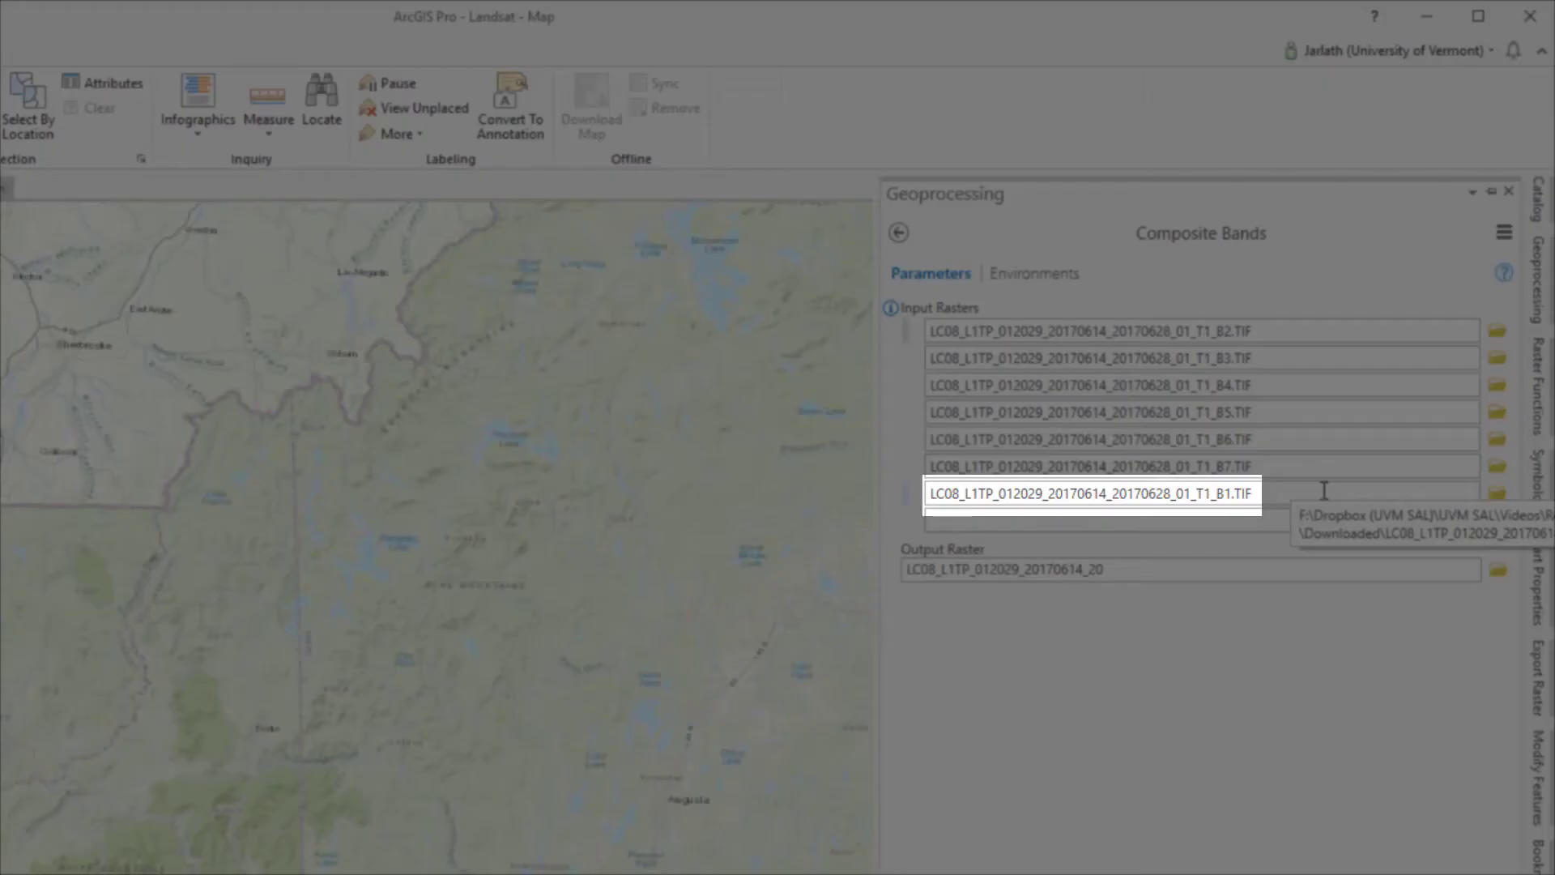
# - Move B1 up six places so inputs run B1–B7, then pick the output raster location
pyautogui.rightClick(914, 496)
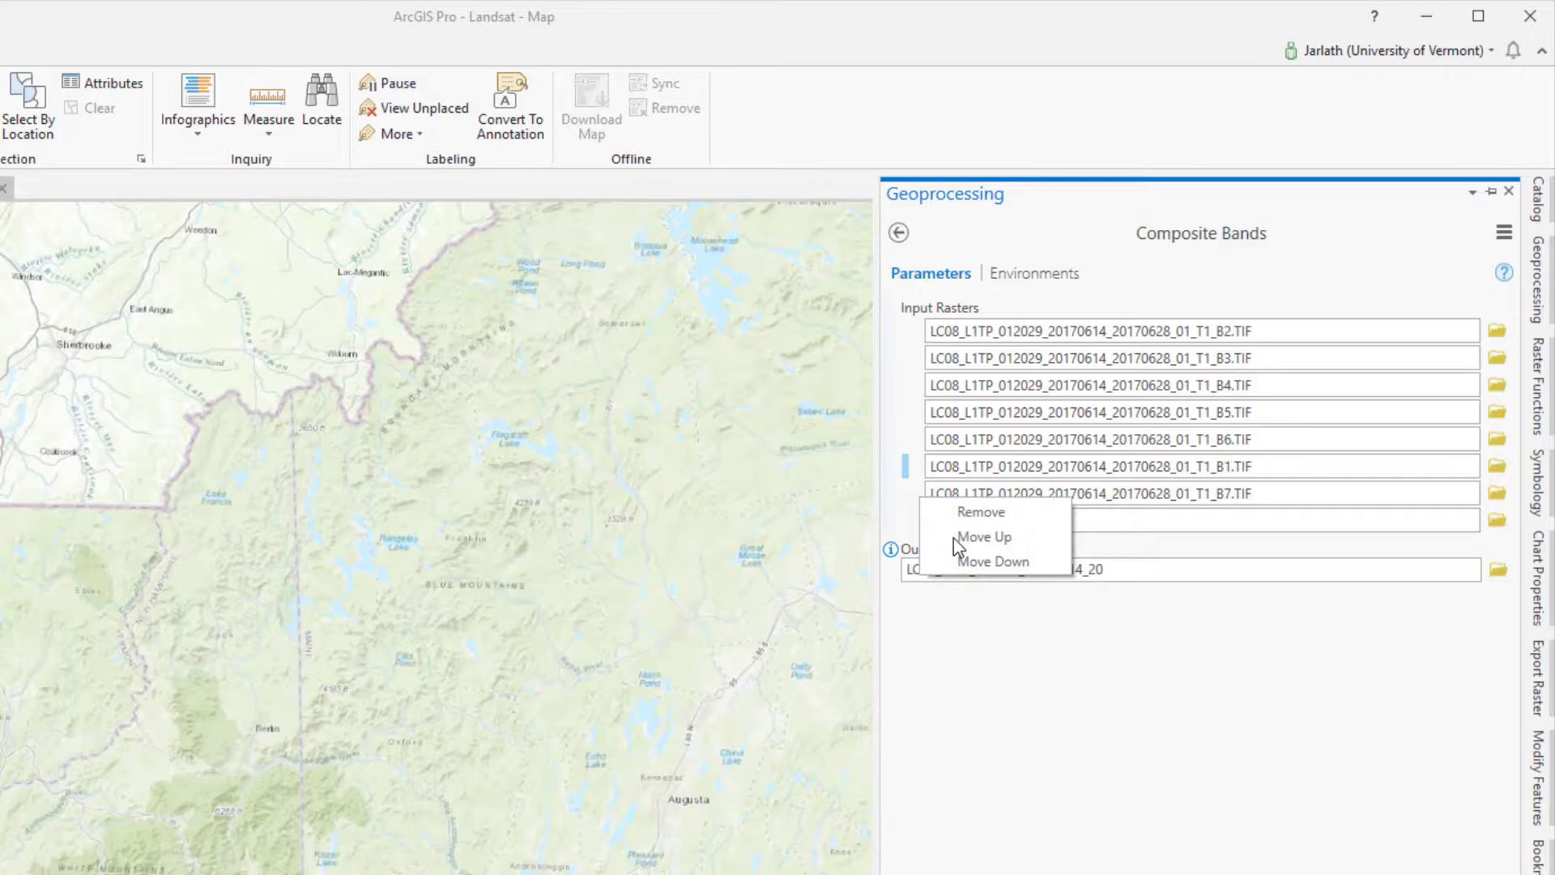
pyautogui.click(960, 538)
pyautogui.rightClick(913, 474)
pyautogui.click(960, 516)
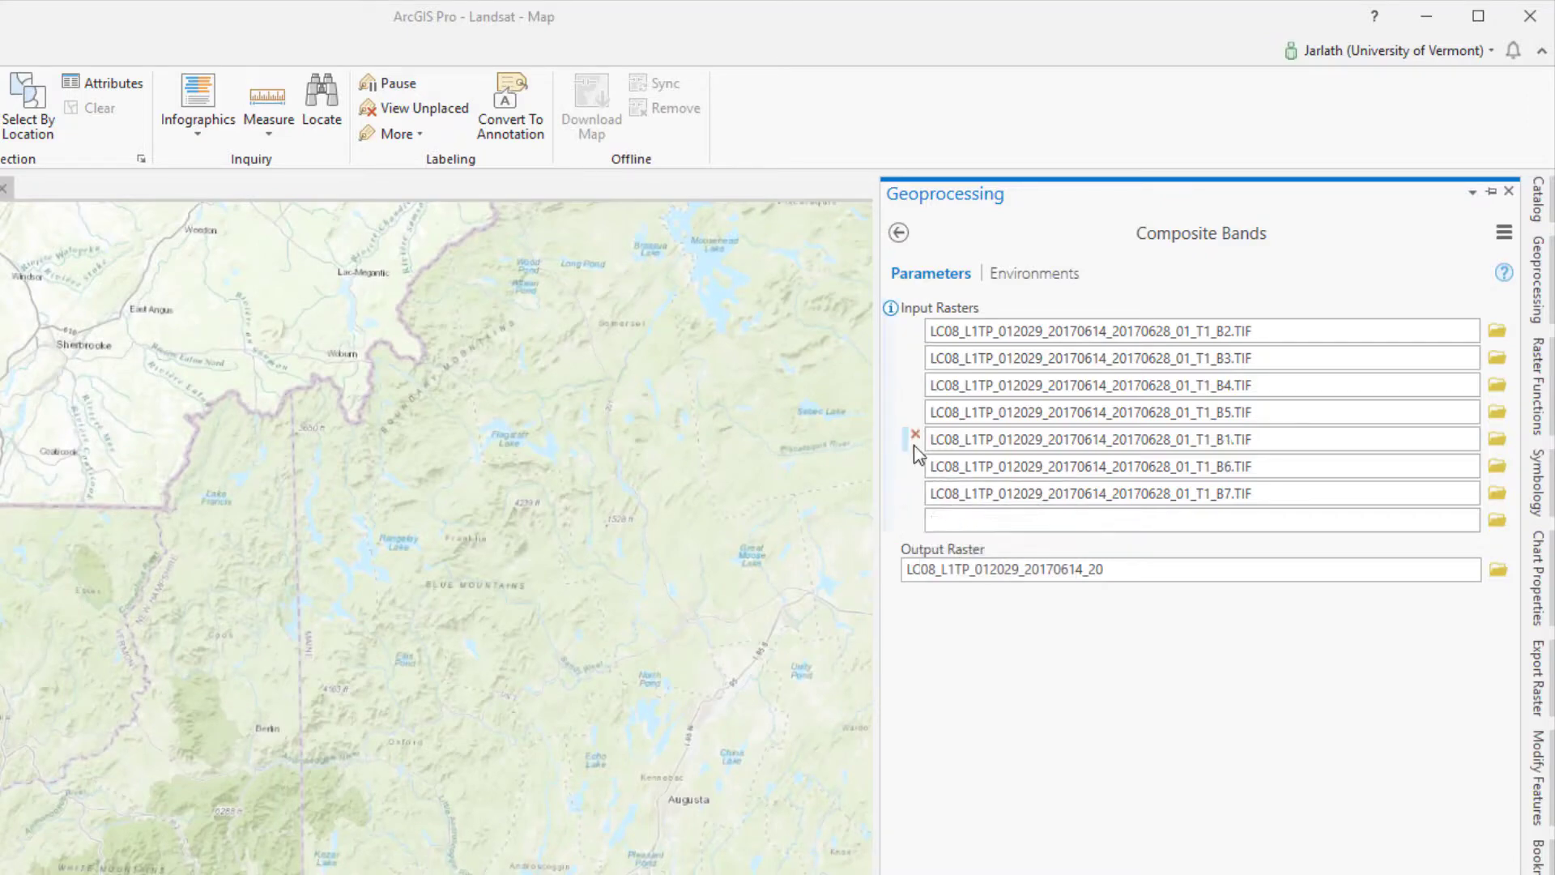
pyautogui.rightClick(913, 444)
pyautogui.click(960, 484)
pyautogui.rightClick(914, 417)
pyautogui.click(960, 458)
pyautogui.rightClick(913, 391)
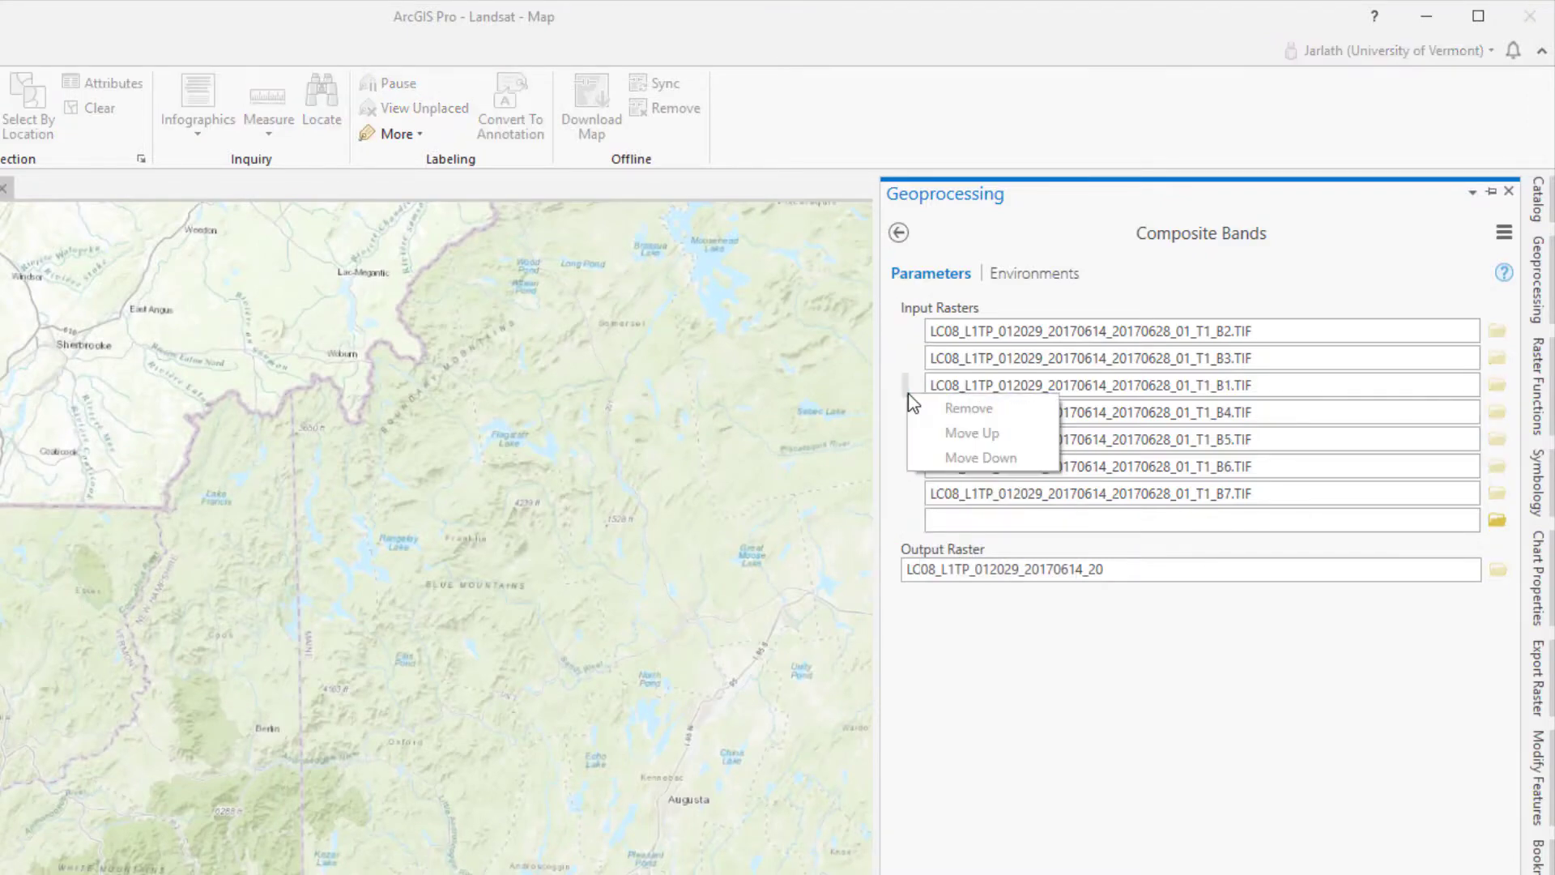
pyautogui.click(960, 430)
pyautogui.rightClick(914, 364)
pyautogui.click(960, 403)
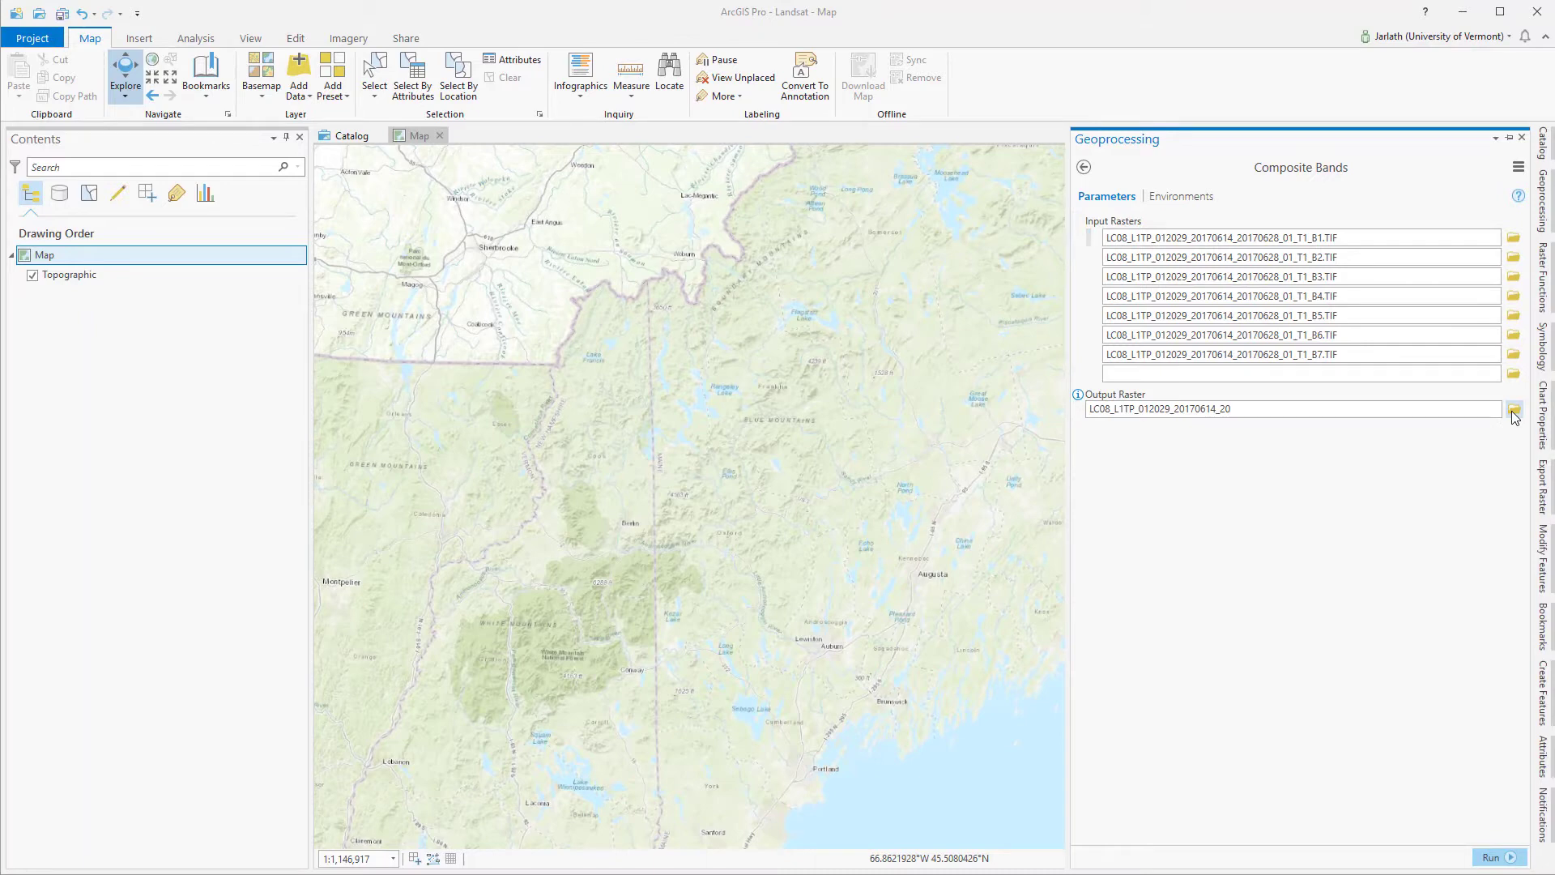
pyautogui.click(1513, 409)
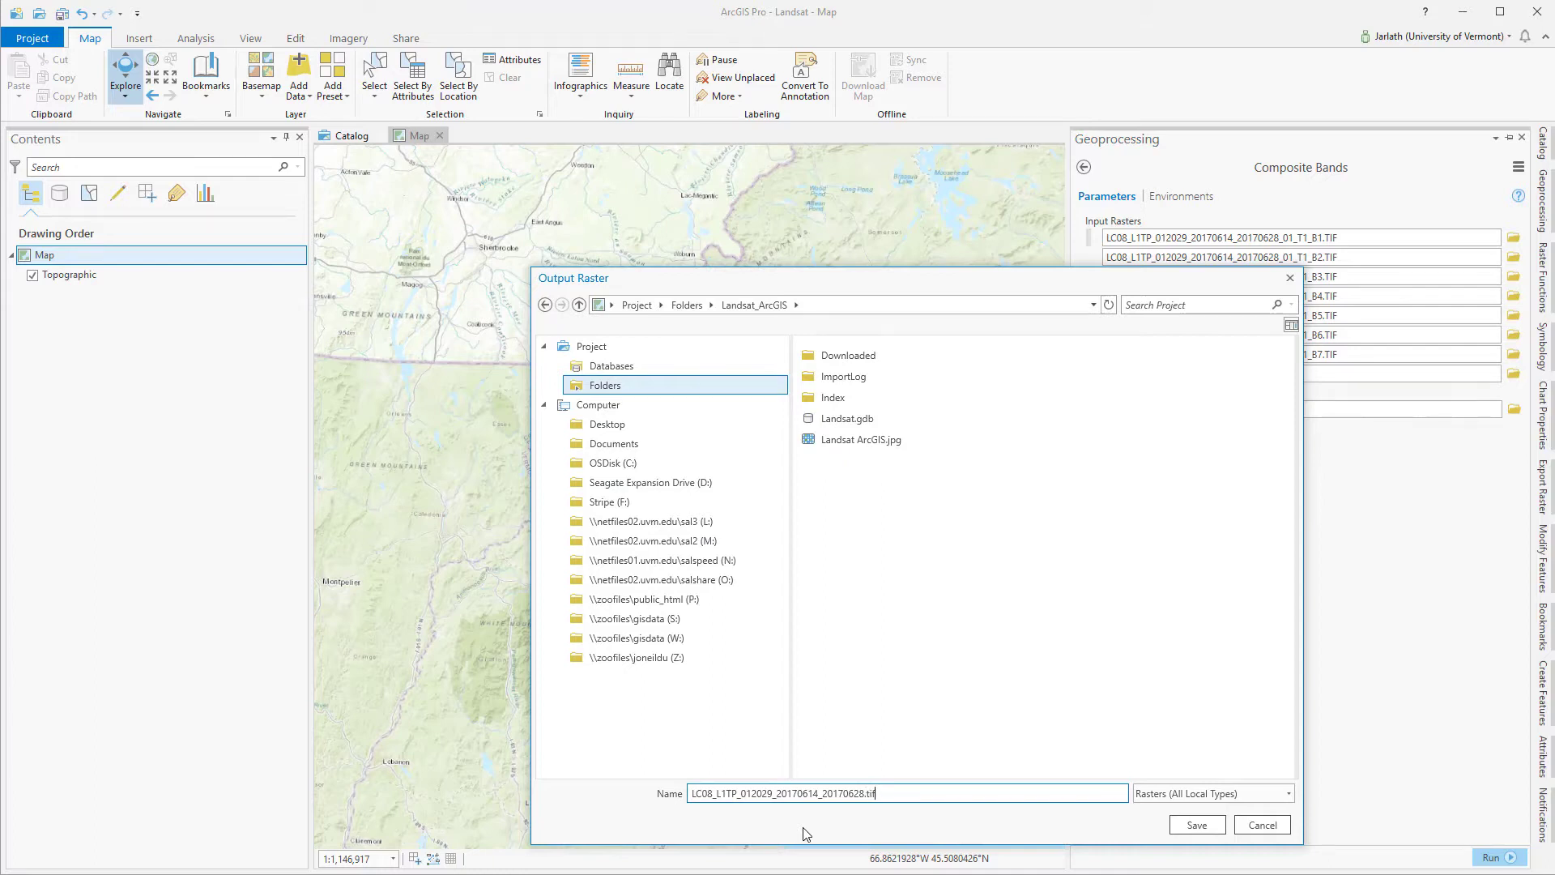
# - Save the output raster and run Composite Bands to build LC08_L1TP_012029_20170614_20170628.tif
pyautogui.click(1202, 826)
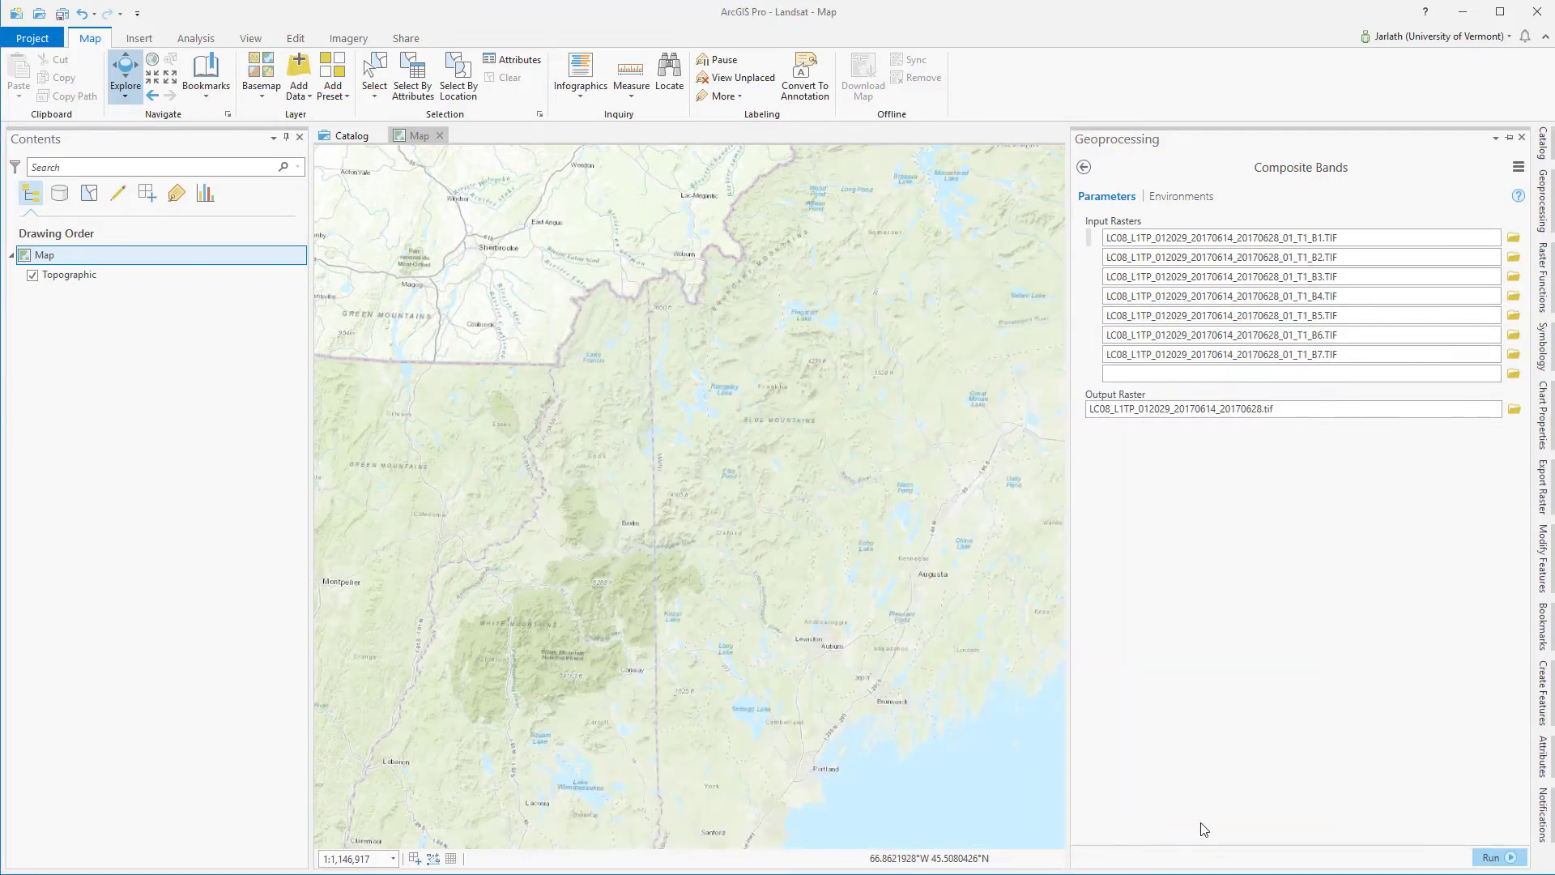
pyautogui.click(1488, 858)
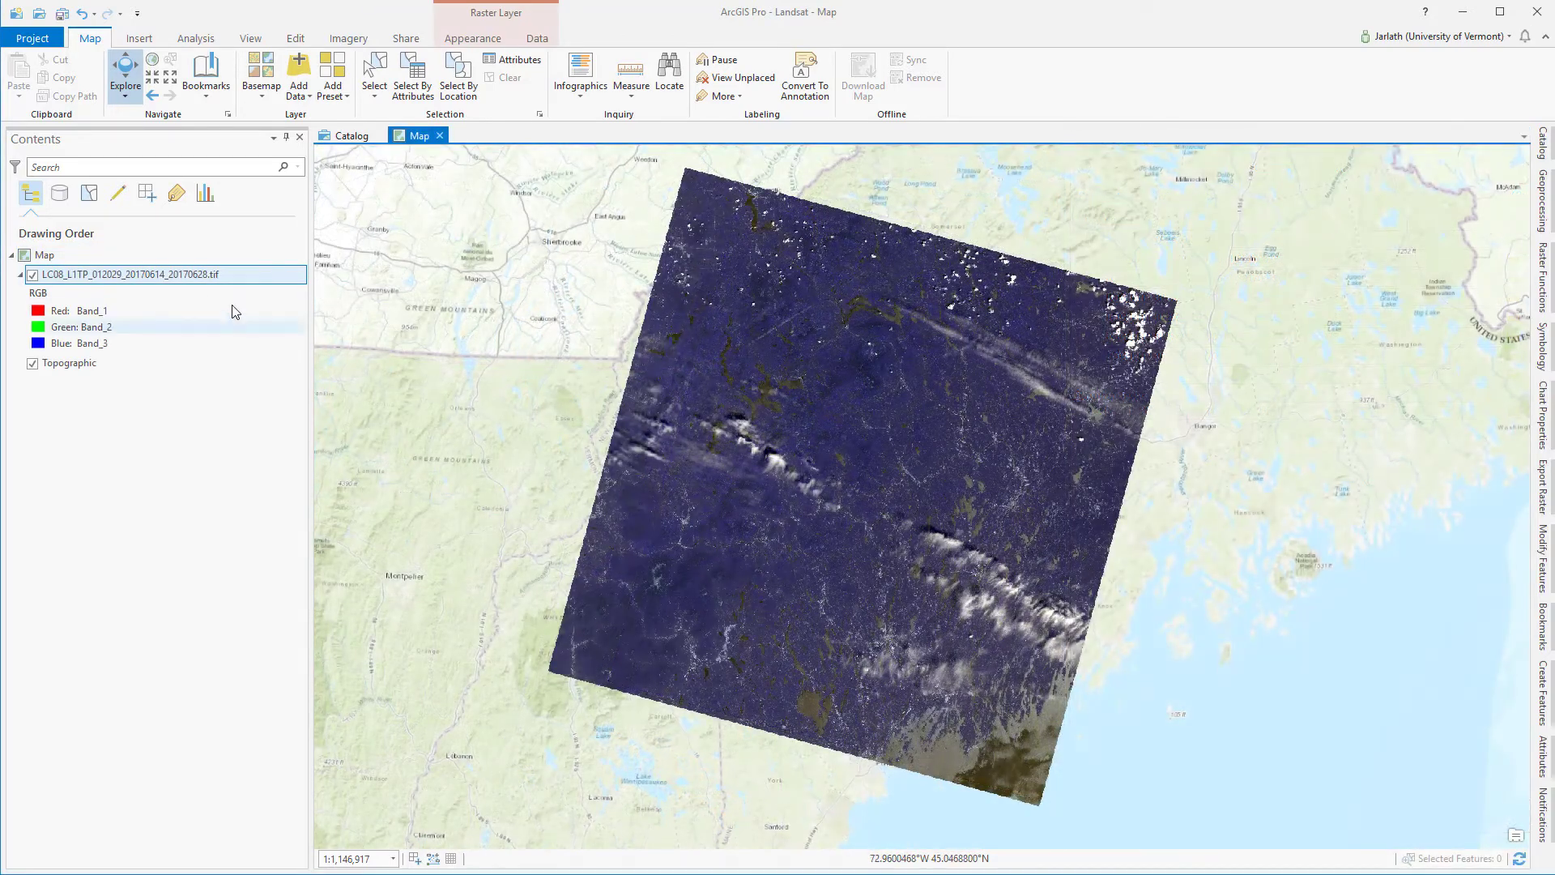
pyautogui.rightClick(194, 275)
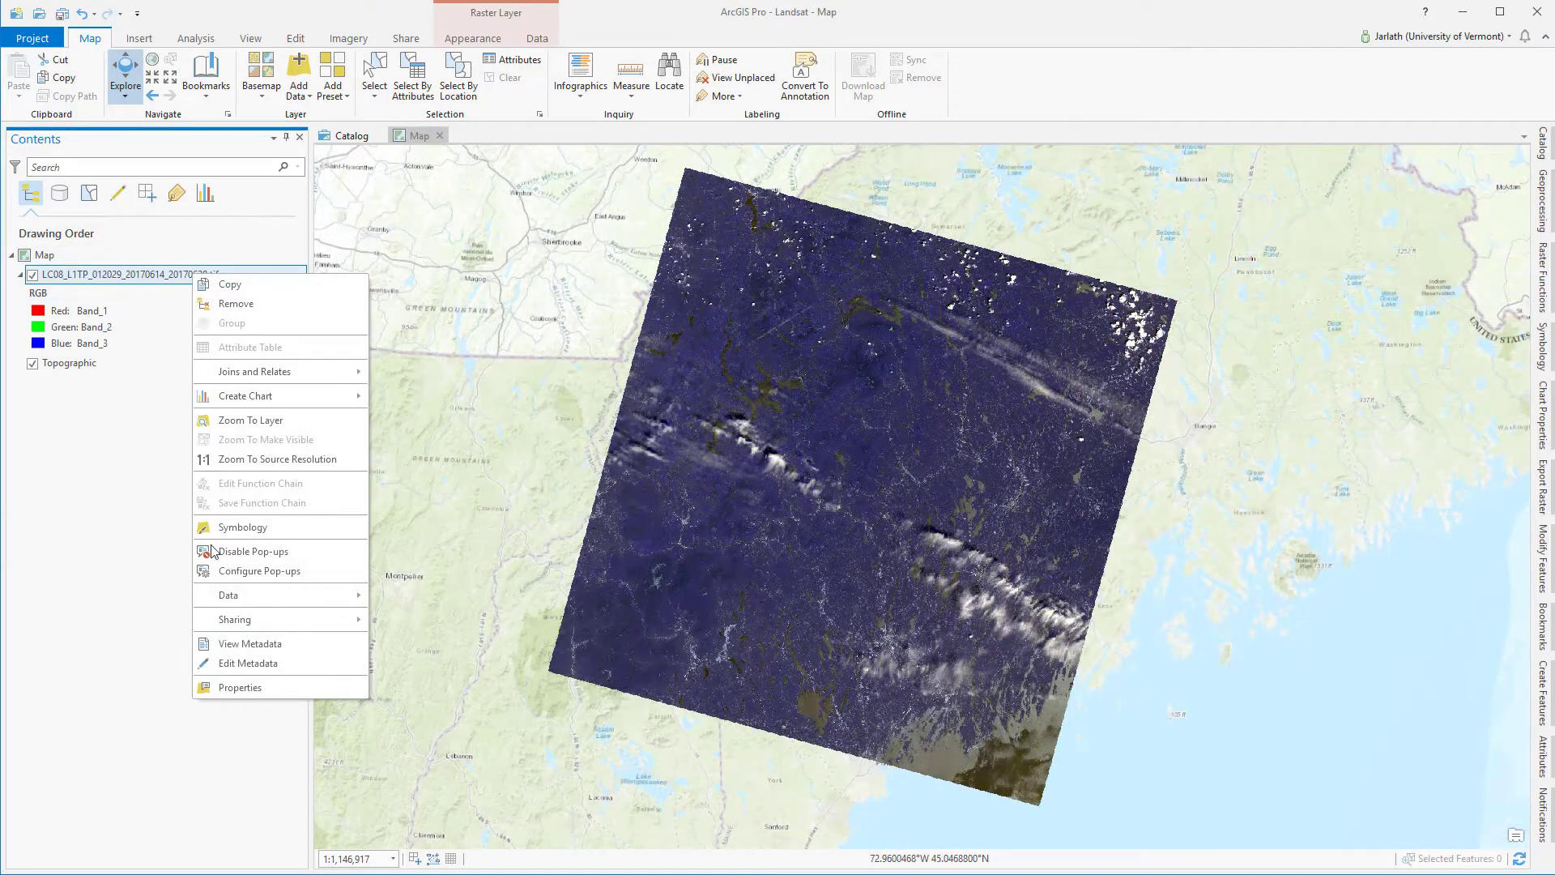
pyautogui.click(240, 687)
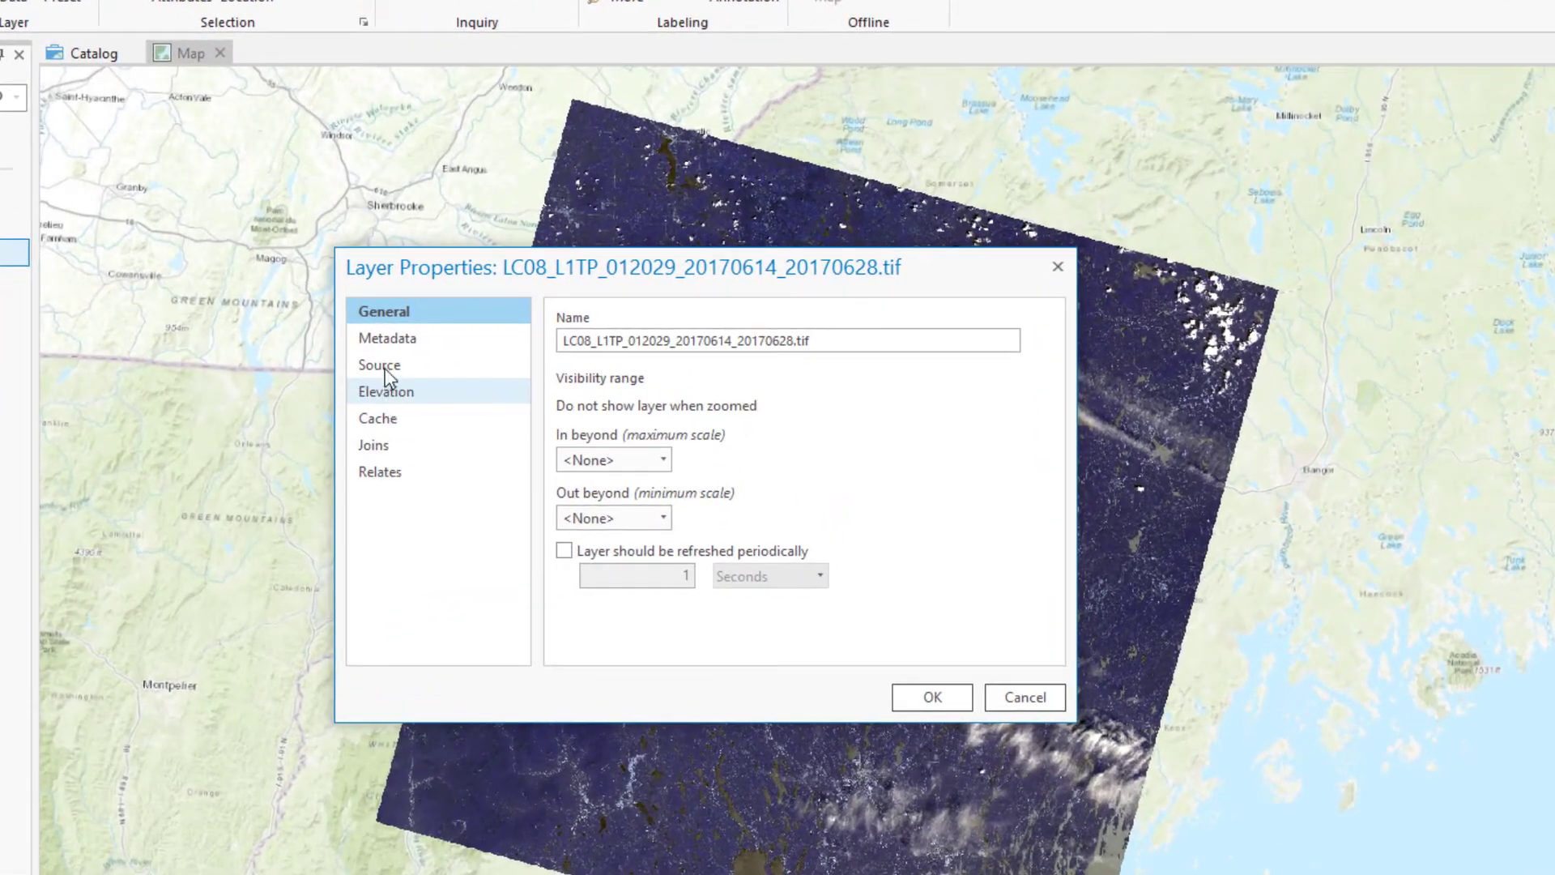
pyautogui.click(385, 366)
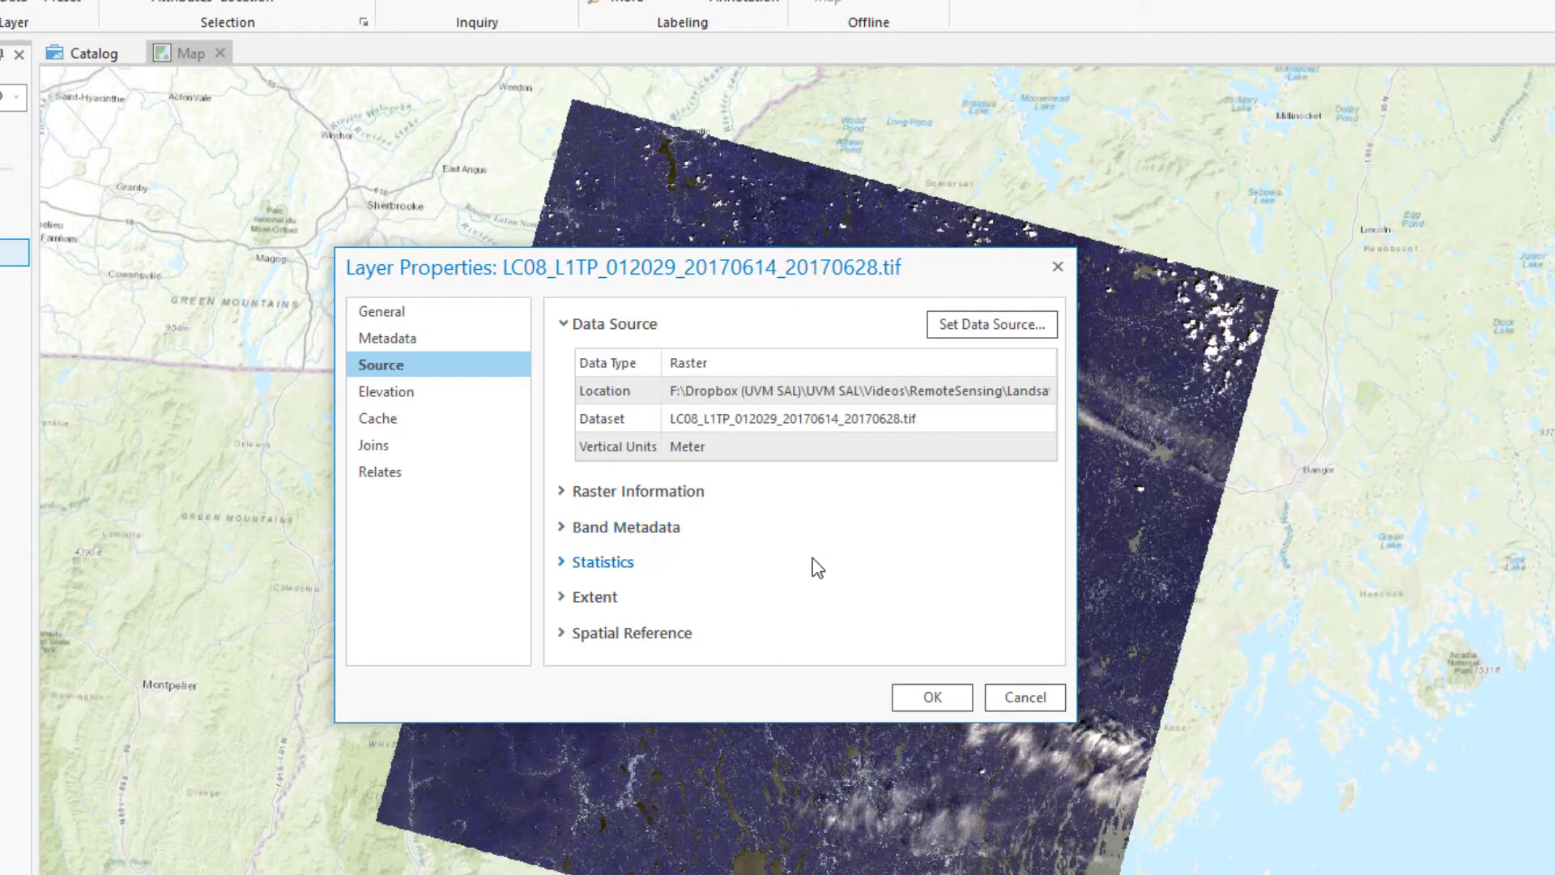
pyautogui.click(560, 491)
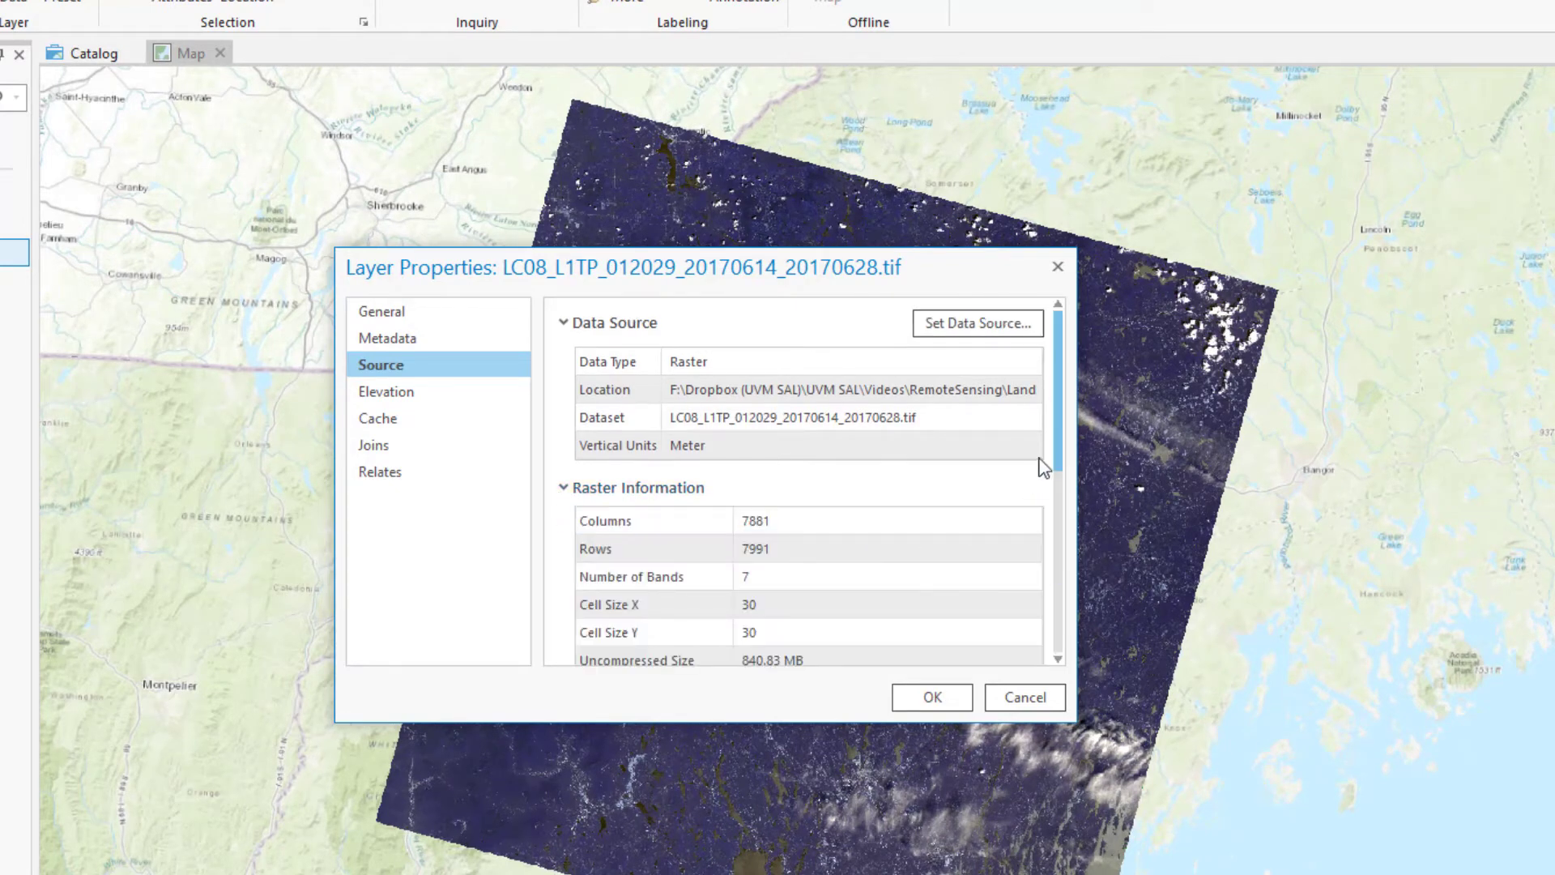
pyautogui.moveTo(1056, 429); pyautogui.dragTo(1046, 536)
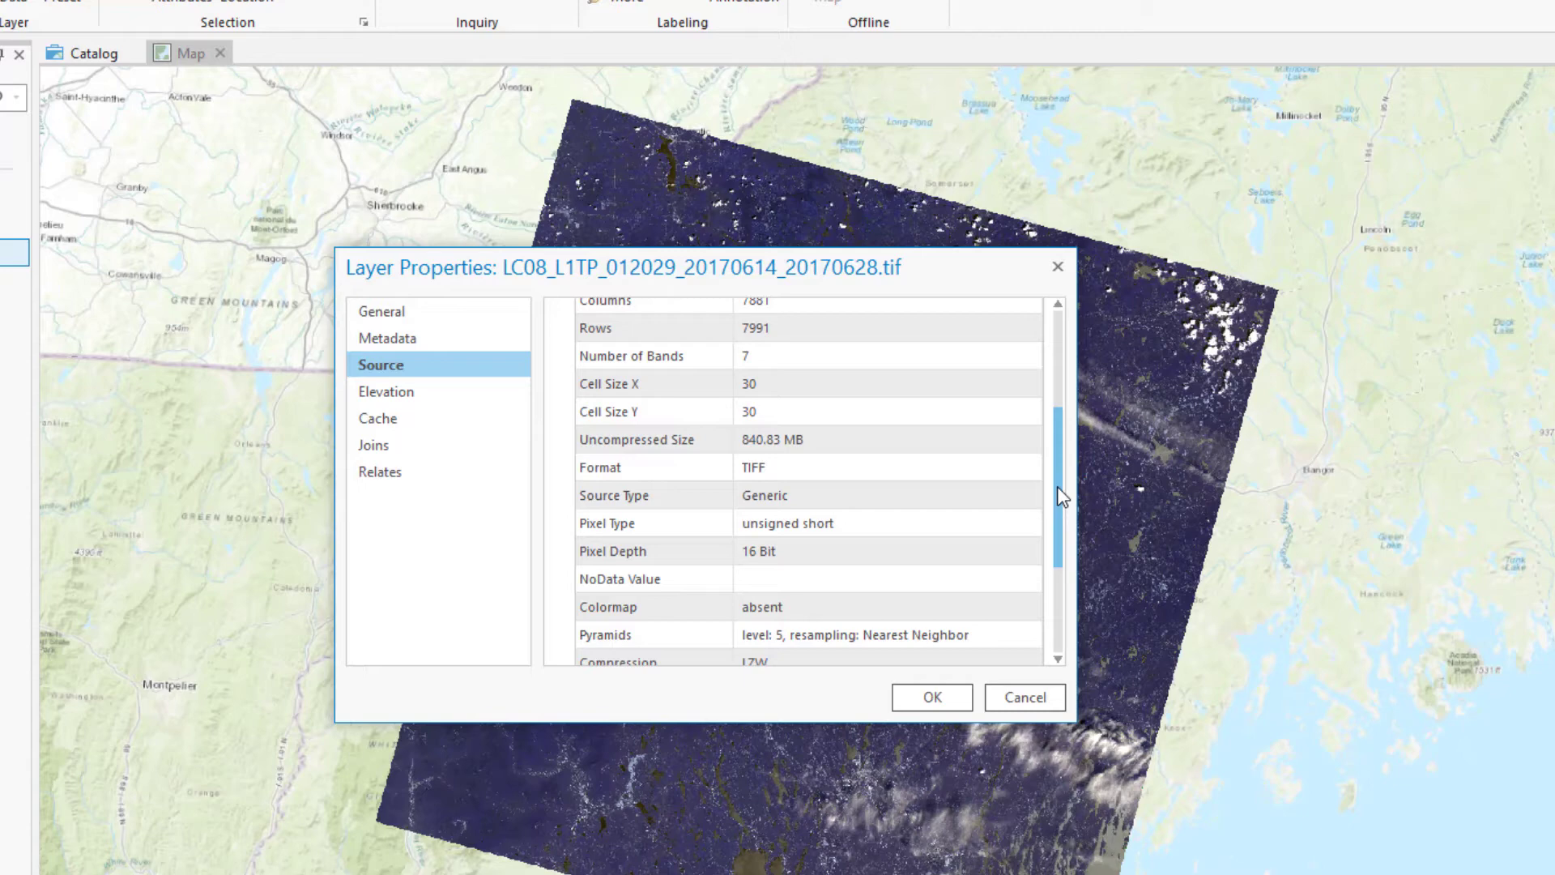
pyautogui.moveTo(1057, 488); pyautogui.dragTo(1053, 591)
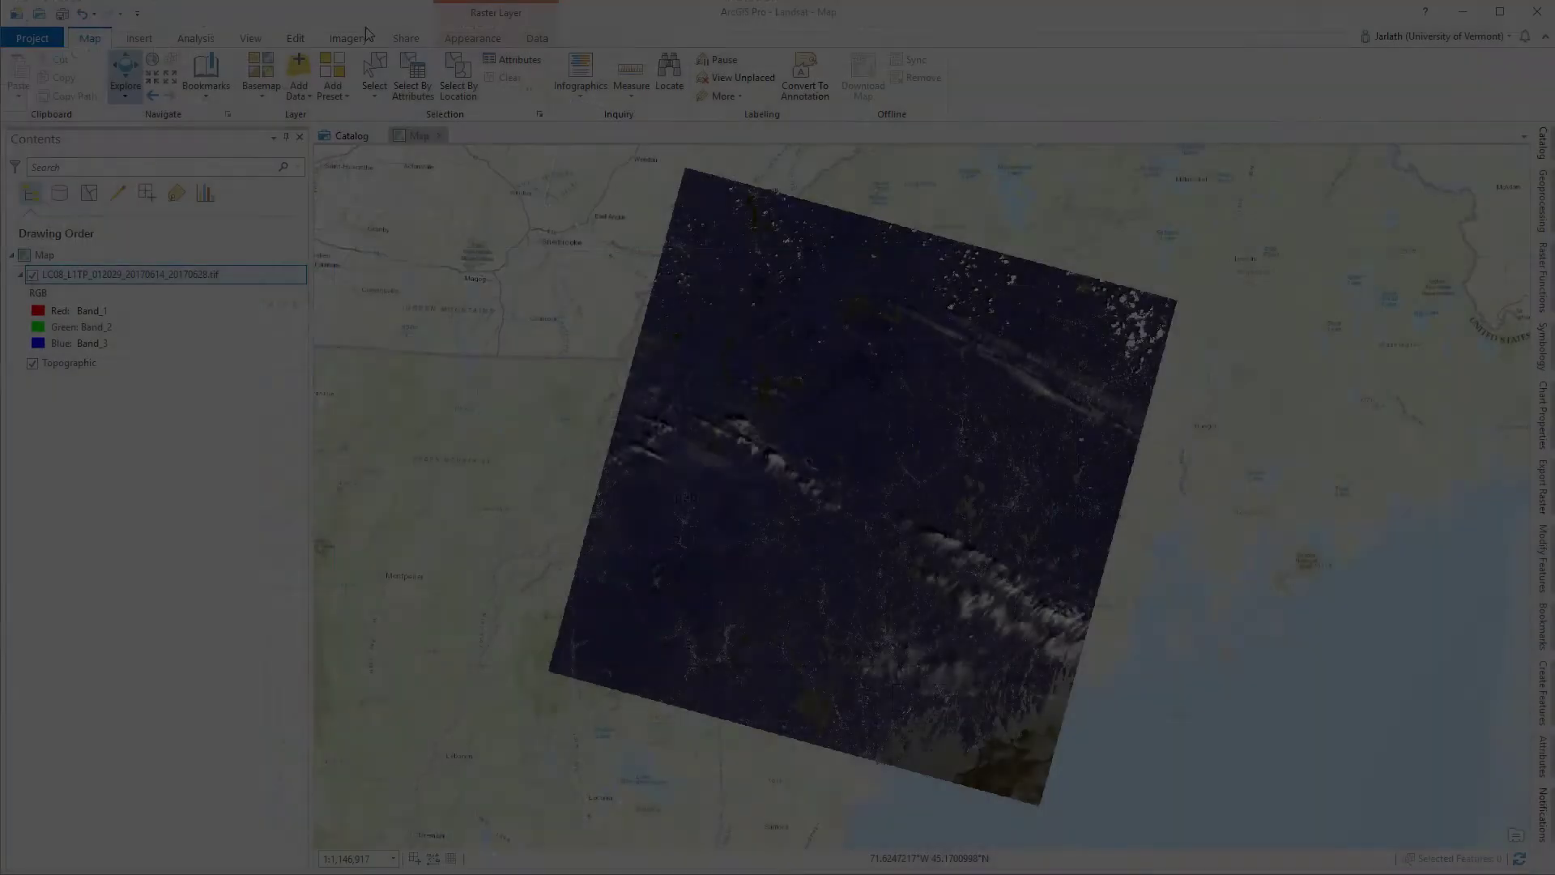
# - Apply the Color Infrared band combination to the composite raster
pyautogui.click(472, 38)
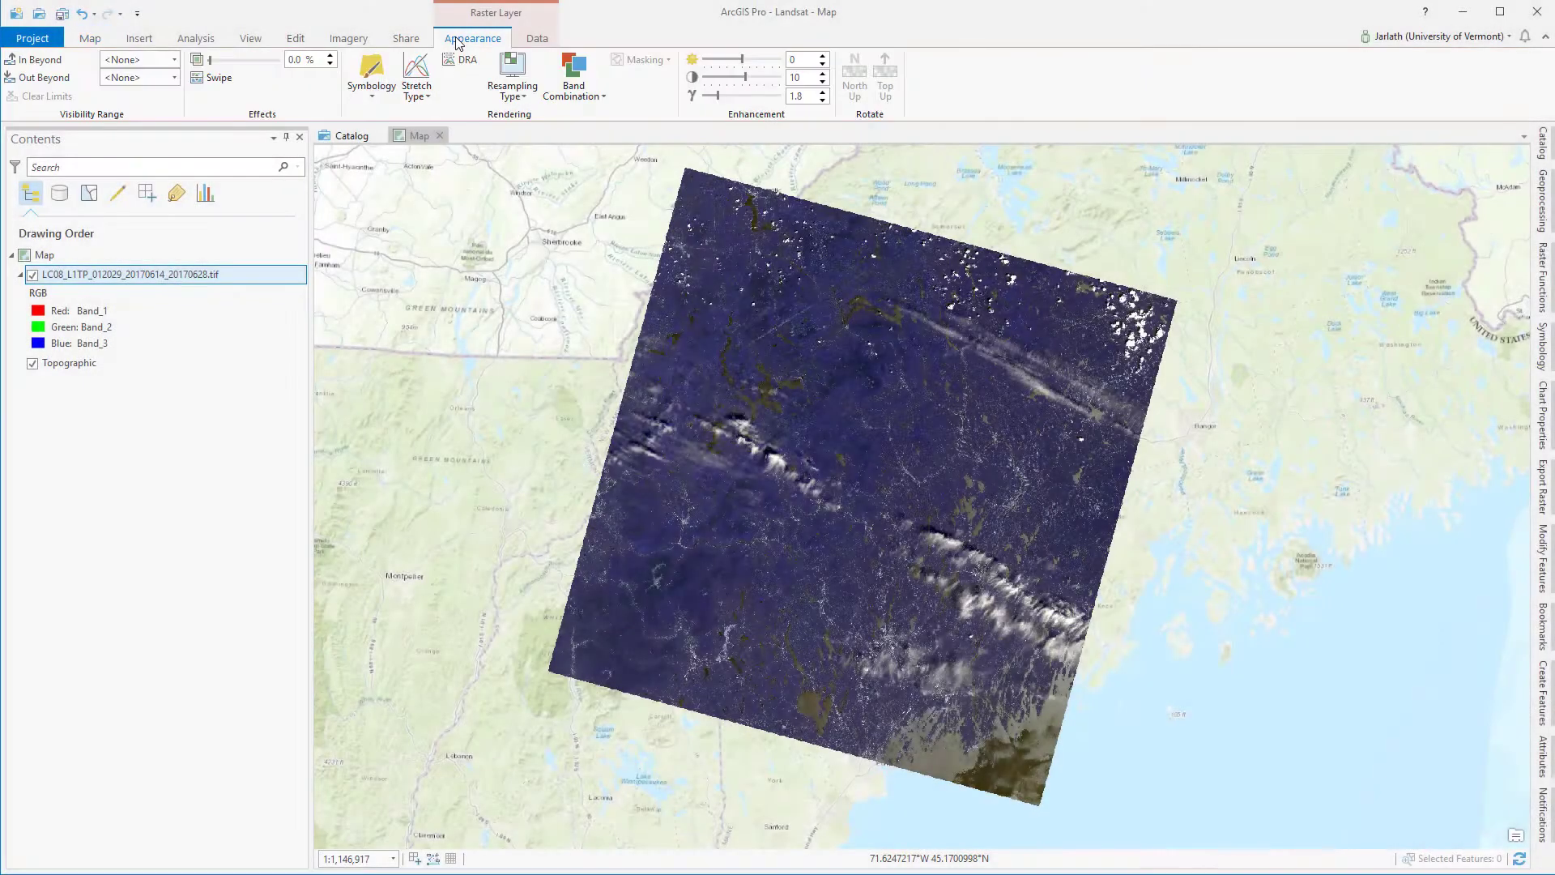
pyautogui.click(574, 81)
pyautogui.click(584, 127)
pyautogui.click(573, 81)
pyautogui.click(589, 166)
# - Add and apply a custom 3-2-1 band combination
pyautogui.click(575, 91)
pyautogui.click(579, 199)
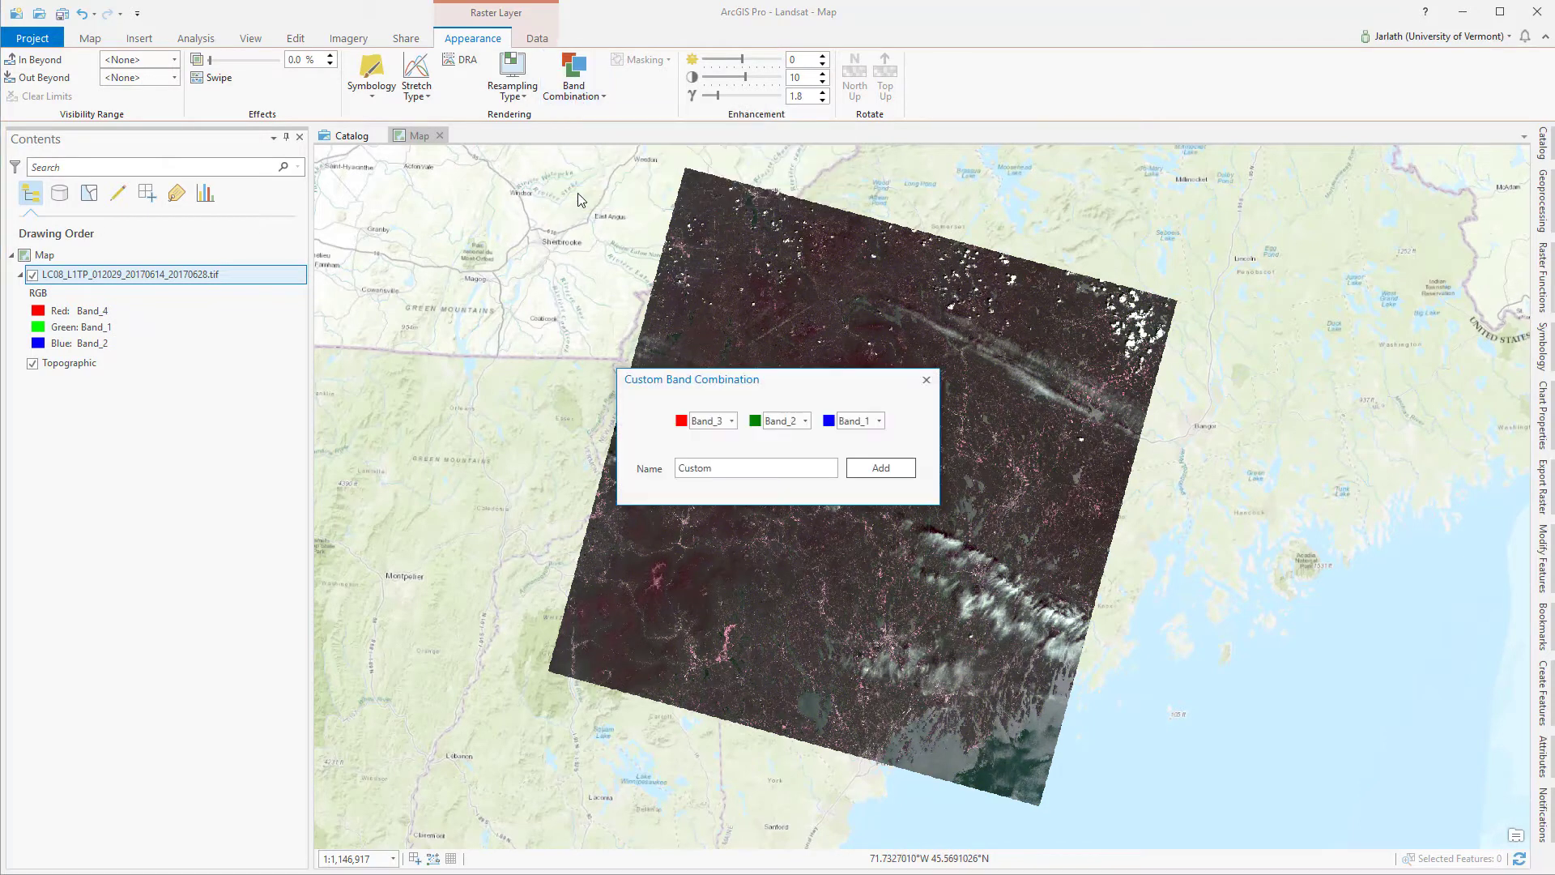
pyautogui.moveTo(730, 474); pyautogui.dragTo(678, 474)
pyautogui.write('3-2-1')
pyautogui.click(880, 467)
# - Add and apply a custom 4-3-2 combination: Band_4, Band_3, Band_2 as RGB
pyautogui.click(573, 85)
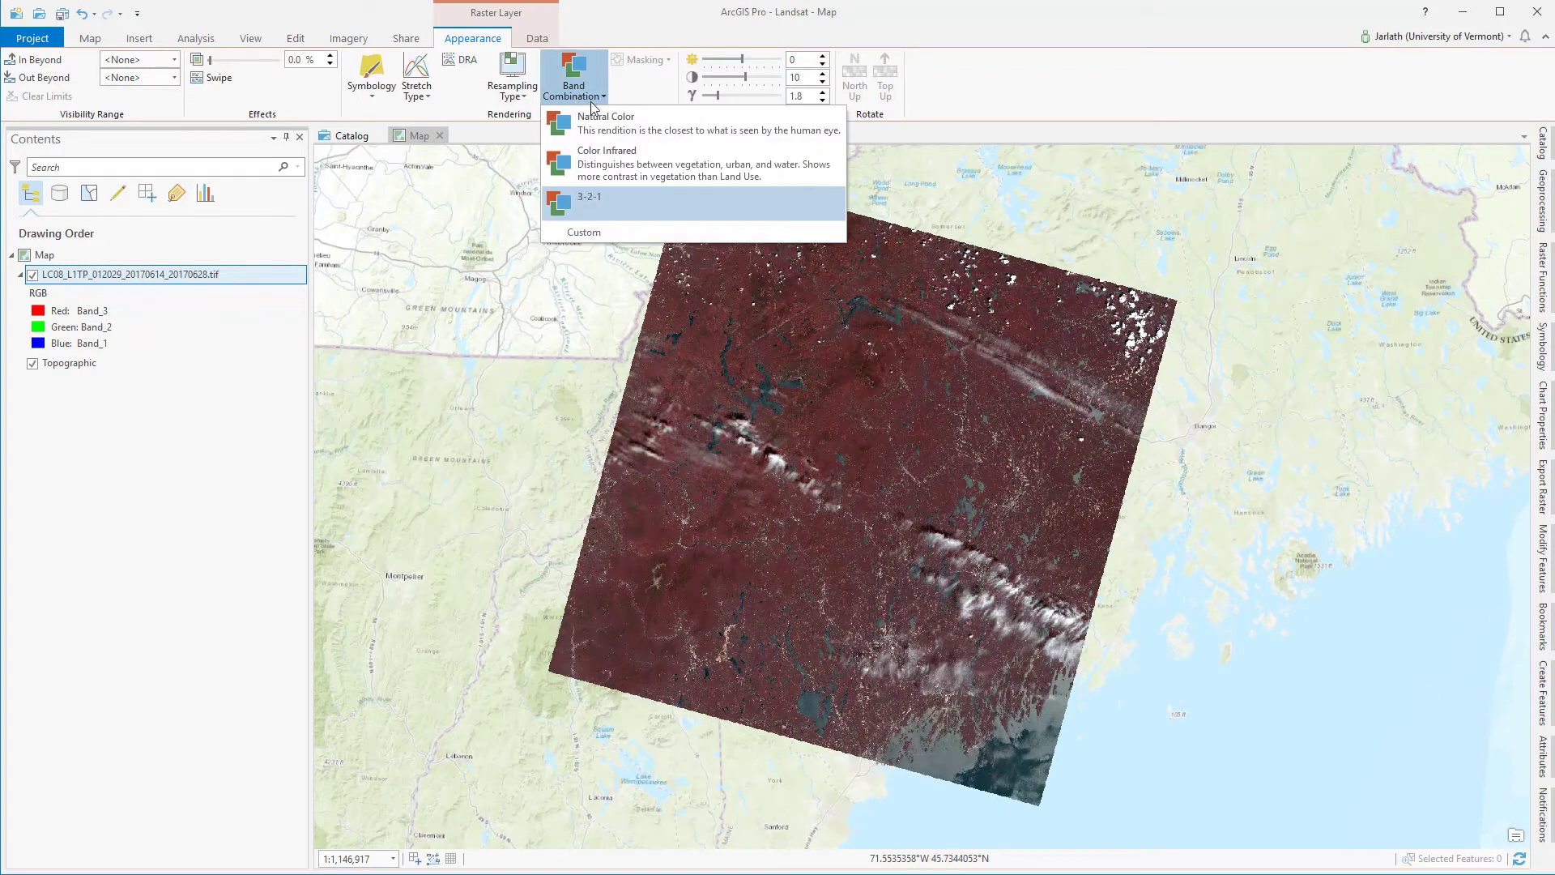
pyautogui.click(592, 235)
pyautogui.moveTo(717, 470); pyautogui.dragTo(662, 470)
pyautogui.write('4-3-2')
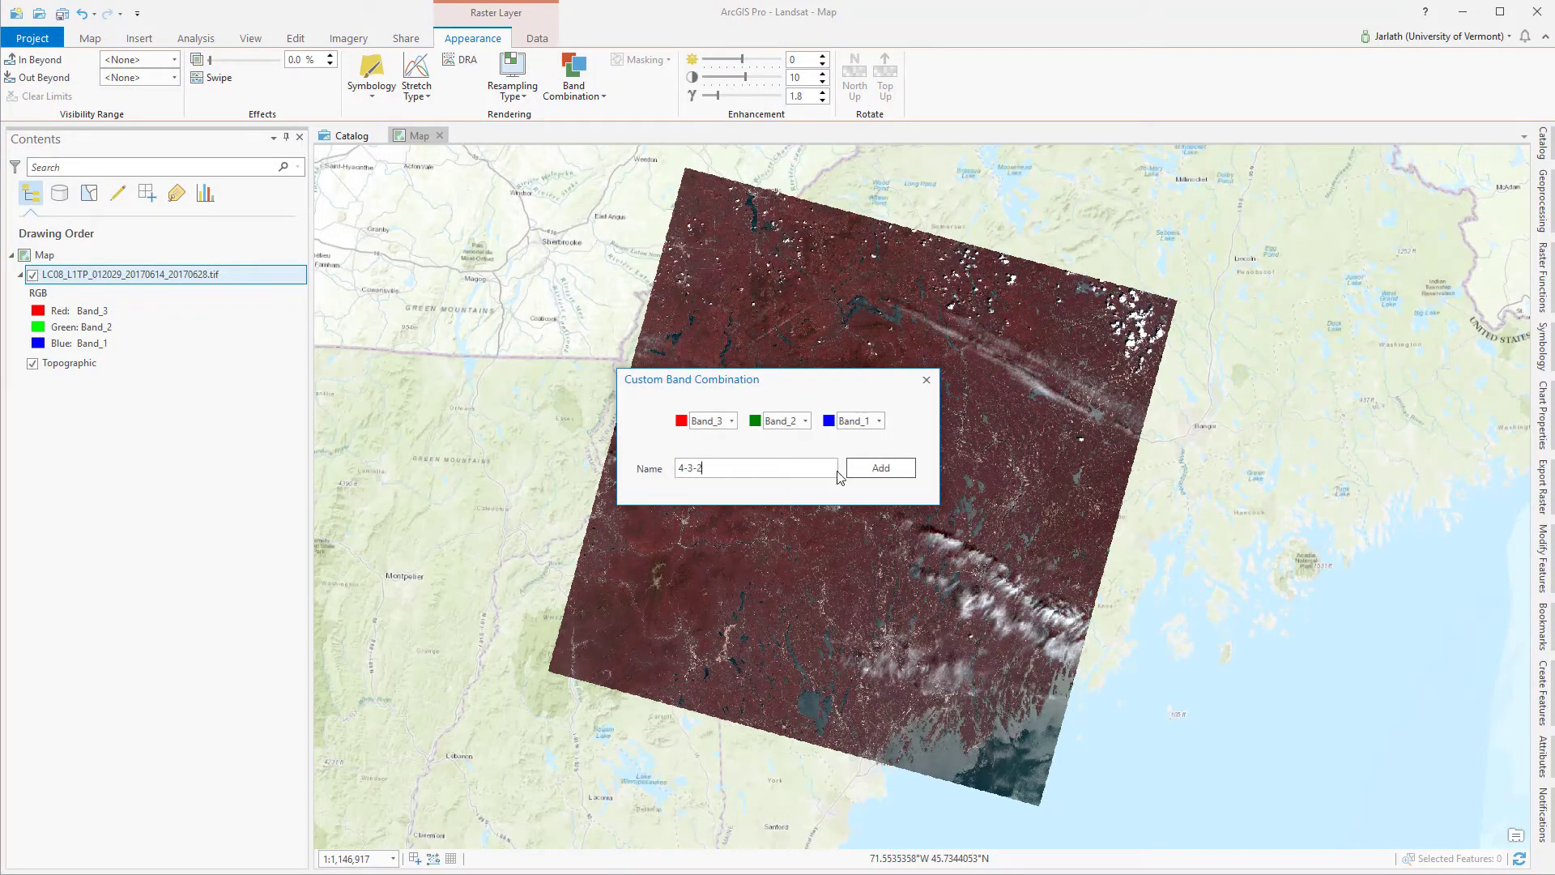
pyautogui.click(731, 422)
pyautogui.click(710, 487)
pyautogui.click(805, 420)
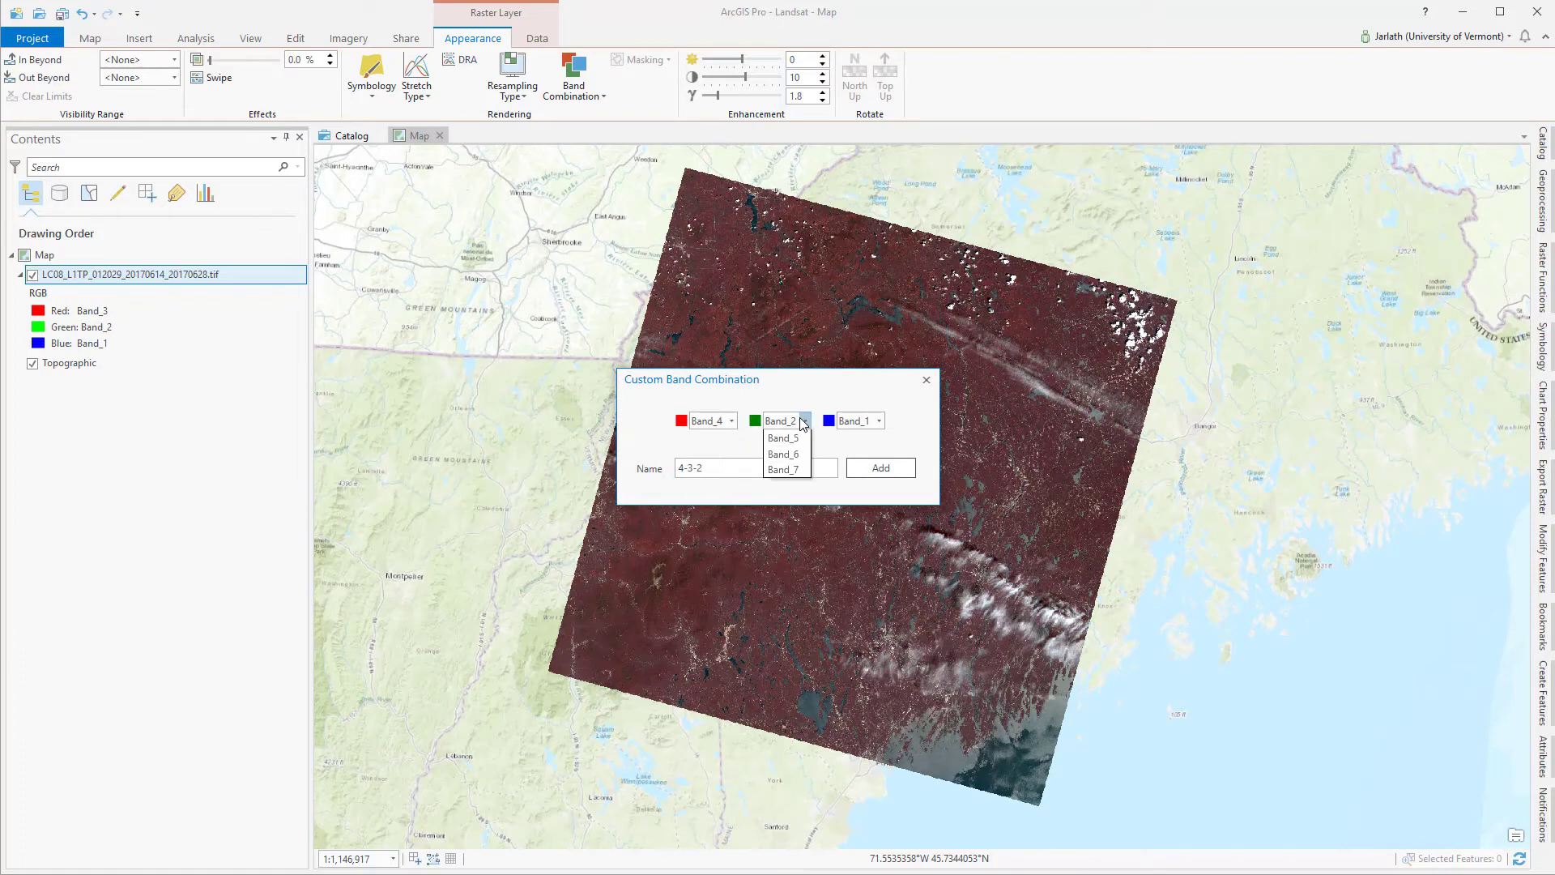
pyautogui.click(781, 471)
pyautogui.click(878, 420)
pyautogui.click(854, 458)
pyautogui.click(880, 467)
# - Add and apply a custom 5-4-3 combination: Band_5, Band_4, Band_3 as RGB
pyautogui.click(574, 85)
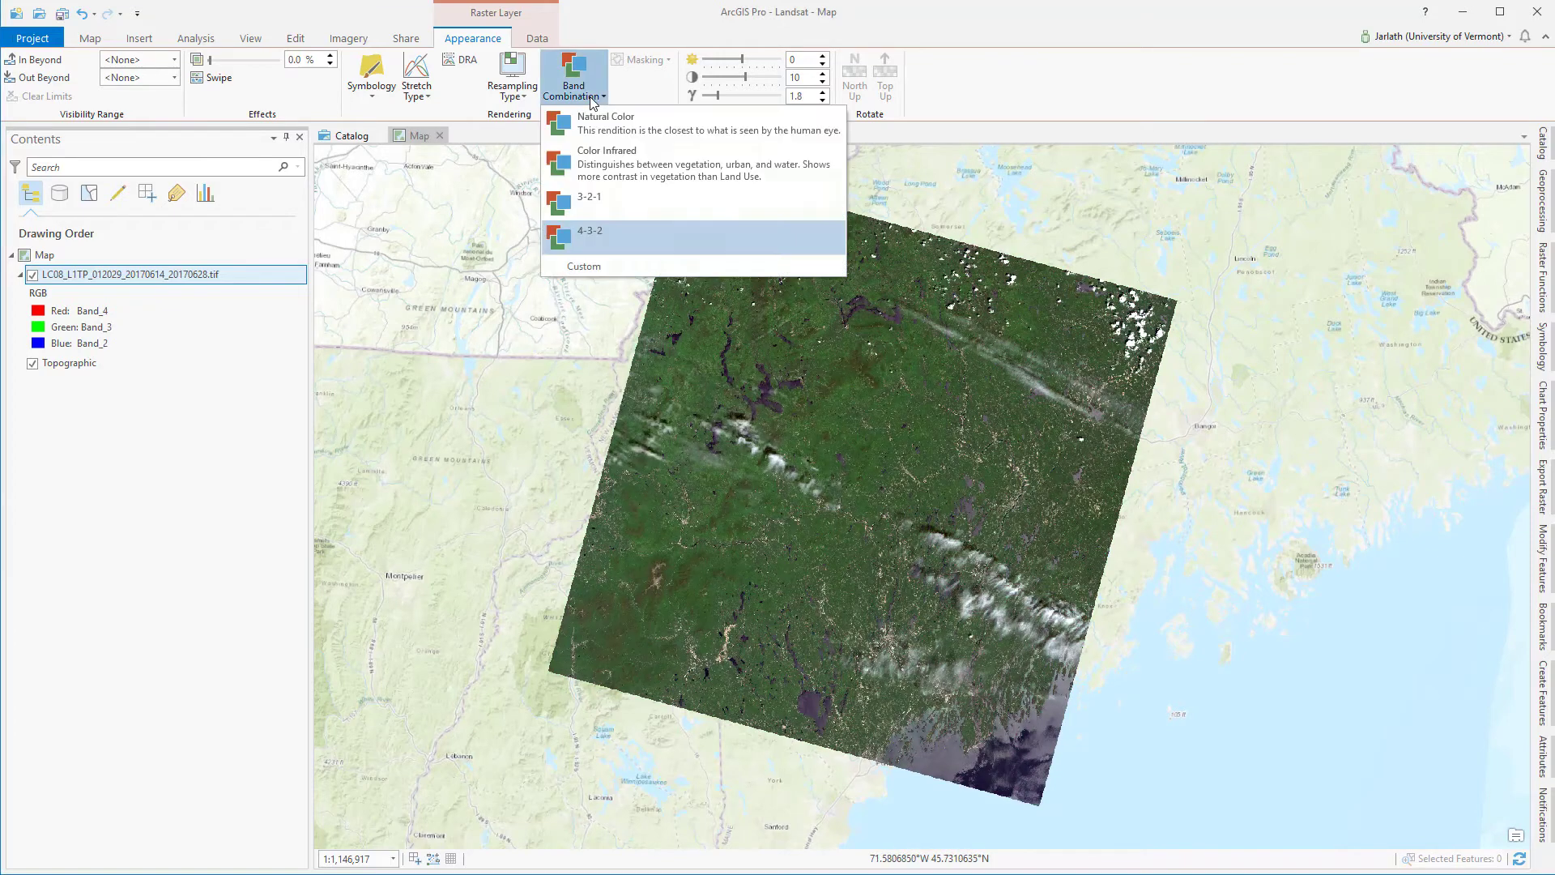
pyautogui.click(584, 267)
pyautogui.click(731, 420)
pyautogui.click(710, 502)
pyautogui.click(805, 420)
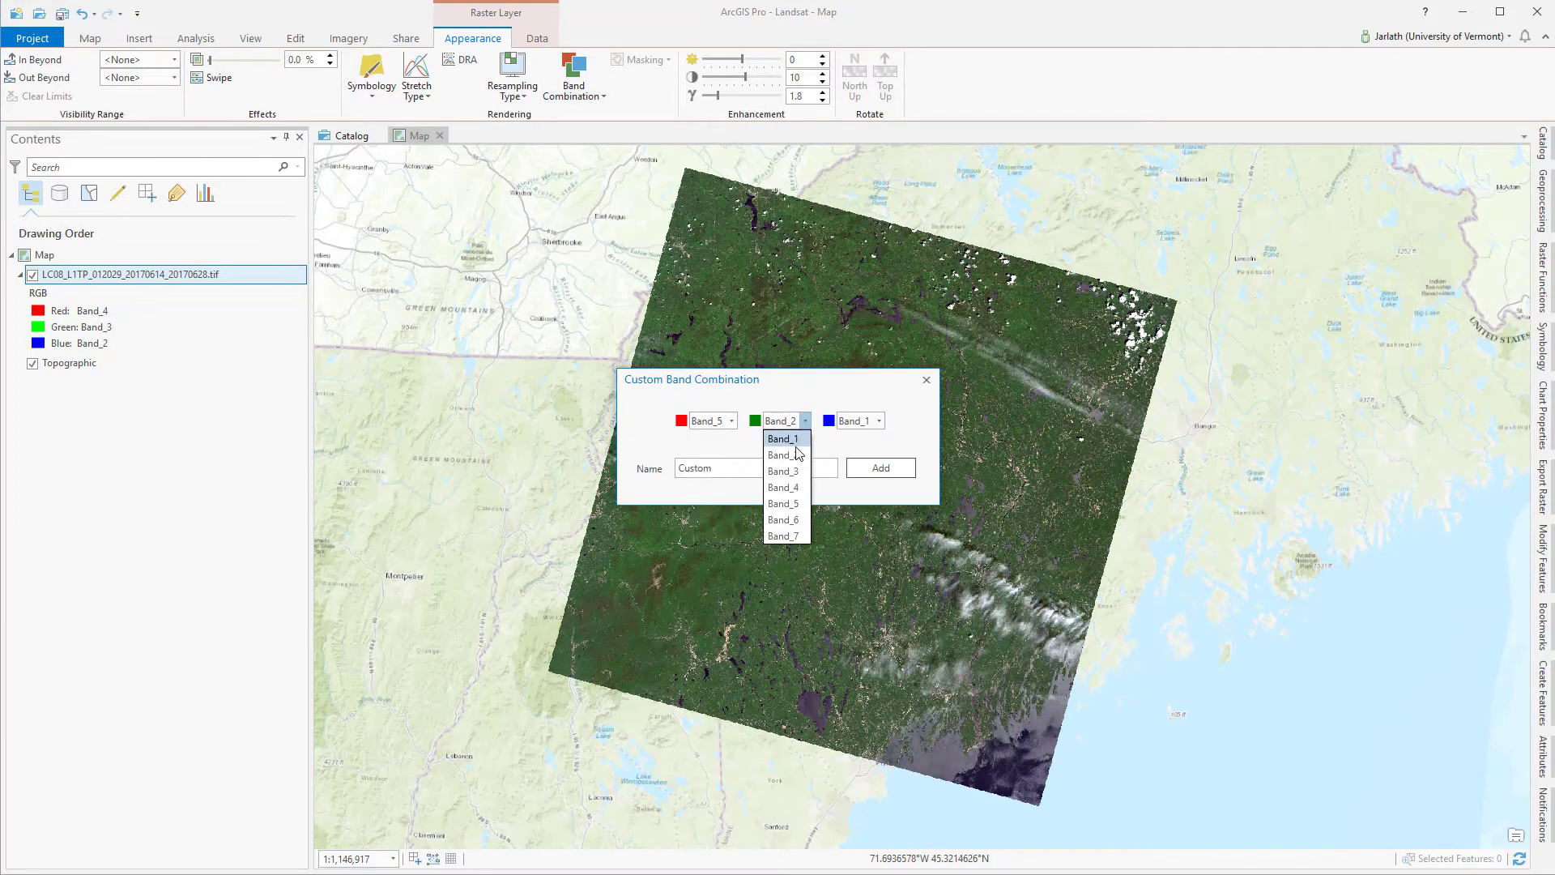
pyautogui.click(782, 486)
pyautogui.click(879, 421)
pyautogui.click(858, 473)
pyautogui.moveTo(729, 468); pyautogui.dragTo(660, 468)
pyautogui.write('5-4-3')
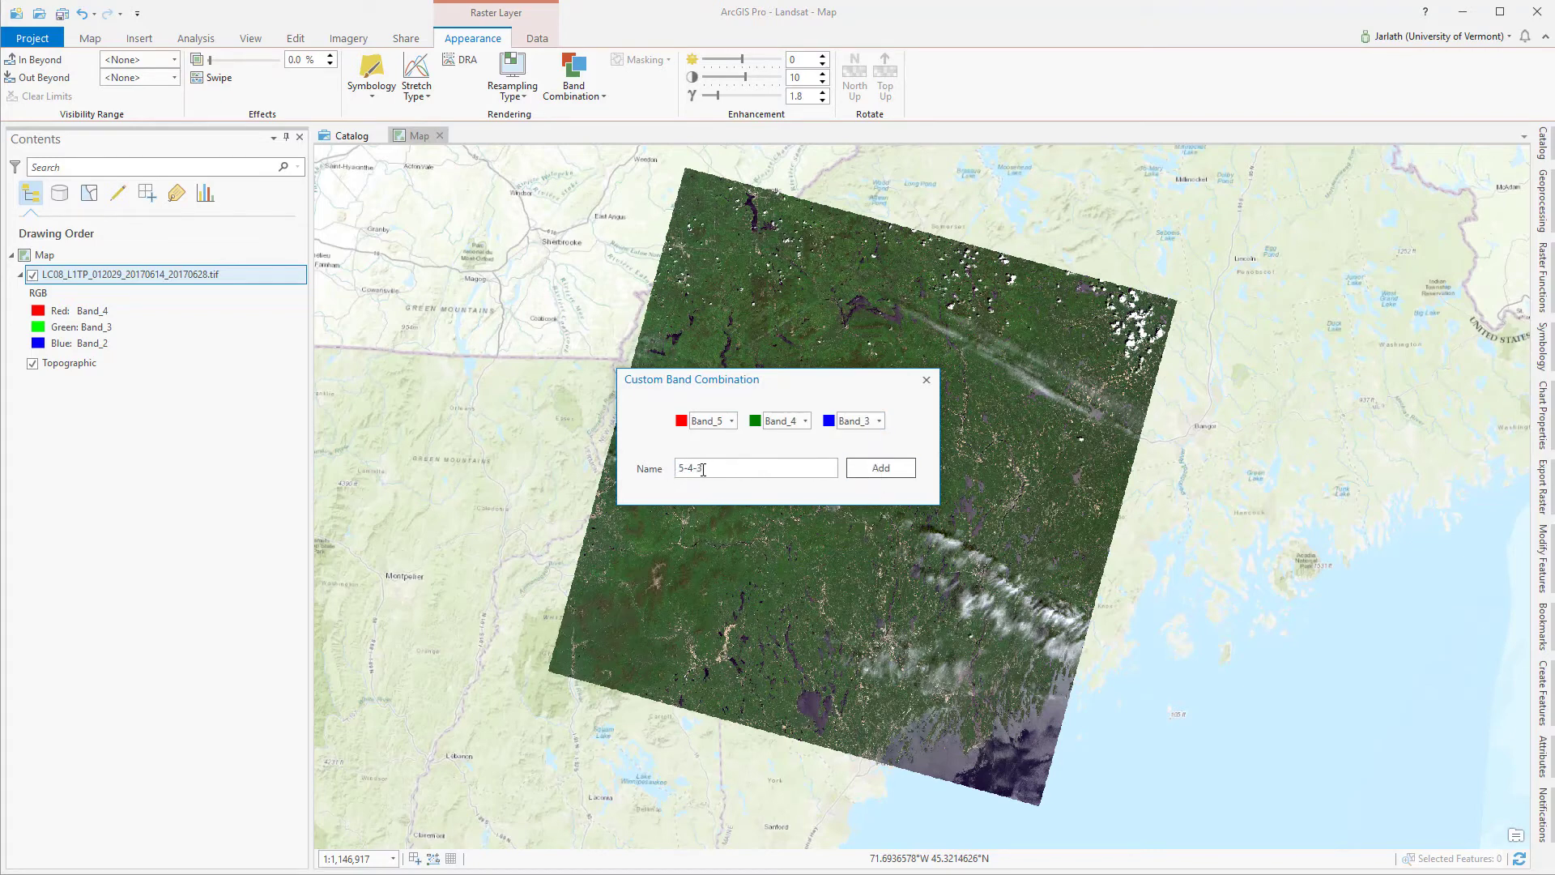
pyautogui.click(880, 468)
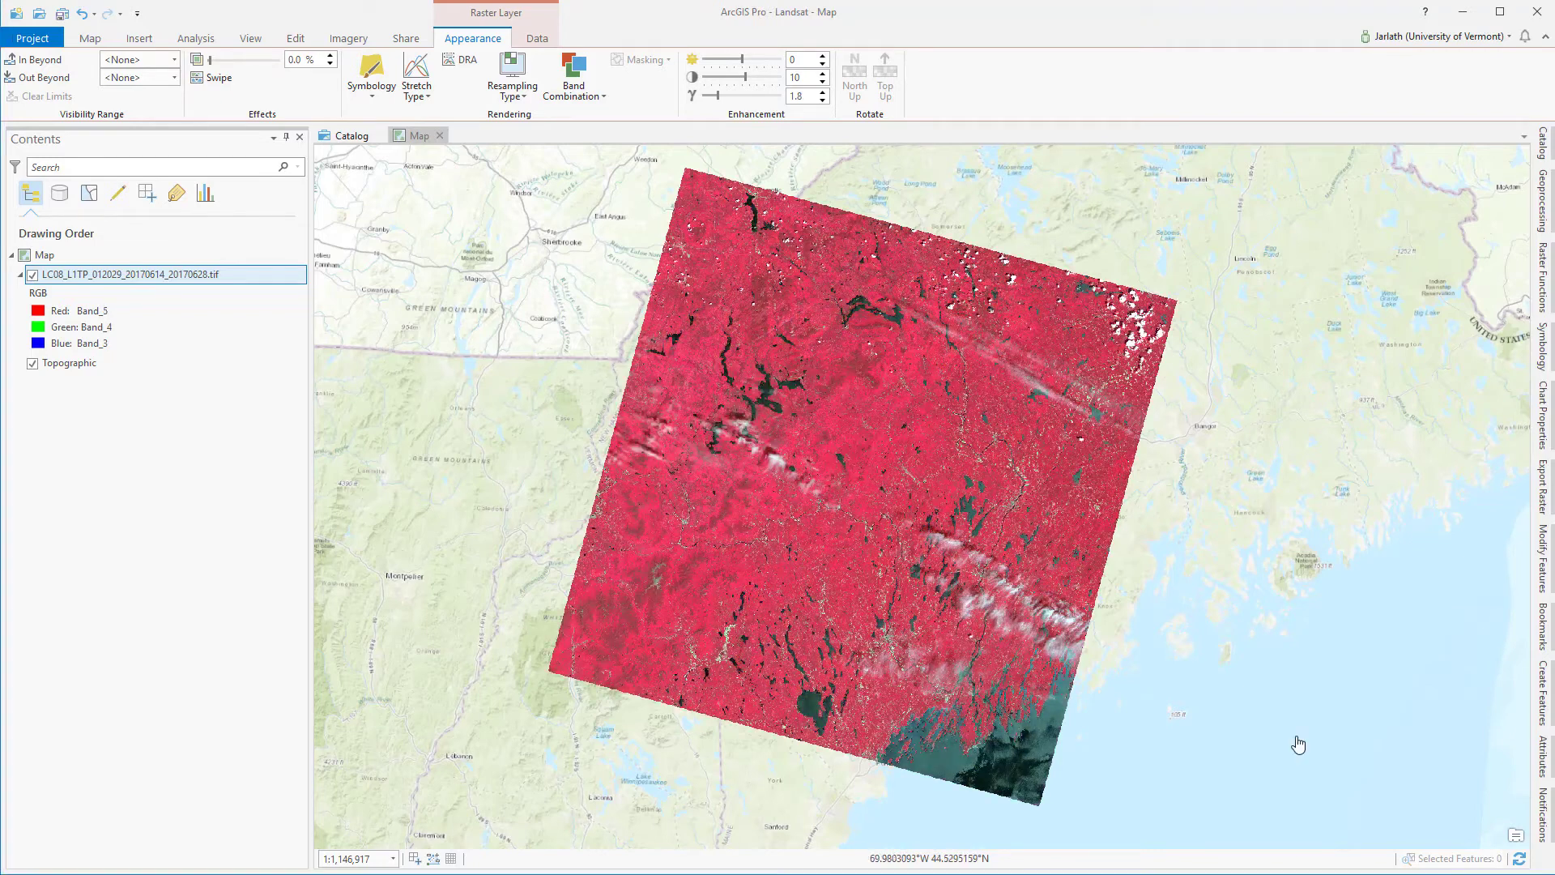
# - Add and apply a custom 6-5-2 combination: Band_6, Band_5, Band_2 as RGB
pyautogui.click(594, 96)
pyautogui.click(583, 300)
pyautogui.click(731, 420)
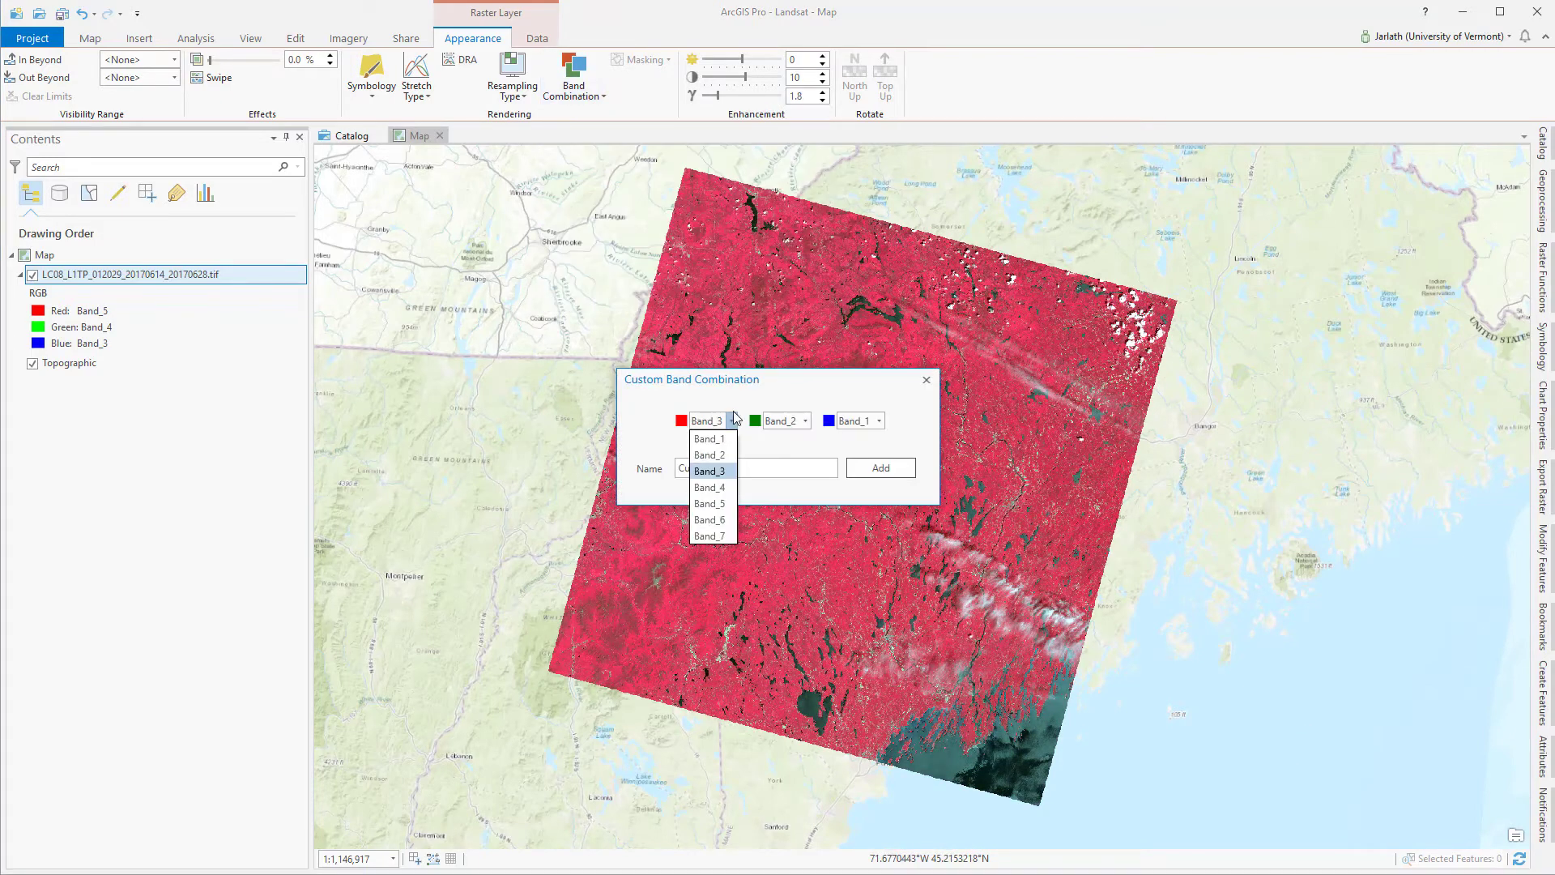
pyautogui.click(710, 517)
pyautogui.click(802, 420)
pyautogui.click(782, 507)
pyautogui.click(878, 420)
pyautogui.click(859, 456)
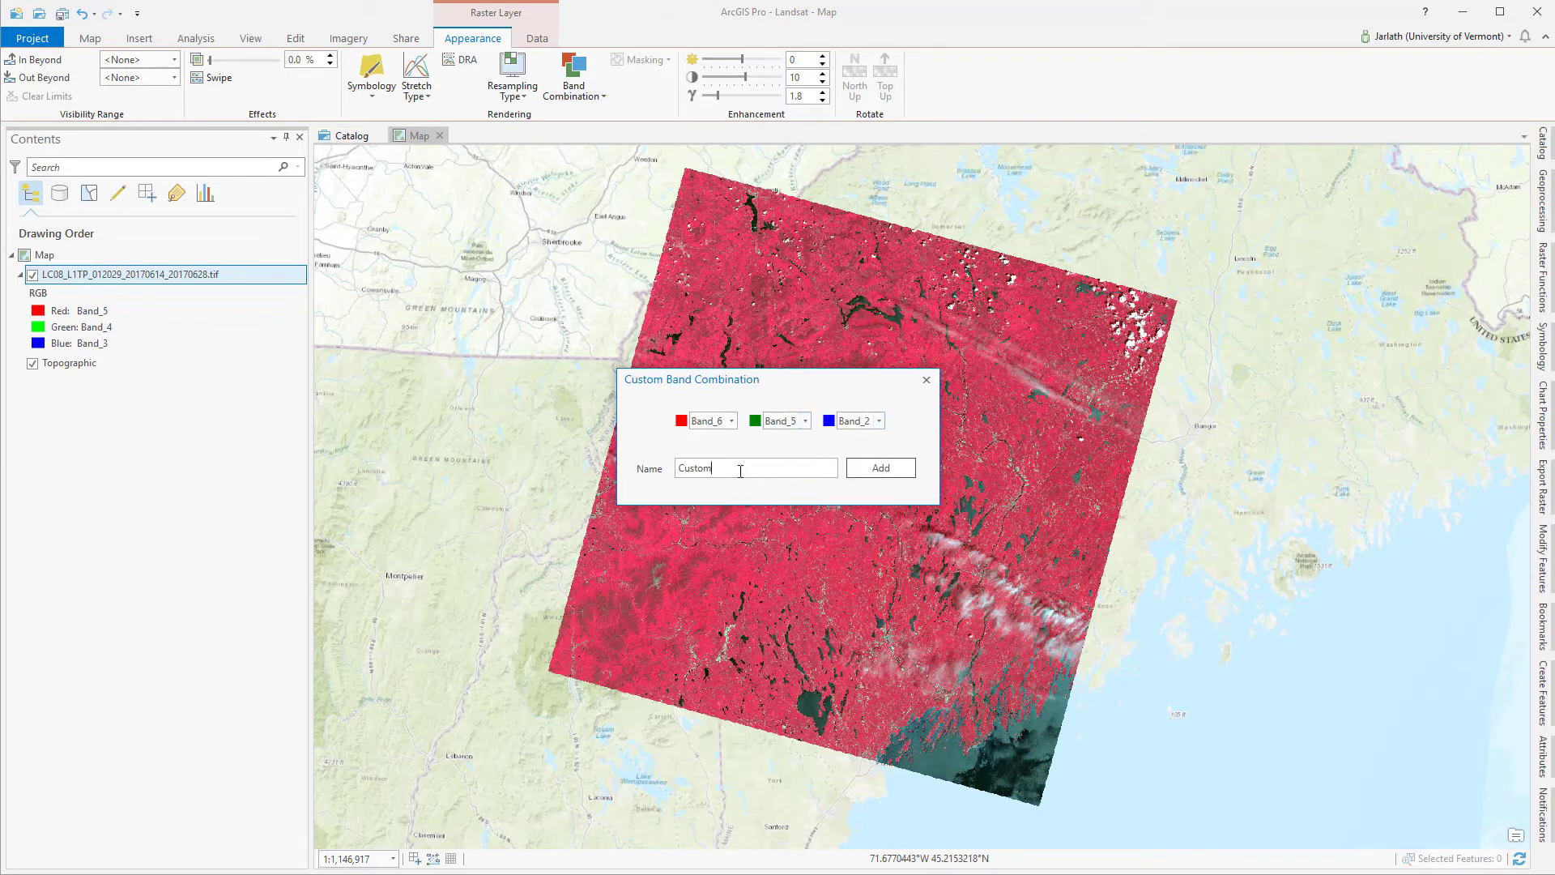
pyautogui.moveTo(769, 469); pyautogui.dragTo(656, 470)
pyautogui.write('6-5-2')
pyautogui.click(881, 468)
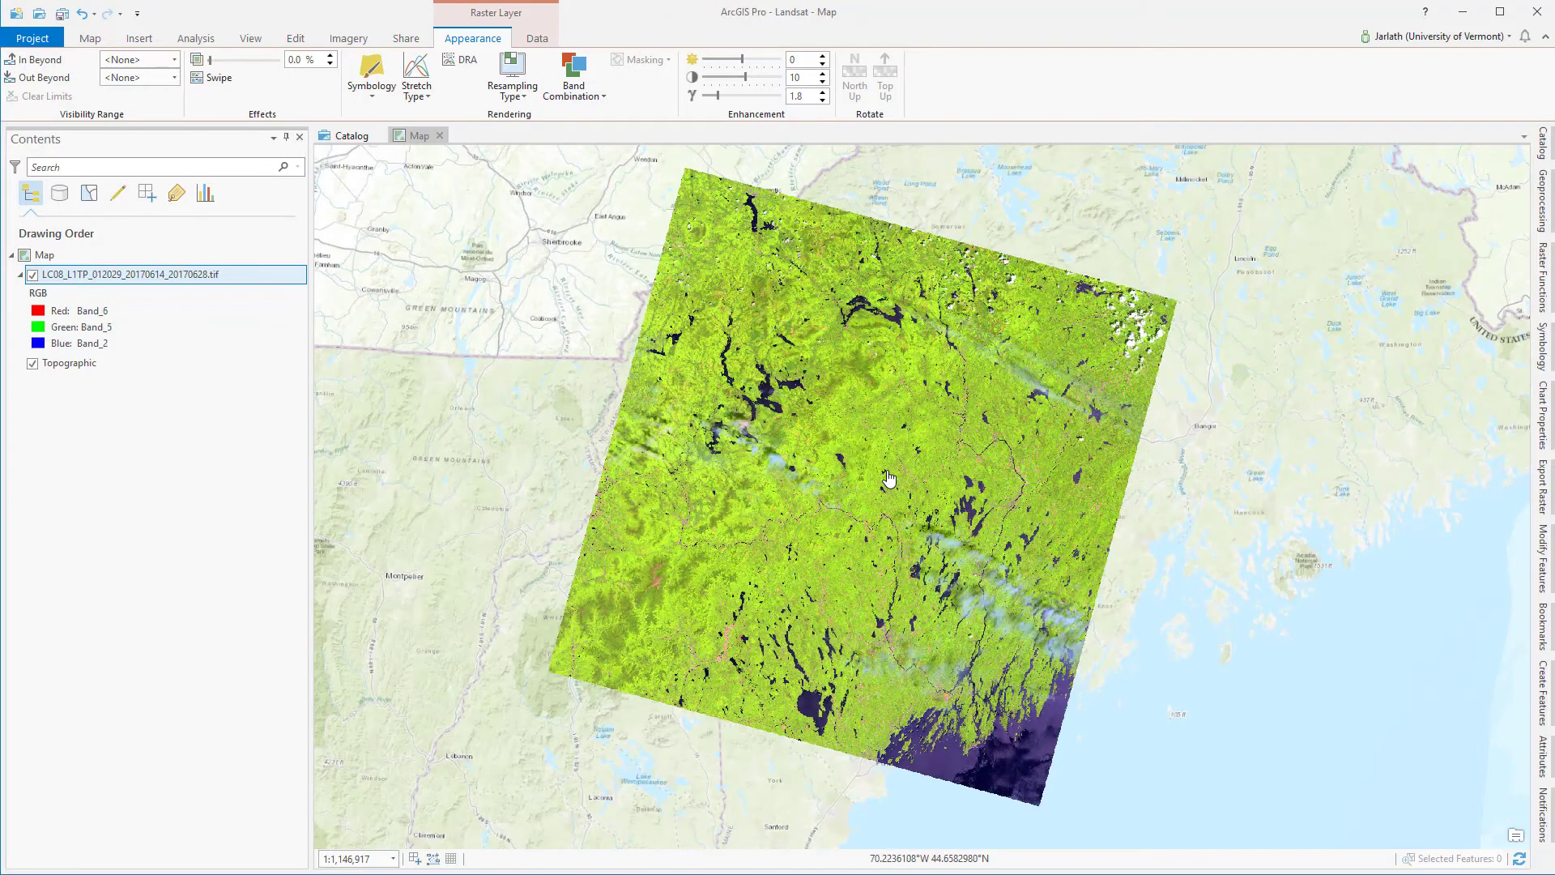
# - Add and apply a custom 6-5-4 combination: Band_6, Band_5, Band_4 as RGB
pyautogui.click(574, 77)
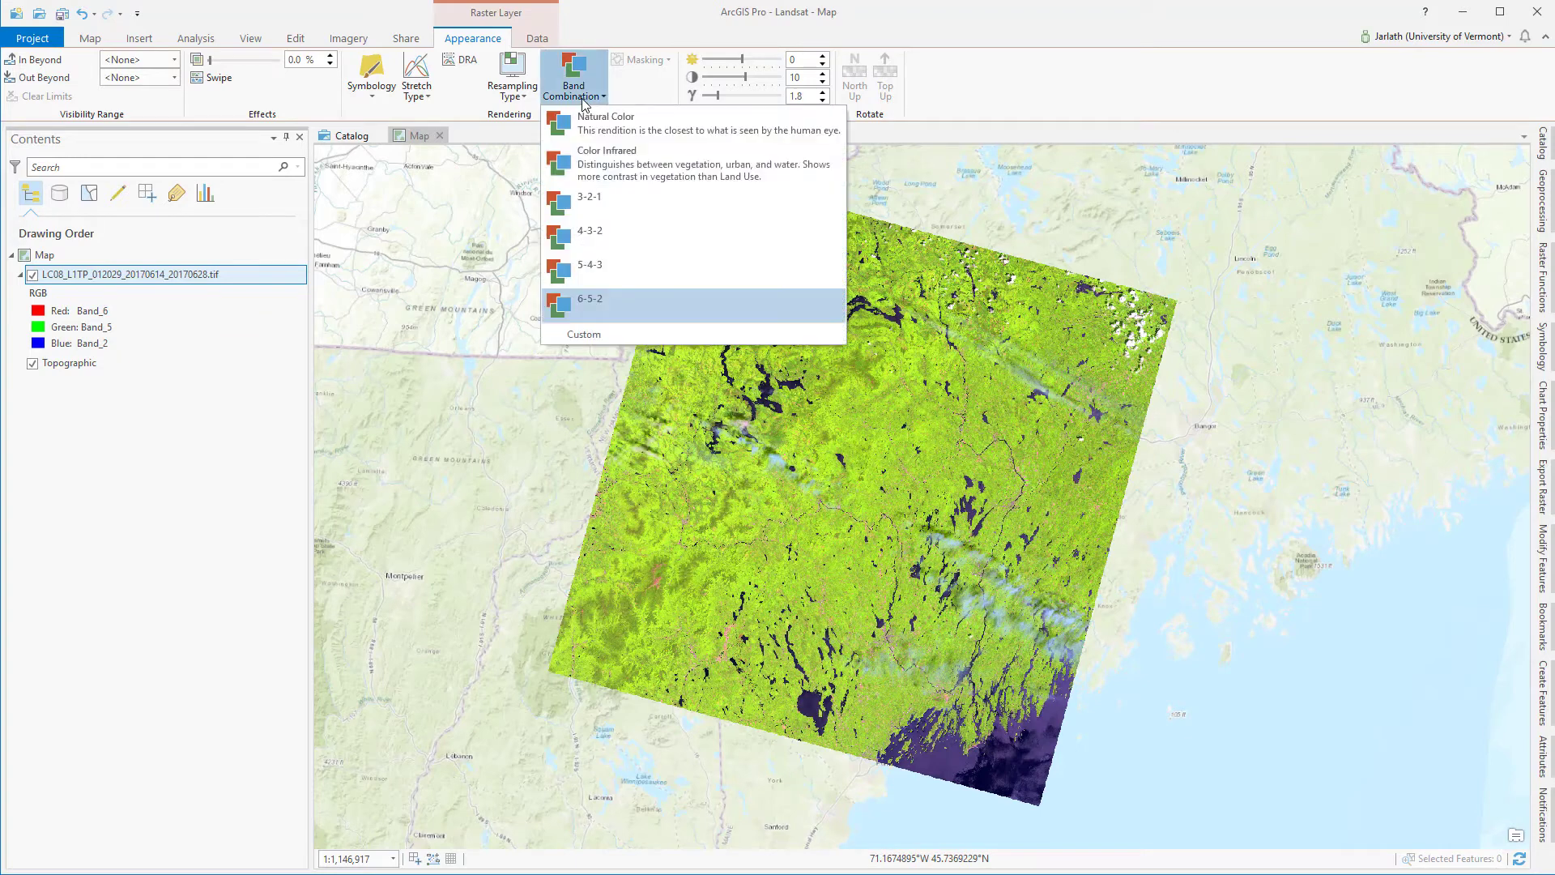
pyautogui.click(583, 334)
pyautogui.click(804, 421)
pyautogui.click(782, 507)
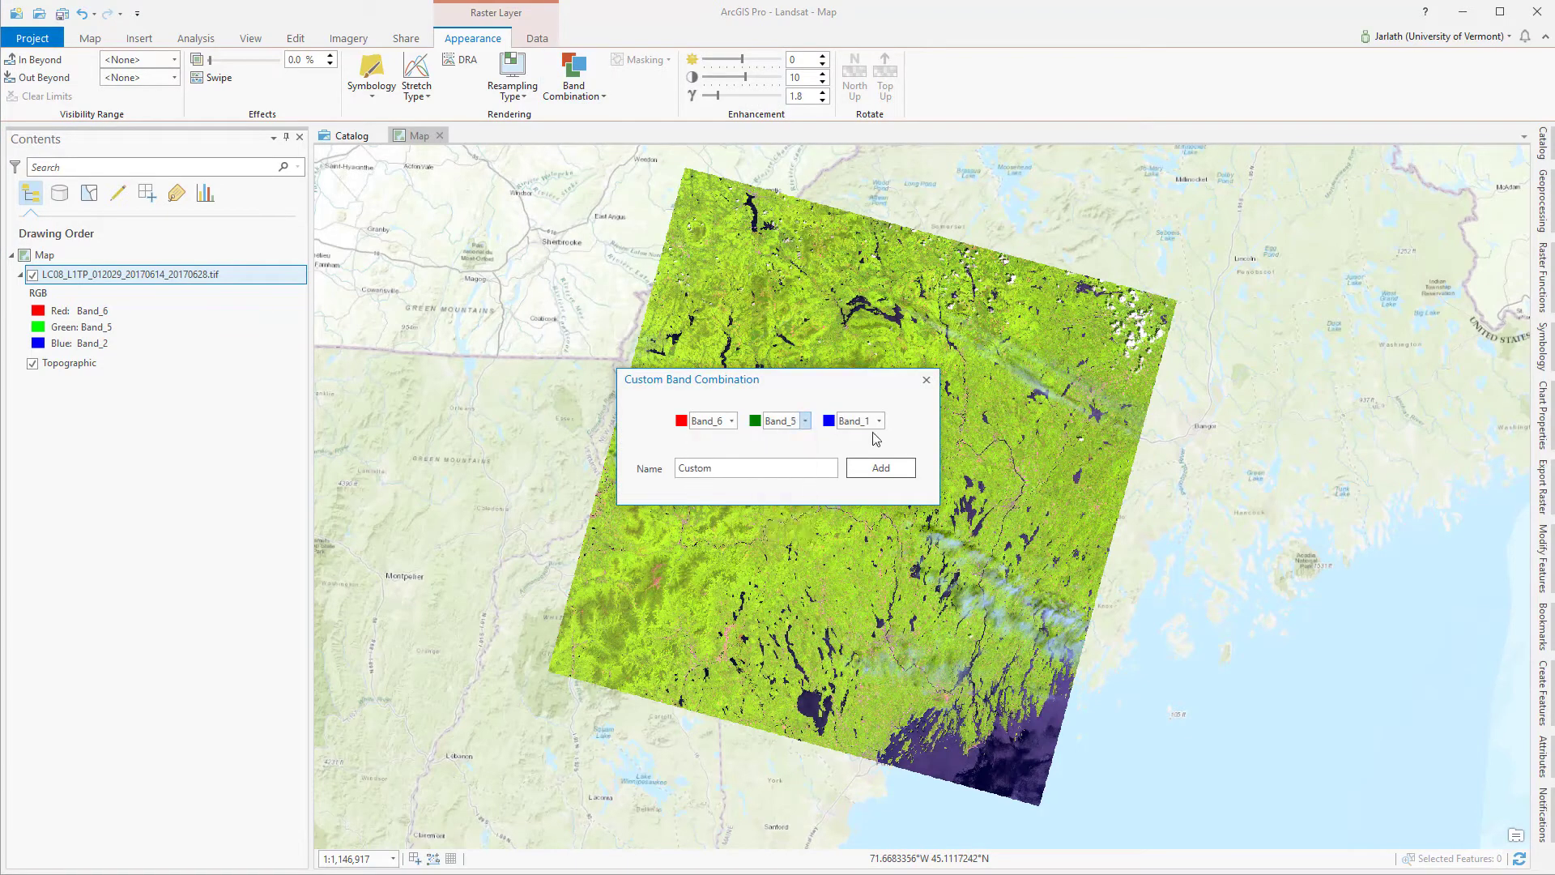
pyautogui.click(878, 420)
pyautogui.click(859, 489)
pyautogui.doubleClick(694, 468)
pyautogui.write('6-5-4')
pyautogui.click(881, 468)
# - Zoom into a river valley and turn on dynamic range adjustment
pyautogui.scroll(1, 768, 530)
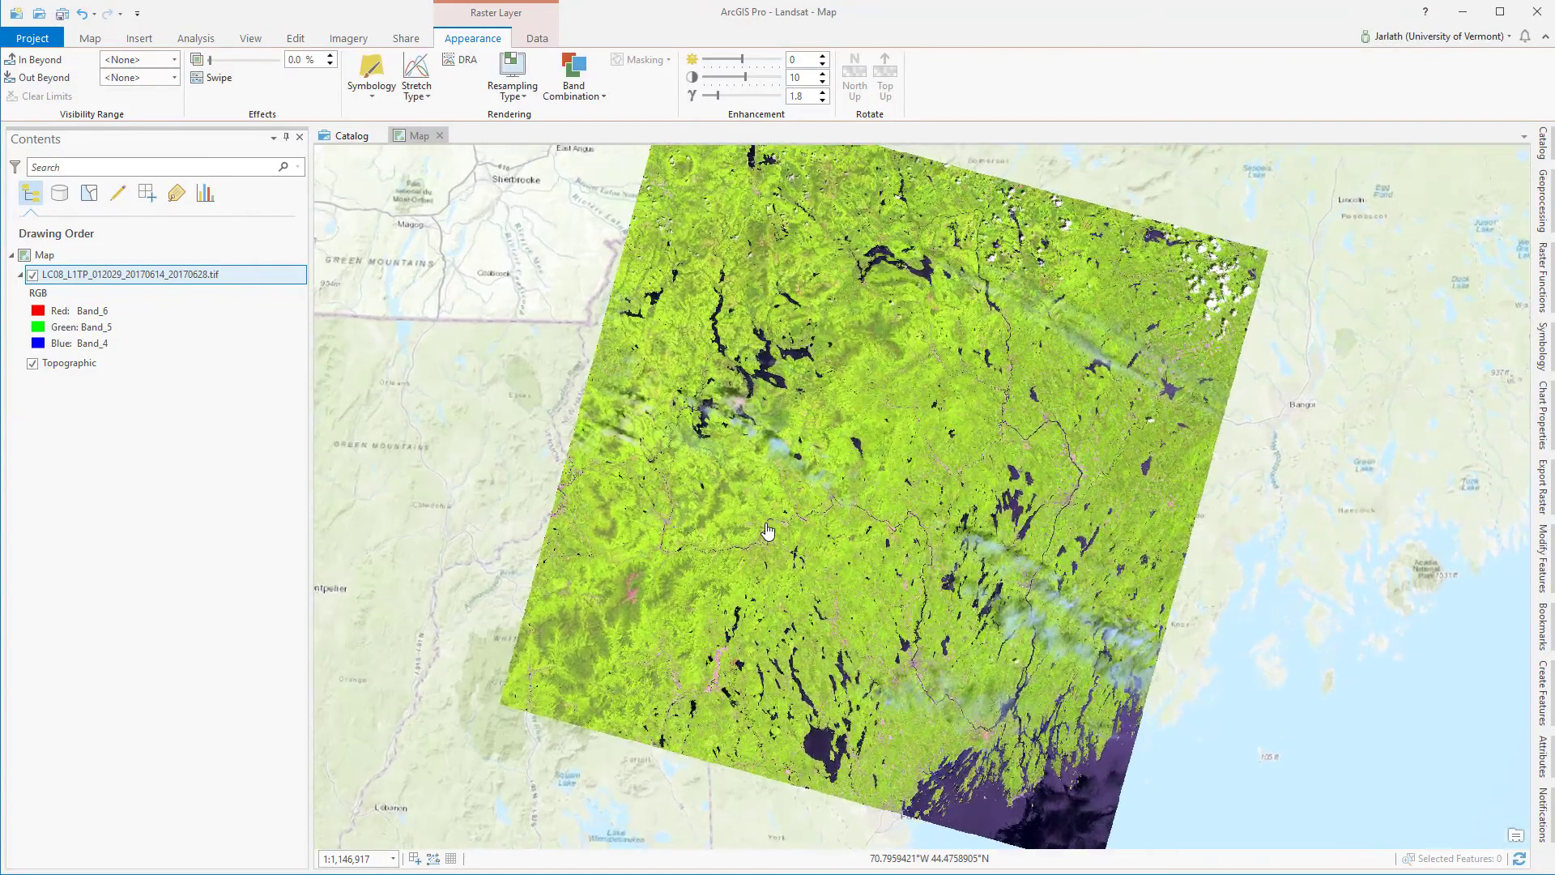
pyautogui.scroll(2, 767, 531)
pyautogui.scroll(2, 768, 530)
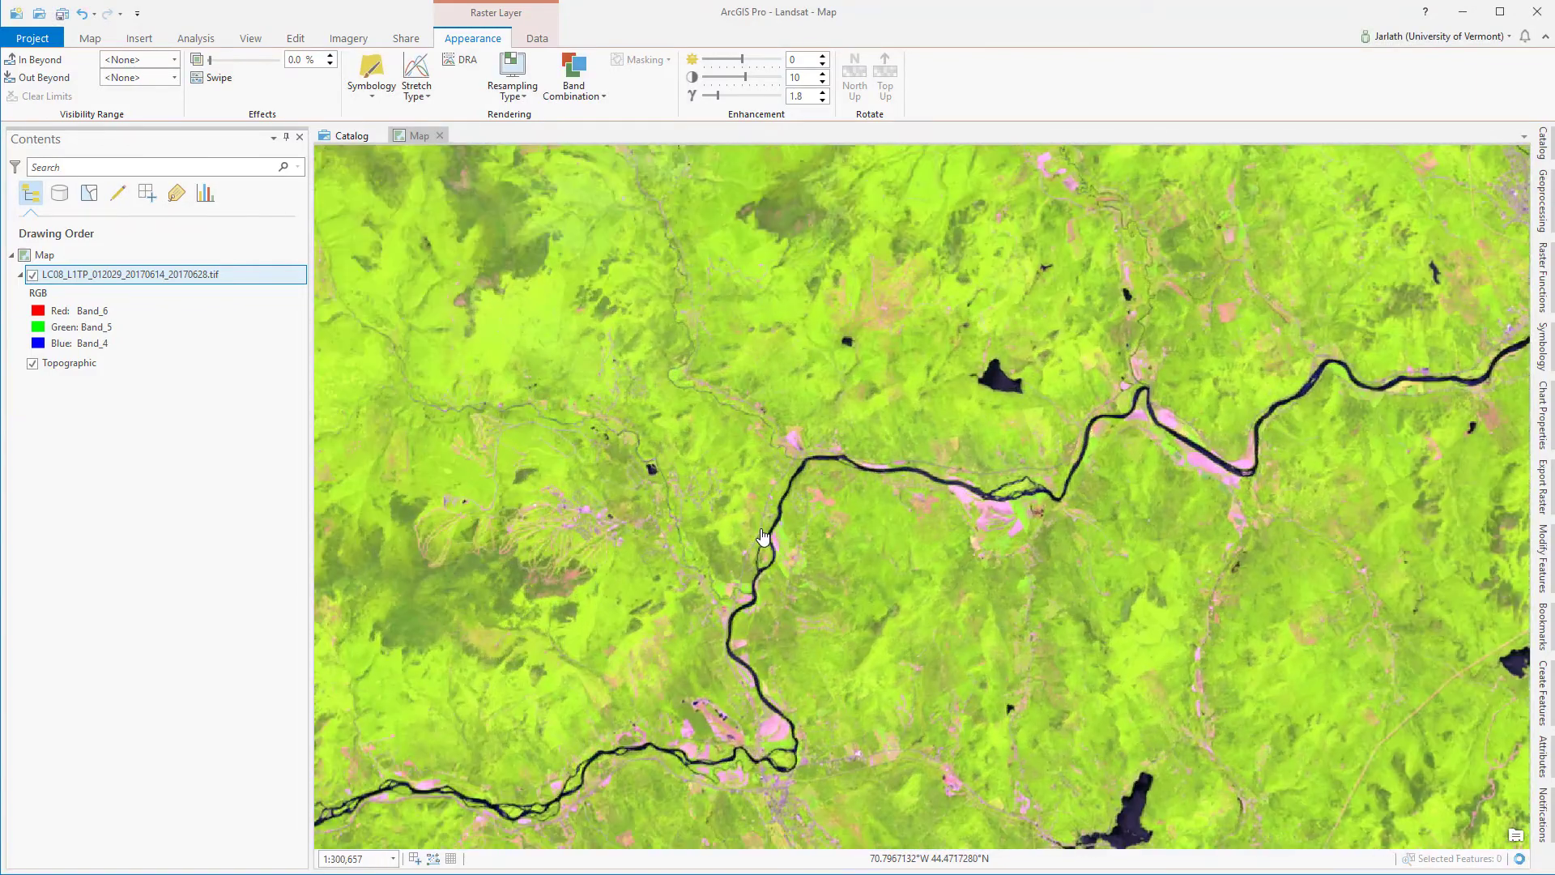
pyautogui.scroll(1, 712, 548)
pyautogui.moveTo(828, 503); pyautogui.dragTo(1004, 535)
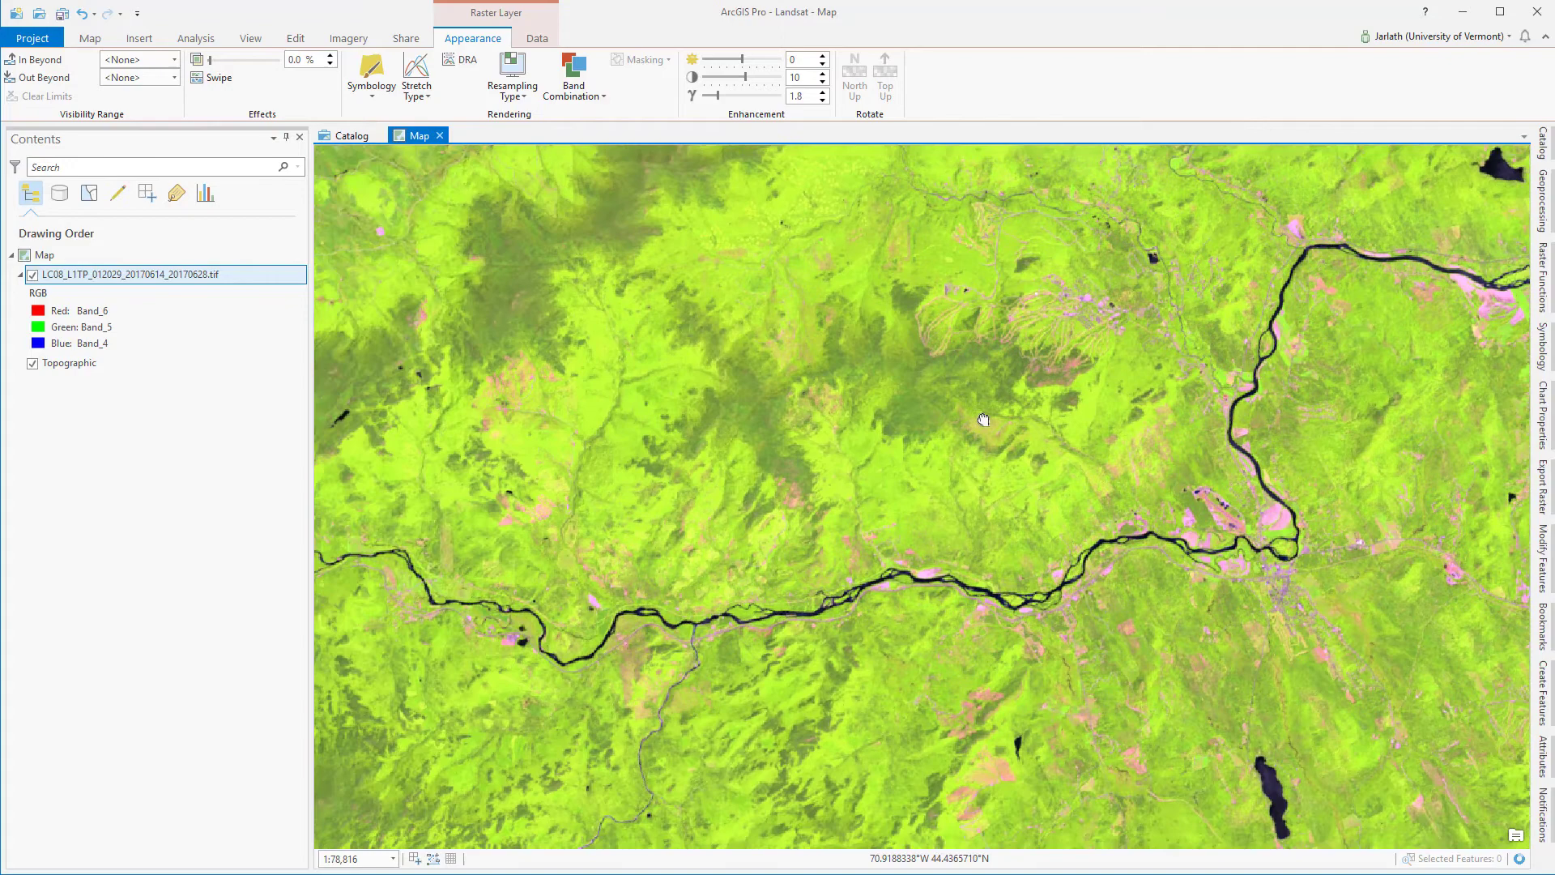
pyautogui.moveTo(830, 520); pyautogui.dragTo(1008, 553)
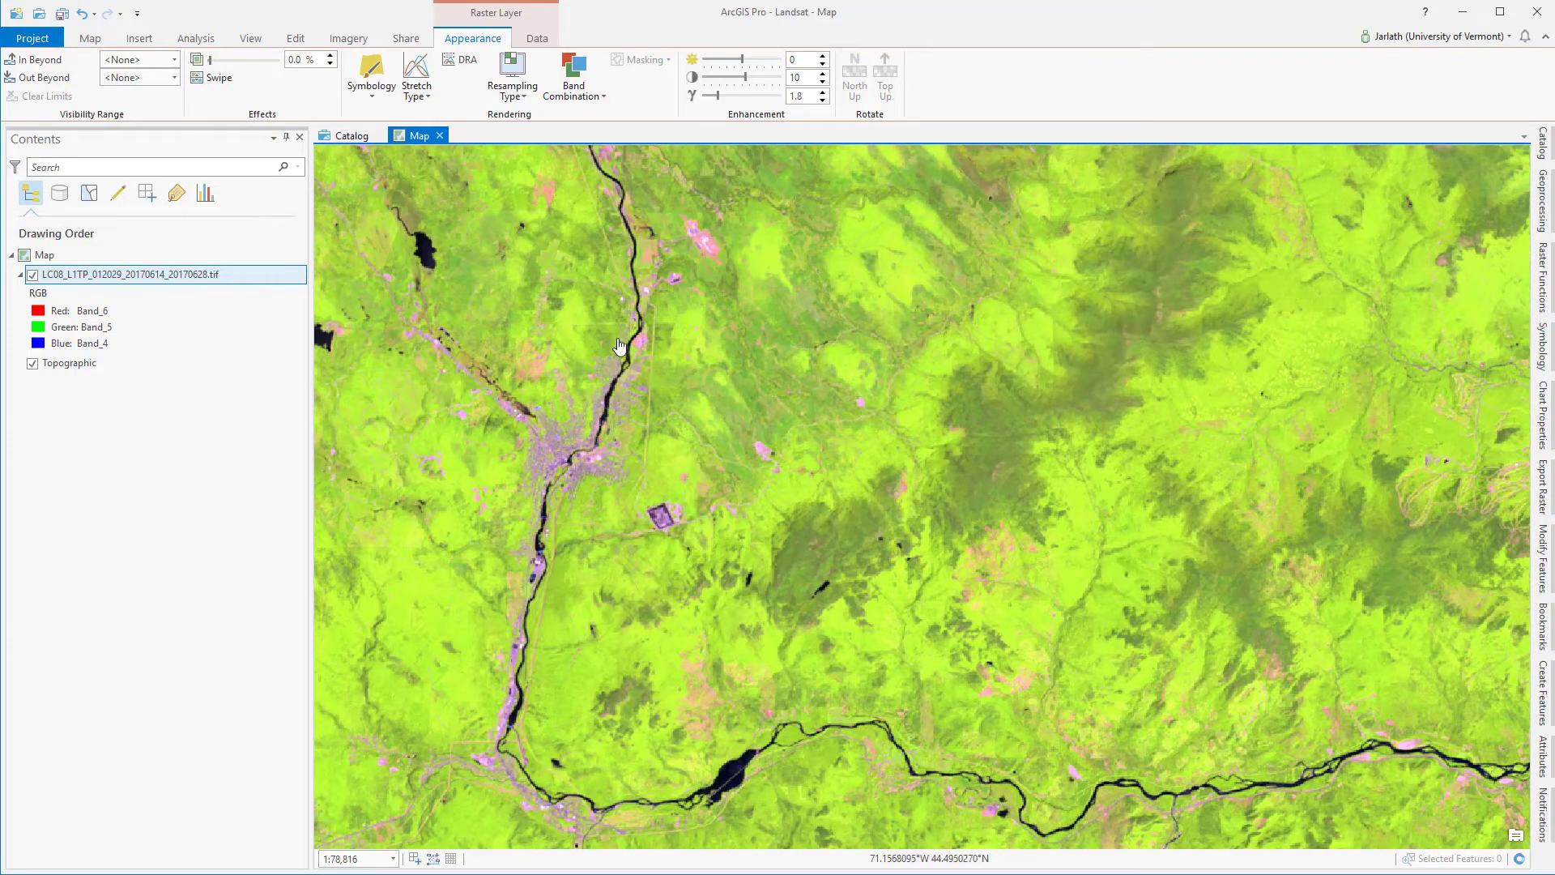
pyautogui.moveTo(619, 346); pyautogui.dragTo(531, 375)
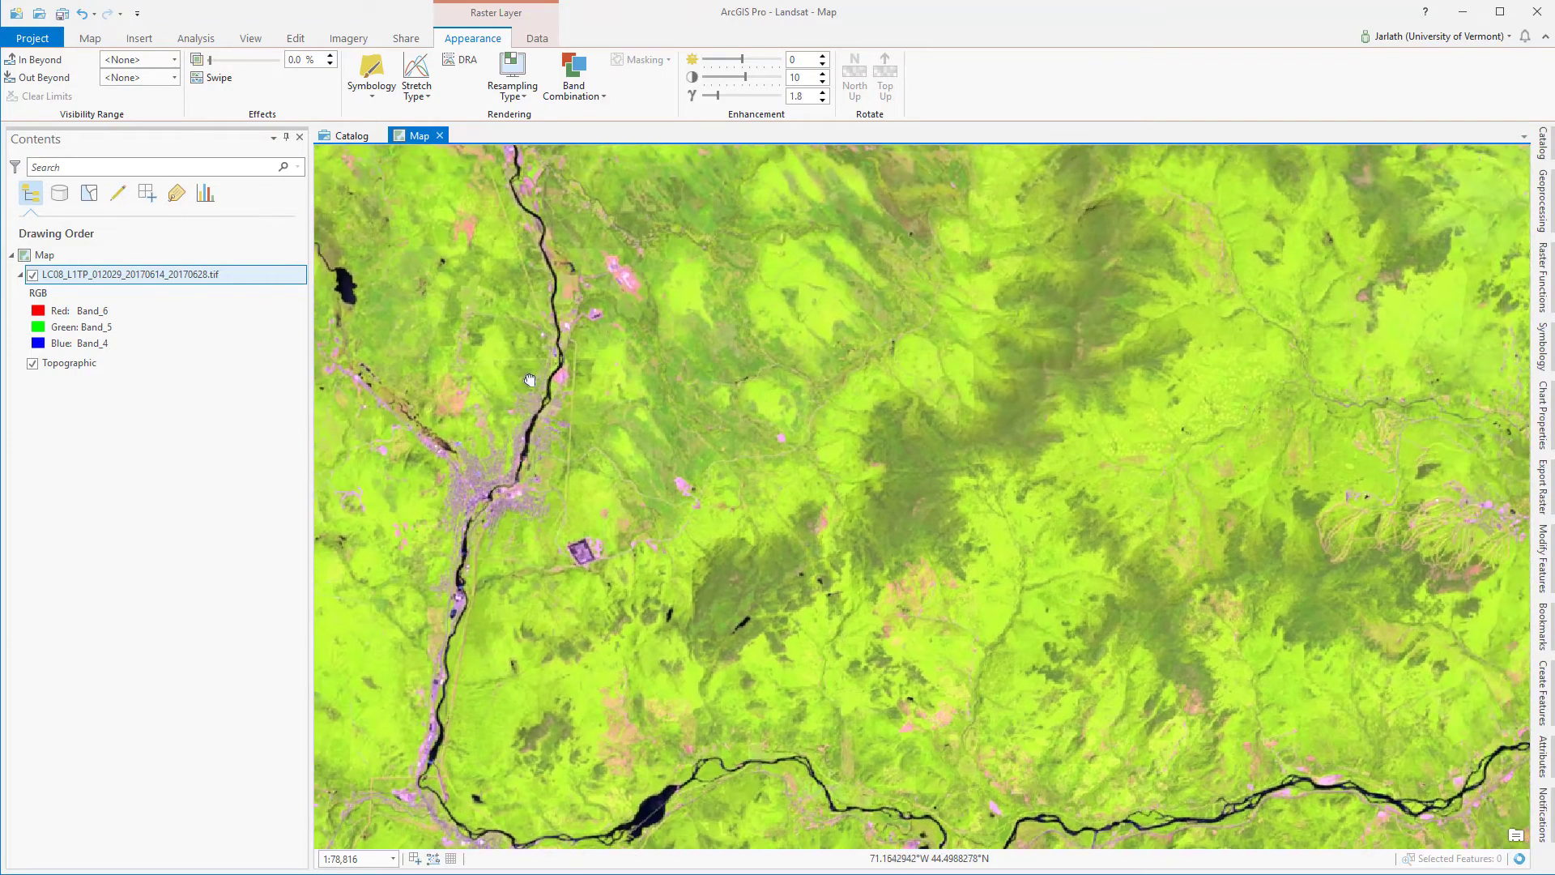
pyautogui.click(459, 62)
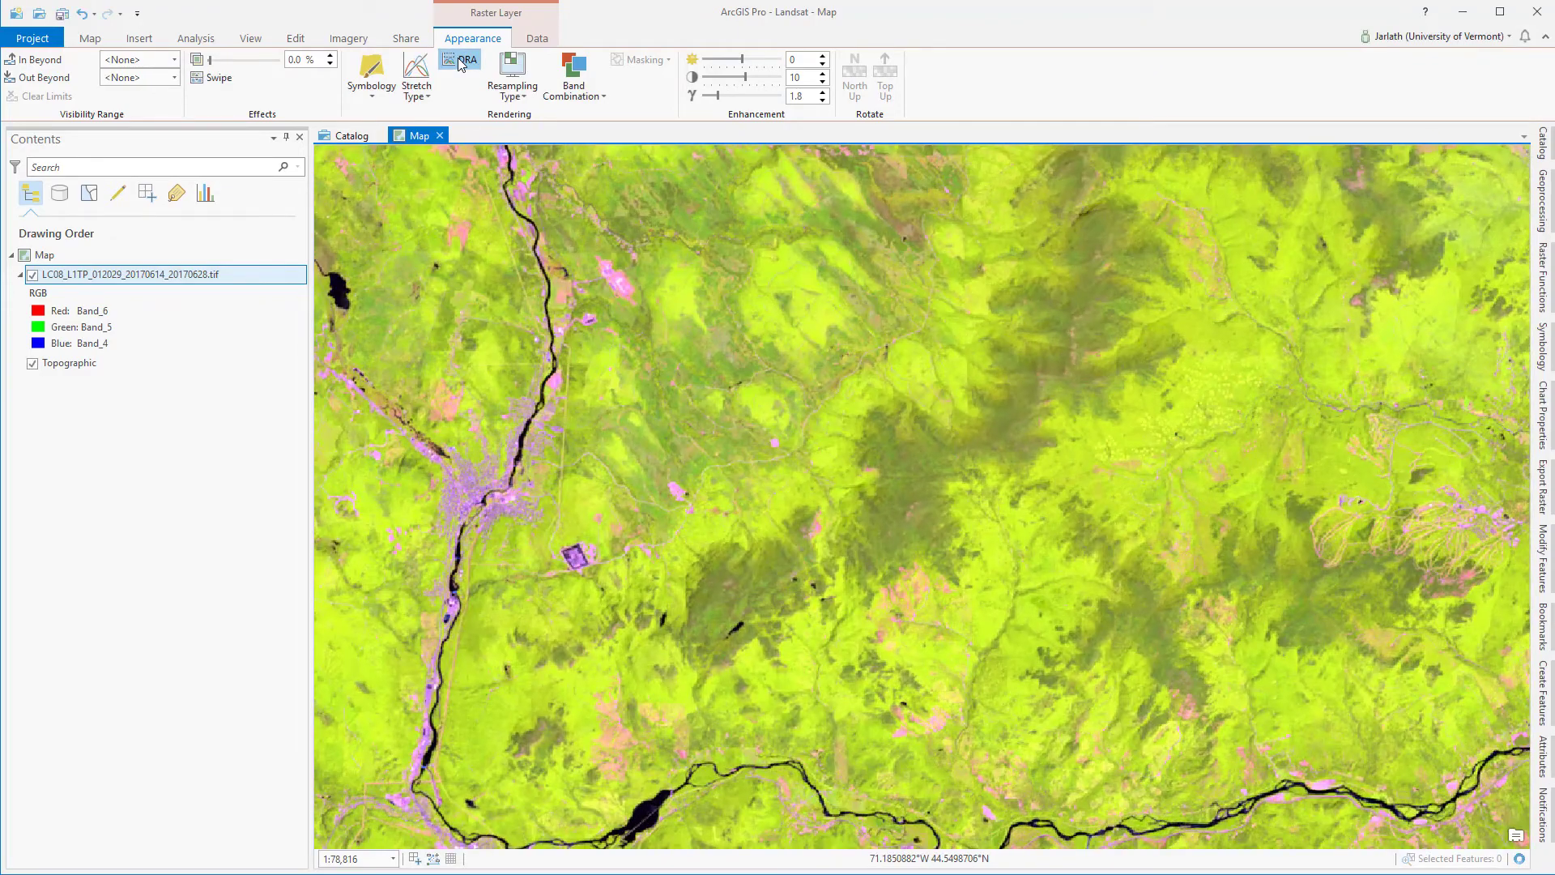
# - Near the riverside town, try a Standard Deviation stretch, switch to Esri, then turn DRA off
pyautogui.moveTo(547, 313); pyautogui.dragTo(589, 434)
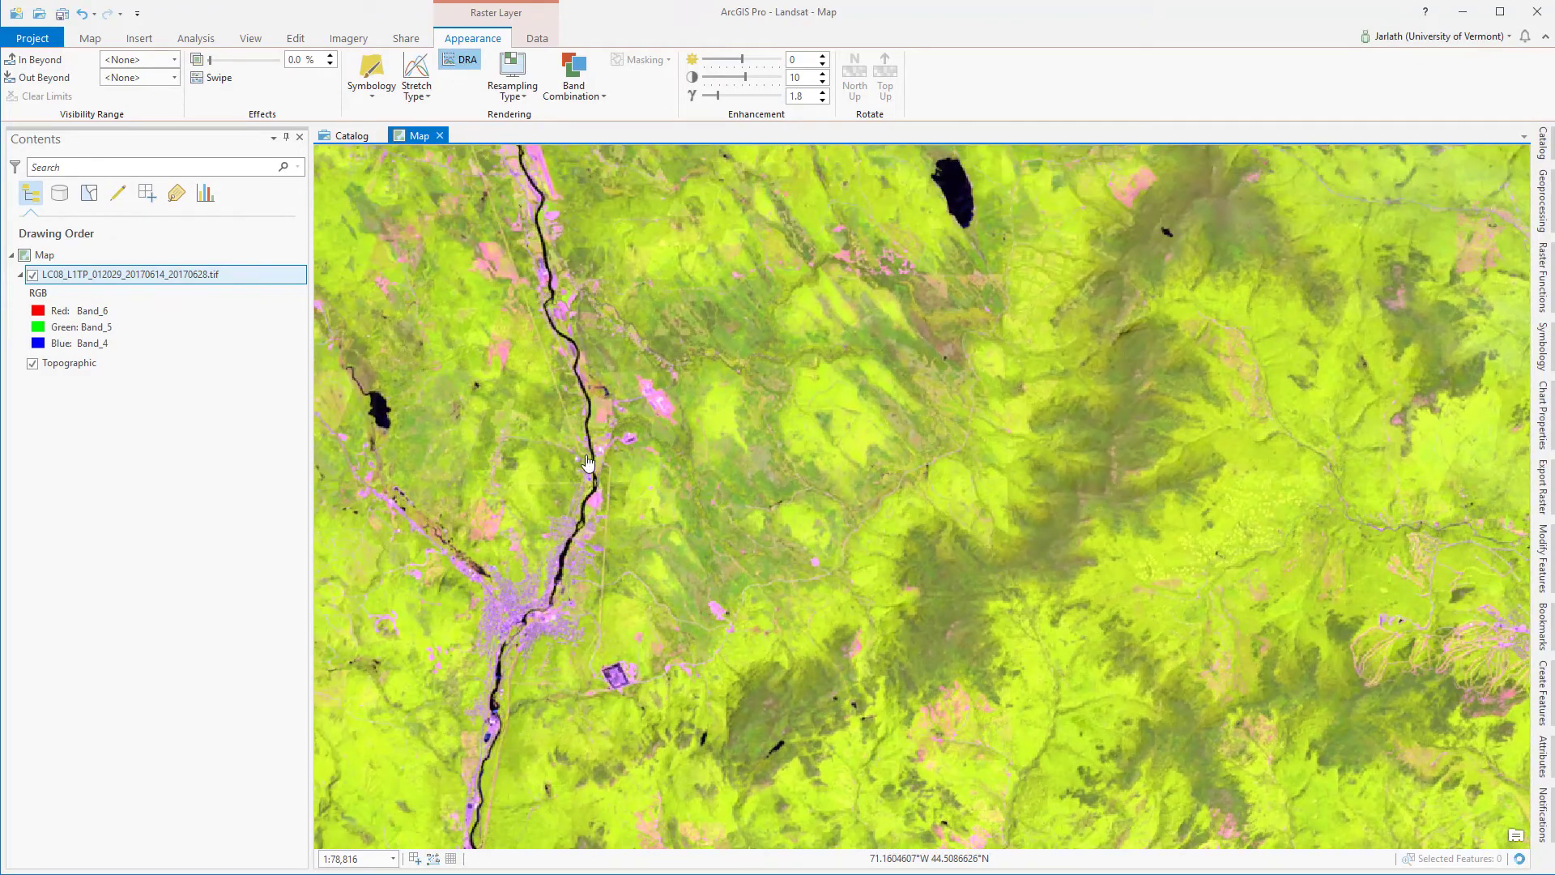
pyautogui.scroll(3, 590, 449)
pyautogui.scroll(5, 590, 454)
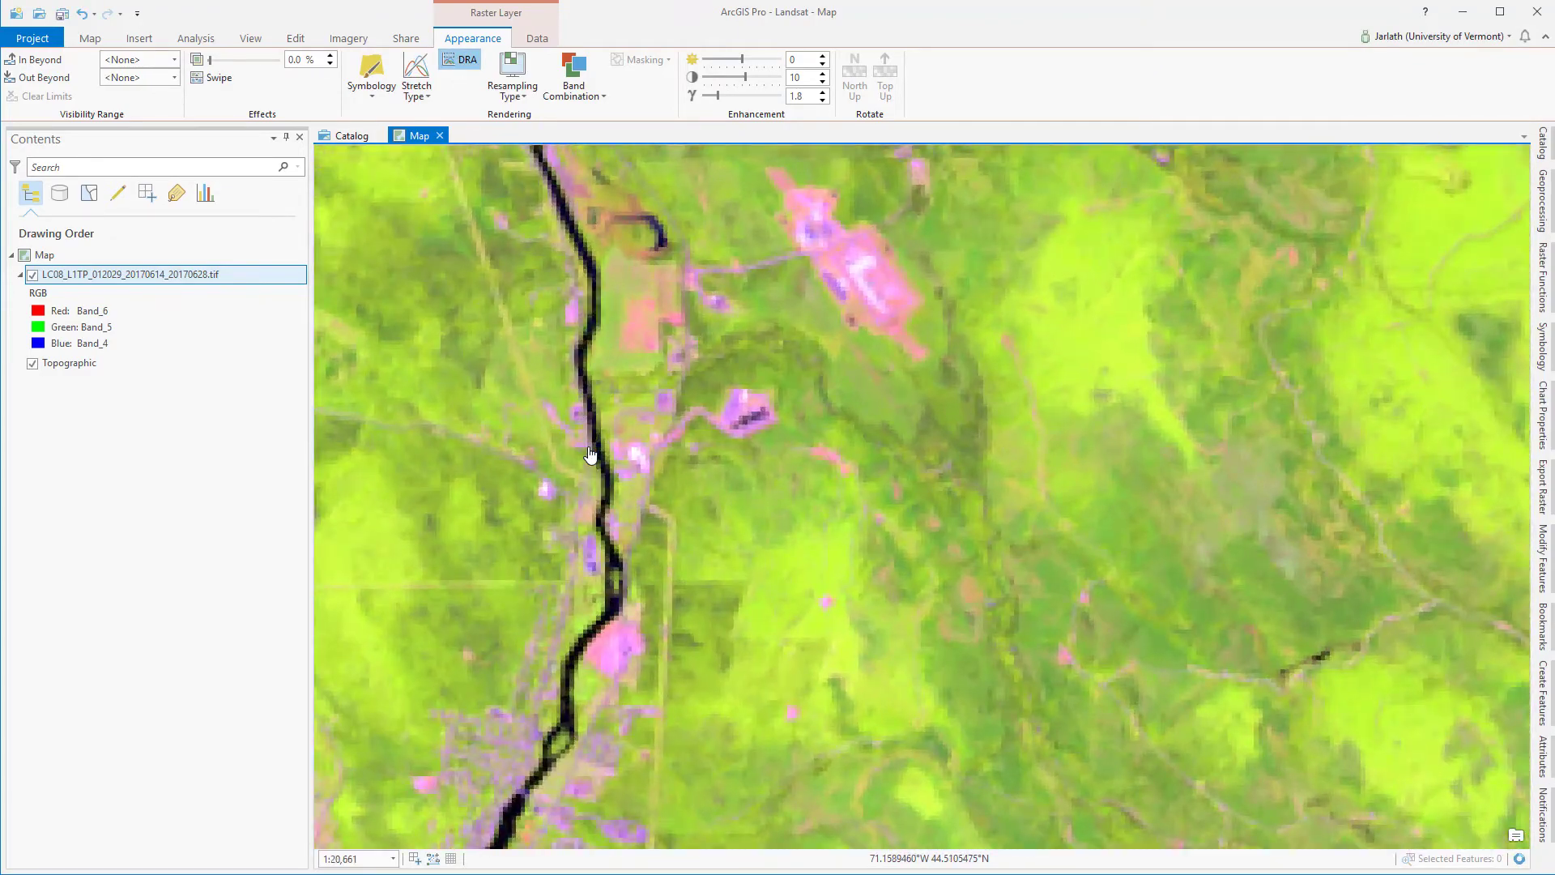
pyautogui.moveTo(598, 429); pyautogui.dragTo(778, 309)
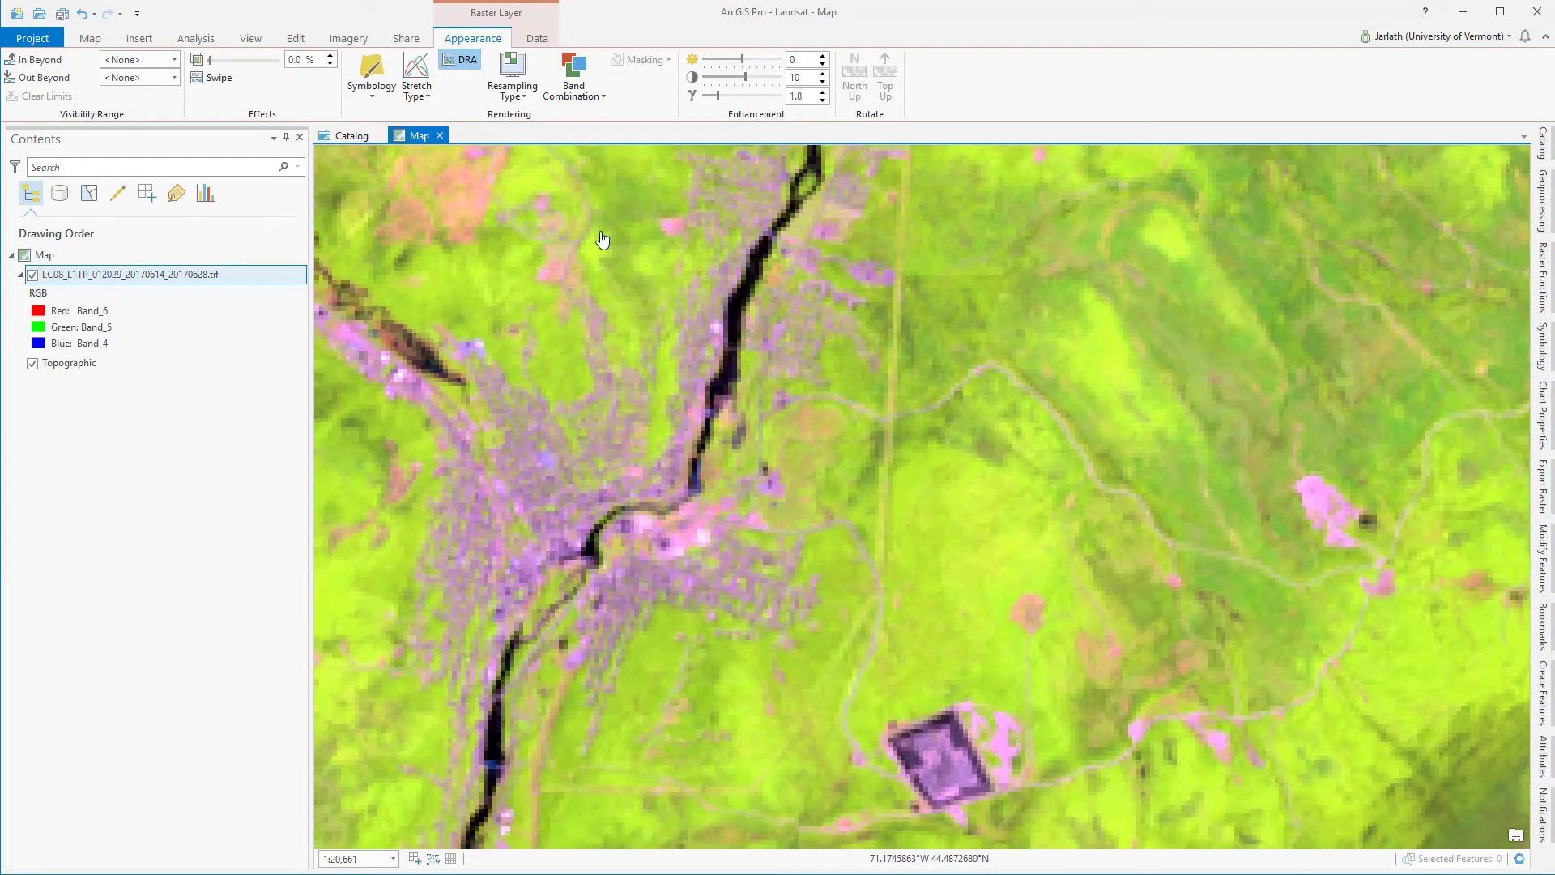
pyautogui.click(421, 96)
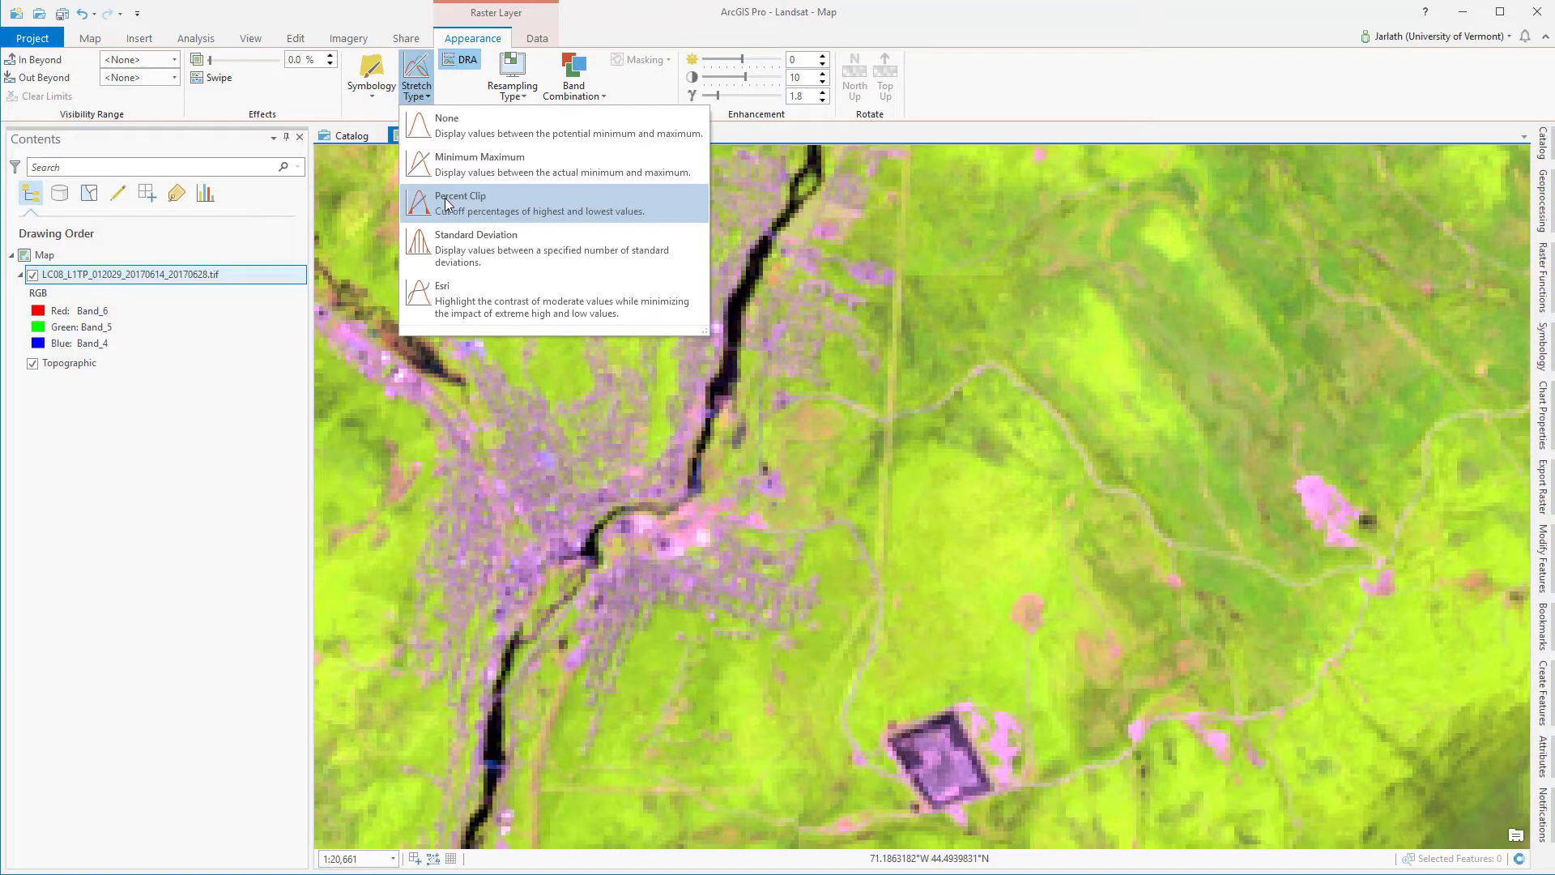
pyautogui.click(453, 241)
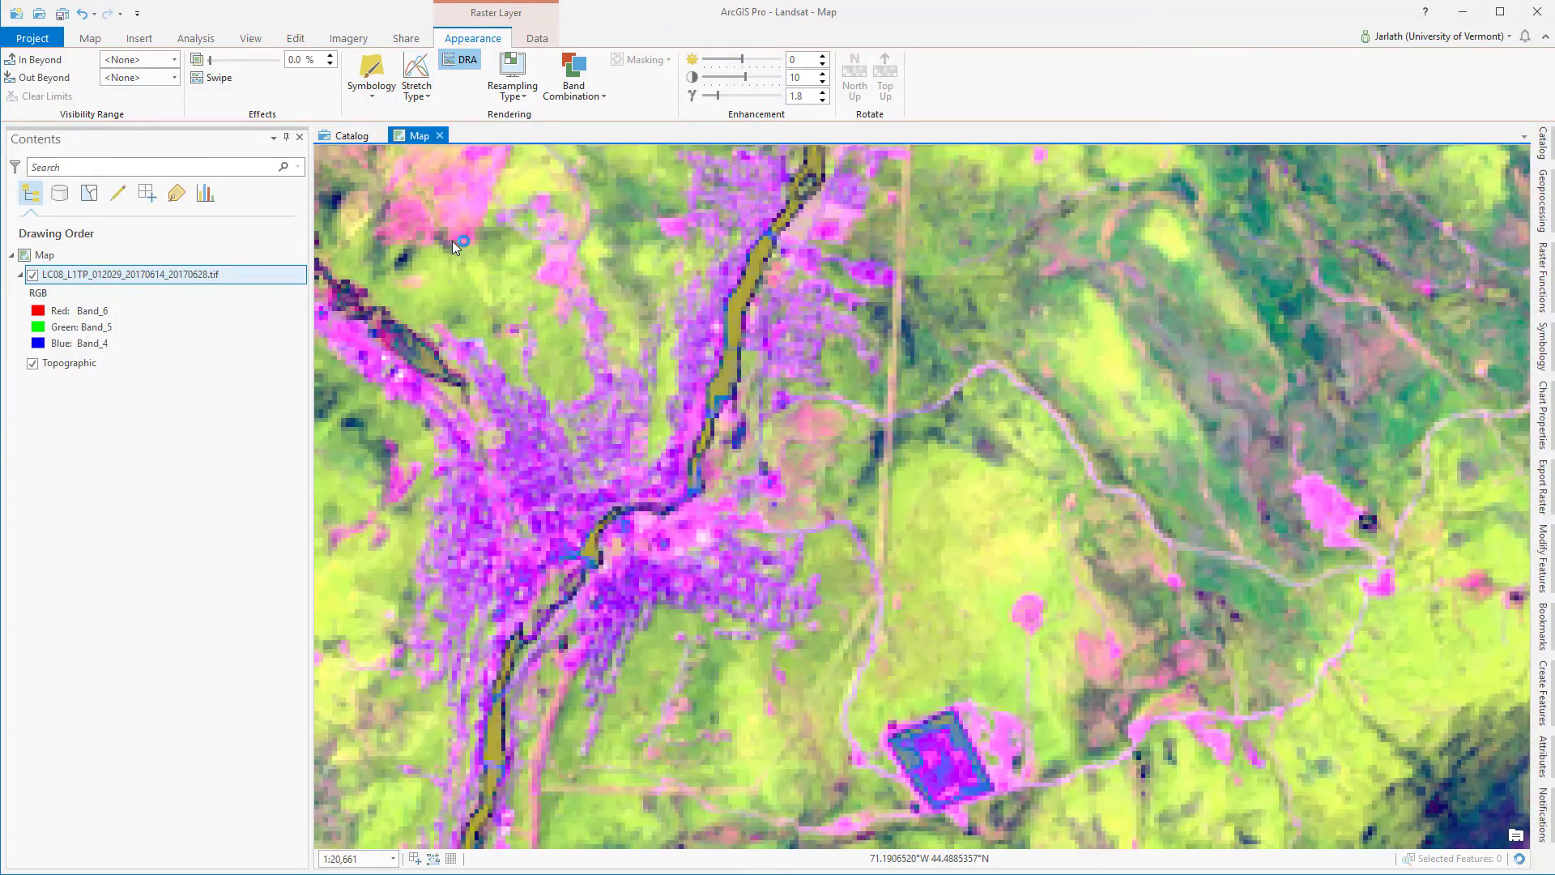
pyautogui.click(422, 99)
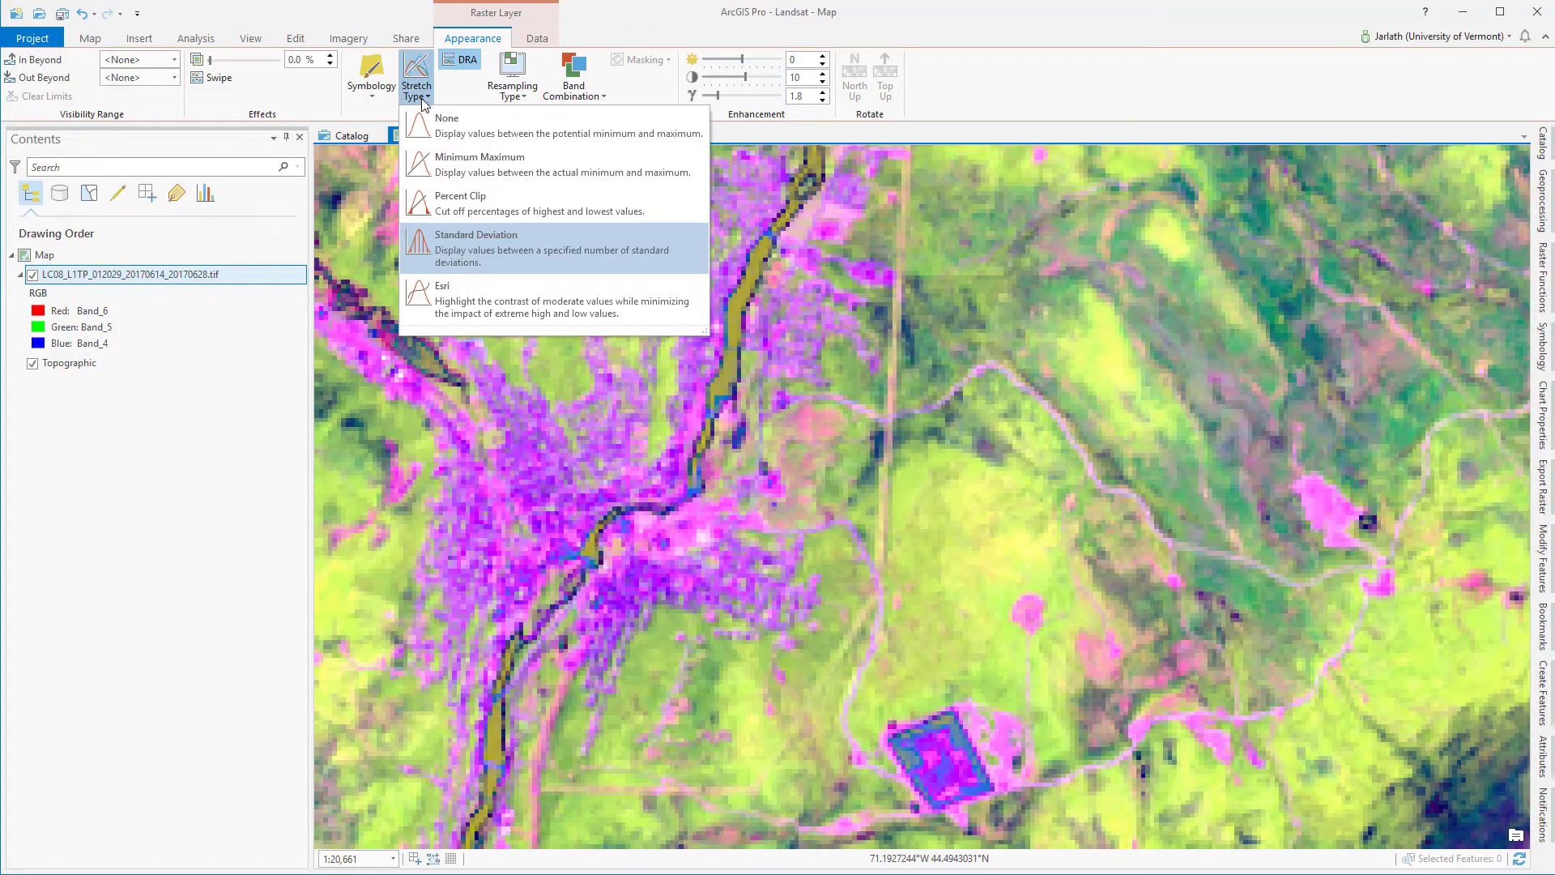
pyautogui.click(442, 297)
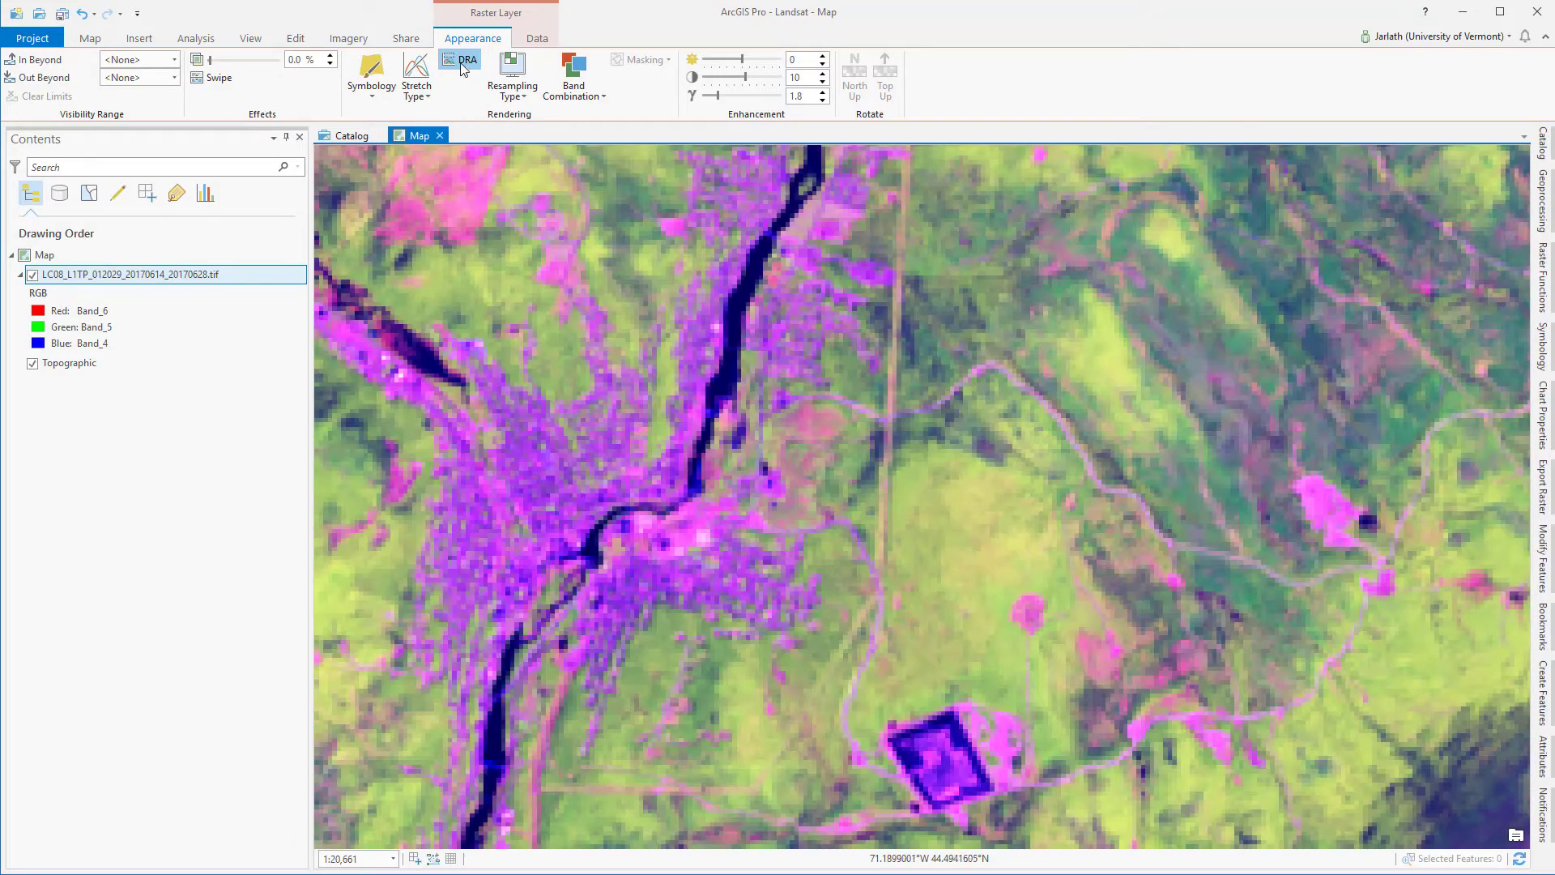
pyautogui.click(464, 65)
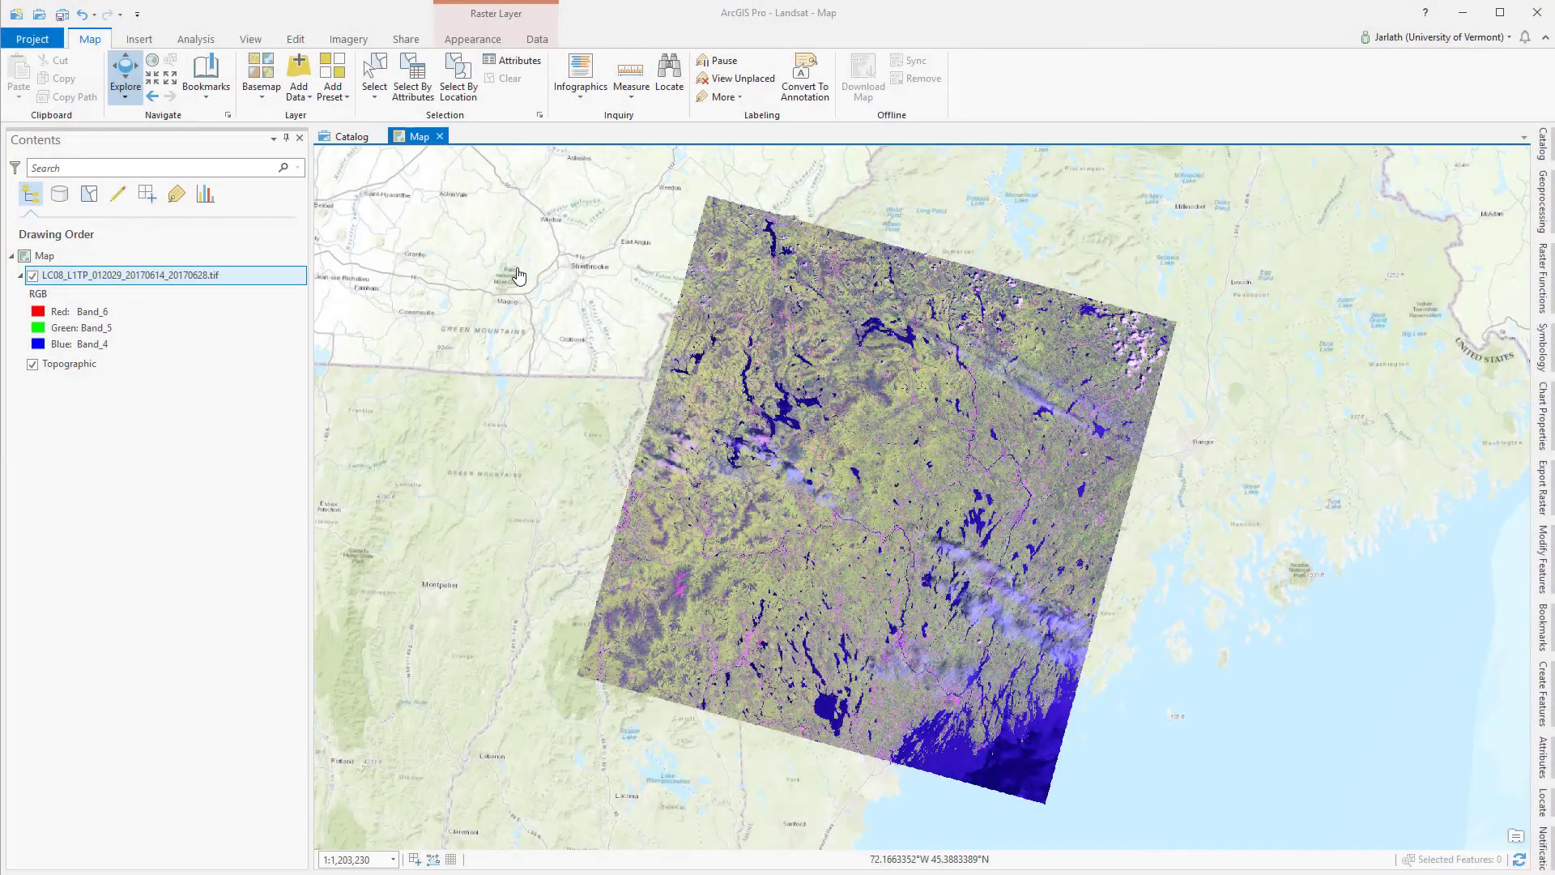
# - Paste a copy of the raster layer and give the top copy the 4-3-2 band combination
pyautogui.rightClick(237, 276)
pyautogui.click(255, 304)
pyautogui.rightClick(45, 257)
pyautogui.click(121, 284)
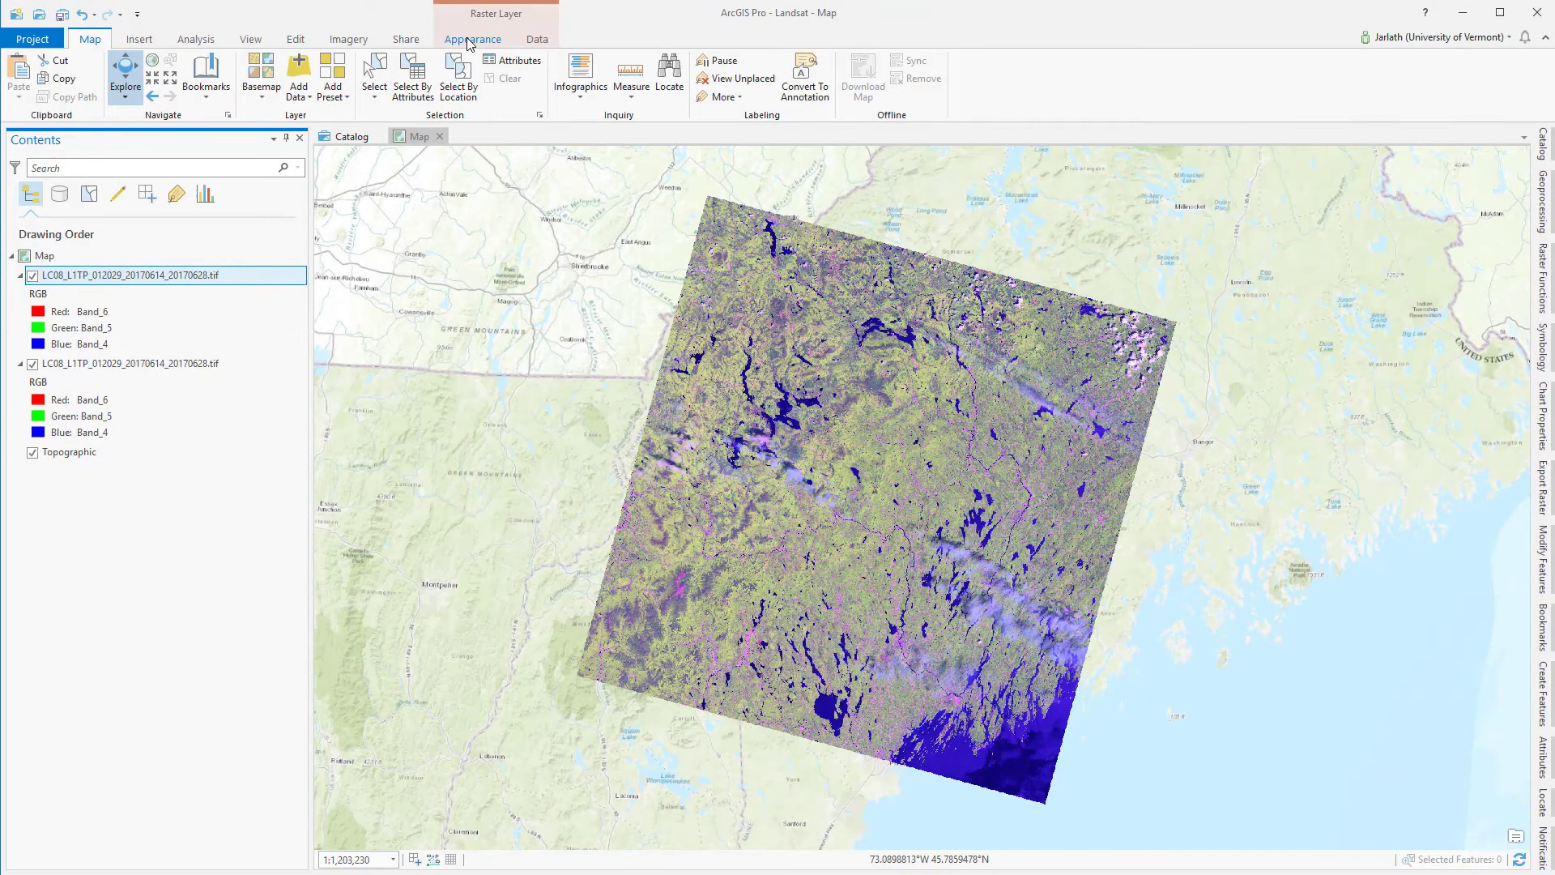
pyautogui.click(472, 39)
pyautogui.click(574, 81)
pyautogui.click(591, 120)
# - Rename the lower layer 6-5-4 and the top layer 4-3-2
pyautogui.click(134, 364)
pyautogui.click(134, 364)
pyautogui.write('6-')
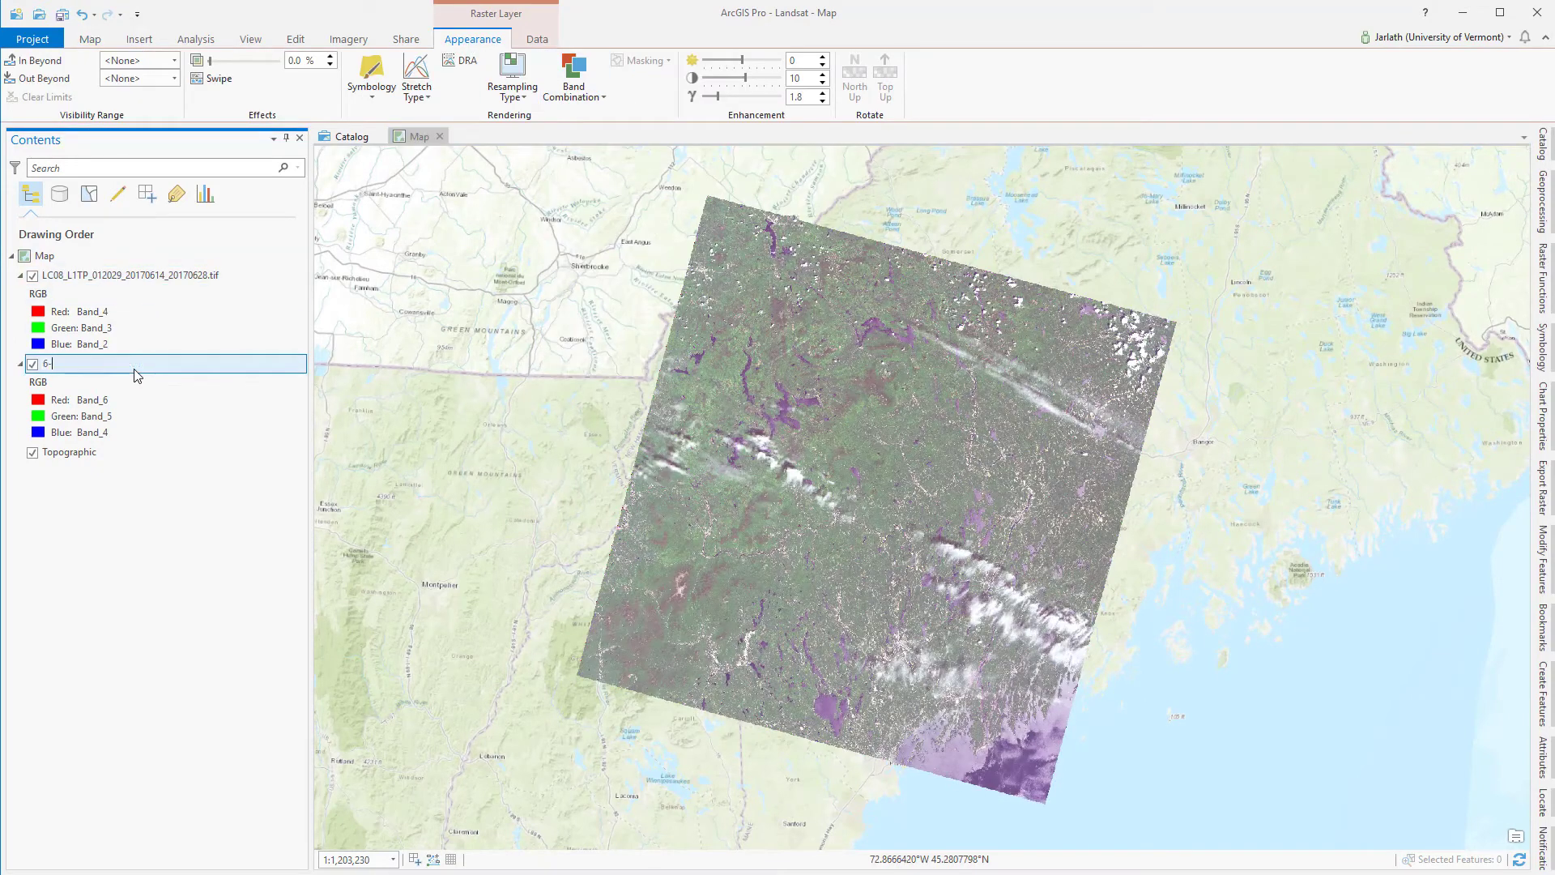
pyautogui.write('5-4')
pyautogui.press('Return')
pyautogui.click(146, 280)
pyautogui.click(146, 279)
pyautogui.write('4-3-2')
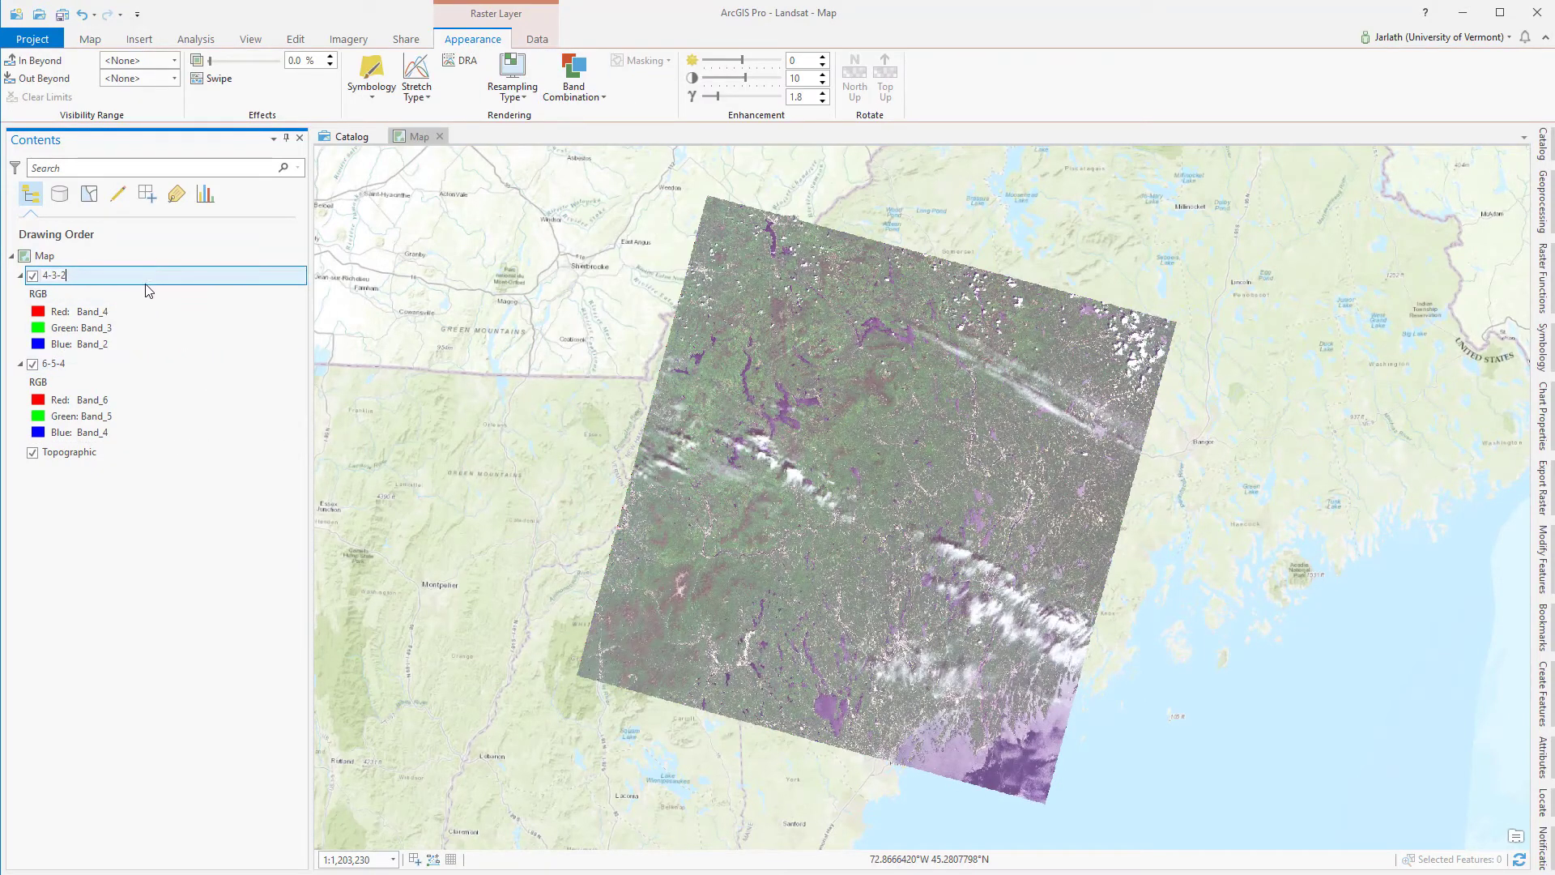
pyautogui.press('Return')
# - Add a third copy with the 5-4-3 combination named 5-4-3, and move 6-5-4 to the top
pyautogui.rightClick(146, 275)
pyautogui.click(165, 305)
pyautogui.rightClick(51, 256)
pyautogui.click(128, 282)
pyautogui.click(574, 81)
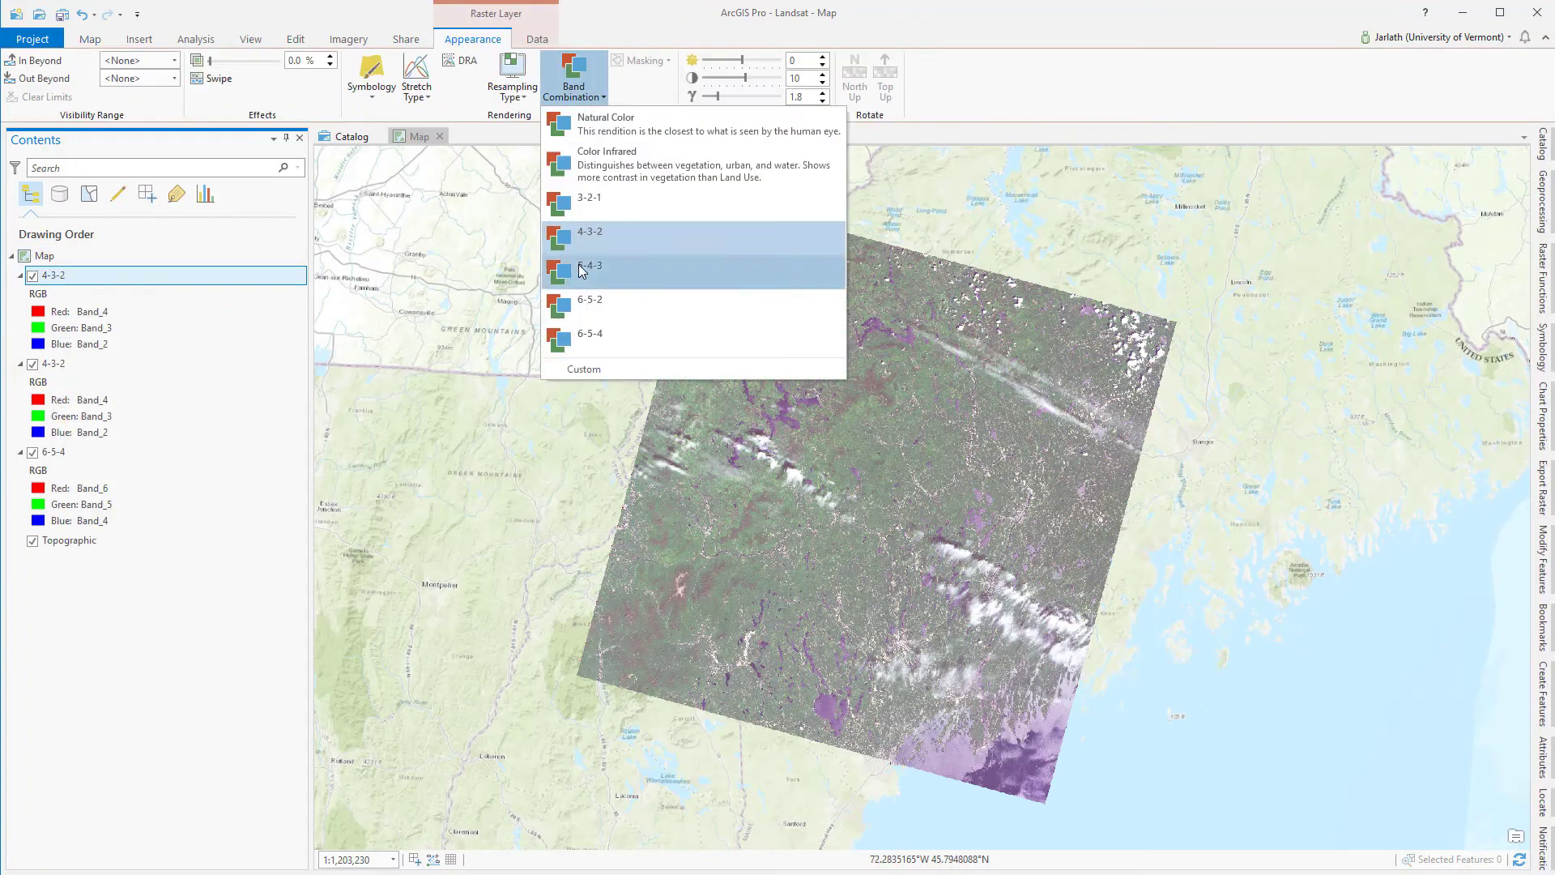
pyautogui.click(582, 270)
pyautogui.click(53, 277)
pyautogui.write('5-4-3')
pyautogui.press('Return')
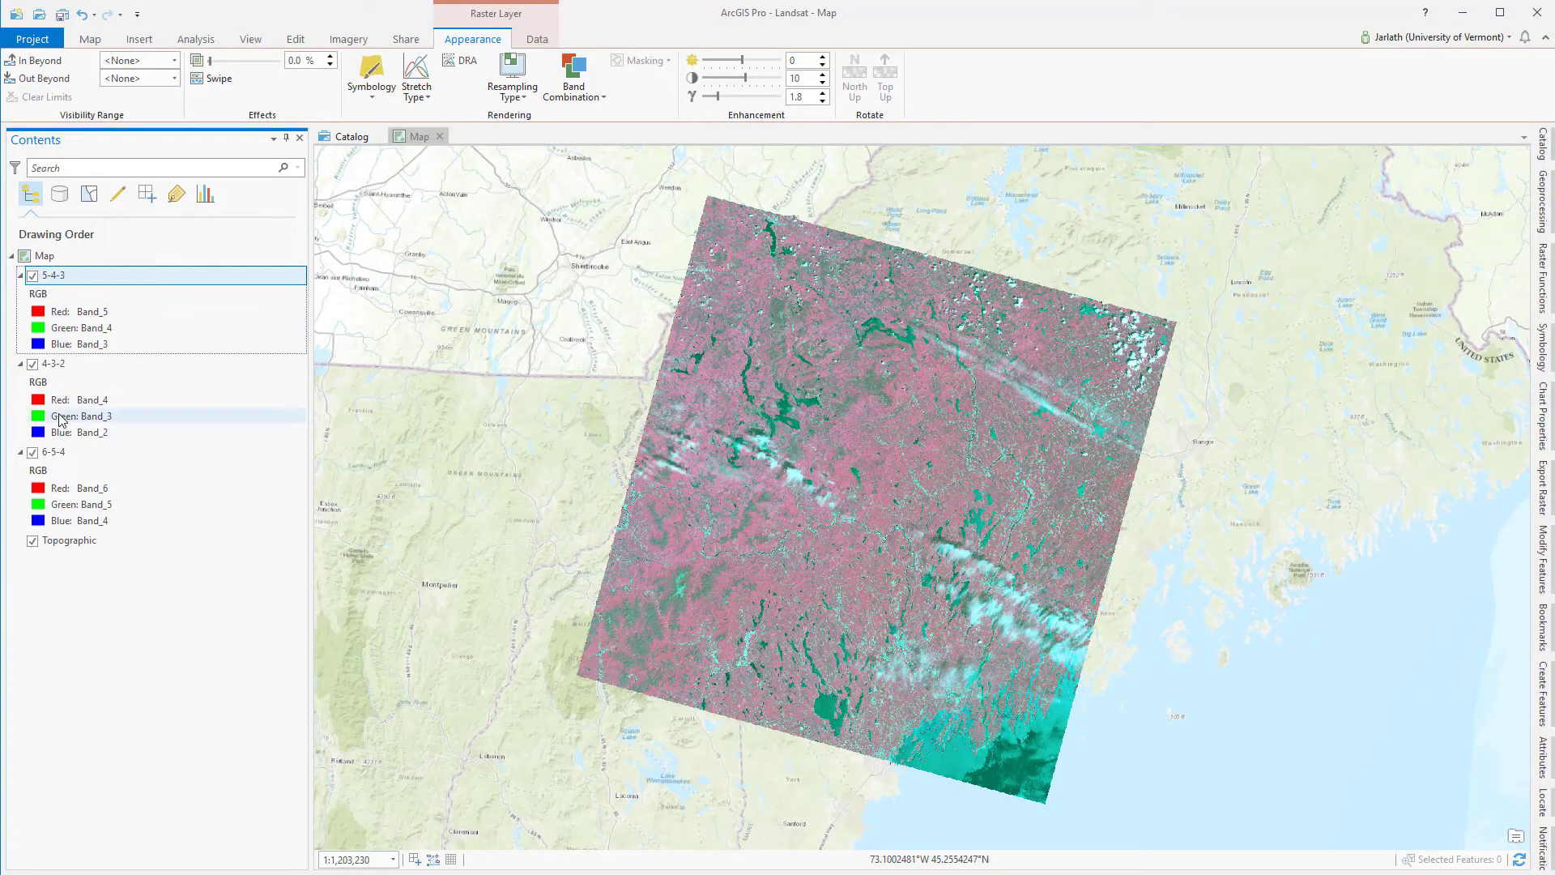
pyautogui.moveTo(50, 451); pyautogui.dragTo(53, 271)
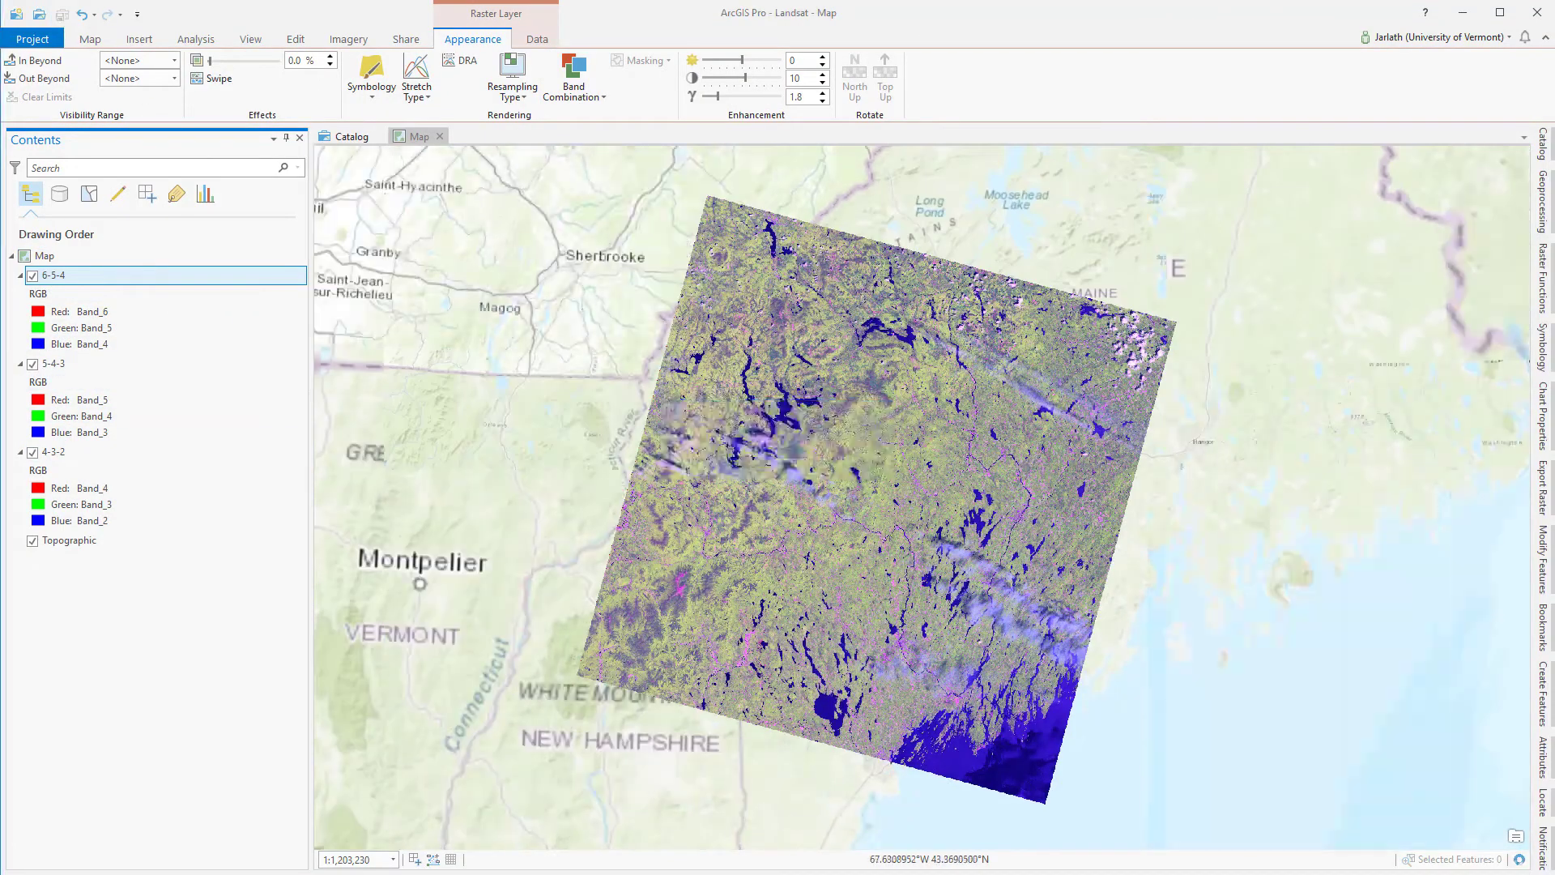
pyautogui.click(860, 527)
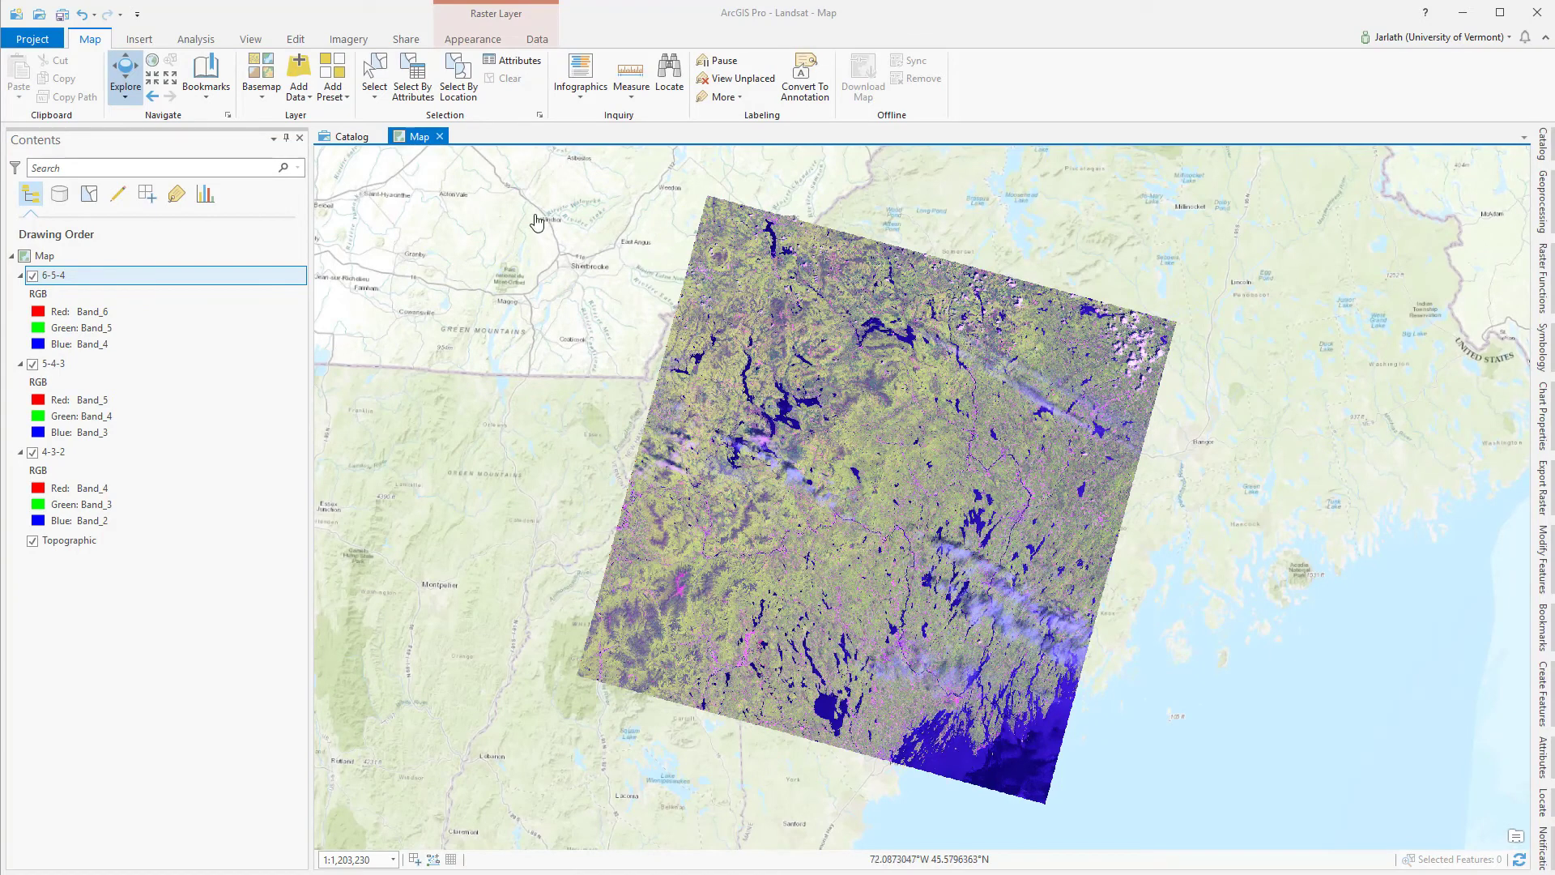
# - Locate 'mount was', go to Mount Washington, New Hampshire, and zoom into its summit area
pyautogui.click(669, 79)
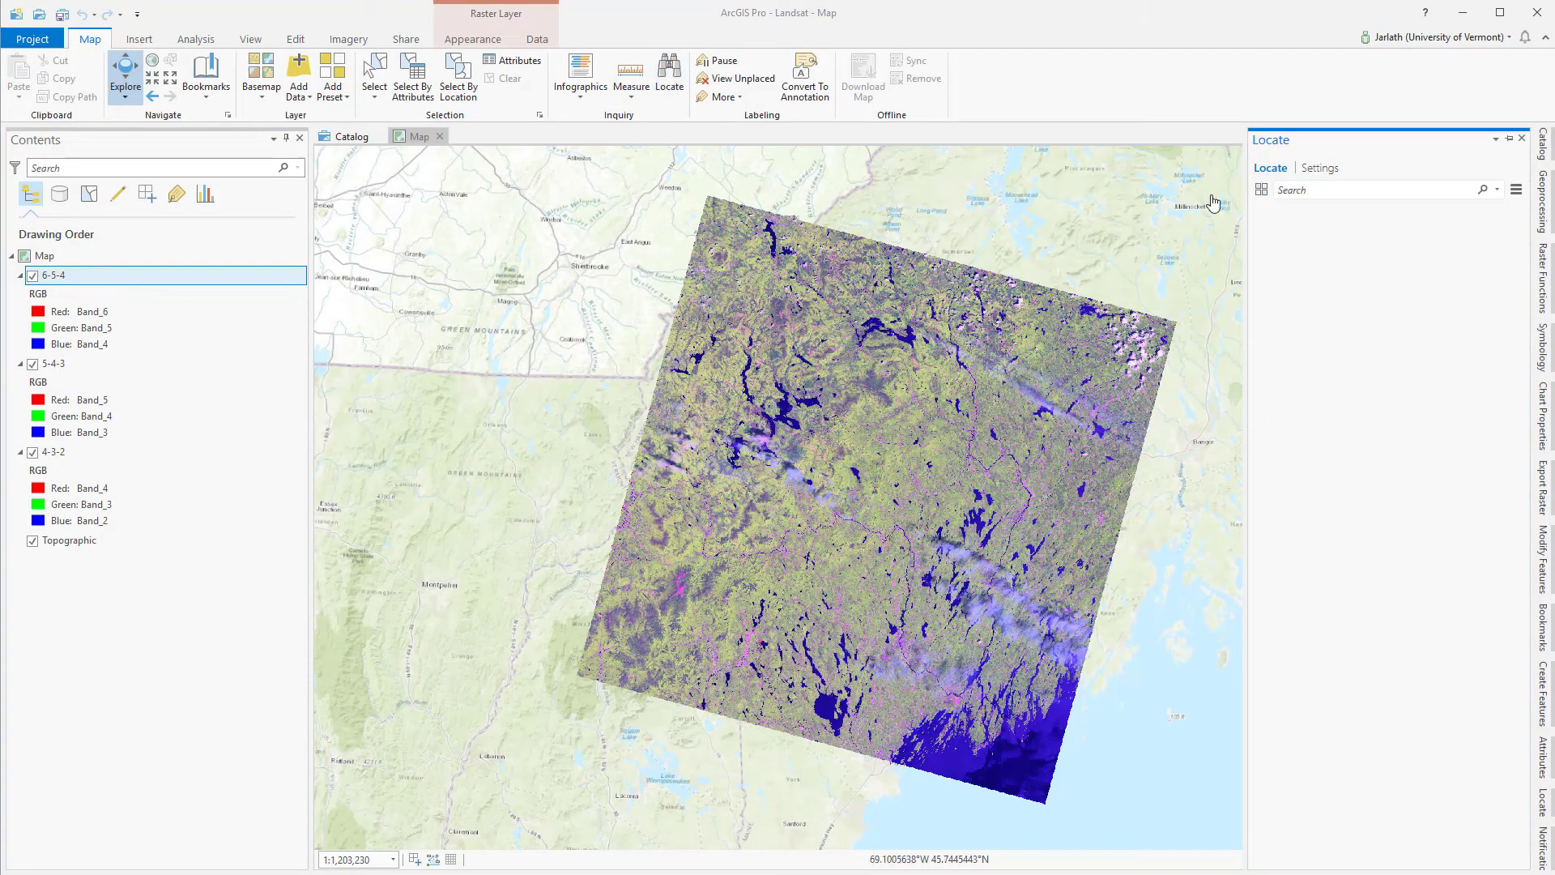
pyautogui.write('mount was')
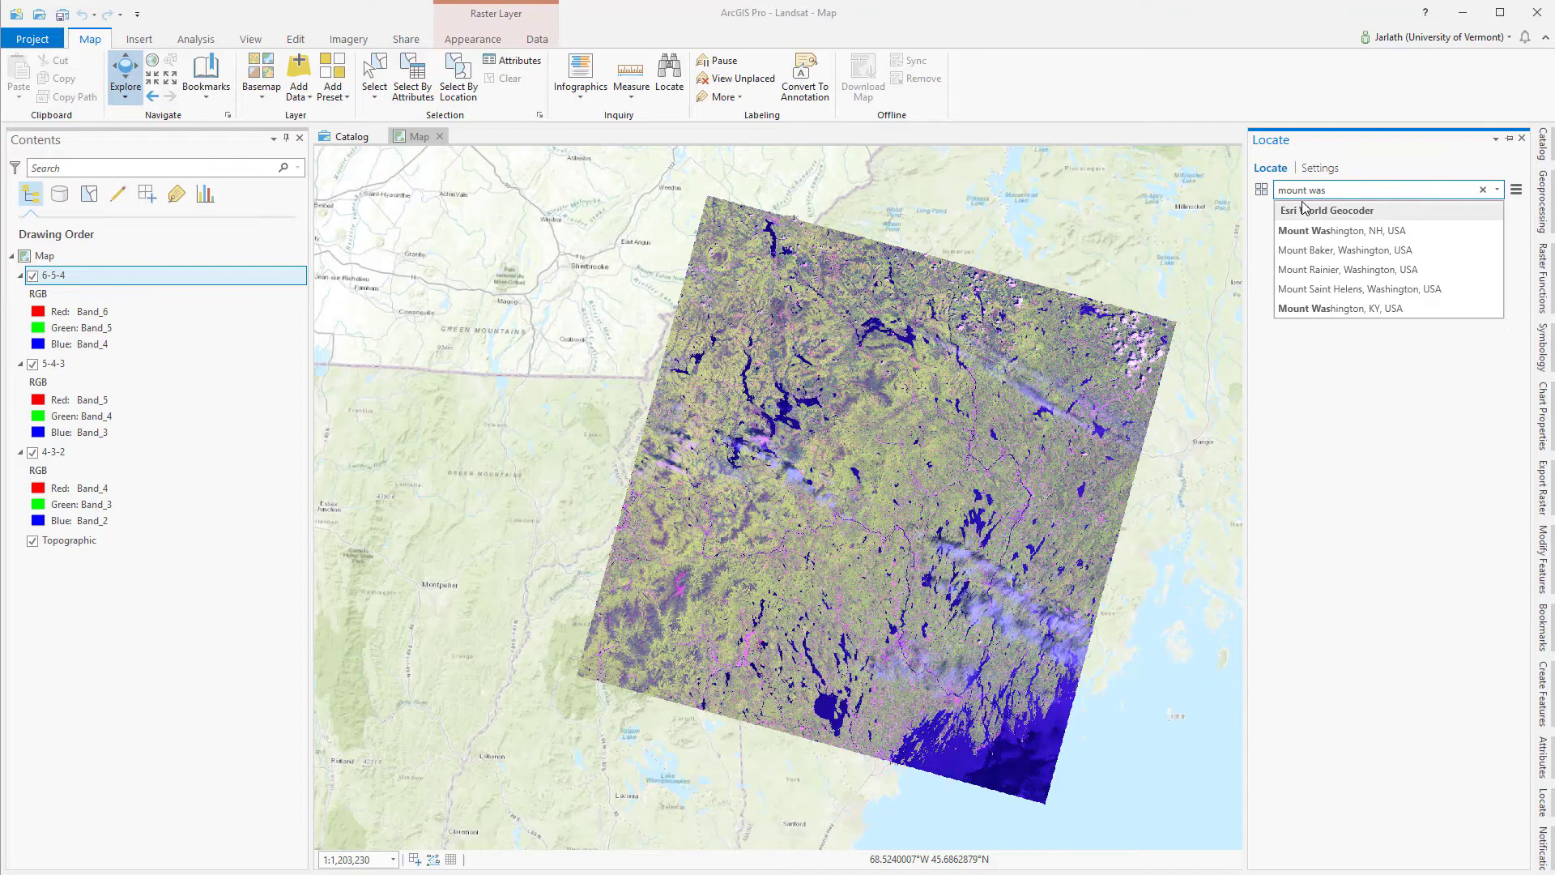
pyautogui.click(1312, 230)
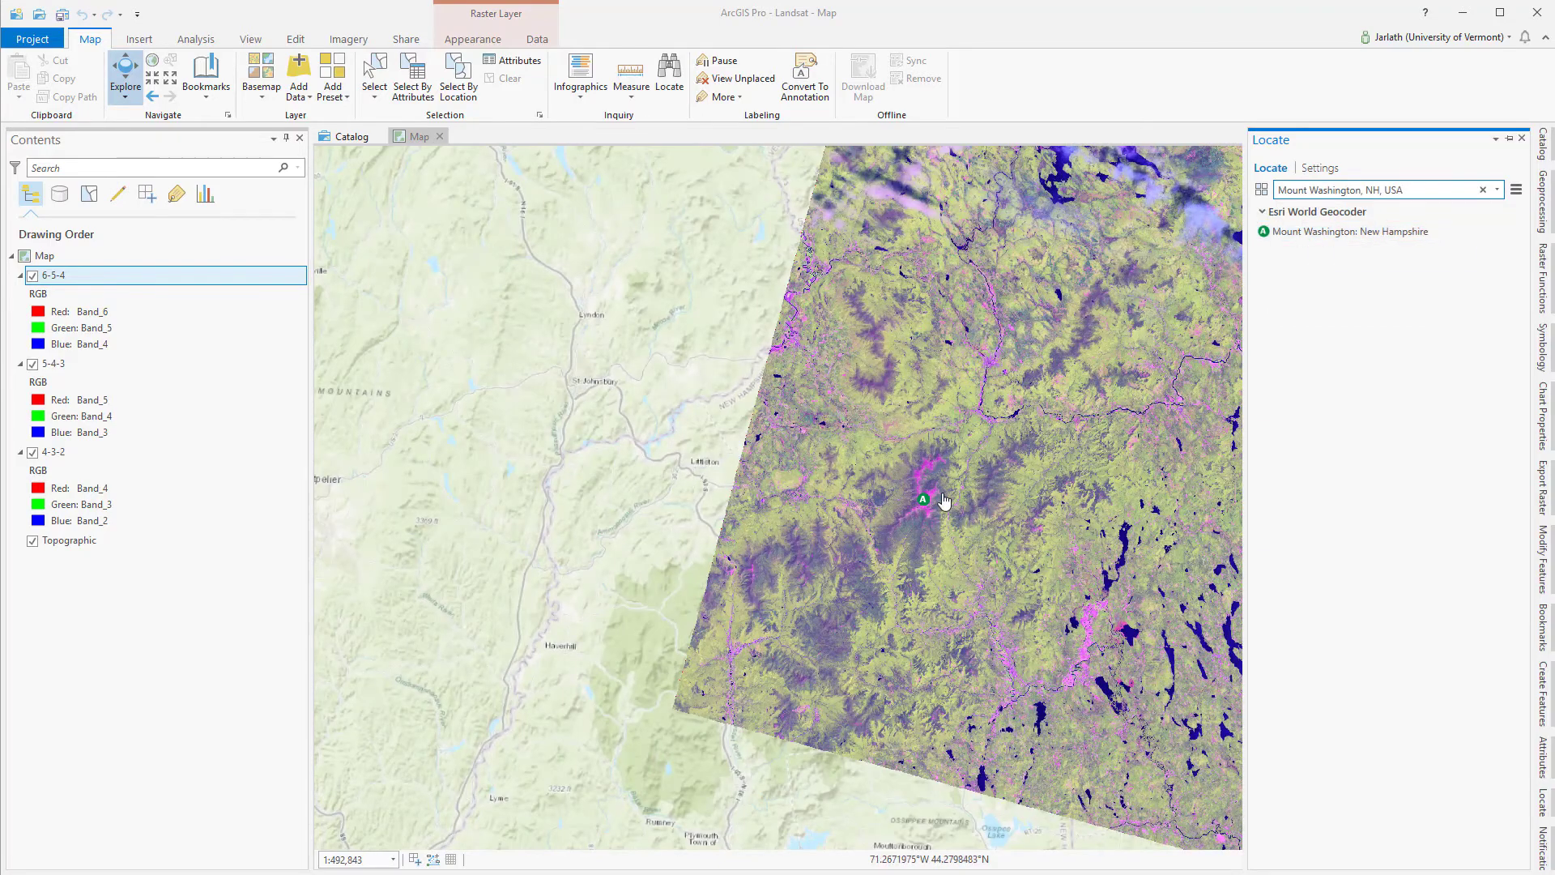
pyautogui.scroll(5, 927, 513)
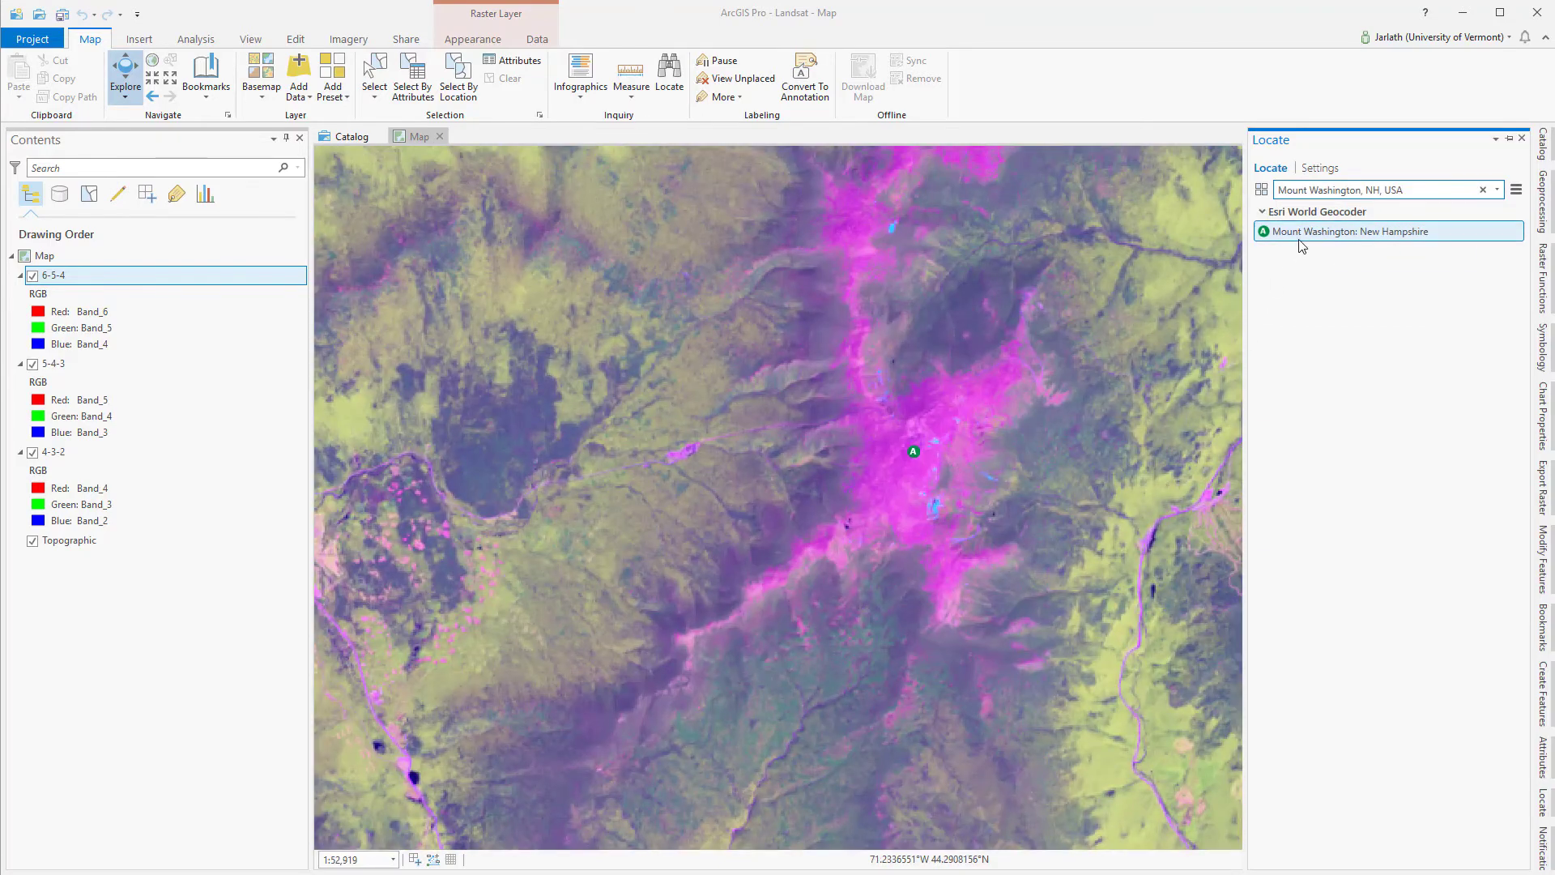
pyautogui.click(1482, 190)
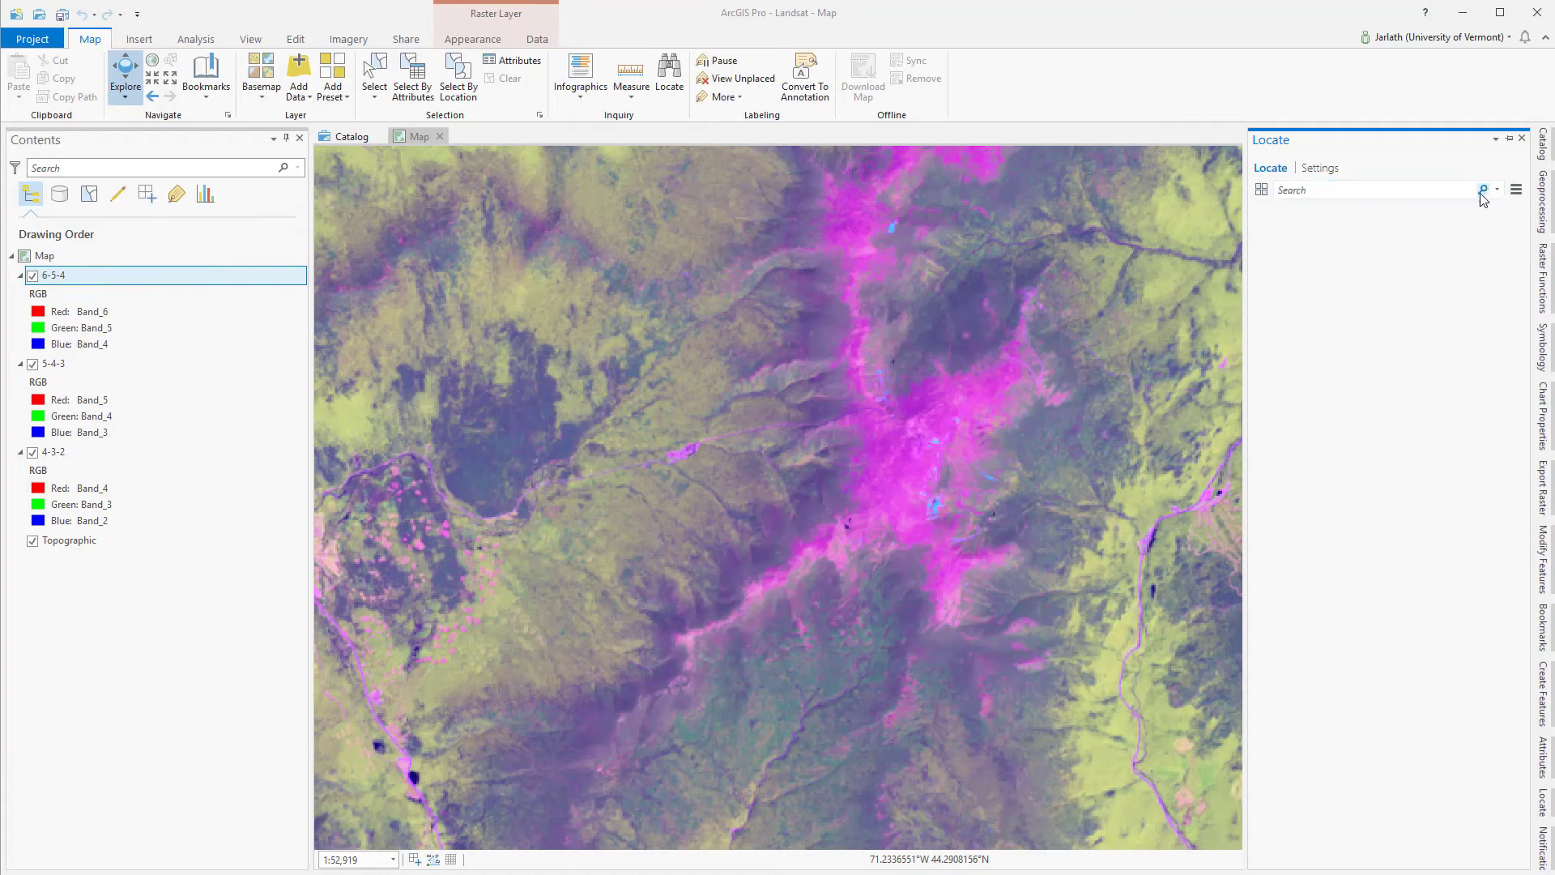
pyautogui.moveTo(955, 478); pyautogui.dragTo(833, 472)
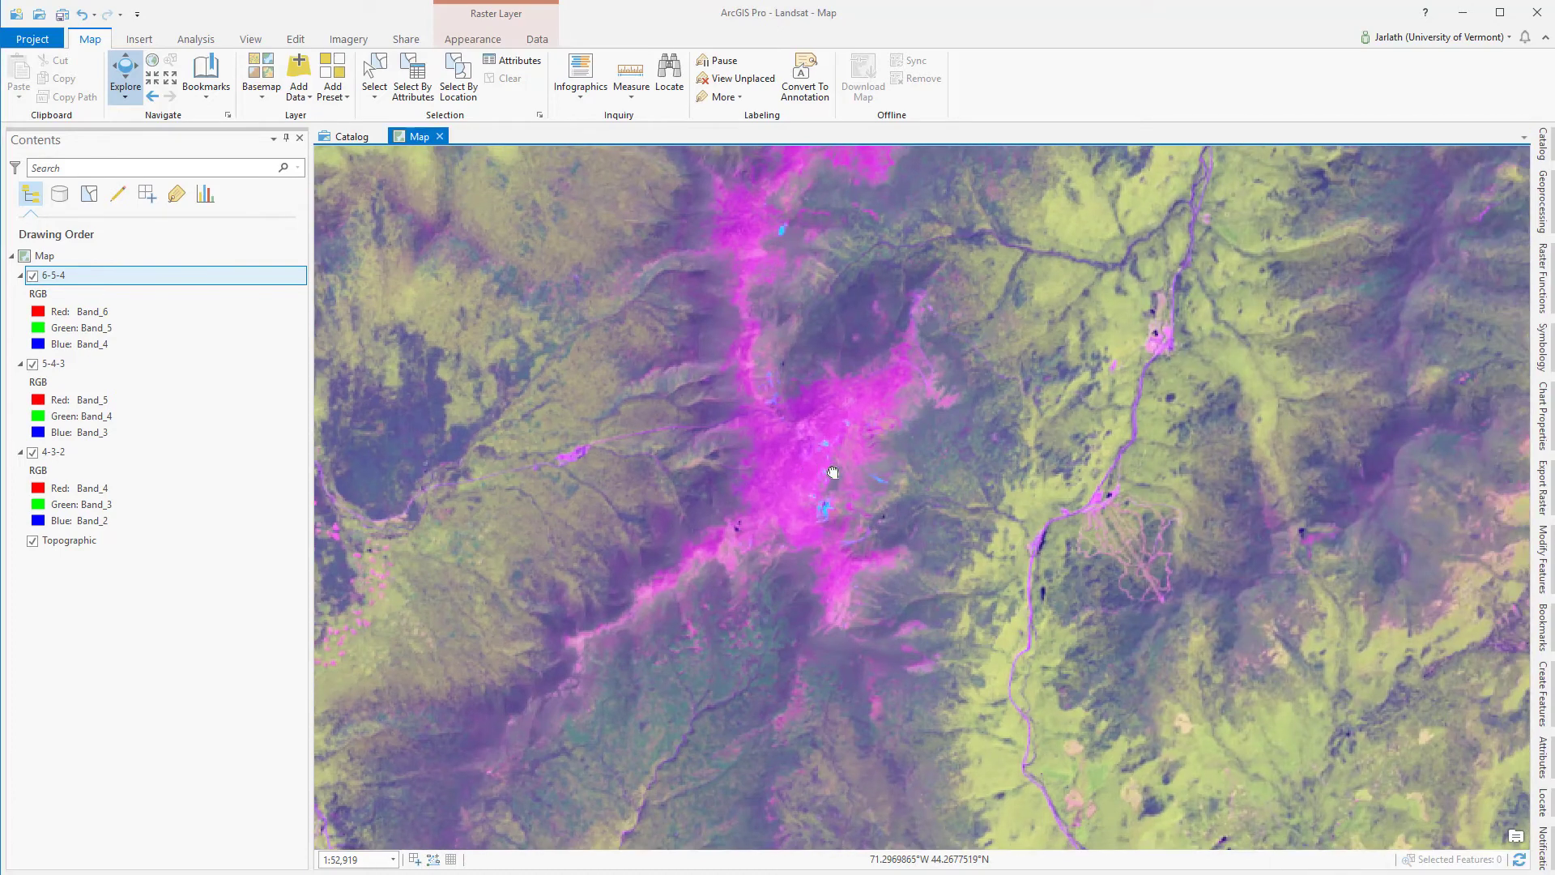
# - Create an NDVI layer from 6-5-4 with visible band 4, infrared band 5 and scientific output
pyautogui.click(197, 40)
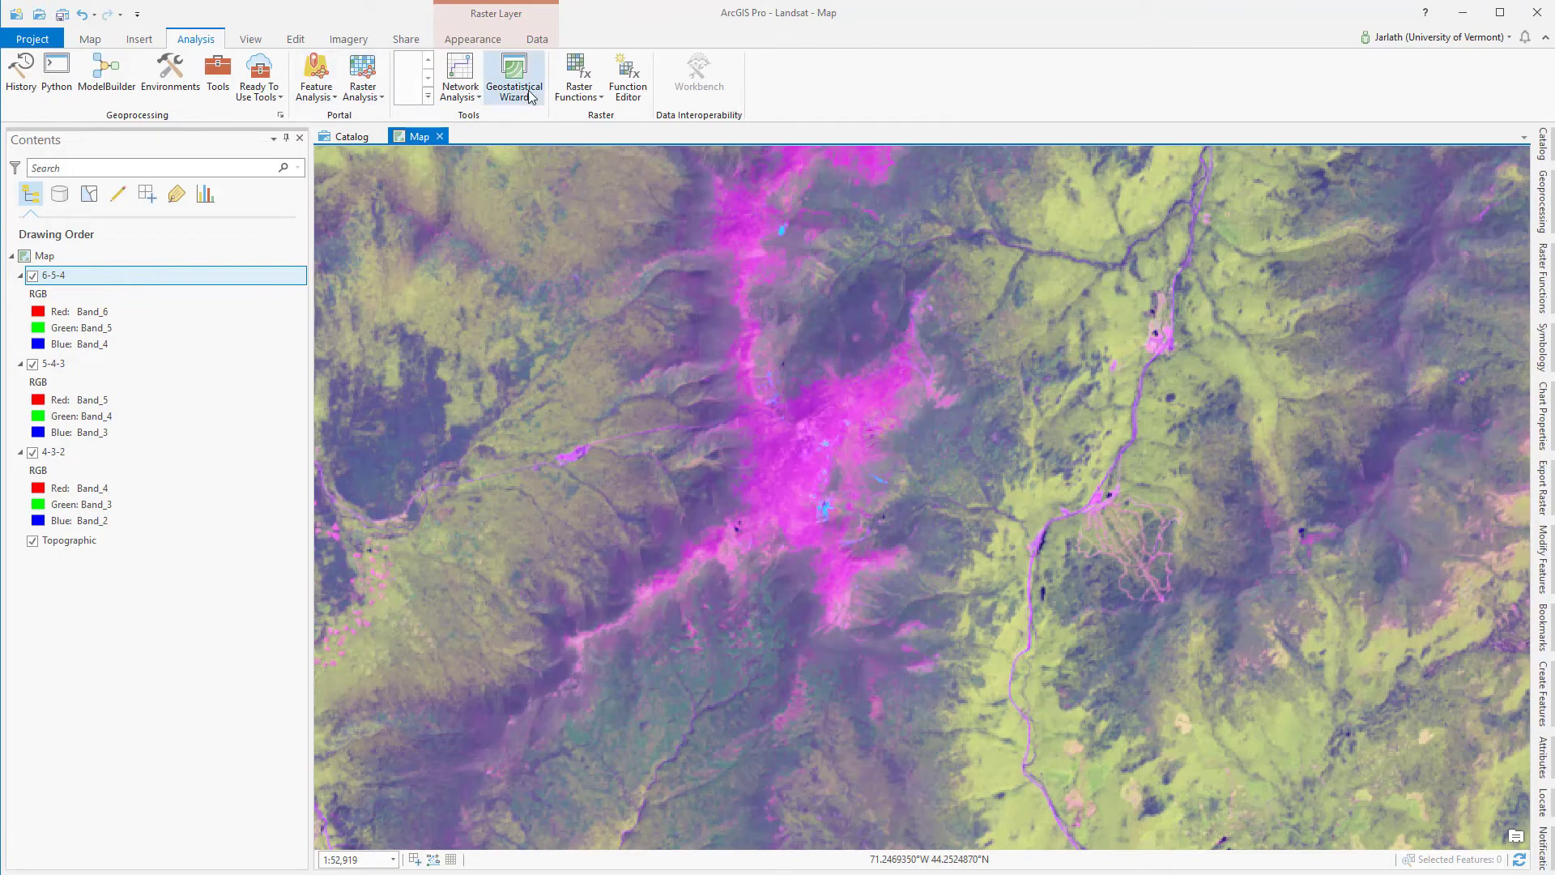
pyautogui.click(573, 71)
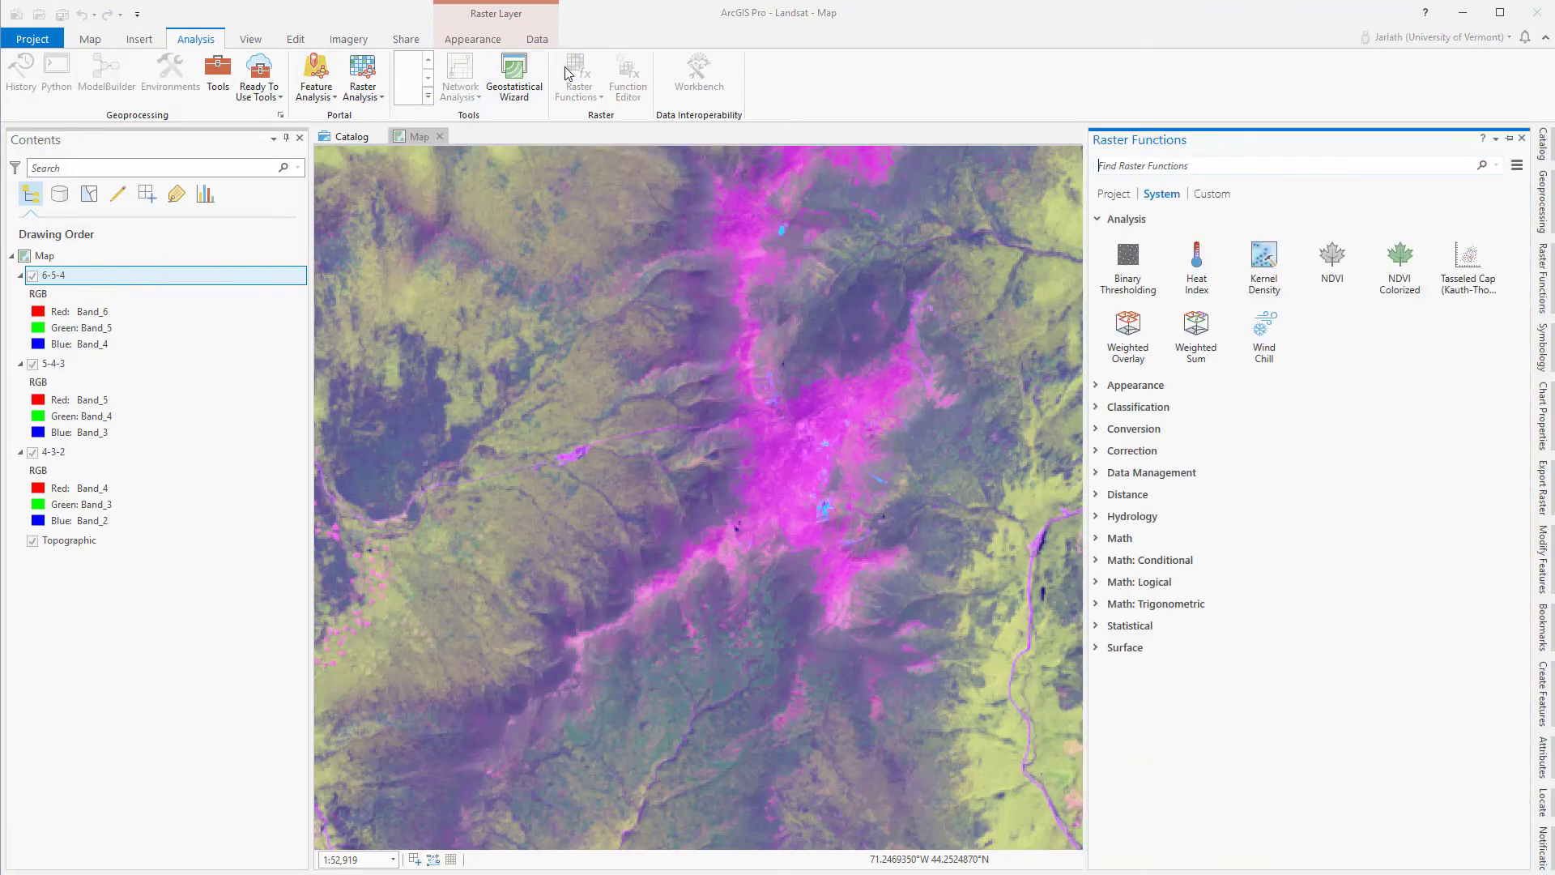
pyautogui.click(1139, 167)
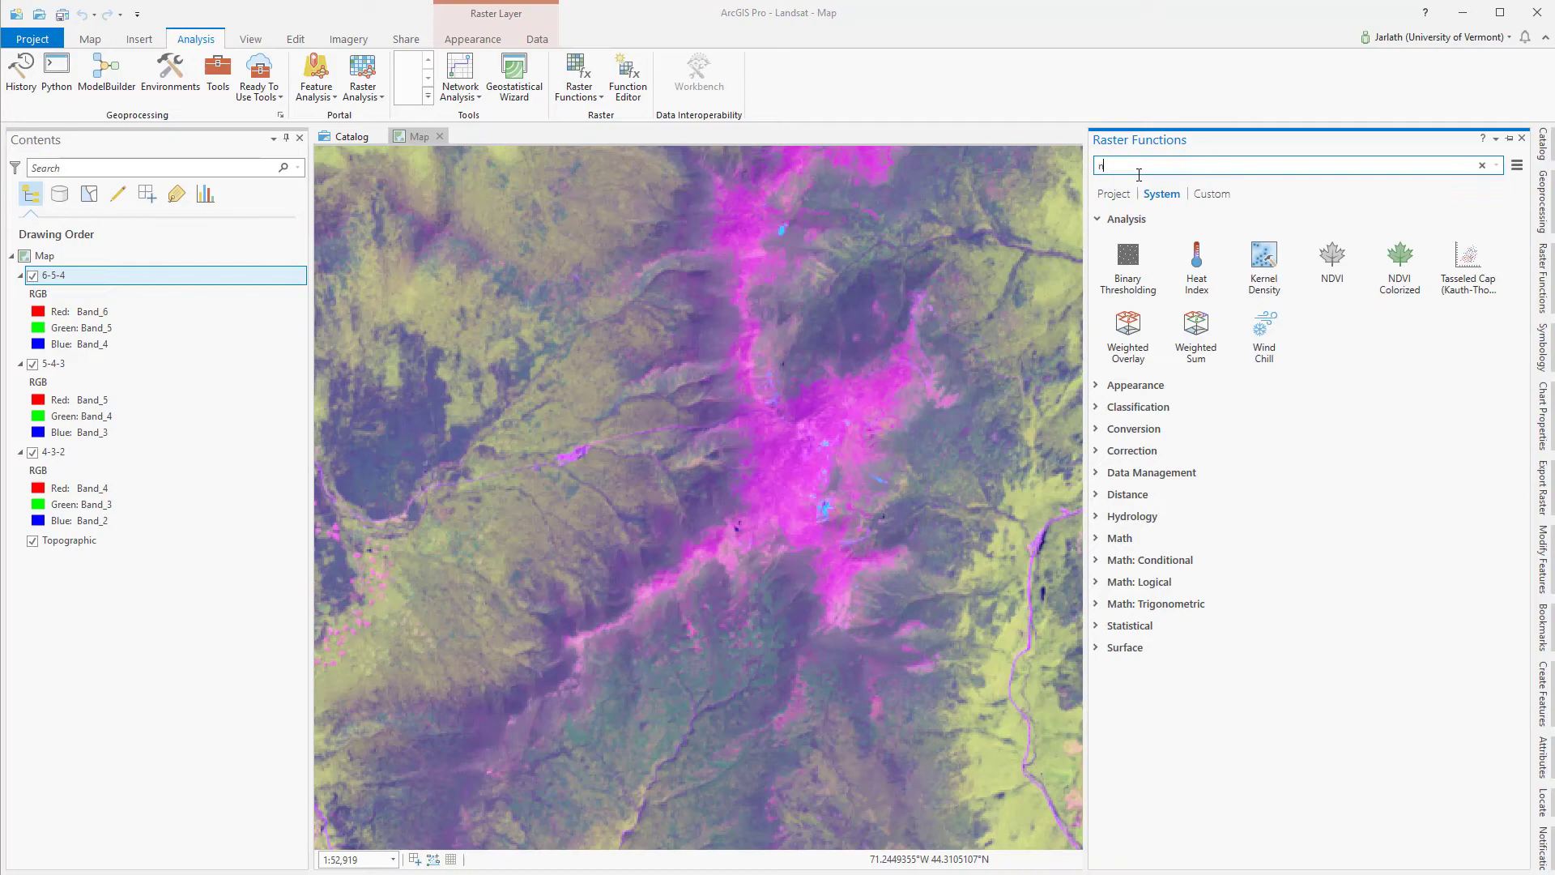
pyautogui.write('ndvi')
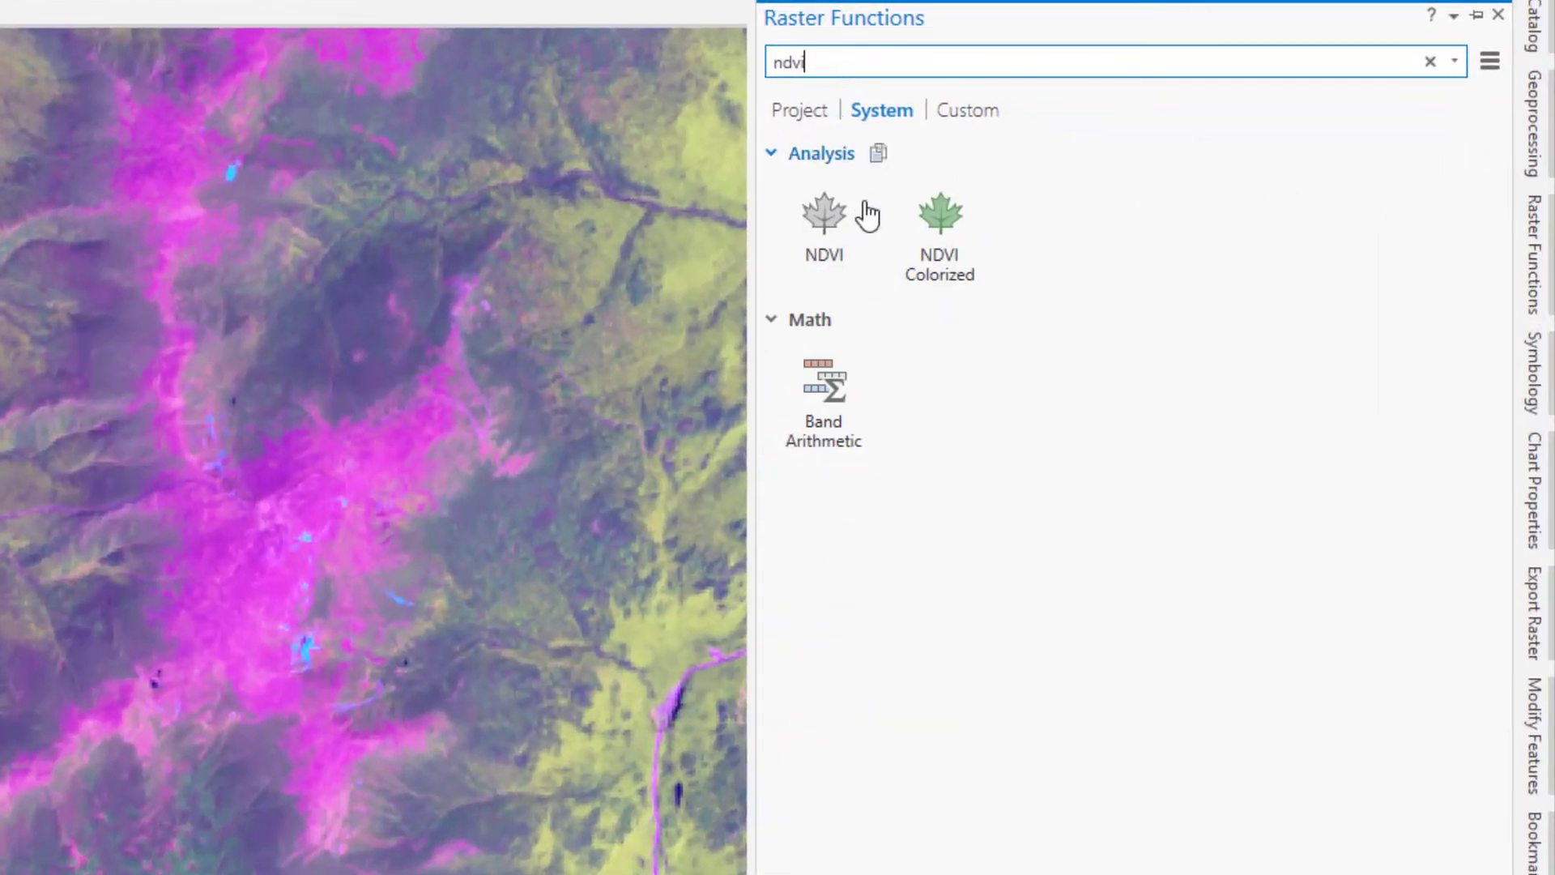
pyautogui.click(846, 232)
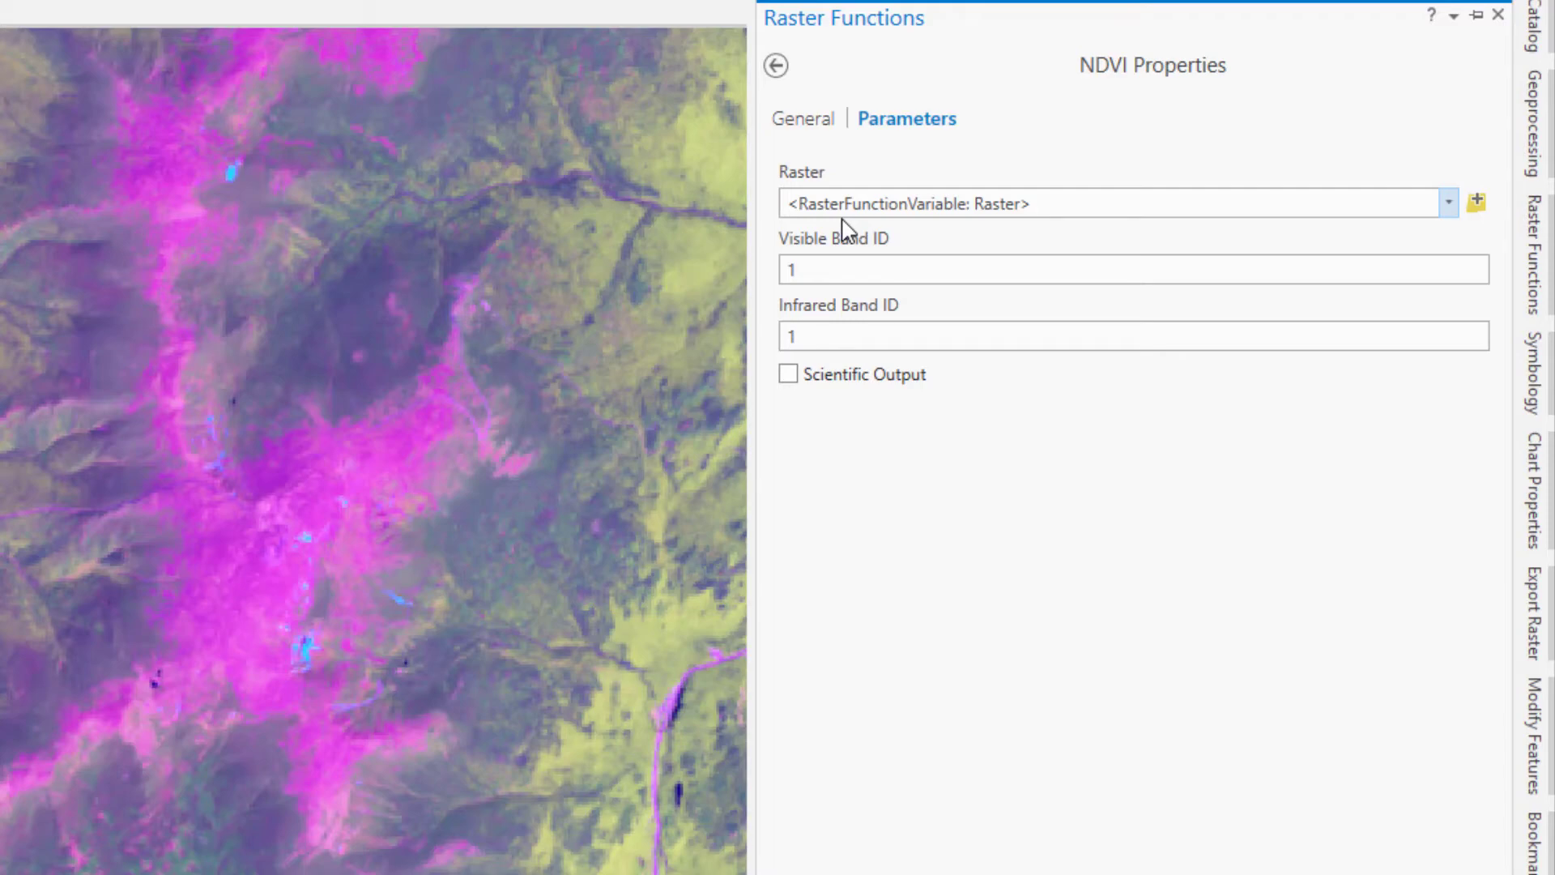
pyautogui.click(1447, 202)
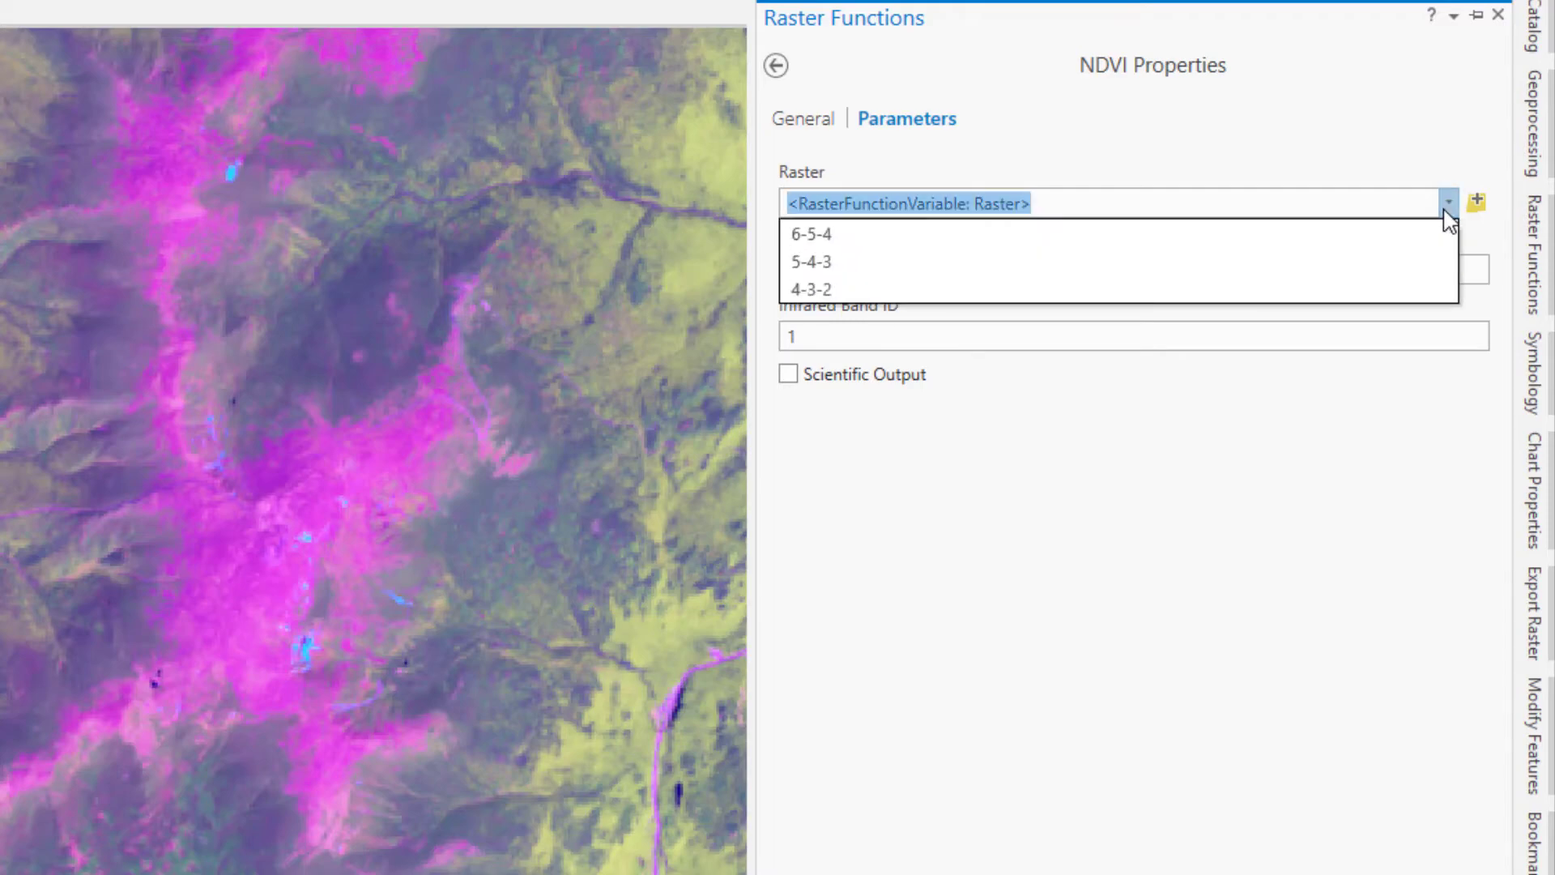
pyautogui.click(1406, 236)
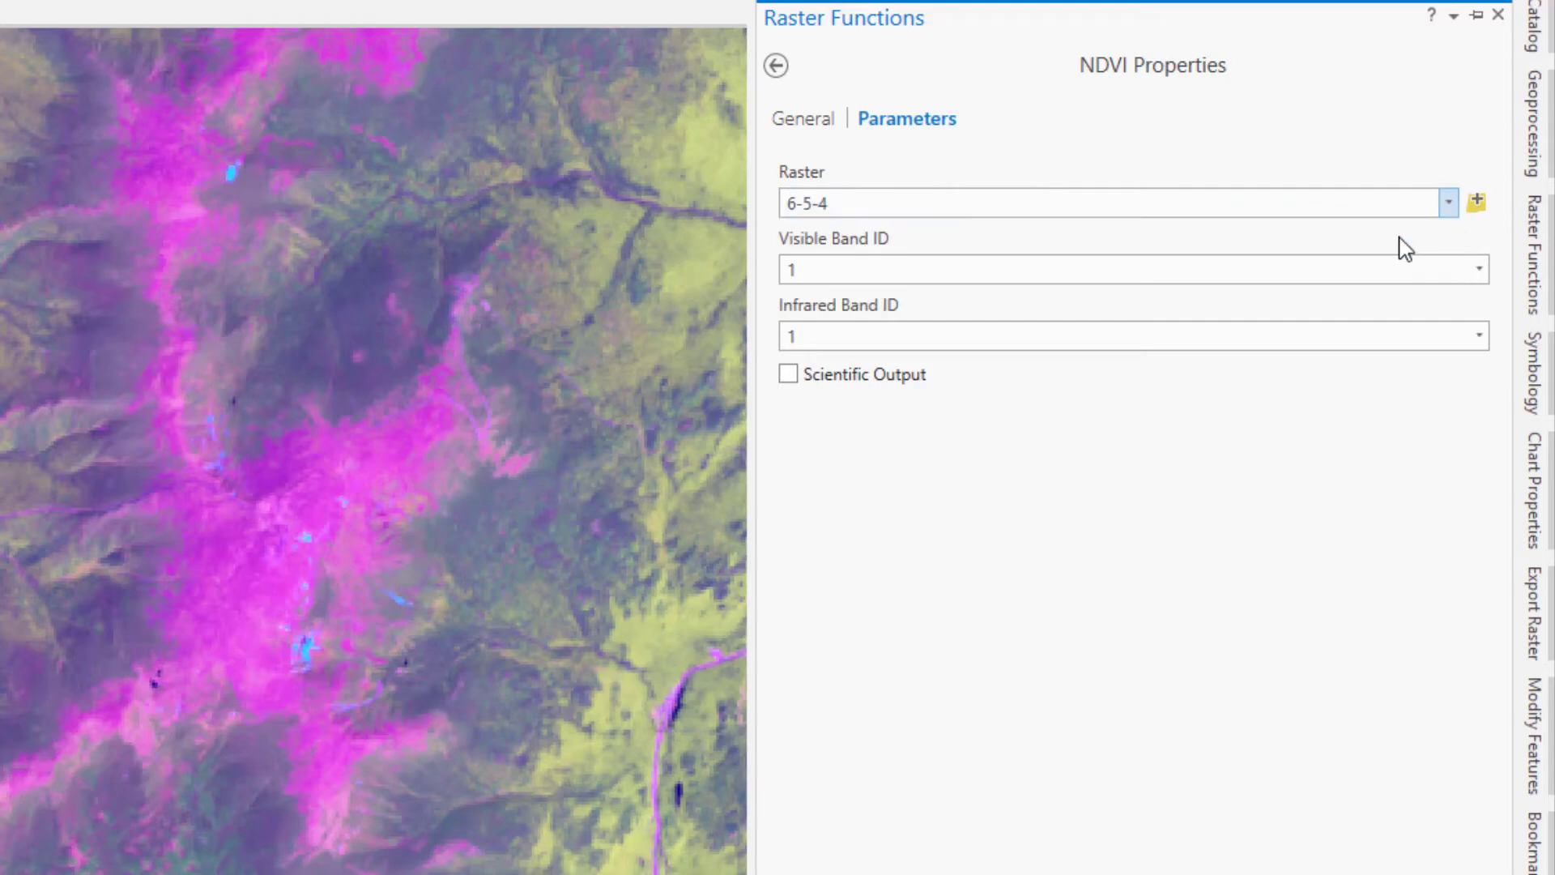
pyautogui.click(828, 269)
pyautogui.click(809, 332)
pyautogui.click(787, 375)
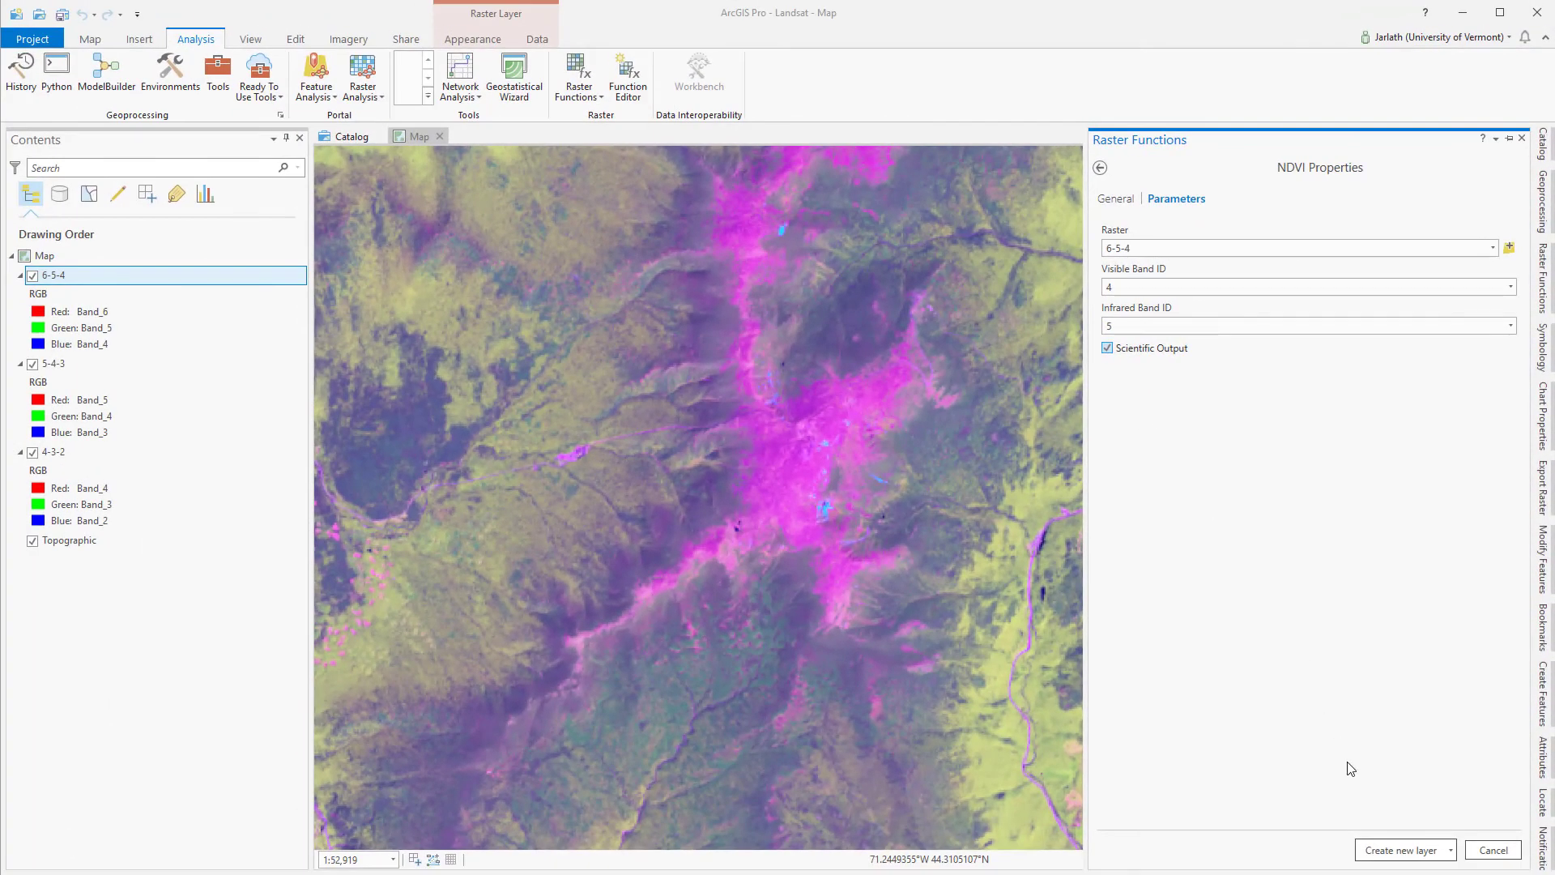
pyautogui.click(1383, 846)
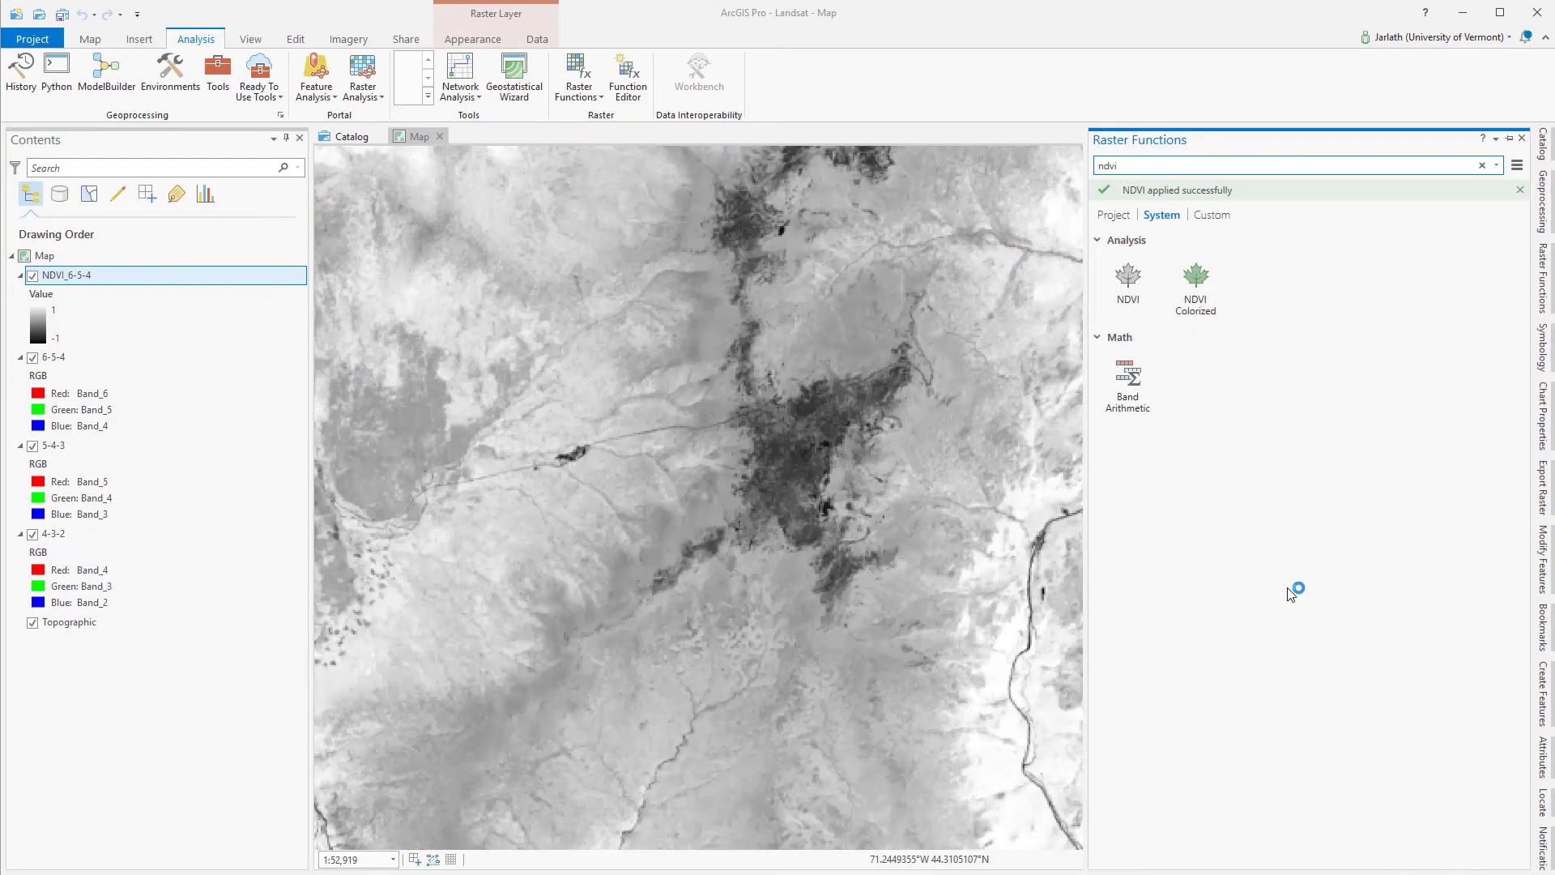
# - Rename the NDVI_6-5-4 layer to NDVI
pyautogui.click(63, 282)
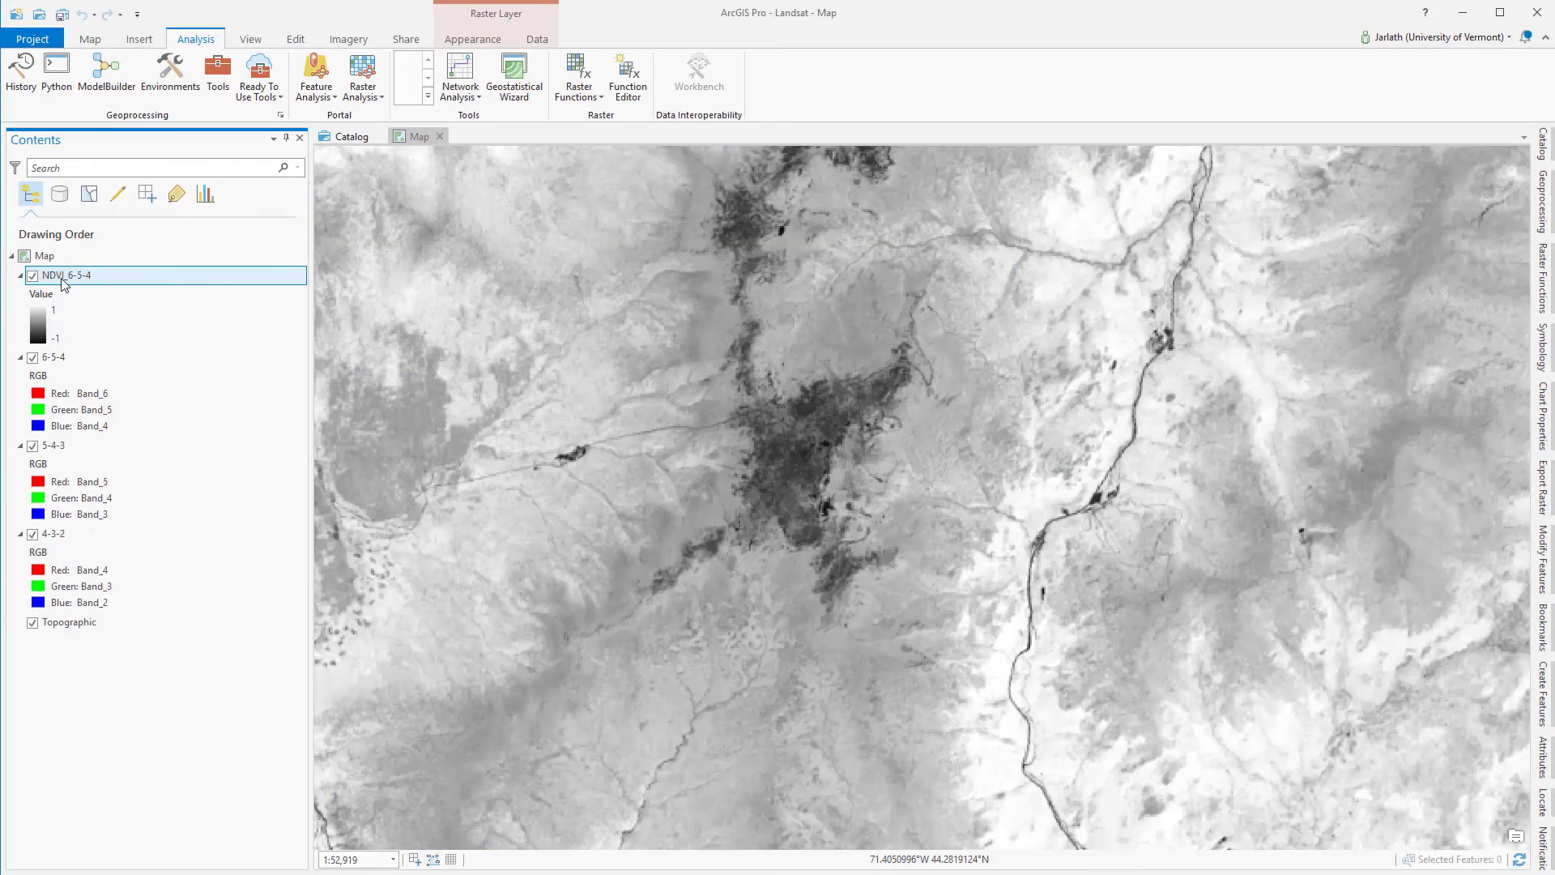
pyautogui.moveTo(65, 276); pyautogui.dragTo(104, 280)
pyautogui.press('BackSpace')
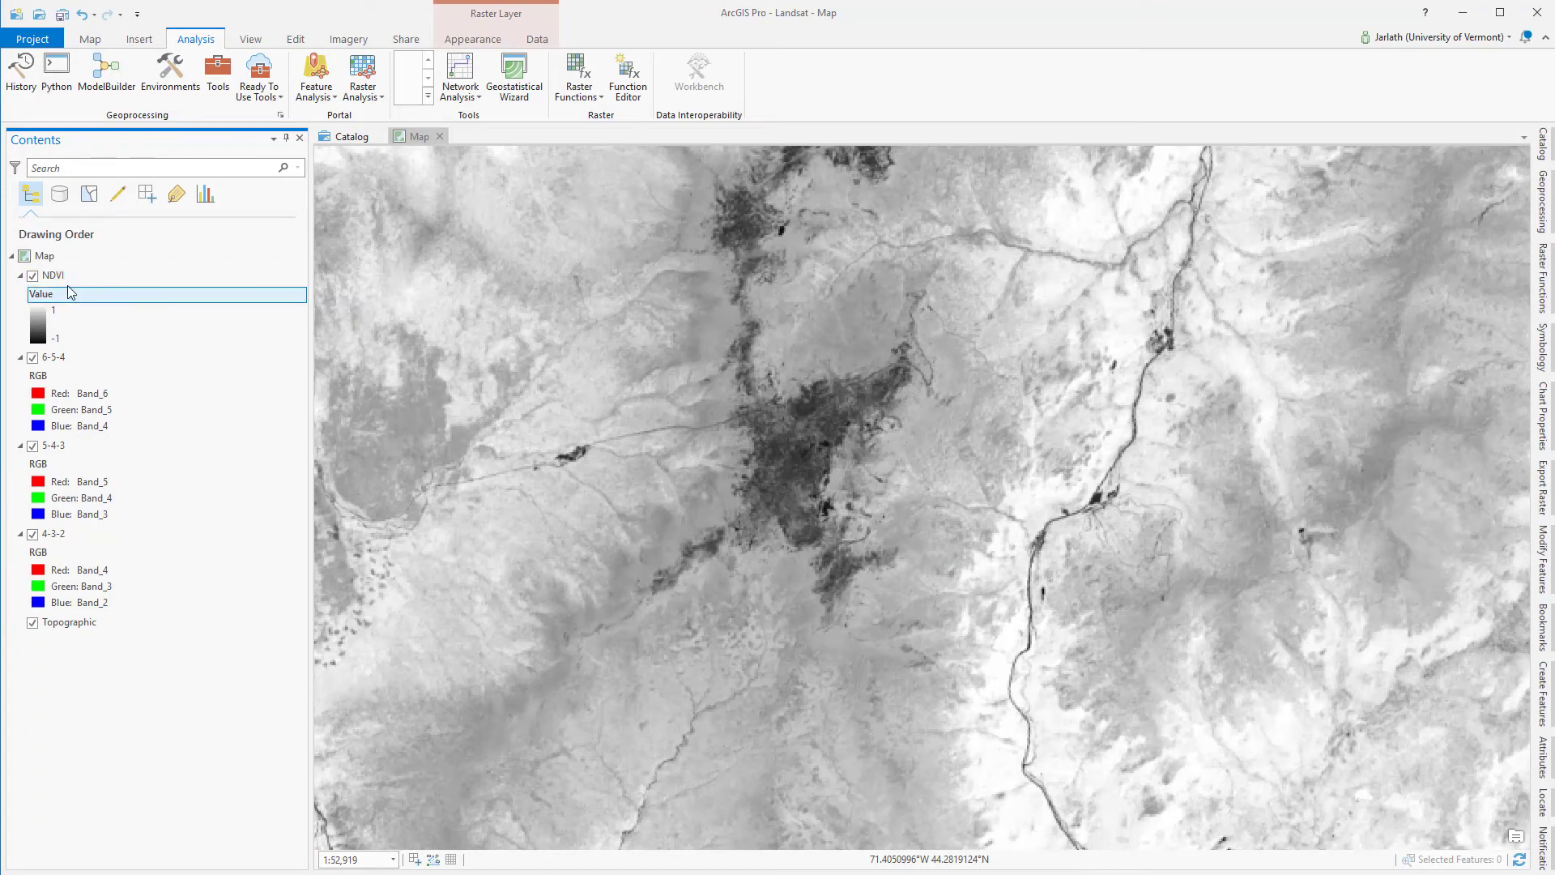
pyautogui.press('Return')
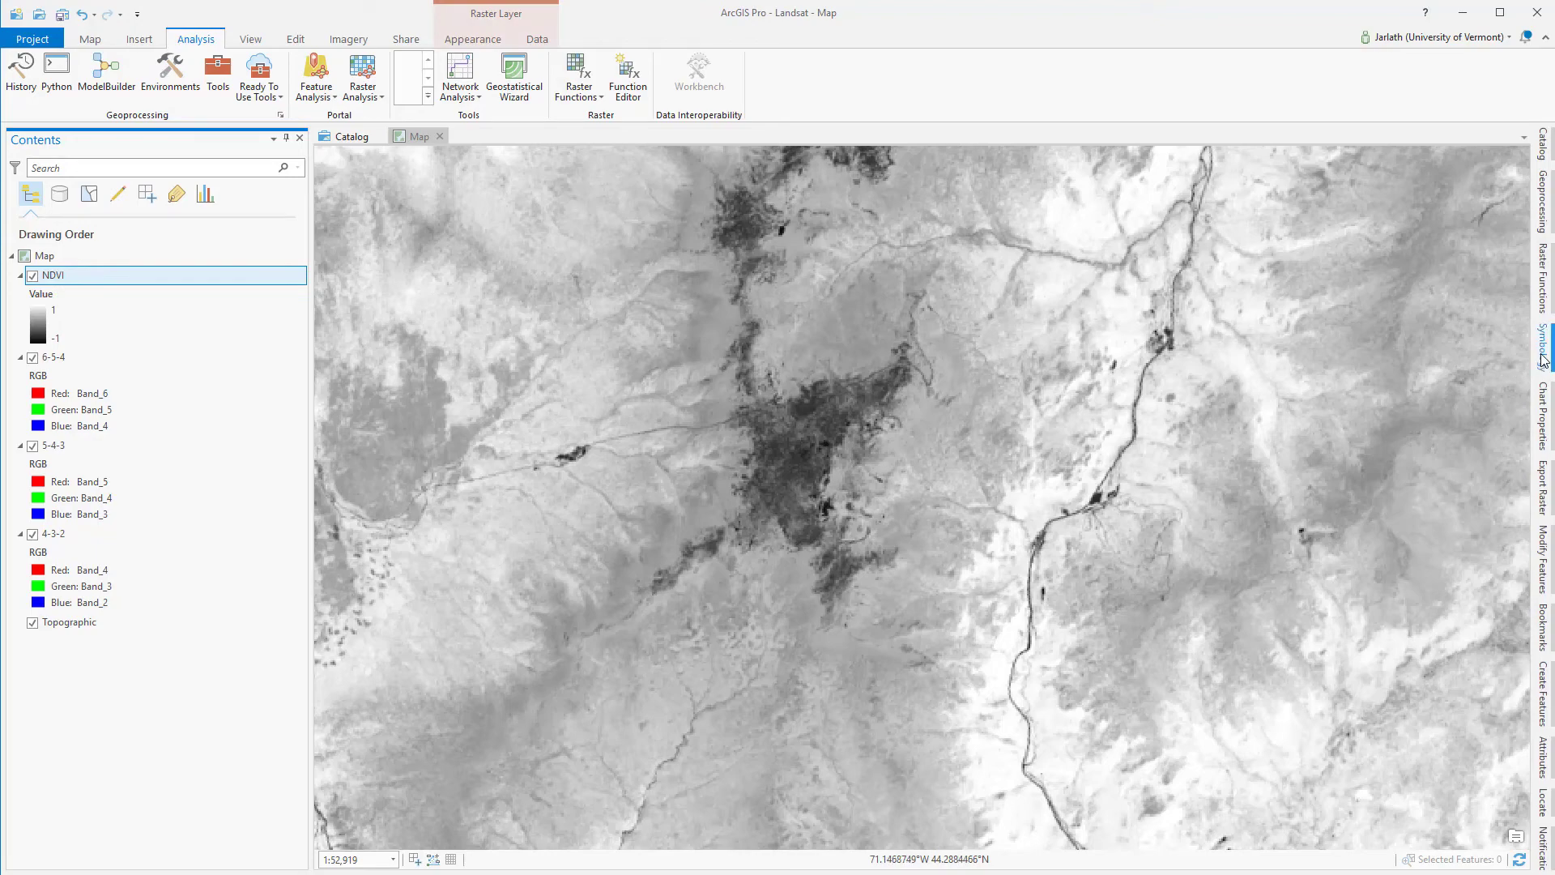
# - Hide the NDVI background value and keep a Percent Clip stretch
pyautogui.click(1542, 346)
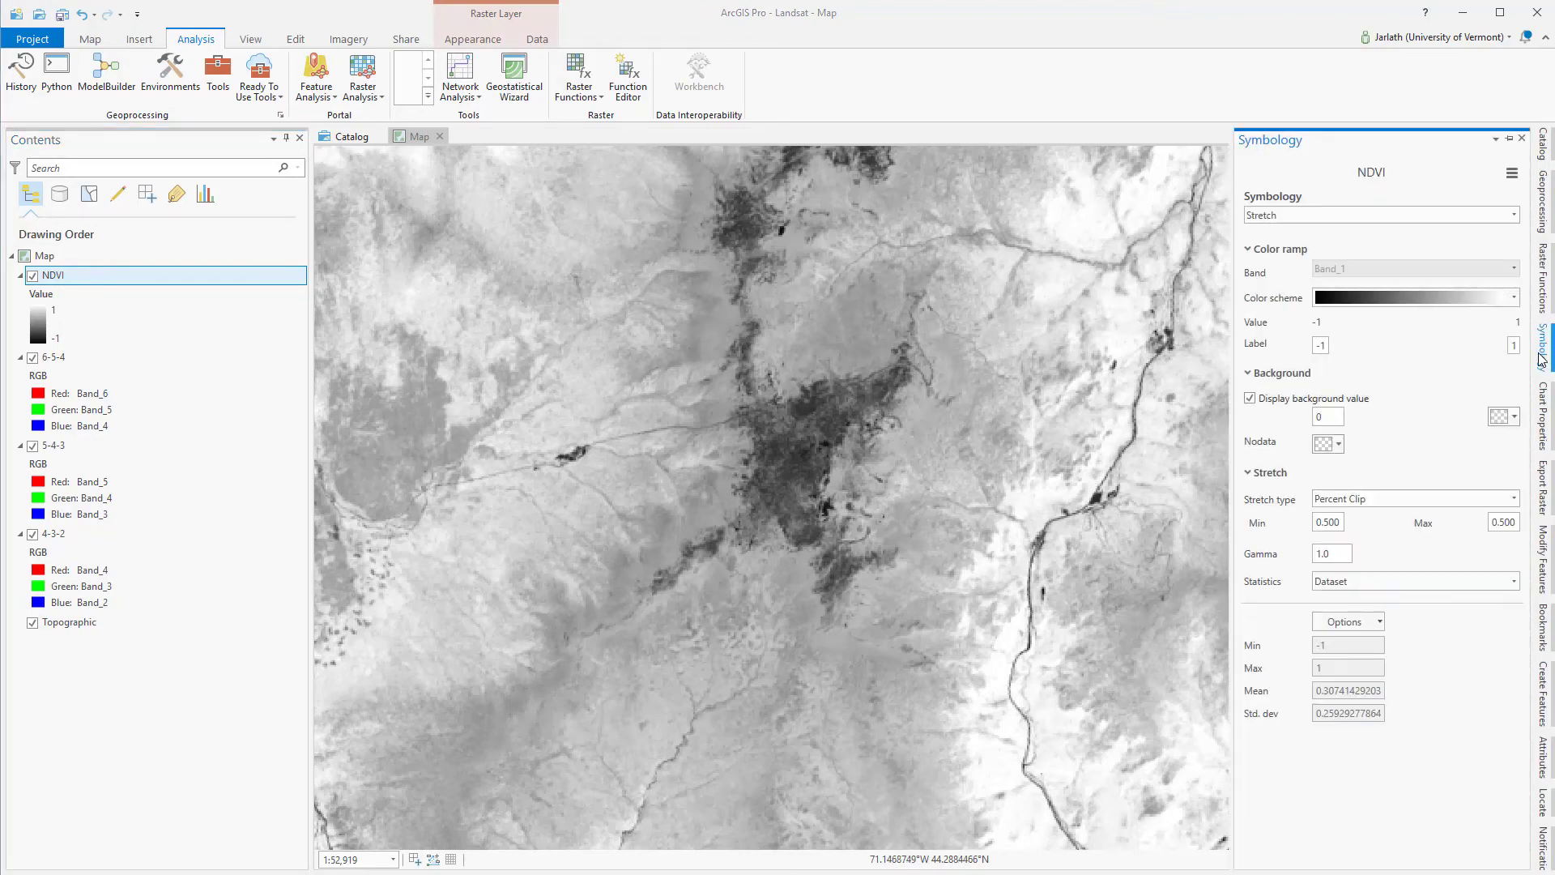
pyautogui.click(1249, 399)
pyautogui.click(1513, 499)
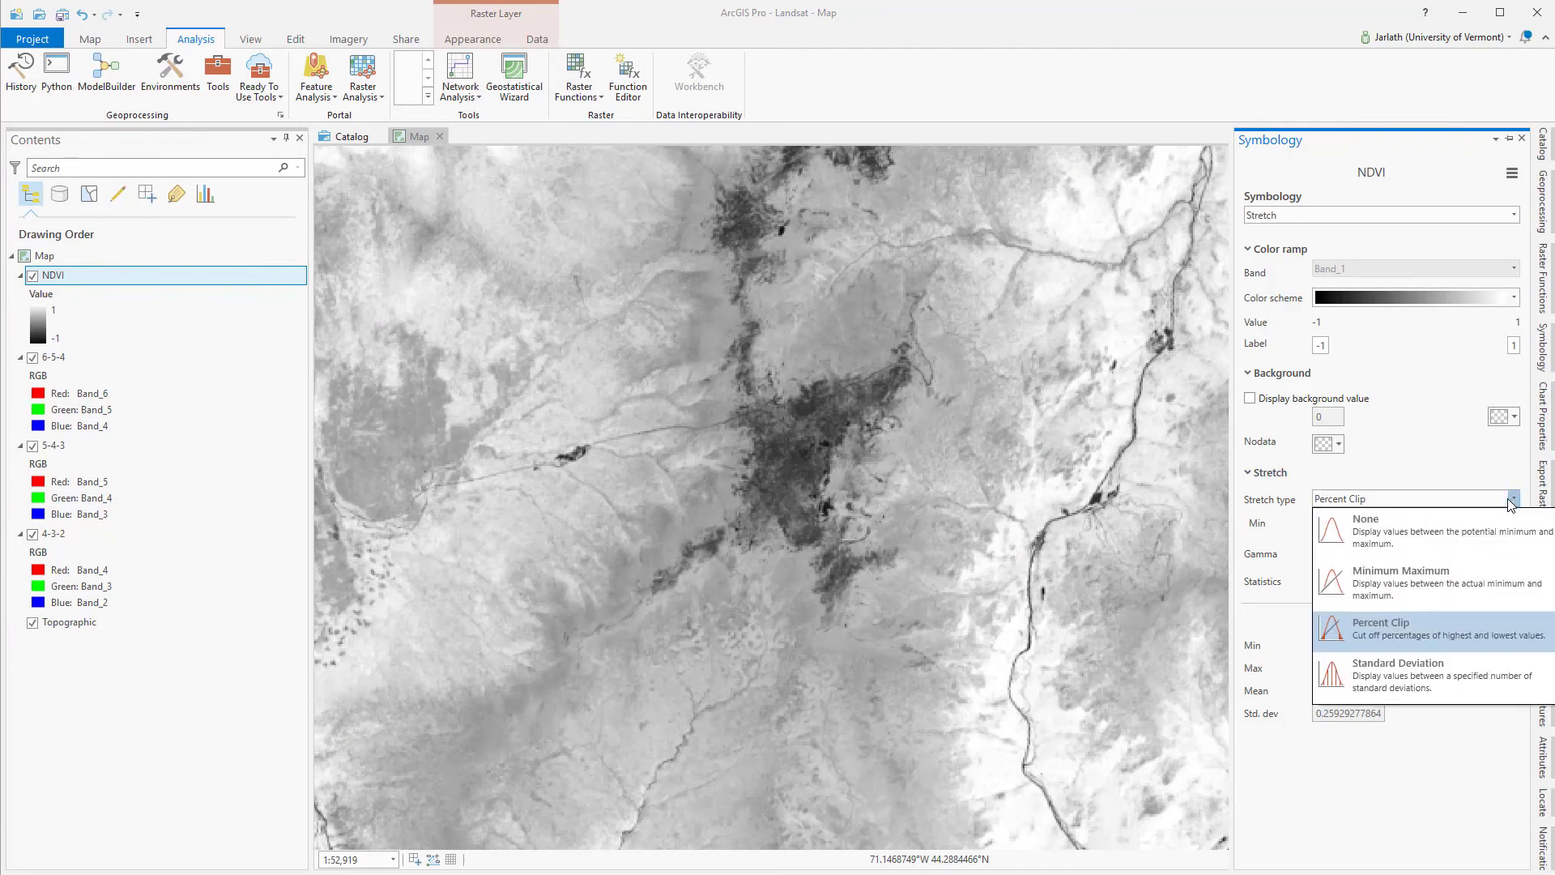
pyautogui.click(1444, 574)
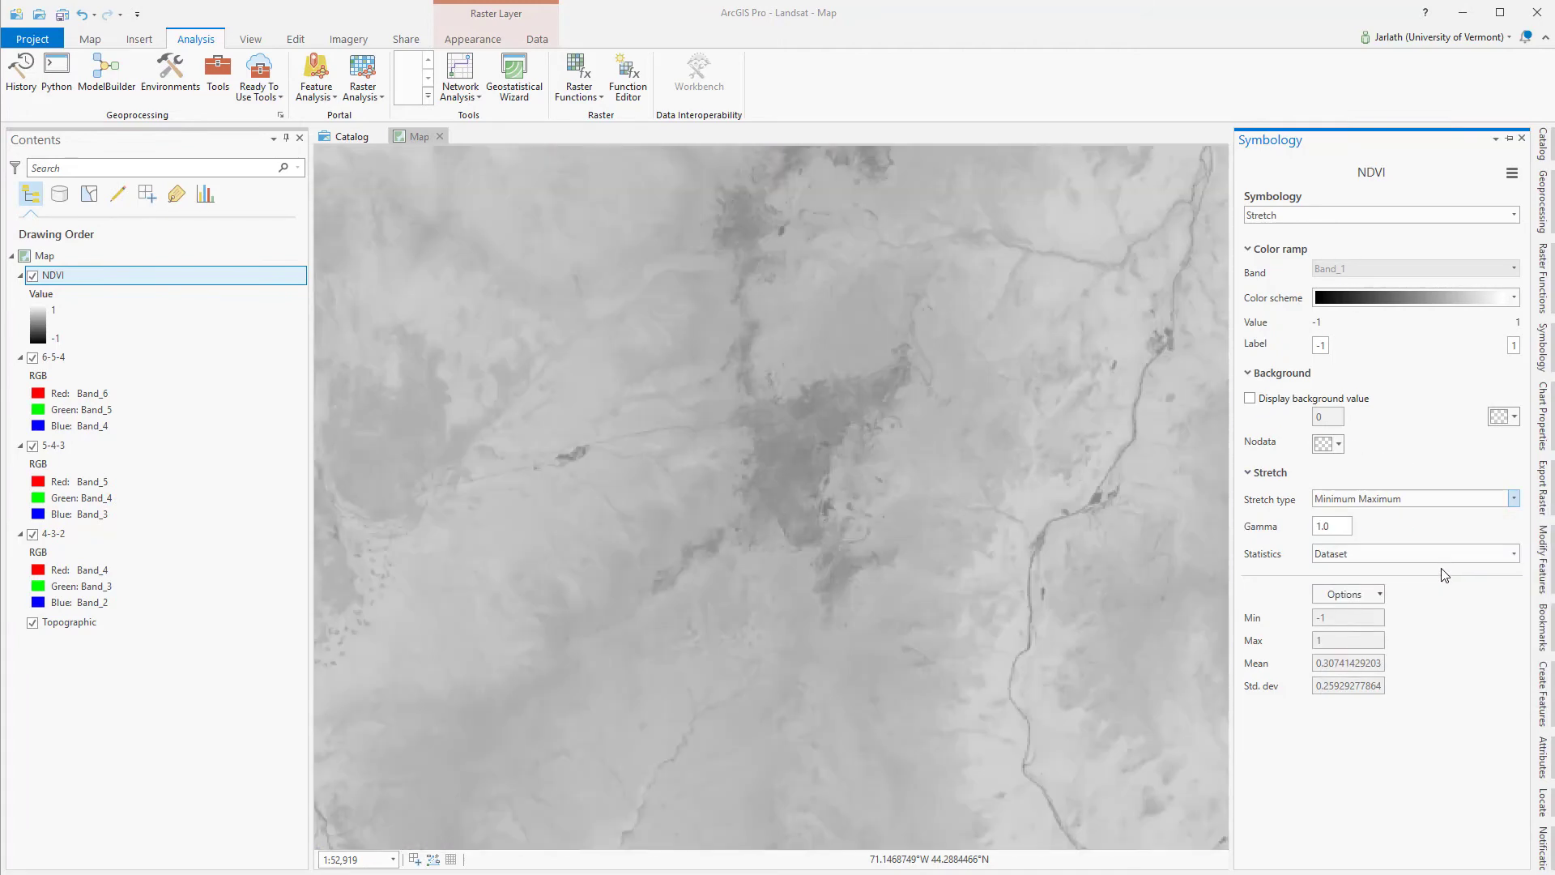
pyautogui.click(1511, 500)
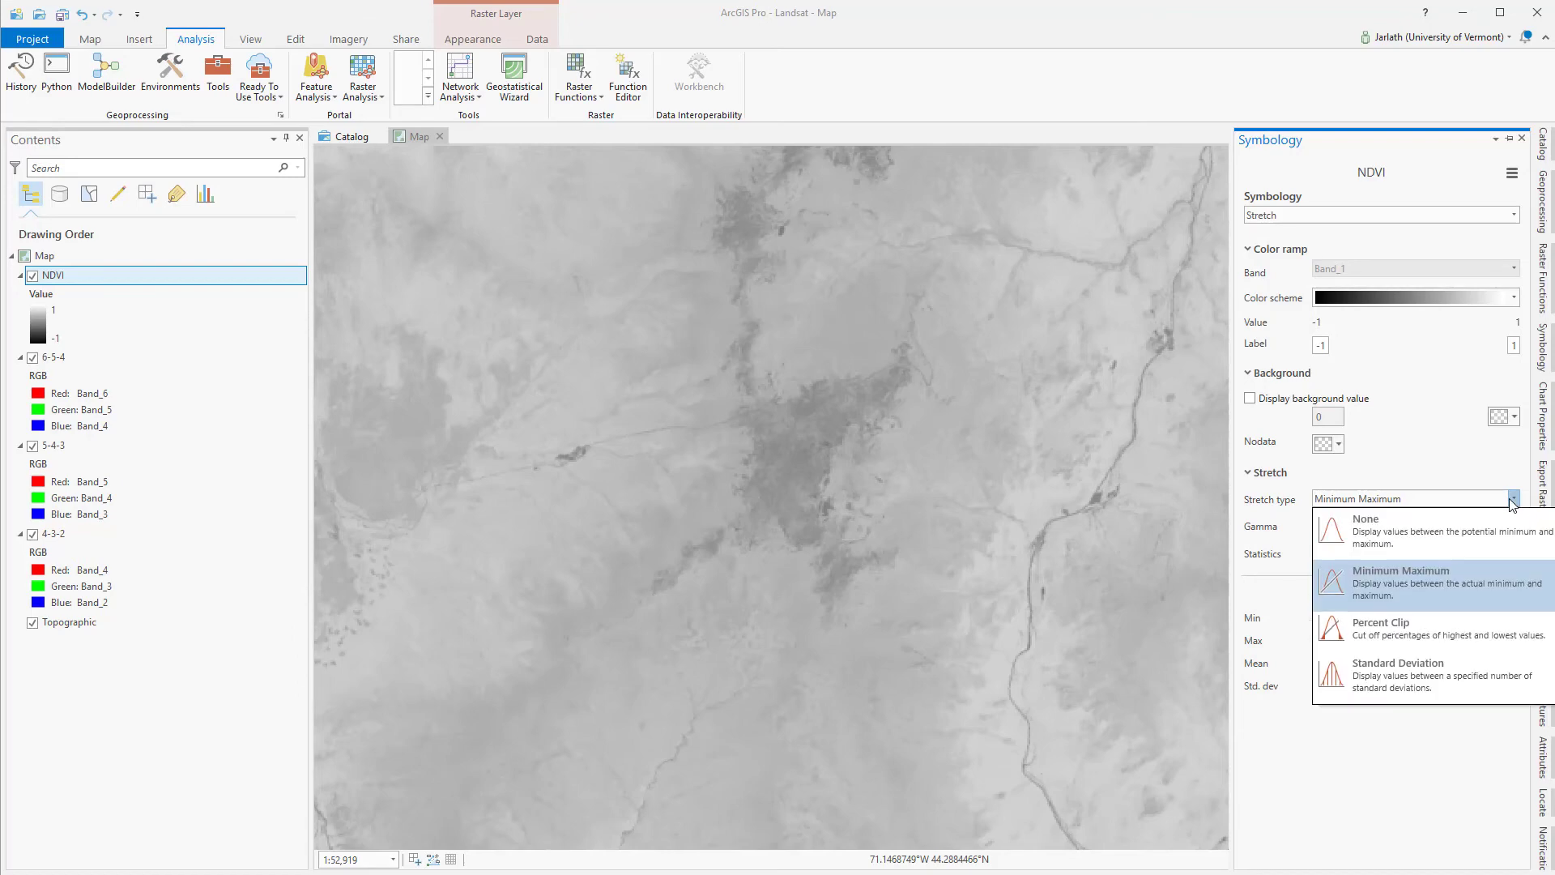
pyautogui.click(1435, 673)
pyautogui.click(1513, 498)
pyautogui.click(1442, 624)
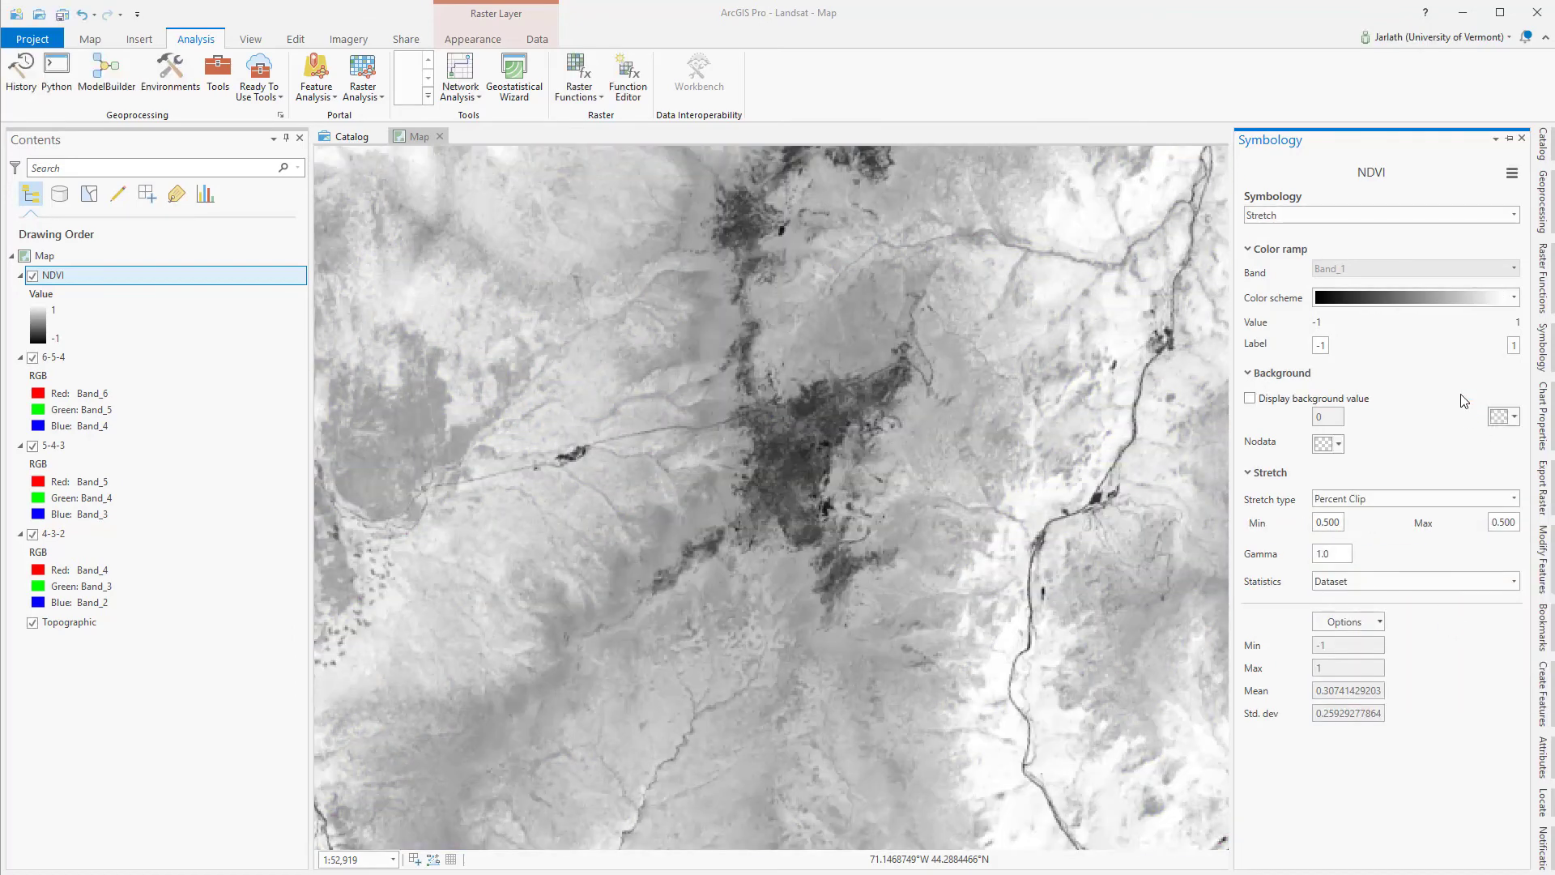
# - Colour the NDVI layer with the Red to Green colour scheme
pyautogui.click(1513, 297)
pyautogui.click(1479, 394)
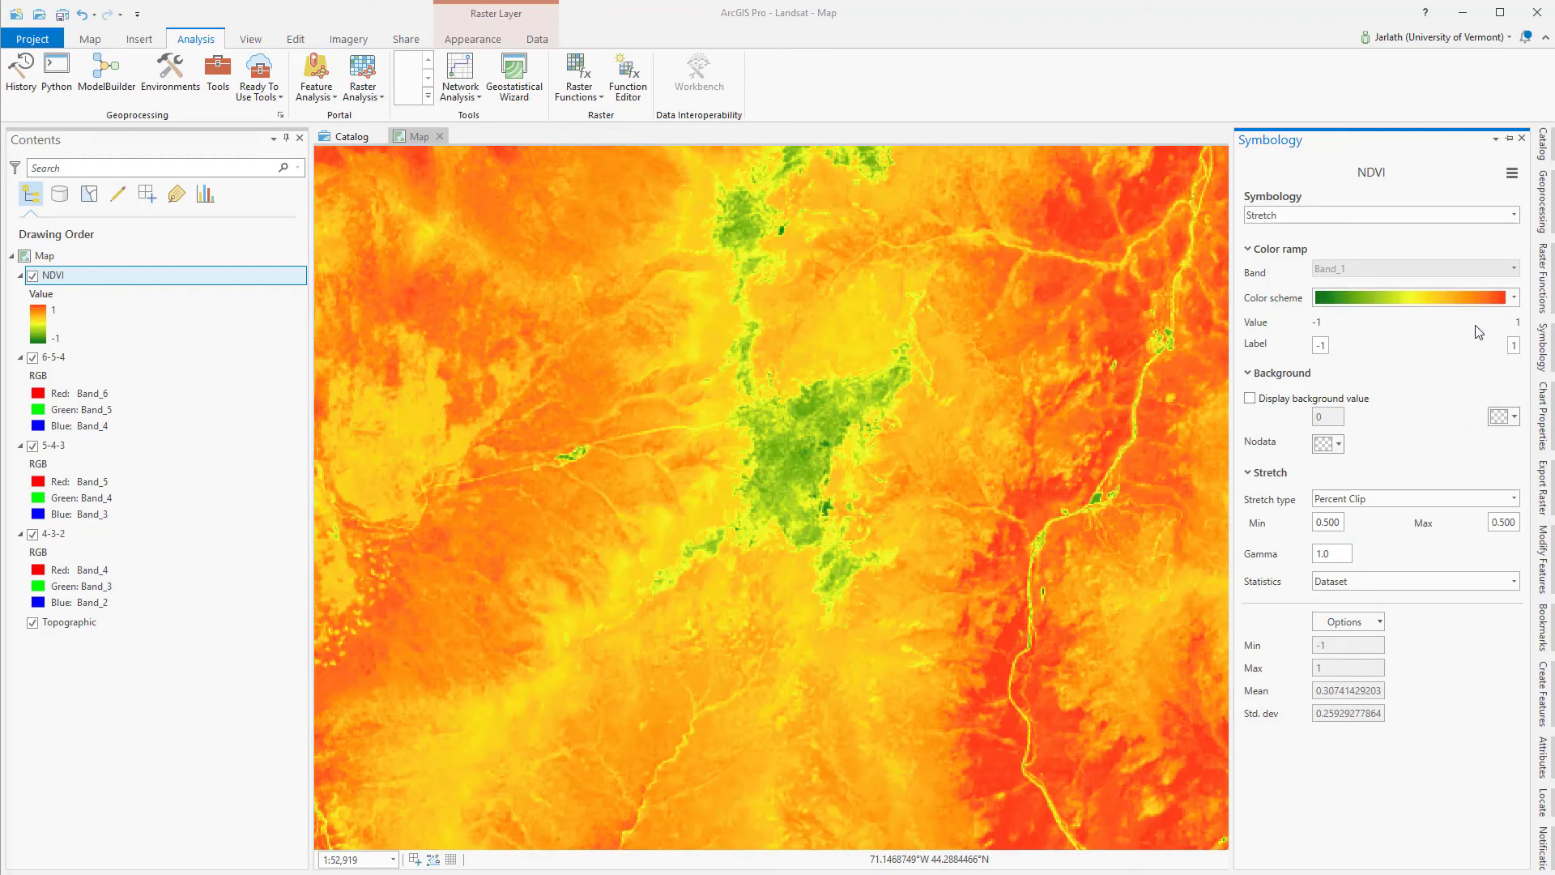
pyautogui.click(1513, 298)
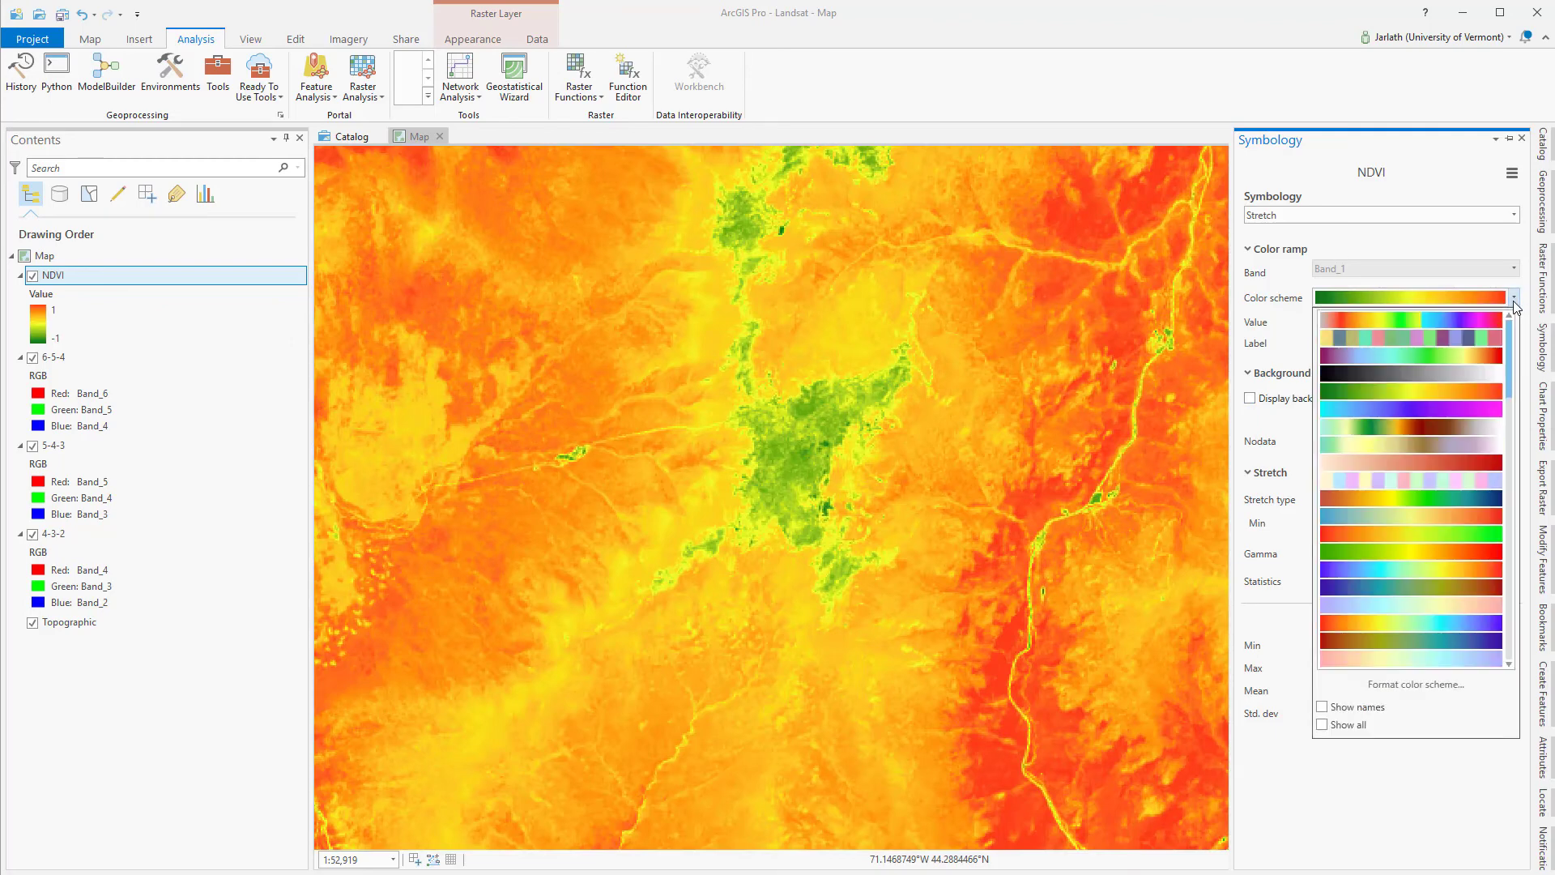
pyautogui.click(1446, 532)
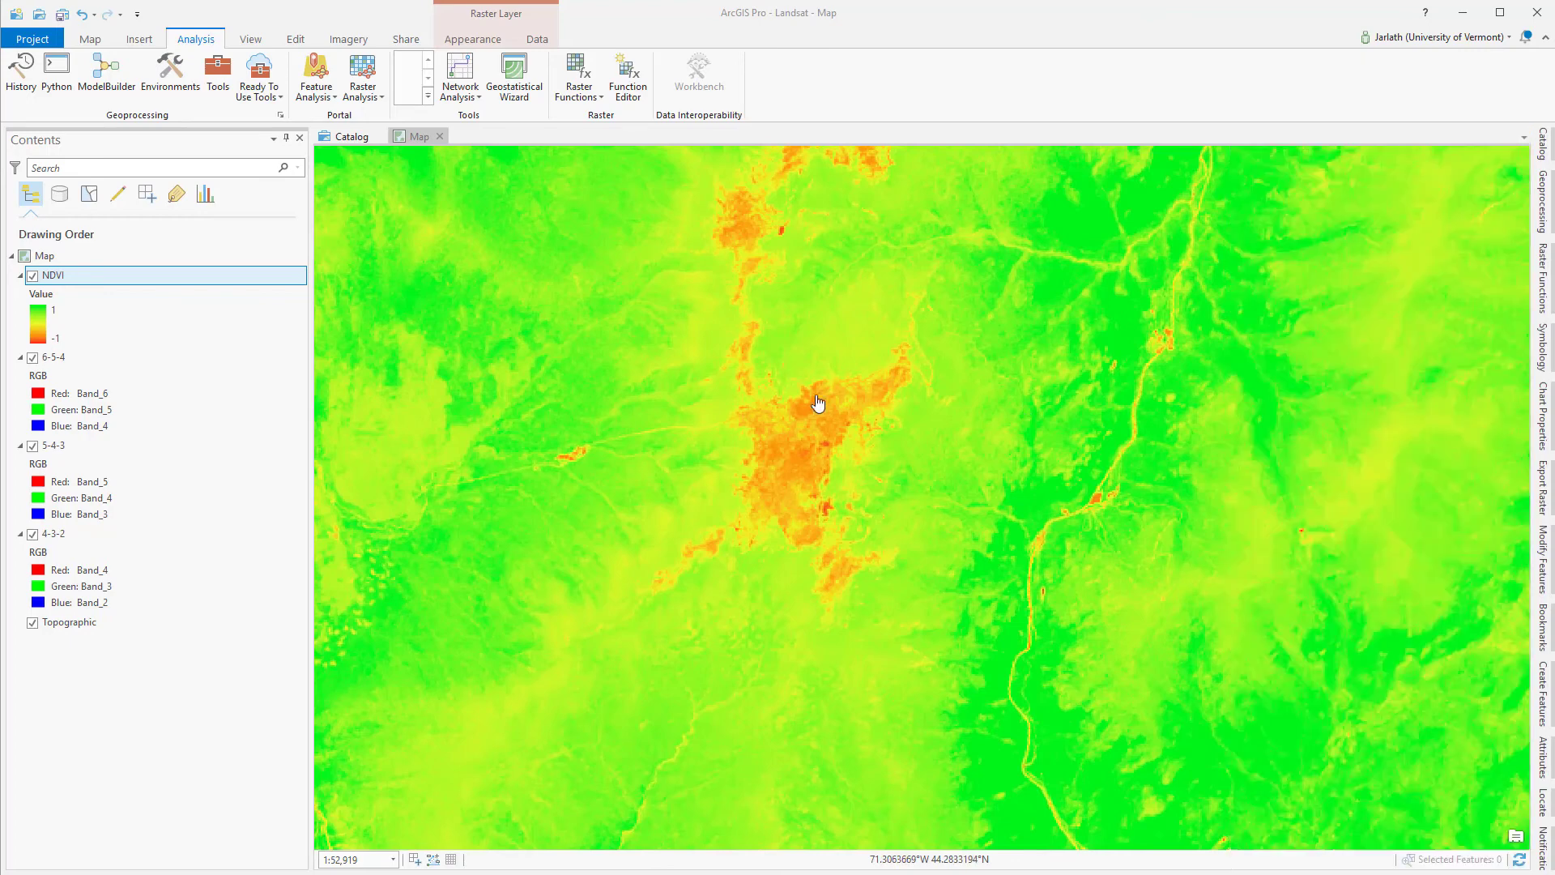
# - Pan across the NDVI map's rivers and lake, then identify a reddish pixel's value, 0.557087
pyautogui.moveTo(815, 399); pyautogui.dragTo(911, 591)
pyautogui.moveTo(851, 454); pyautogui.dragTo(878, 645)
pyautogui.moveTo(938, 518); pyautogui.dragTo(656, 430)
pyautogui.moveTo(853, 521)
pyautogui.mouseDown()
pyautogui.moveTo(705, 513)
pyautogui.moveTo(600, 532)
pyautogui.mouseUp()
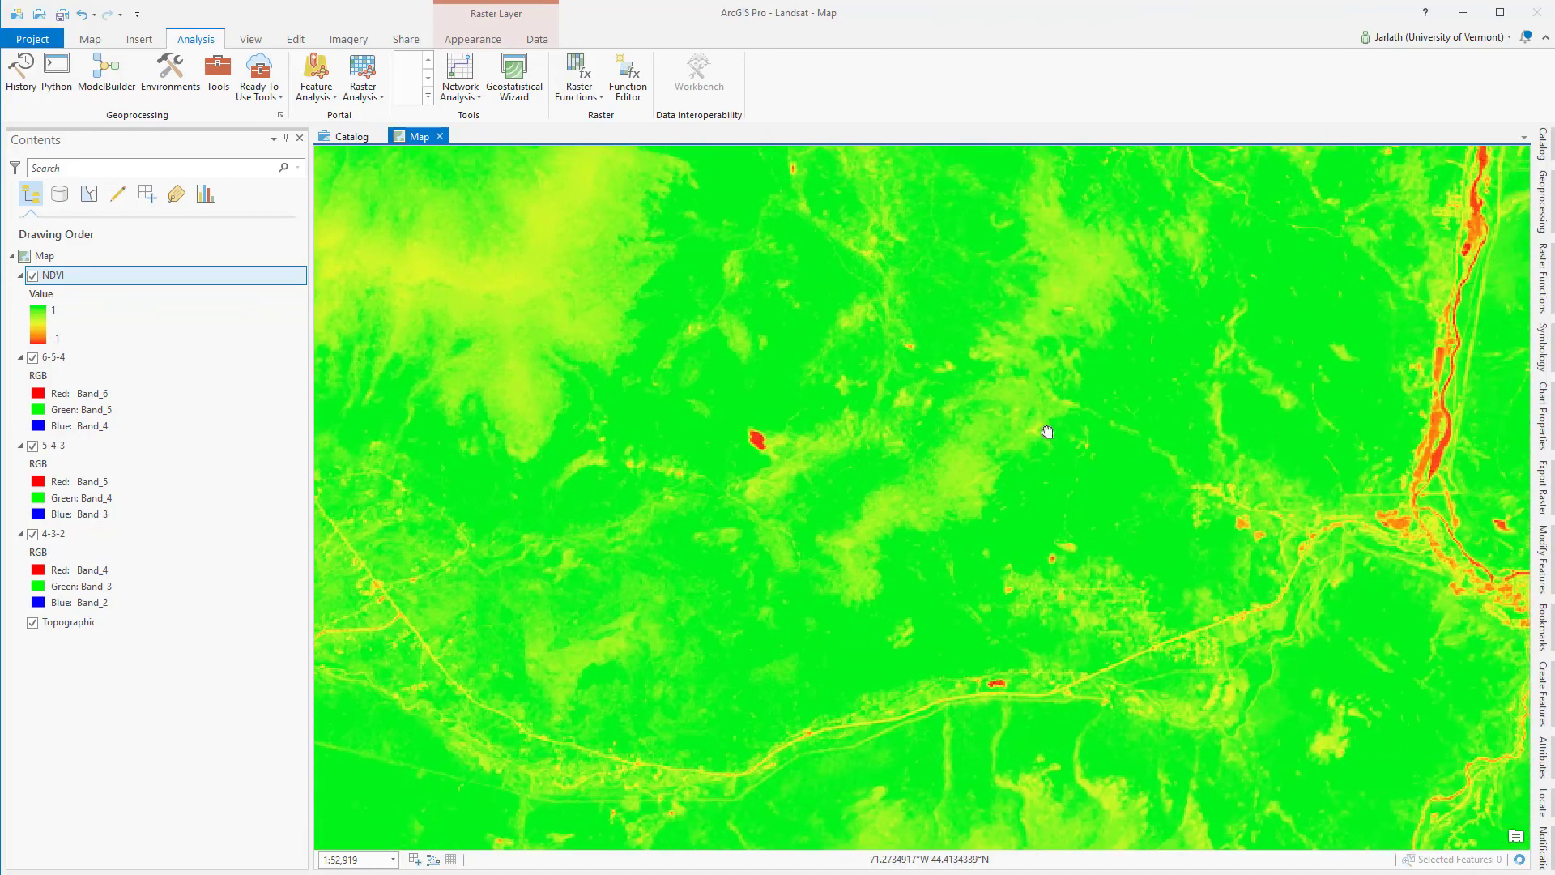
pyautogui.moveTo(1041, 430); pyautogui.dragTo(693, 420)
pyautogui.moveTo(916, 465); pyautogui.dragTo(931, 331)
pyautogui.moveTo(946, 423); pyautogui.dragTo(898, 302)
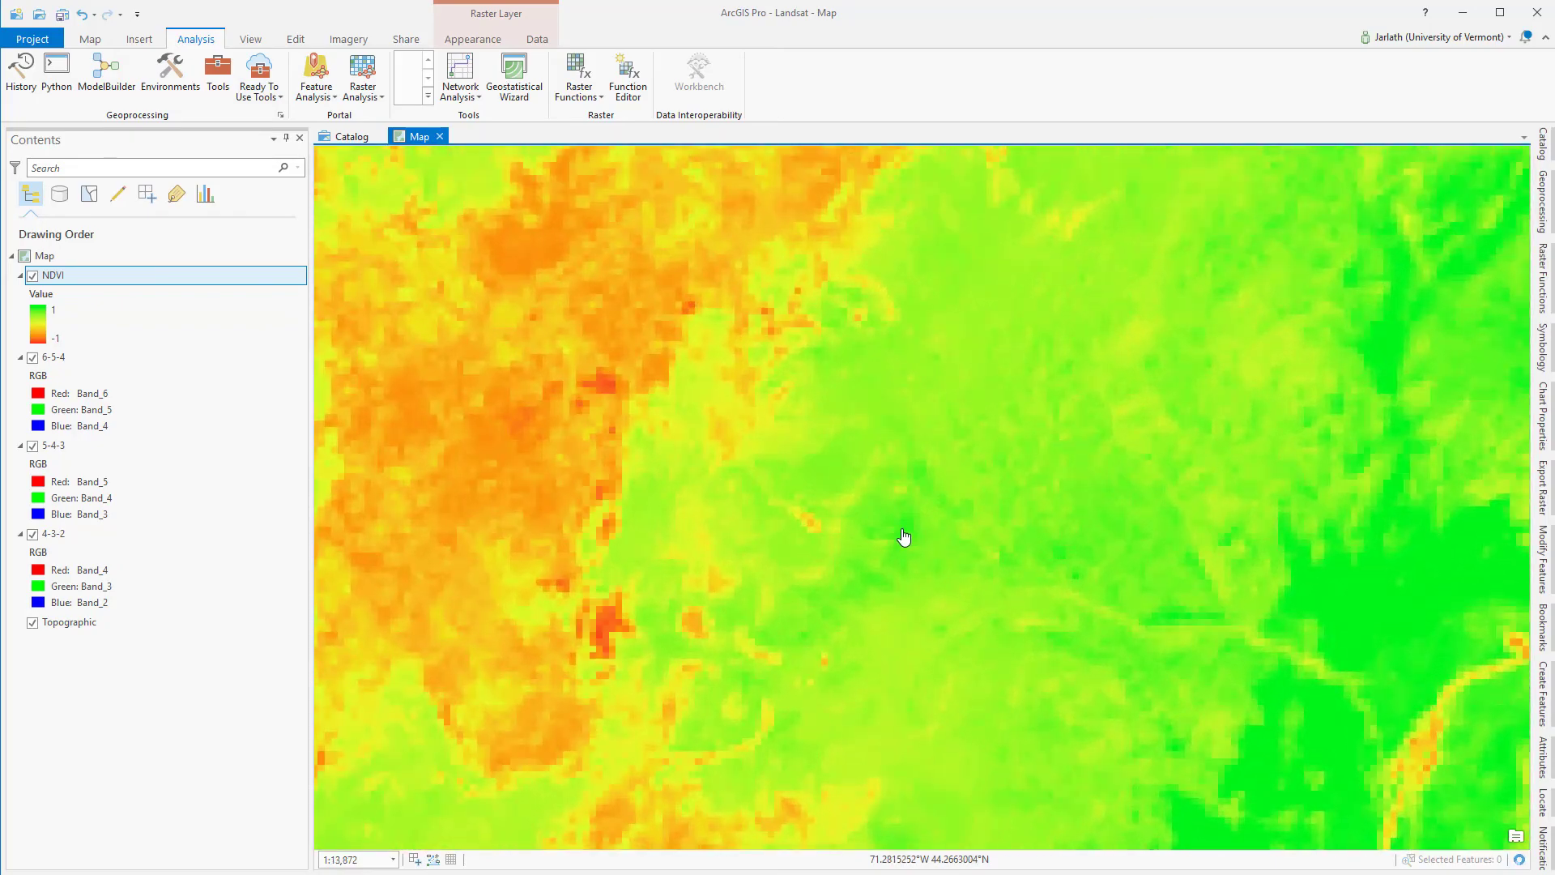
pyautogui.click(904, 537)
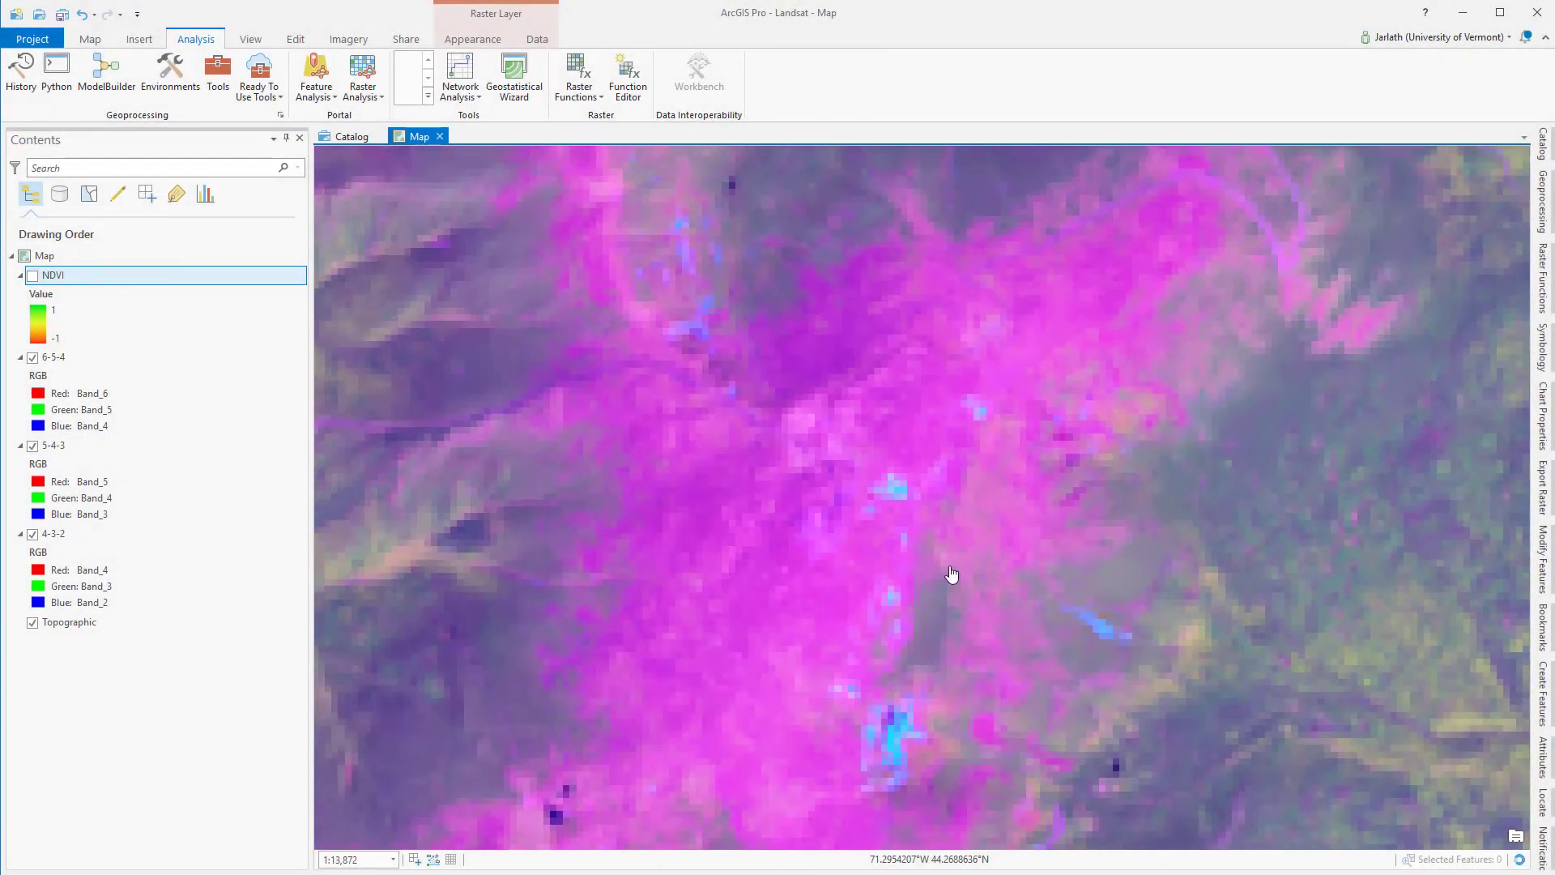
# - Zoom out and recentre on the Mount Washington area, then switch the NDVI layer back on
pyautogui.scroll(-3, 928, 571)
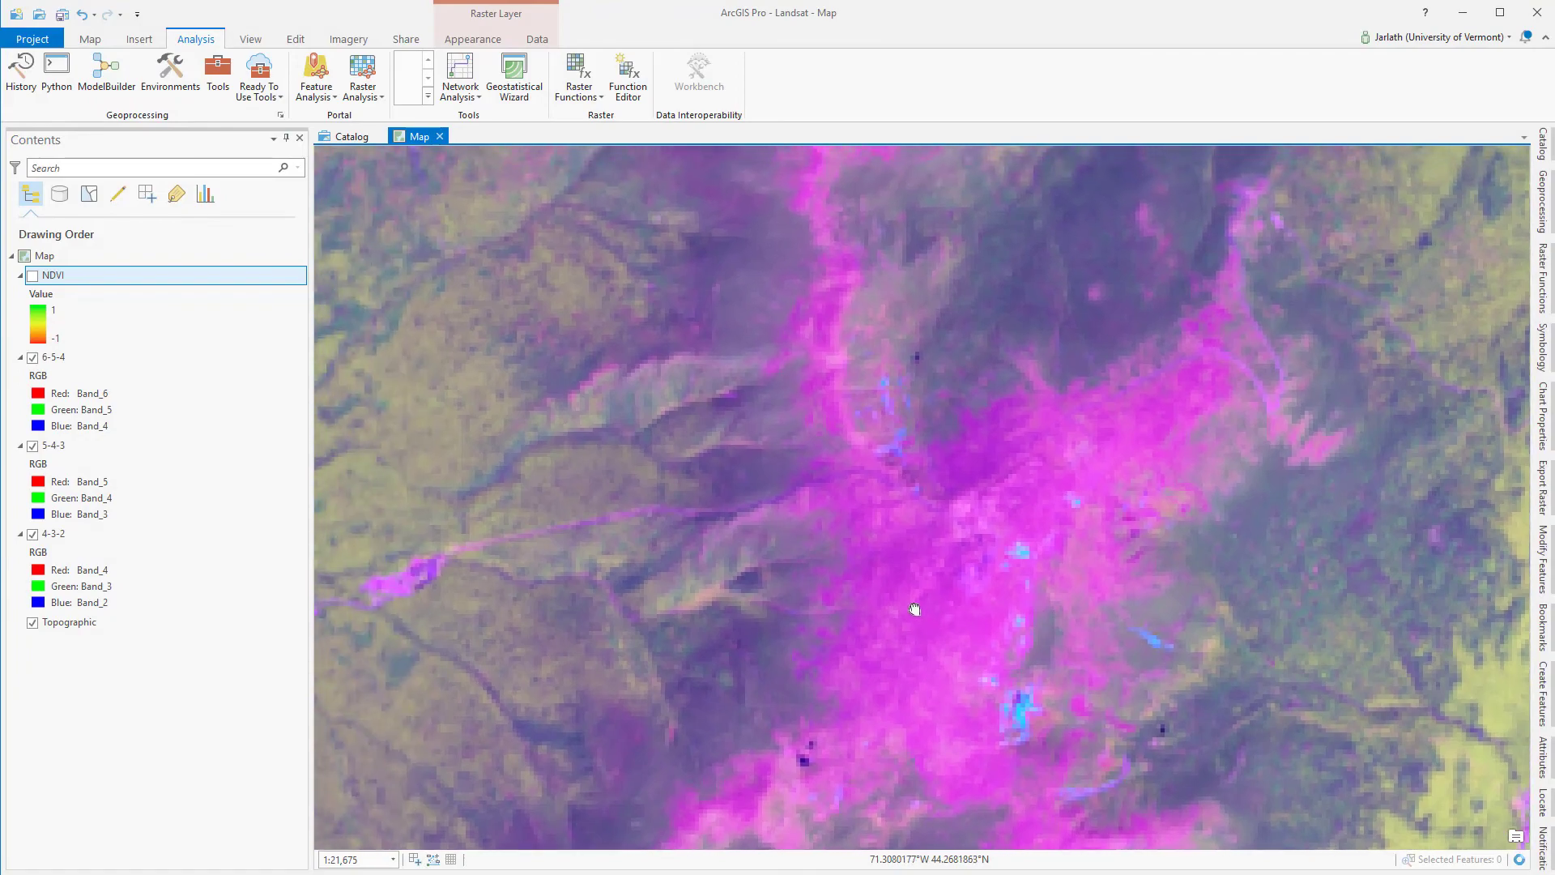
pyautogui.scroll(-2, 919, 609)
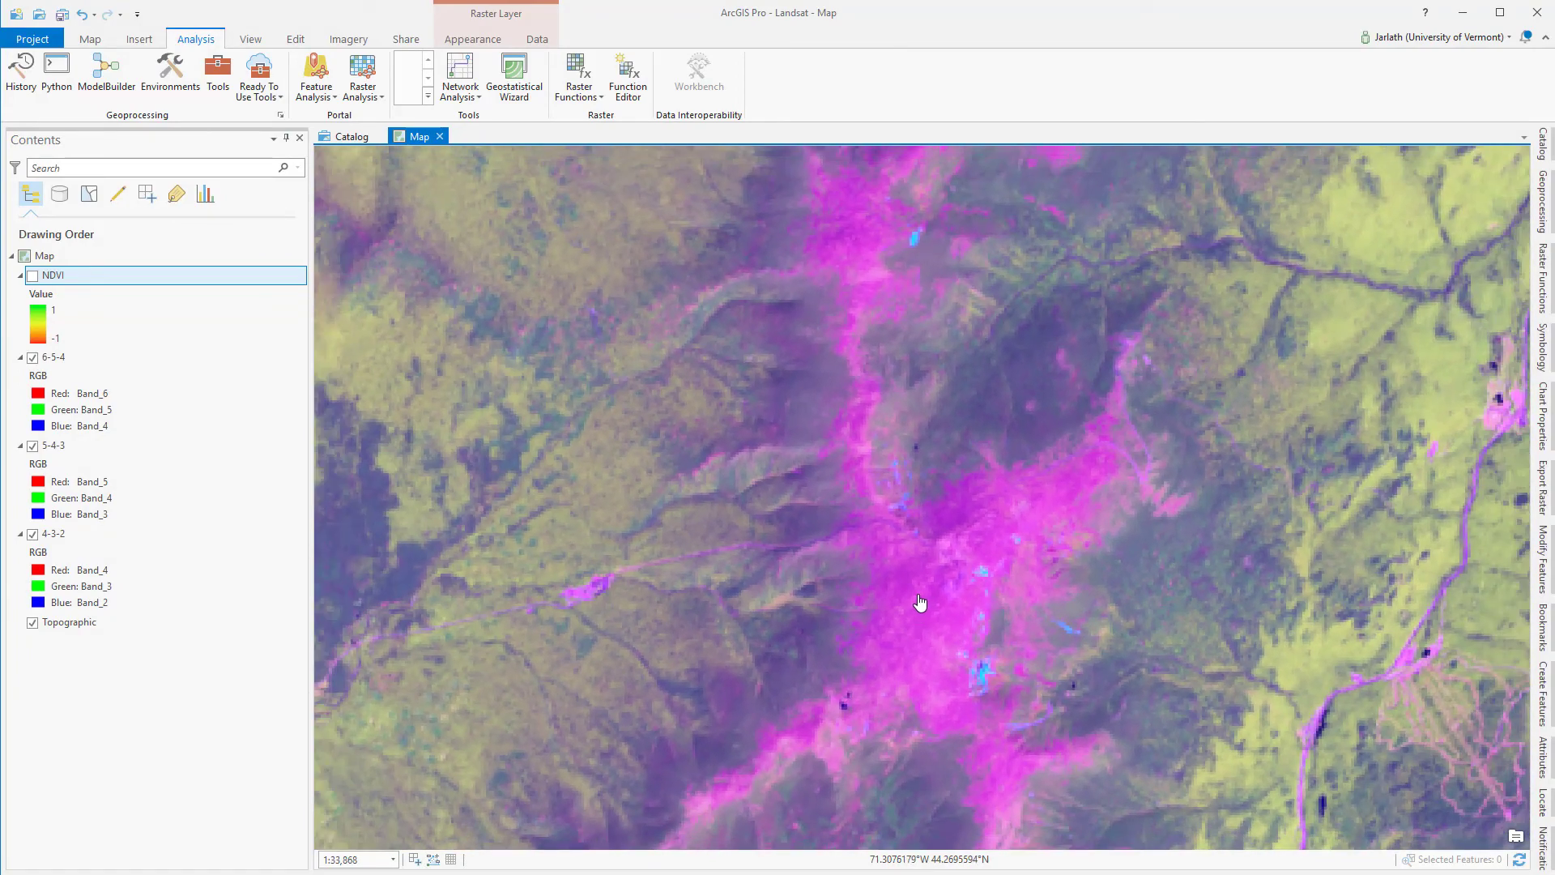
pyautogui.moveTo(902, 598); pyautogui.dragTo(949, 738)
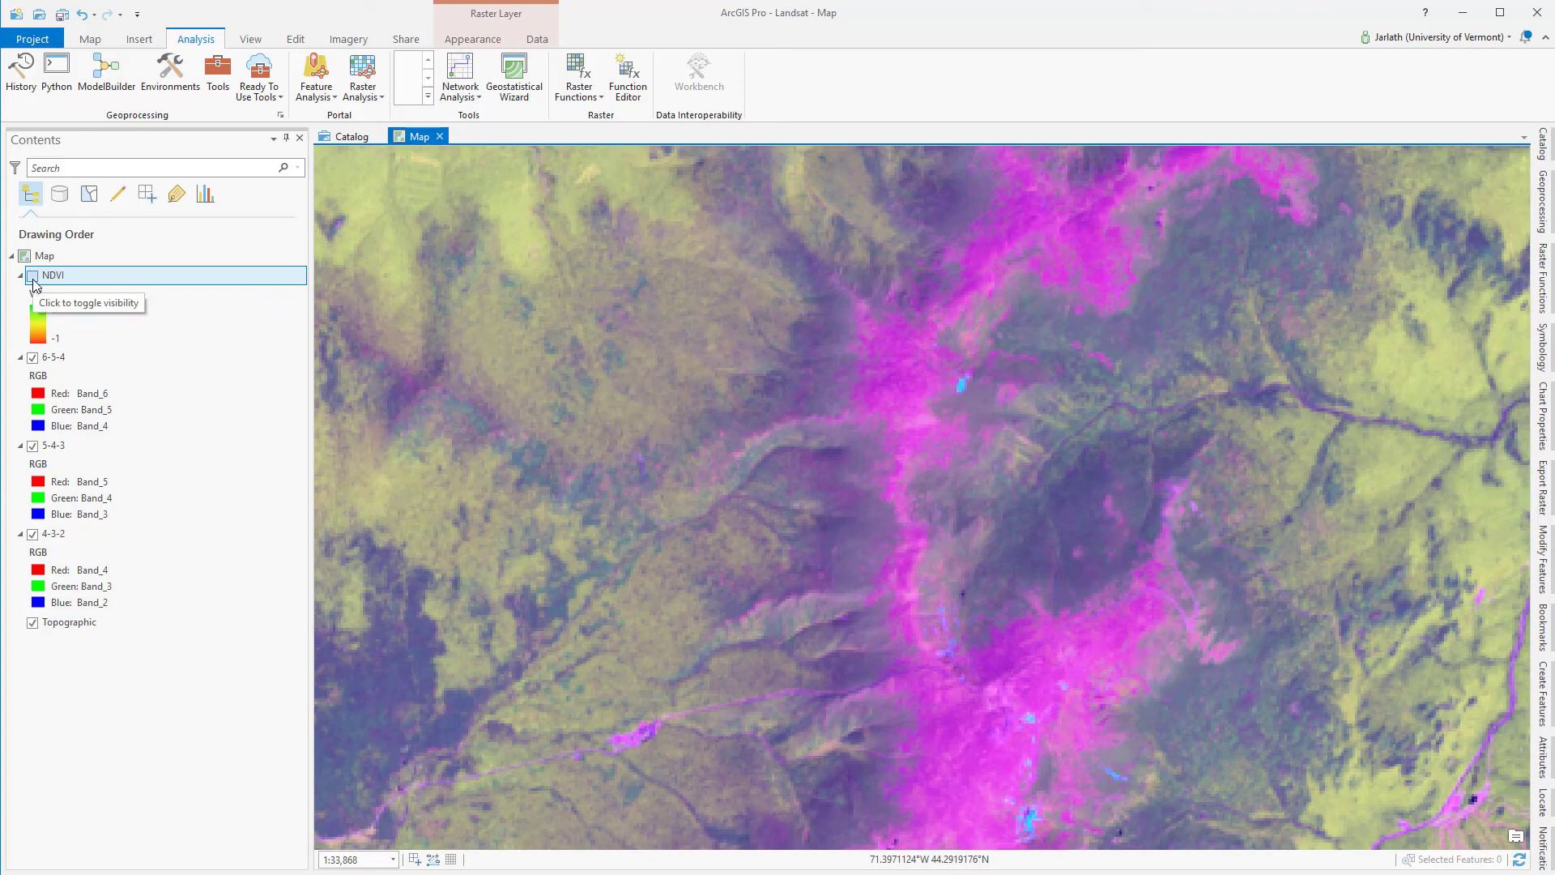
pyautogui.click(34, 277)
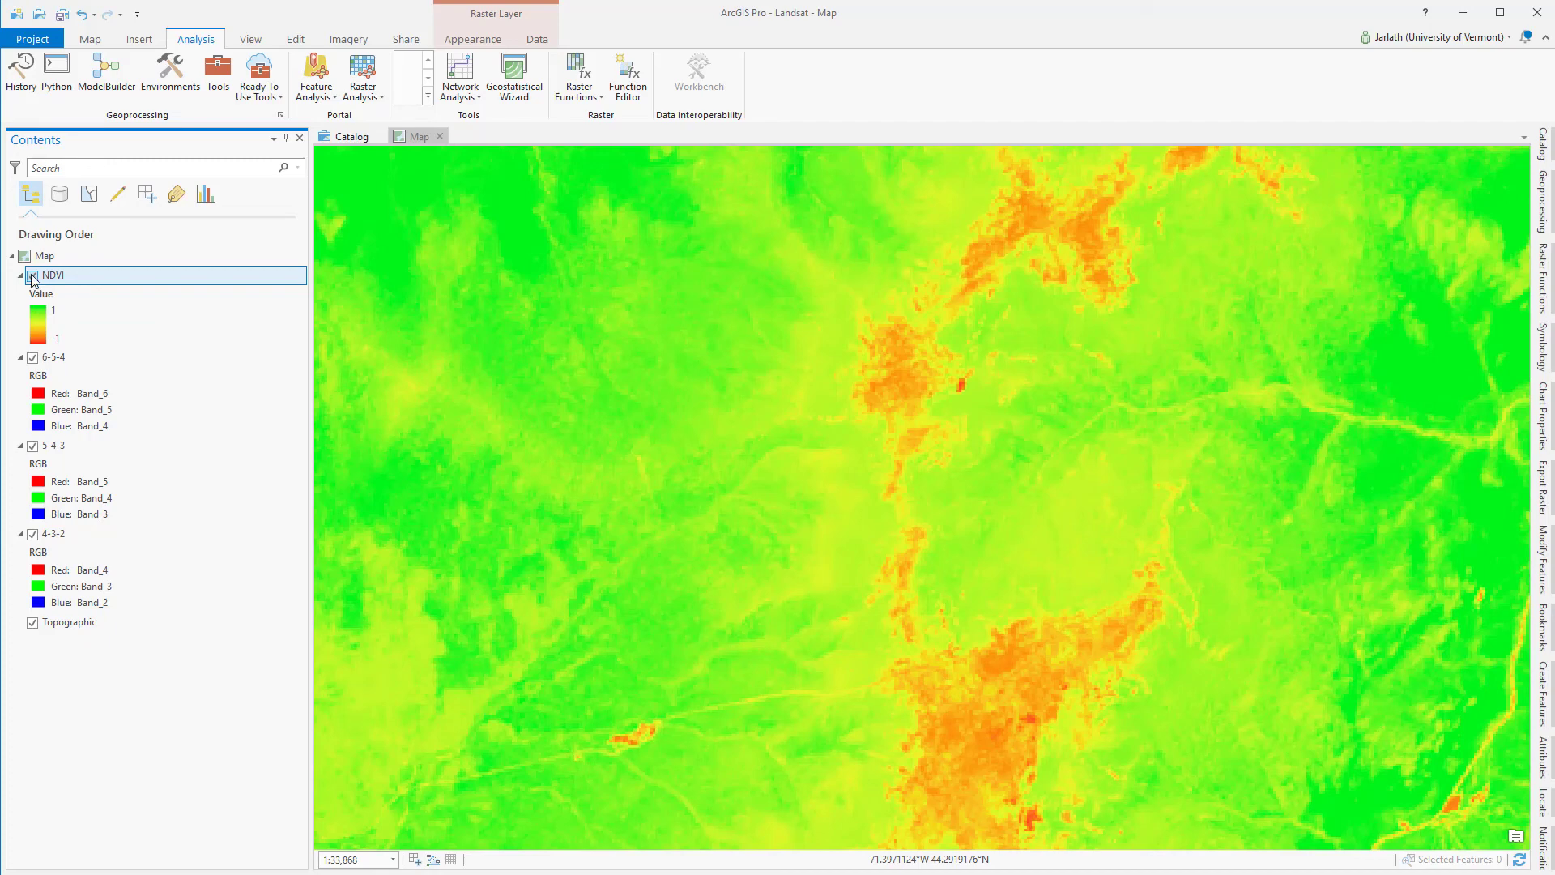
# - Turn on Swipe for the NDVI layer to compare it against the 6-5-4 composite
pyautogui.click(457, 41)
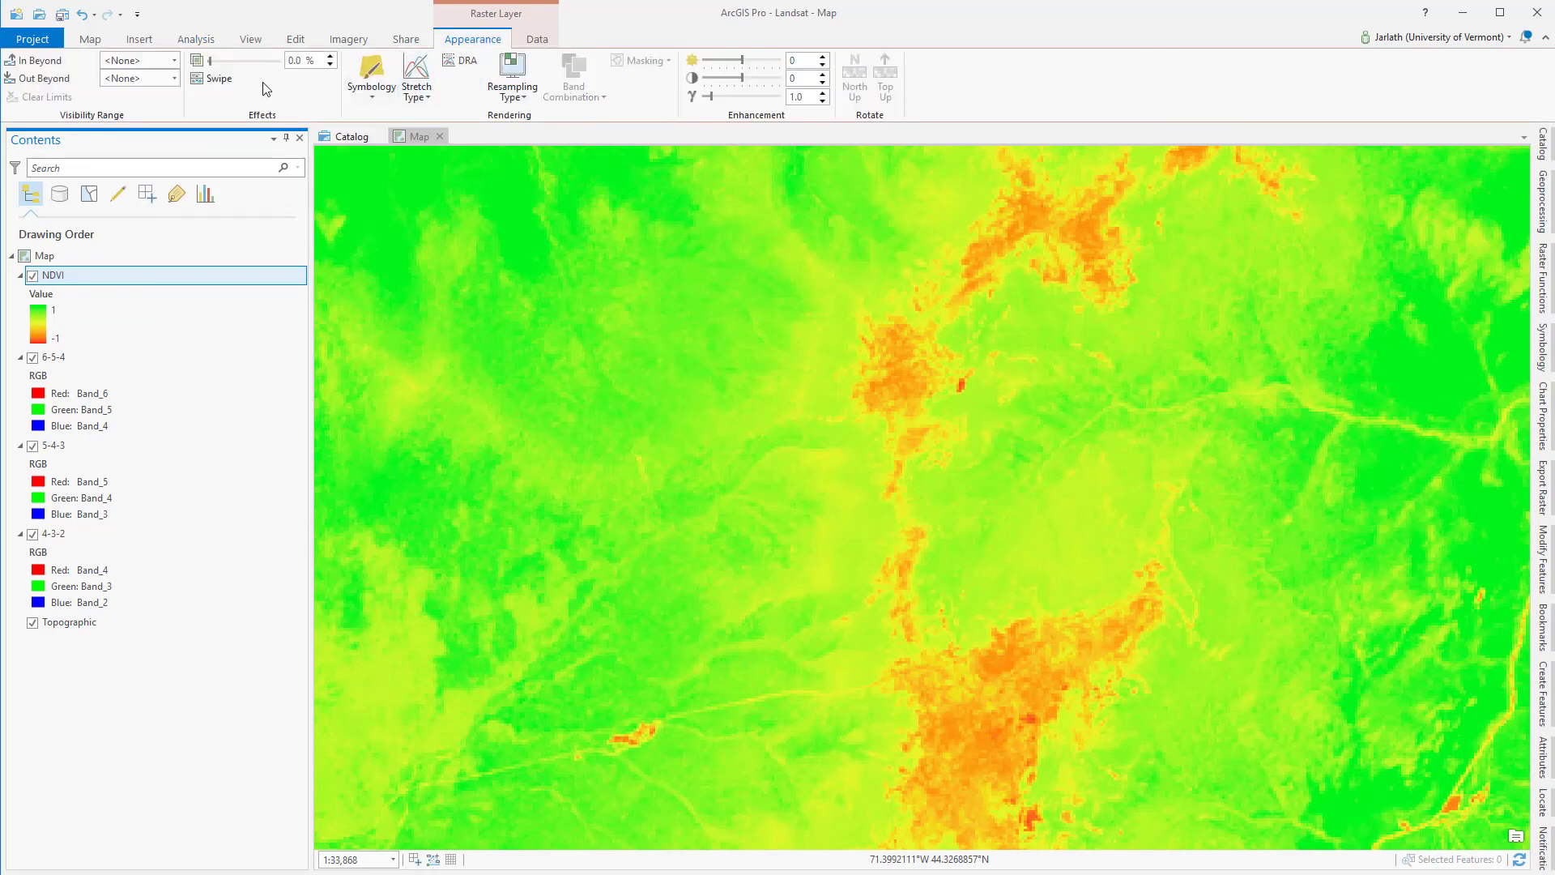
pyautogui.click(215, 77)
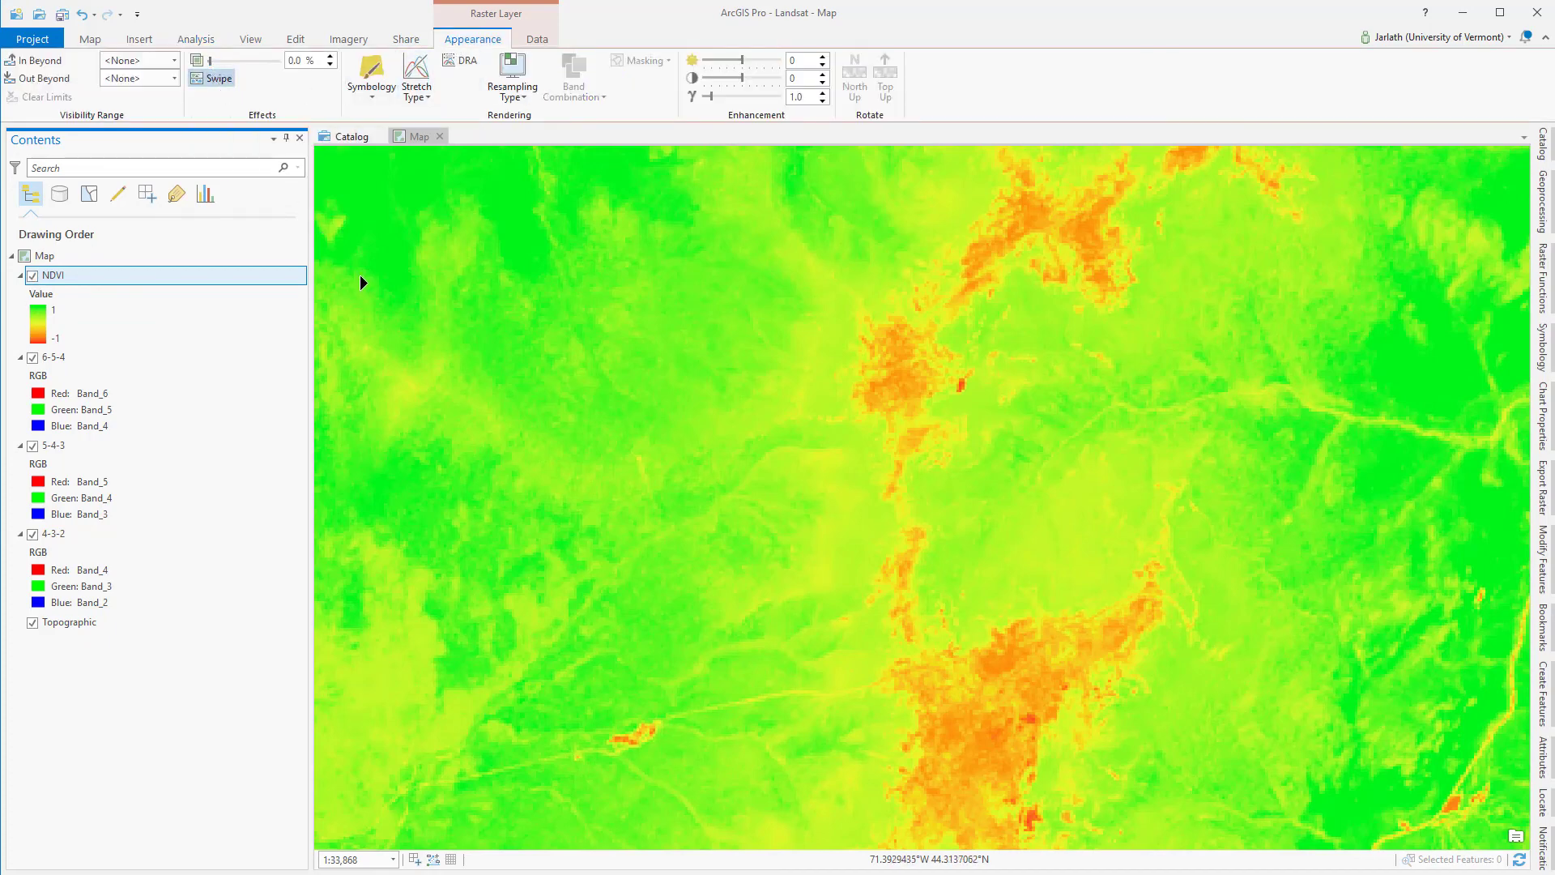